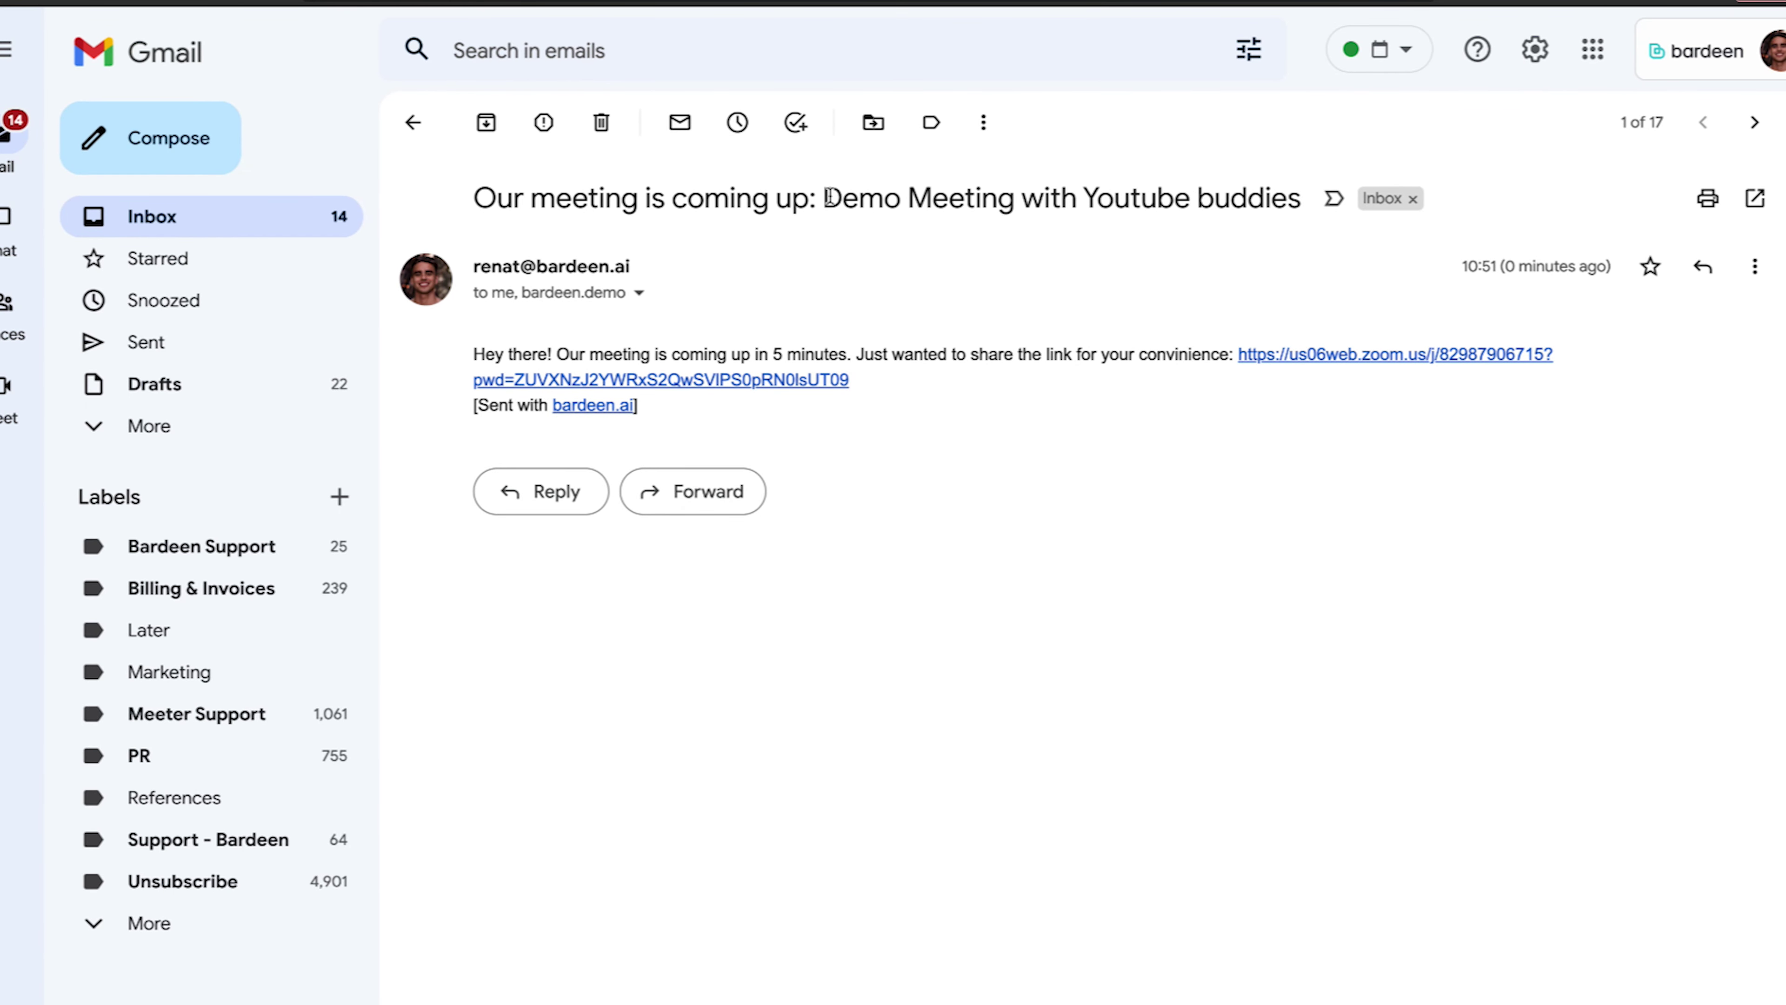
- Highlight the meeting name in the subject of the sample reminder email
{"action": "left_click_drag", "start_coordinate": [829, 198], "coordinate": [1299, 200]}
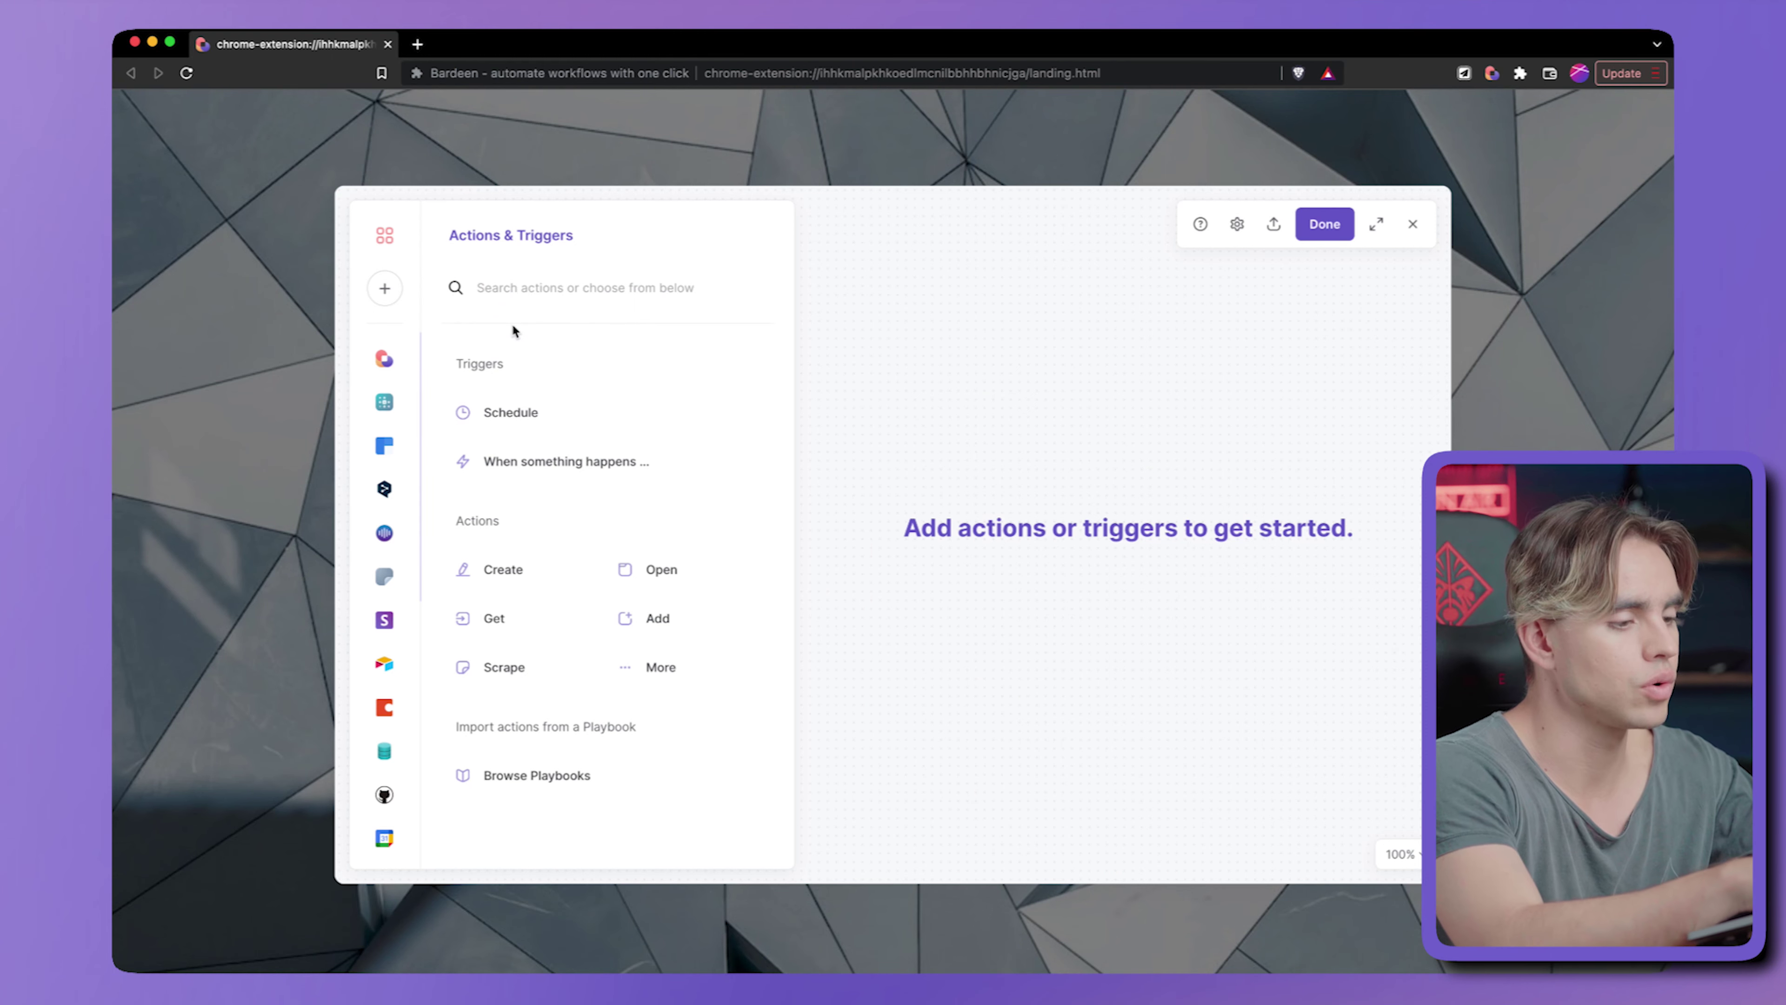
- Add the When Next Meeting Starts trigger, set to fire 5 mins ahead
{"action": "type", "text": "when event"}
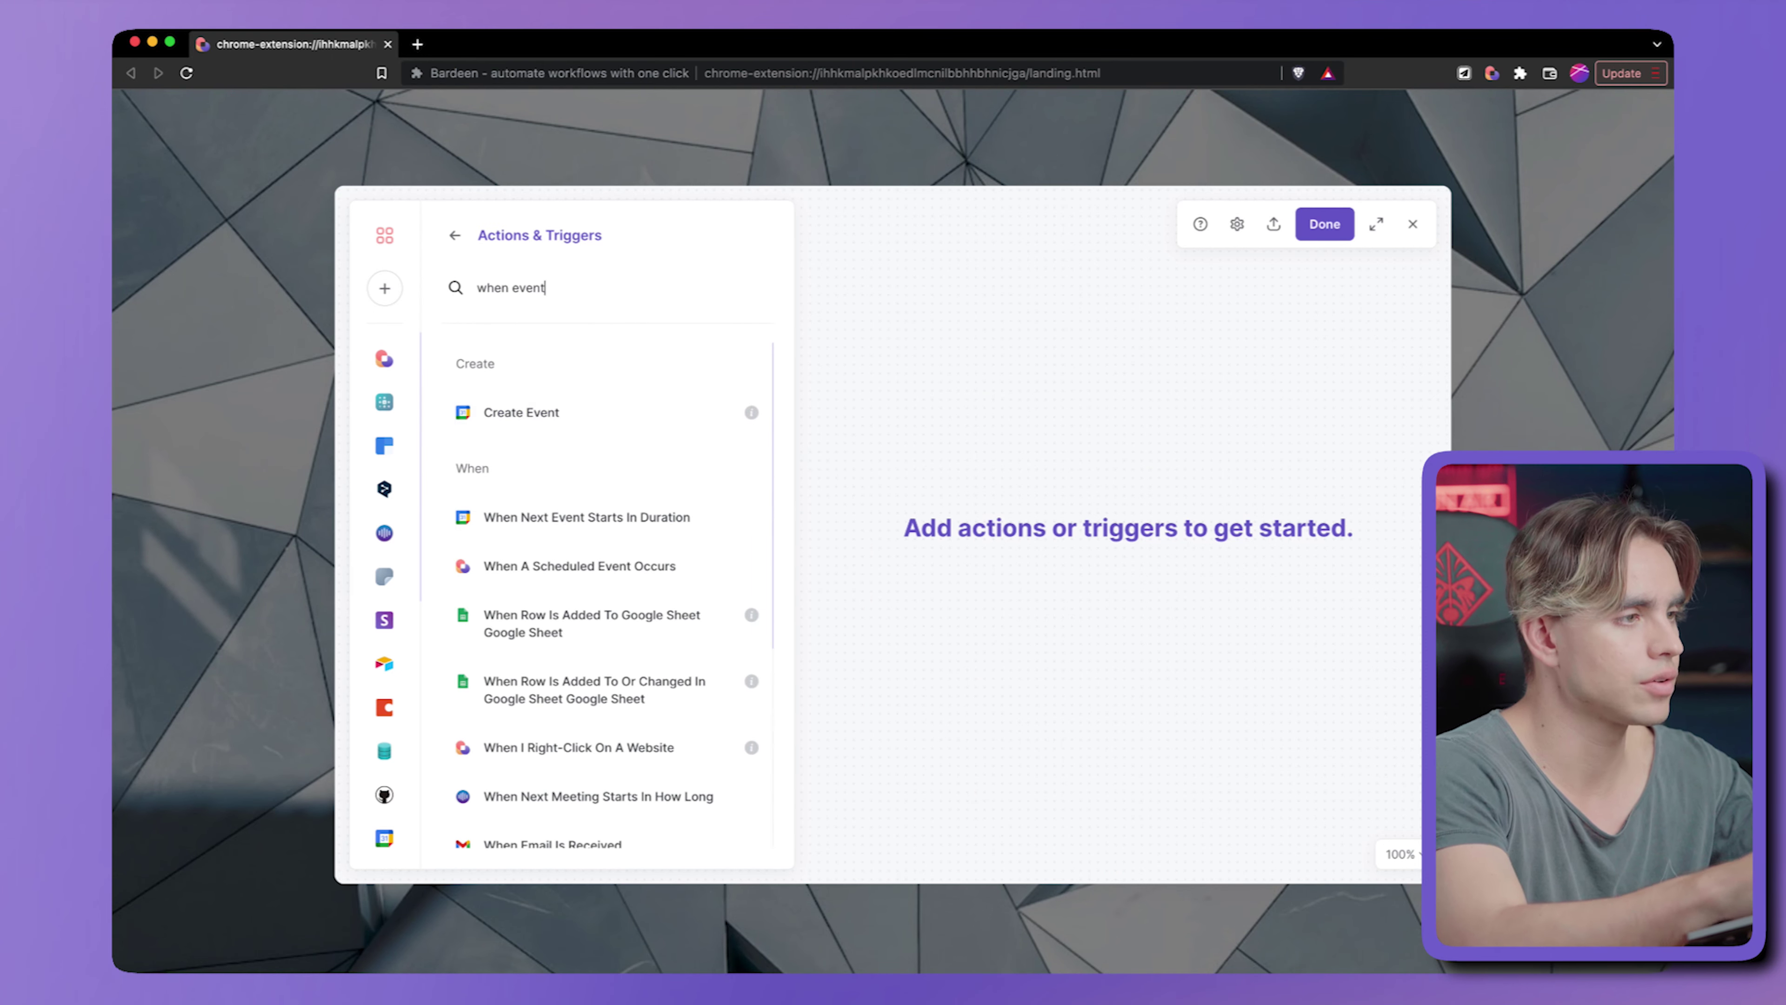
{"action": "key", "text": "alt+shift+Left"}
{"action": "type", "text": "meeting"}
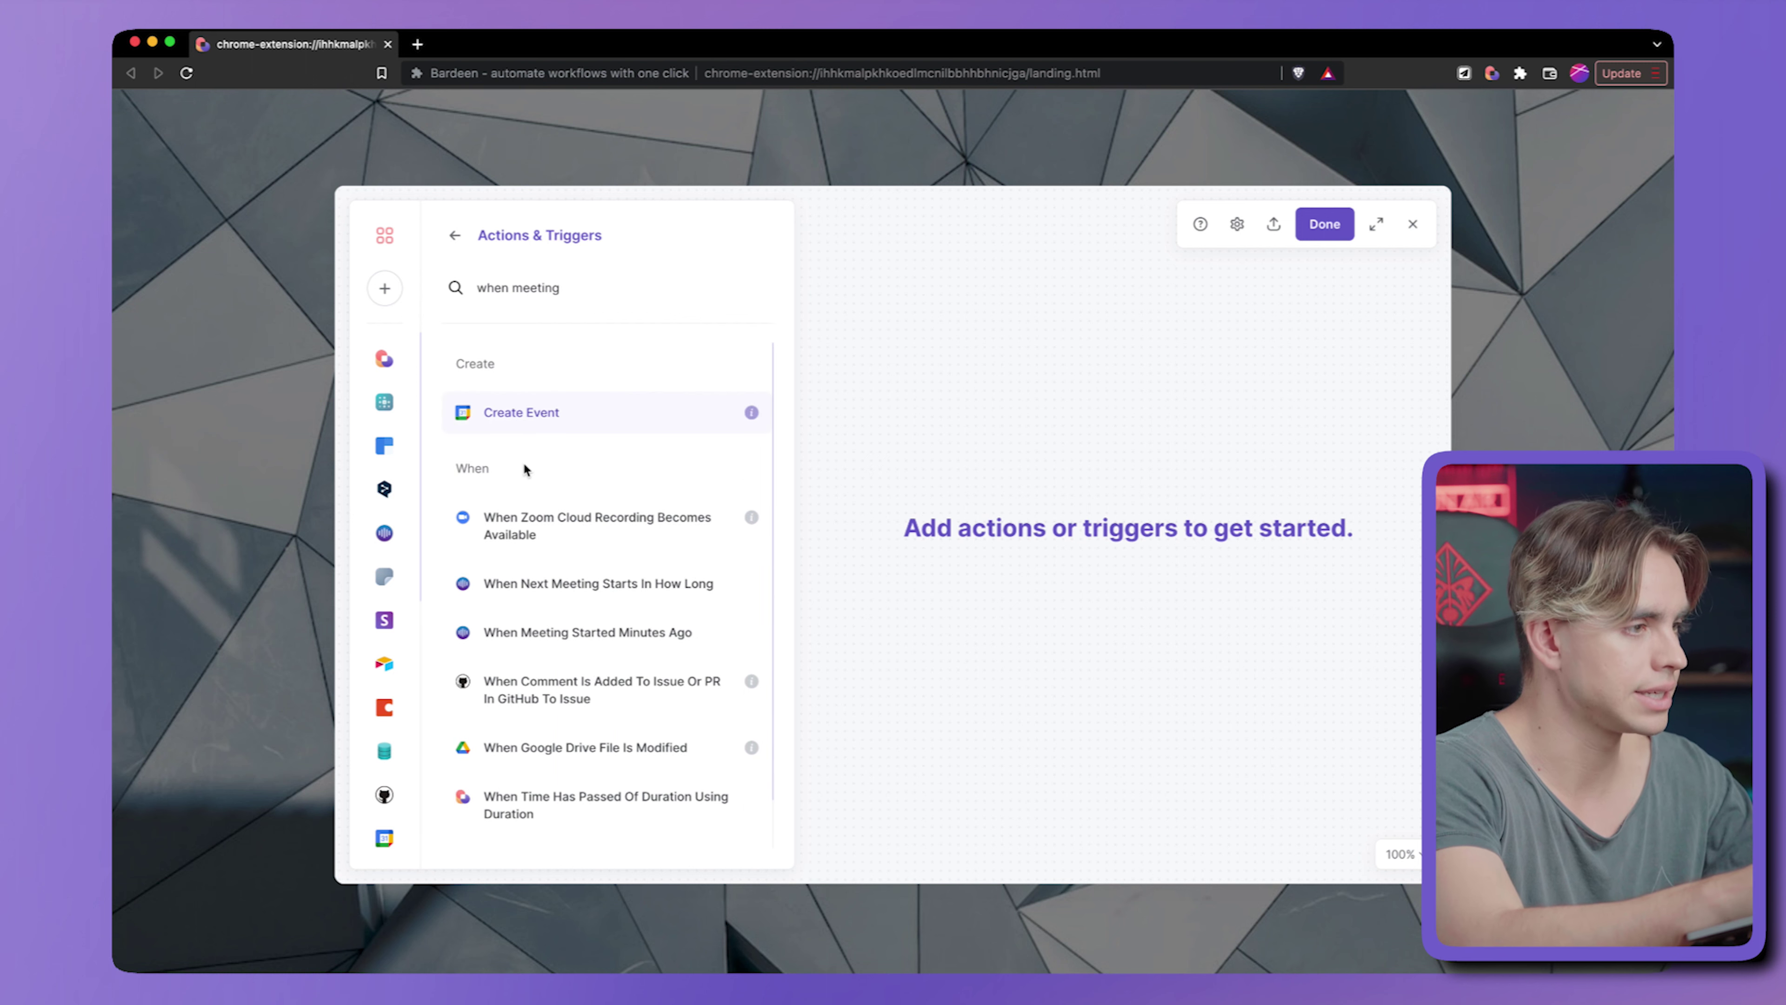
{"action": "left_click", "coordinate": [677, 583]}
{"action": "type", "text": "5 min"}
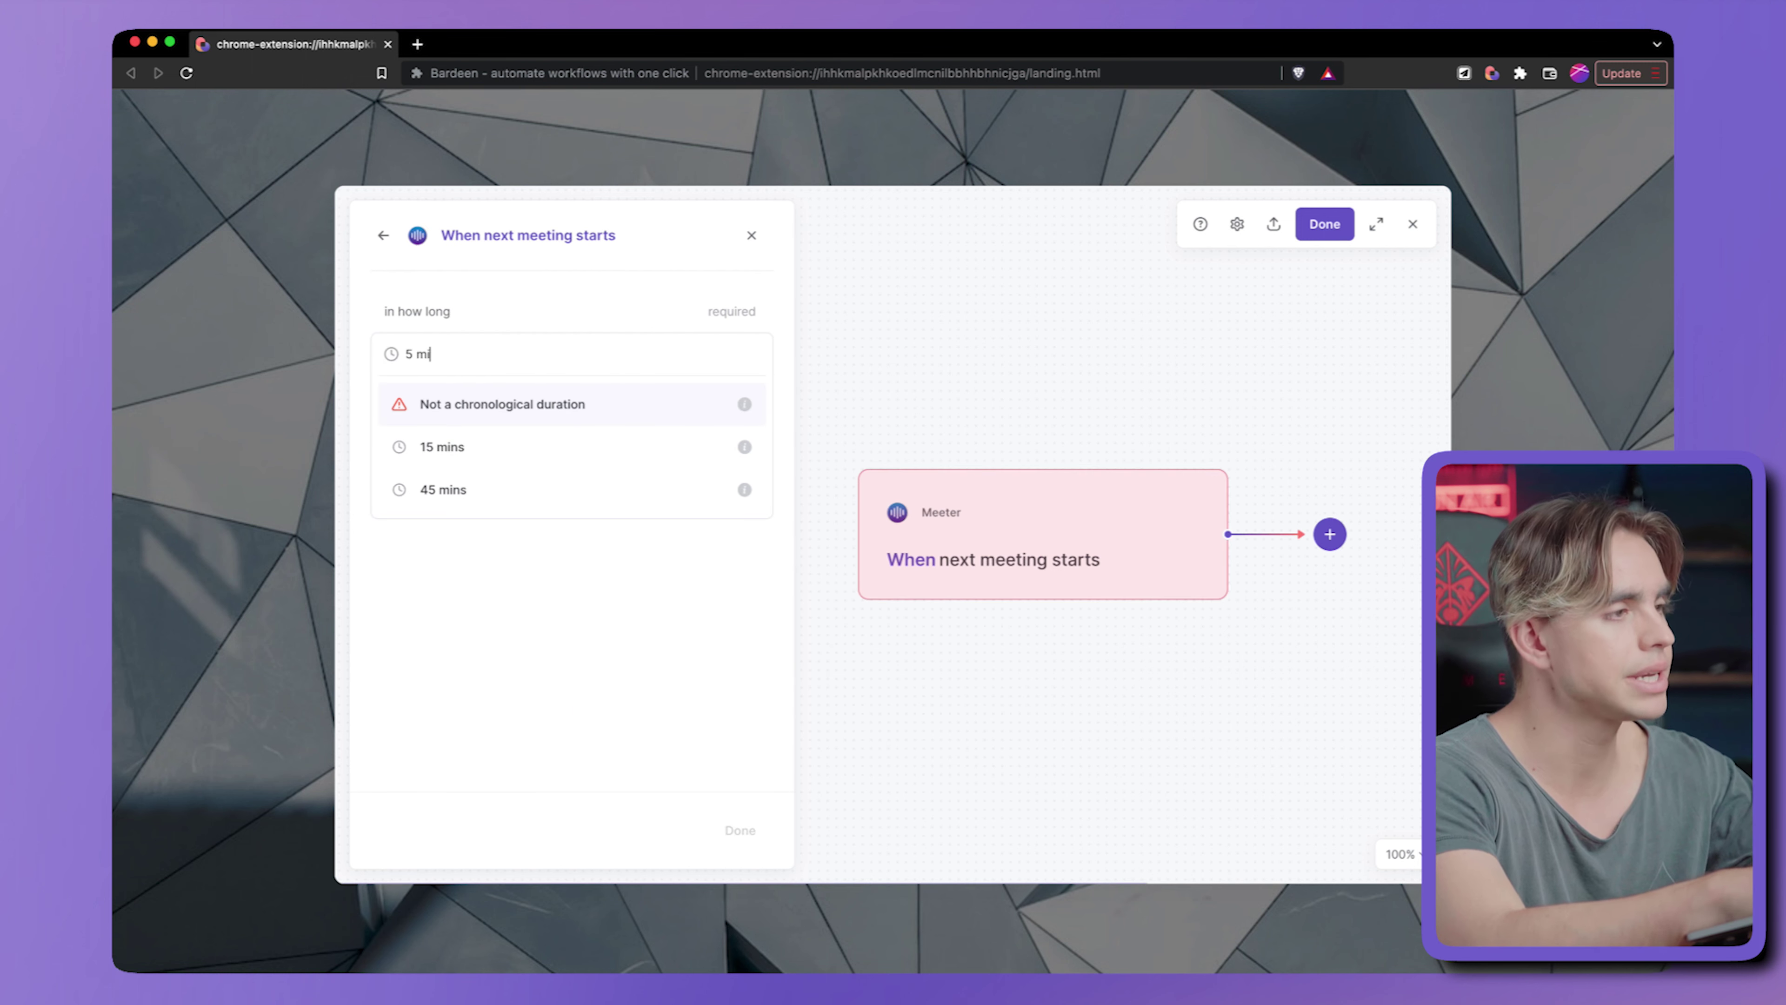
{"action": "left_click", "coordinate": [535, 406]}
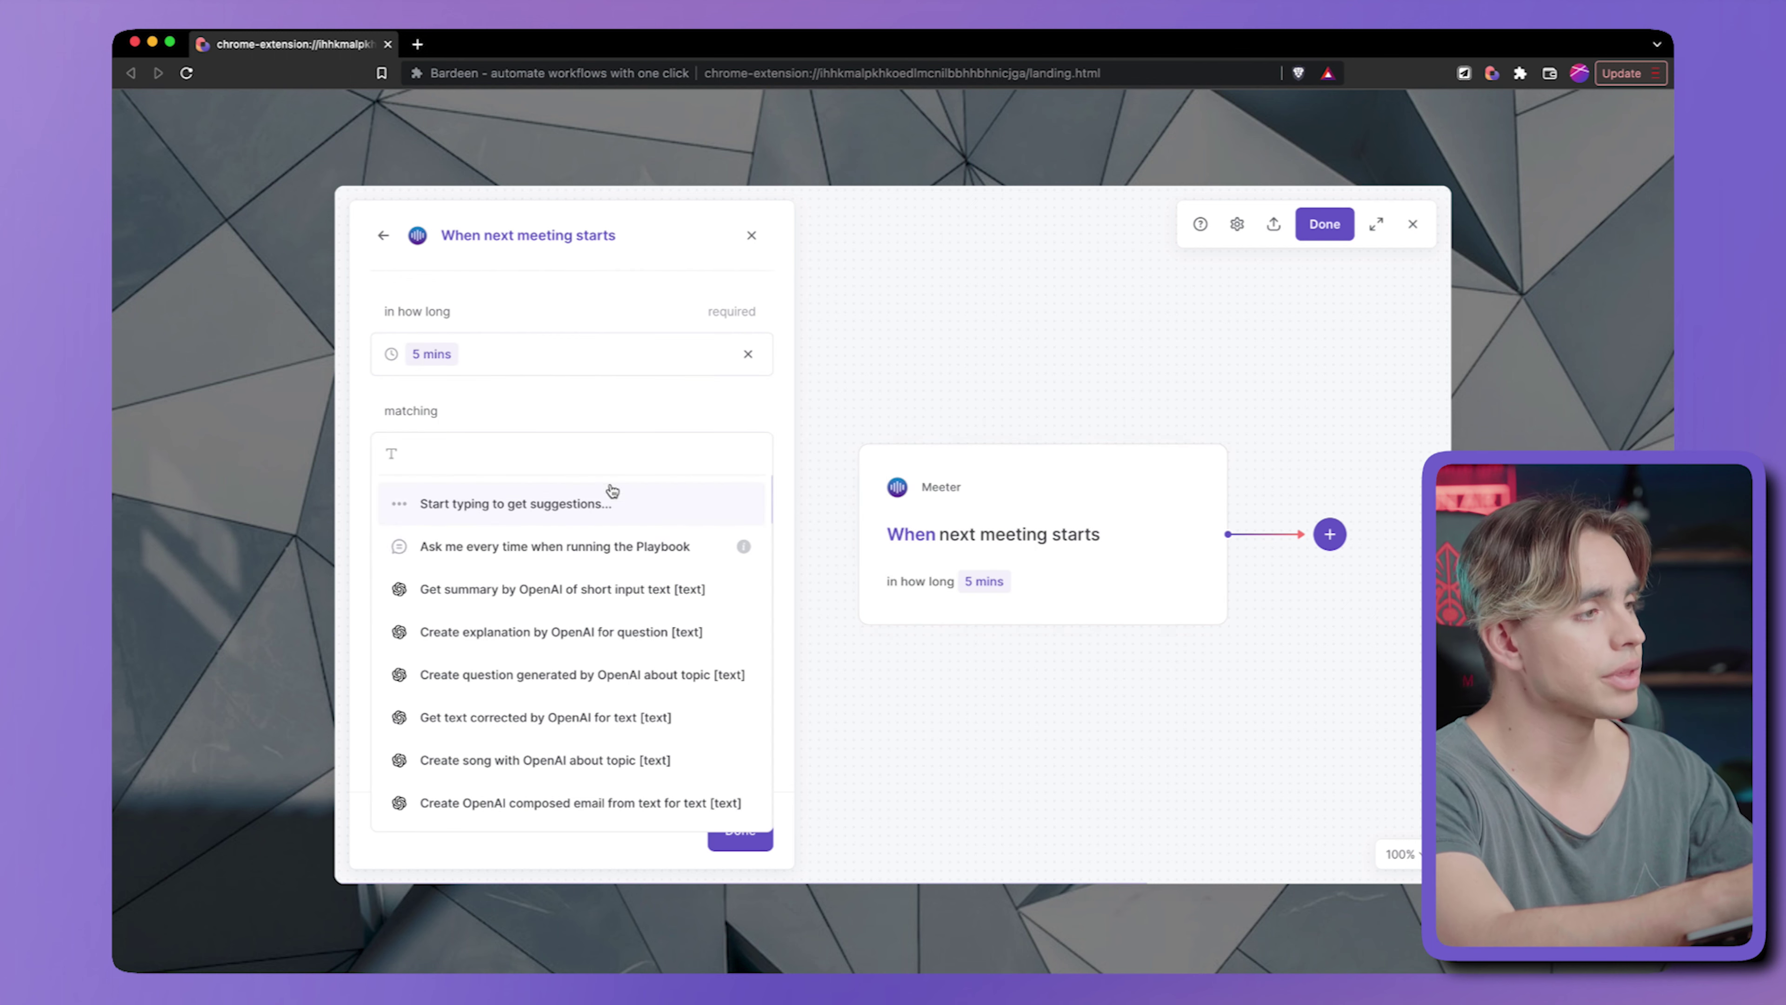
{"action": "left_click", "coordinate": [745, 842]}
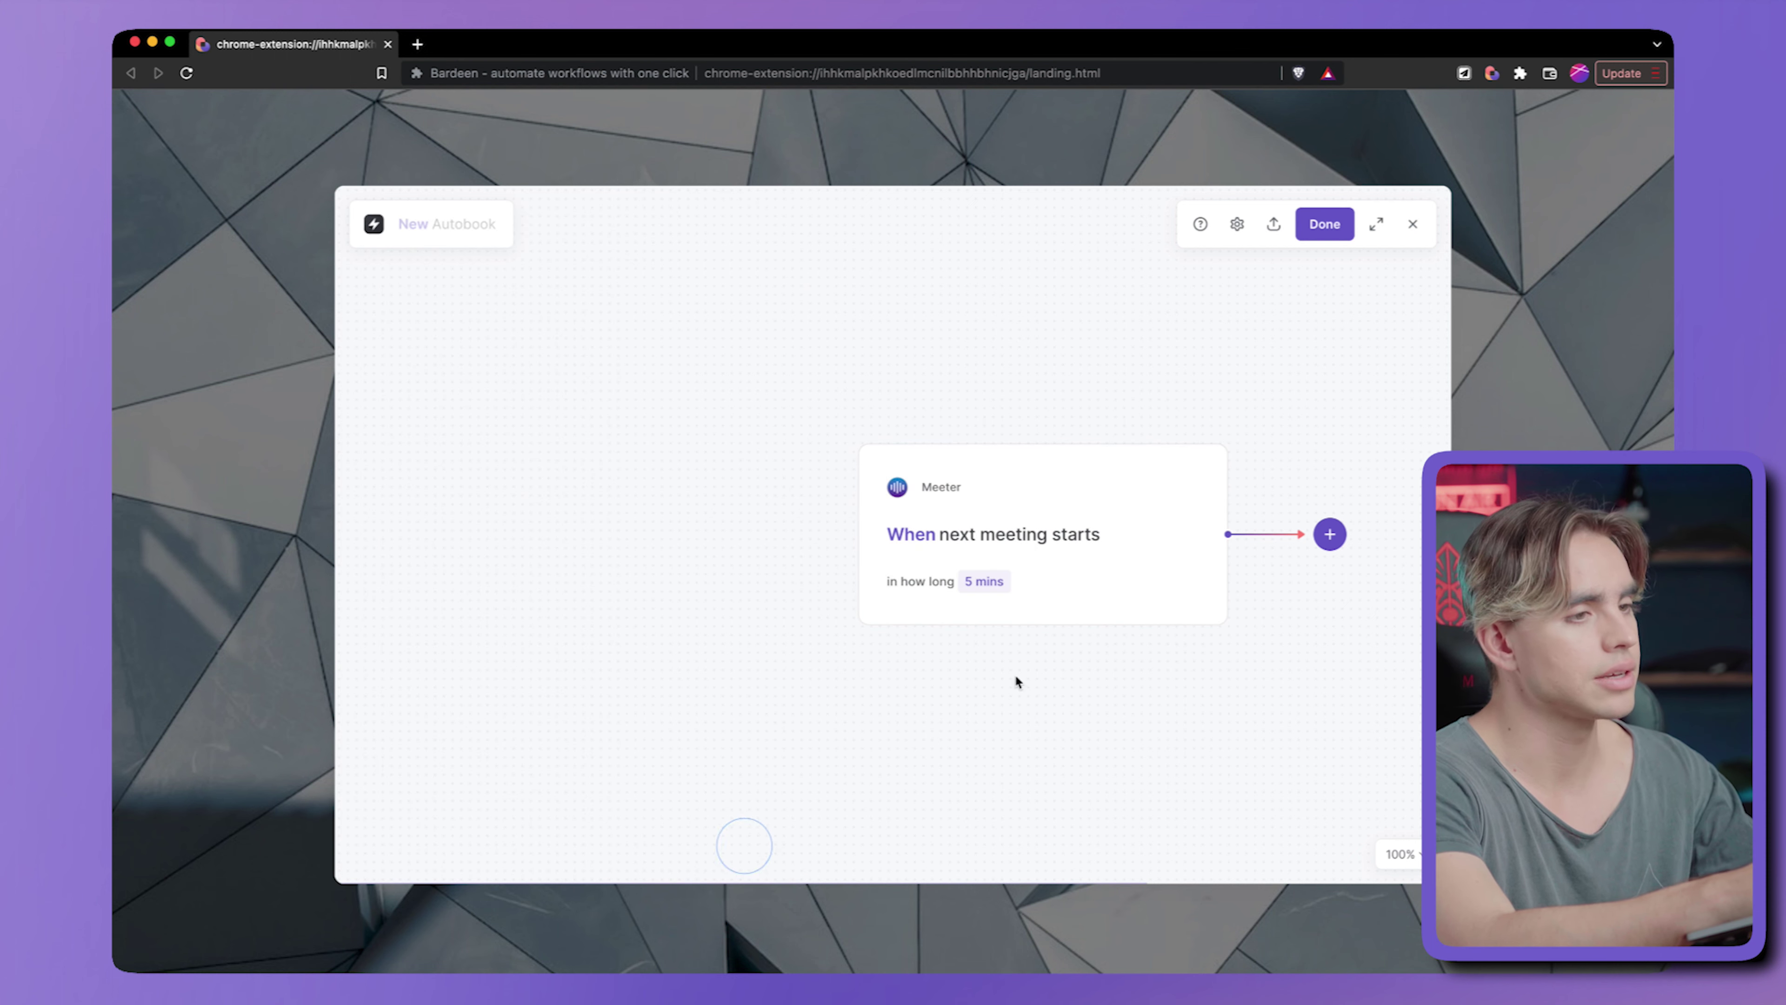
- Add a new action after the trigger and list the Gmail actions
{"action": "left_click", "coordinate": [1337, 532]}
{"action": "left_click", "coordinate": [1326, 581]}
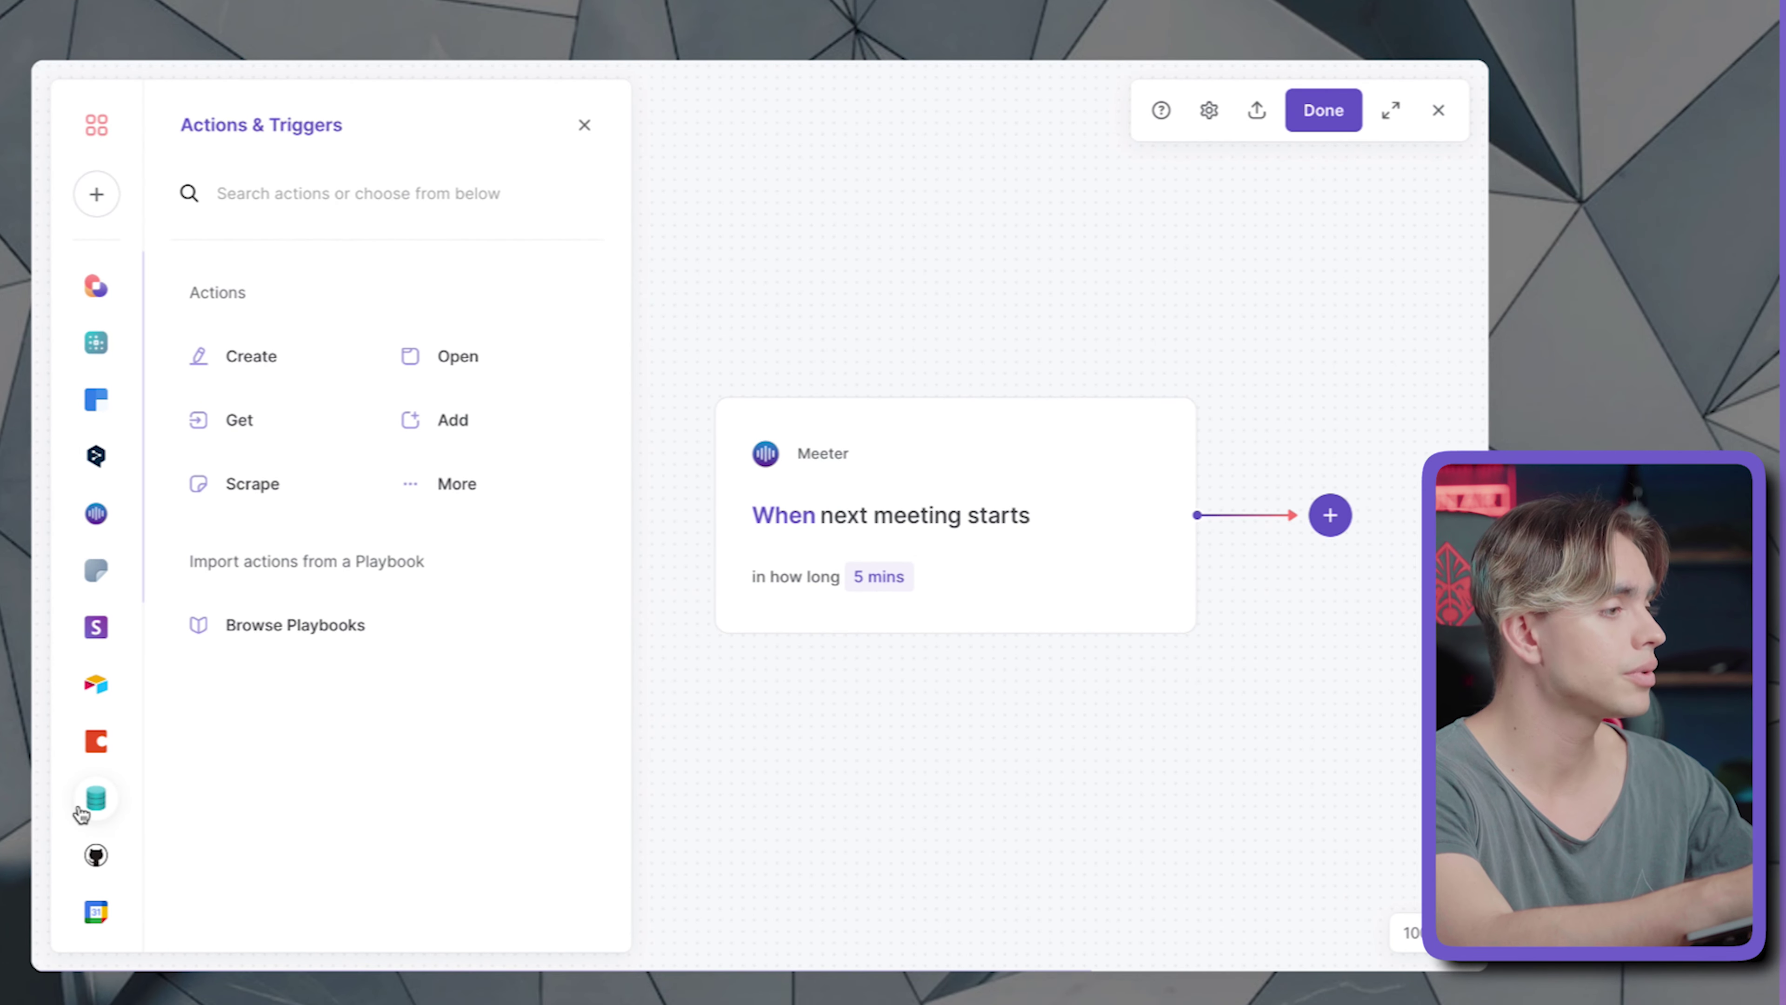
{"action": "scroll", "coordinate": [84, 808], "scroll_direction": "down", "scroll_amount": 4}
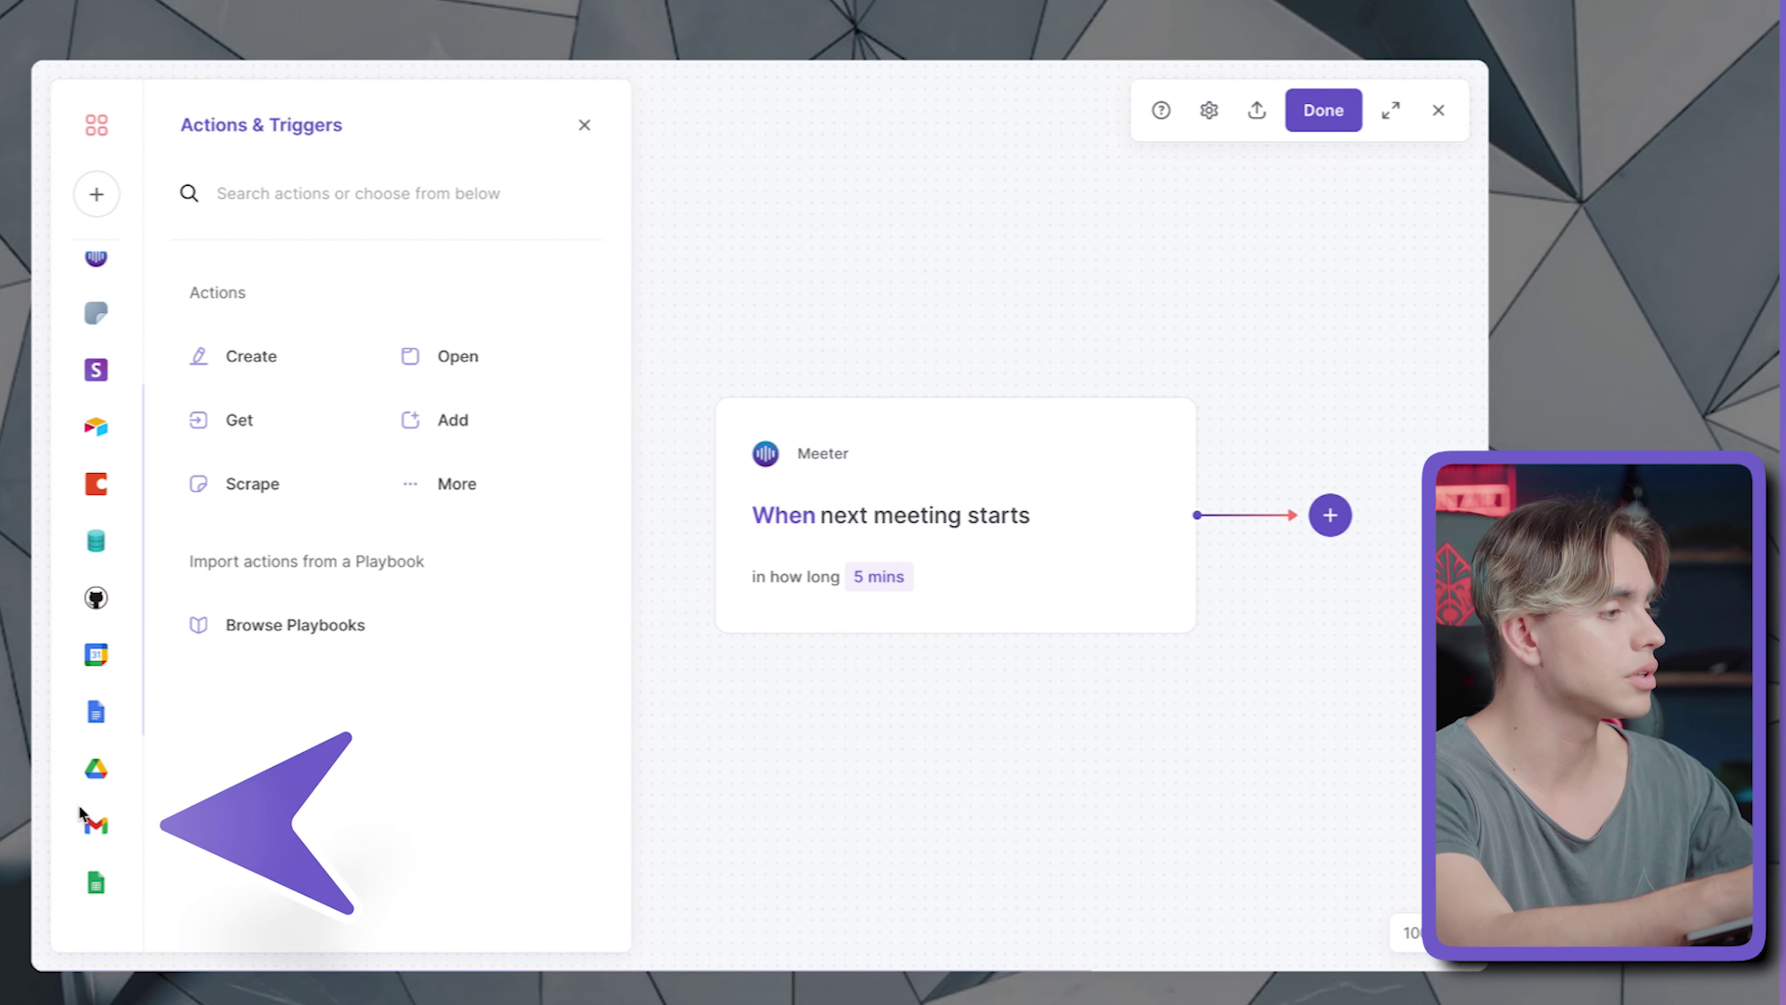
{"action": "left_click", "coordinate": [96, 824]}
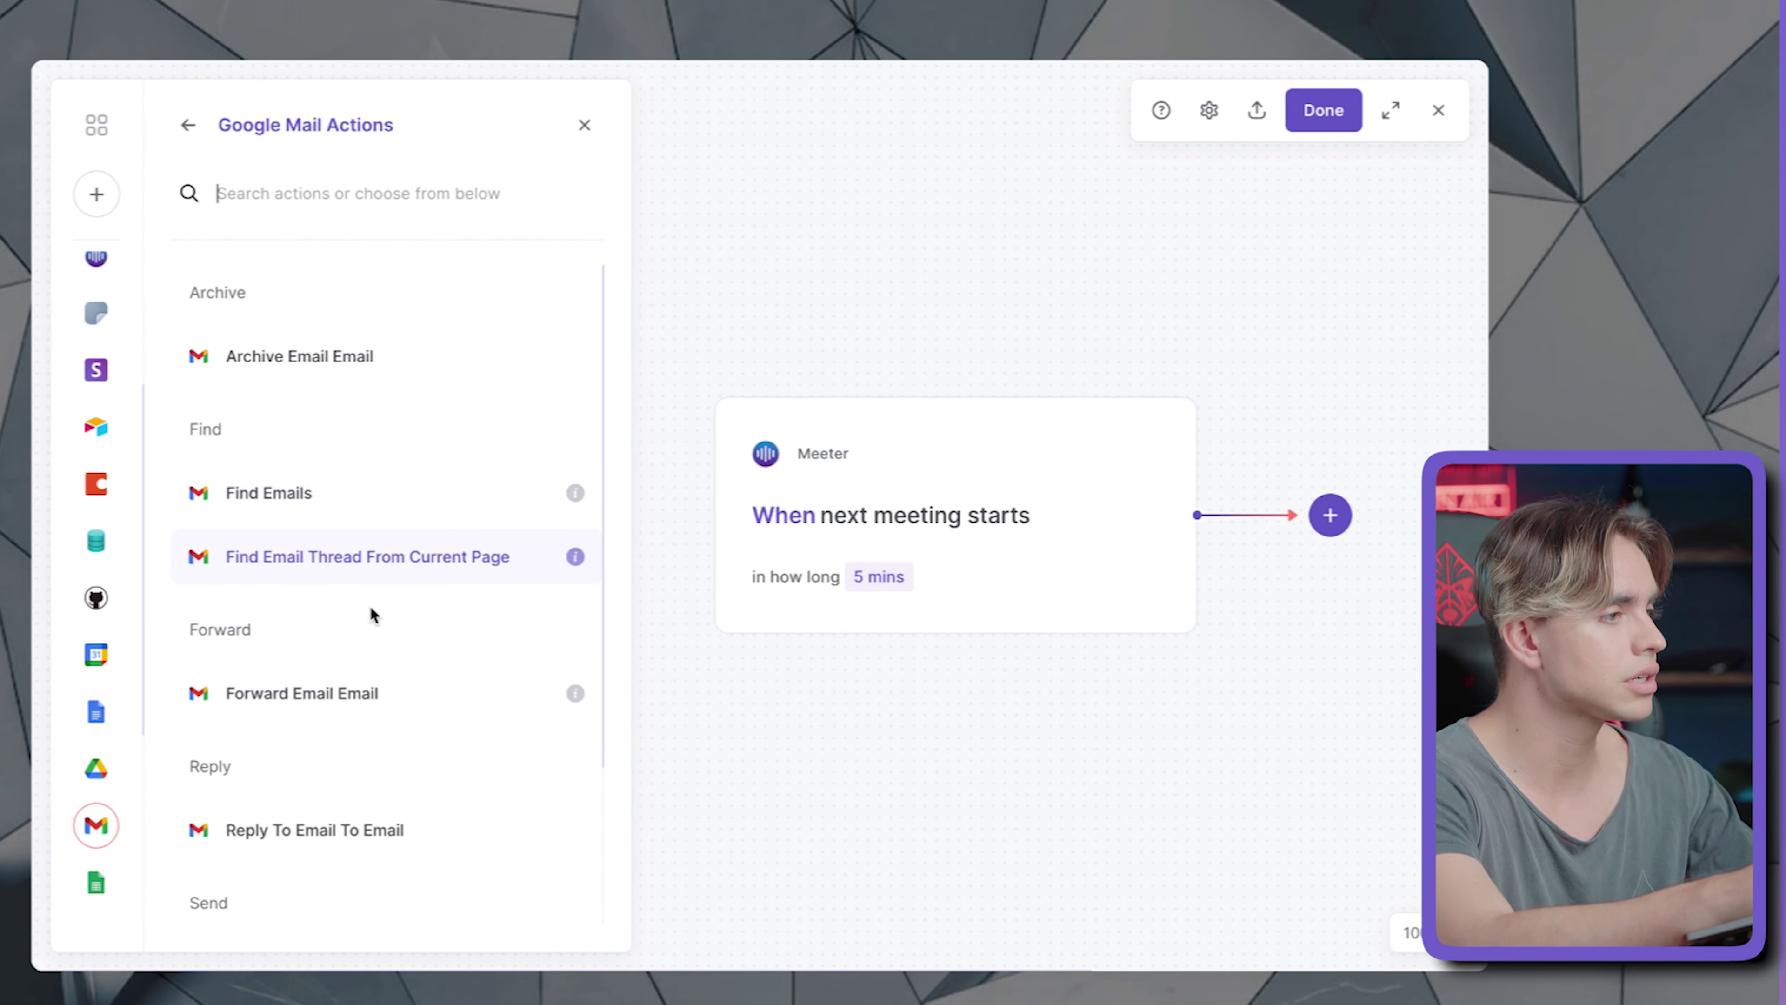
{"action": "scroll", "coordinate": [369, 604], "scroll_direction": "down", "scroll_amount": 3}
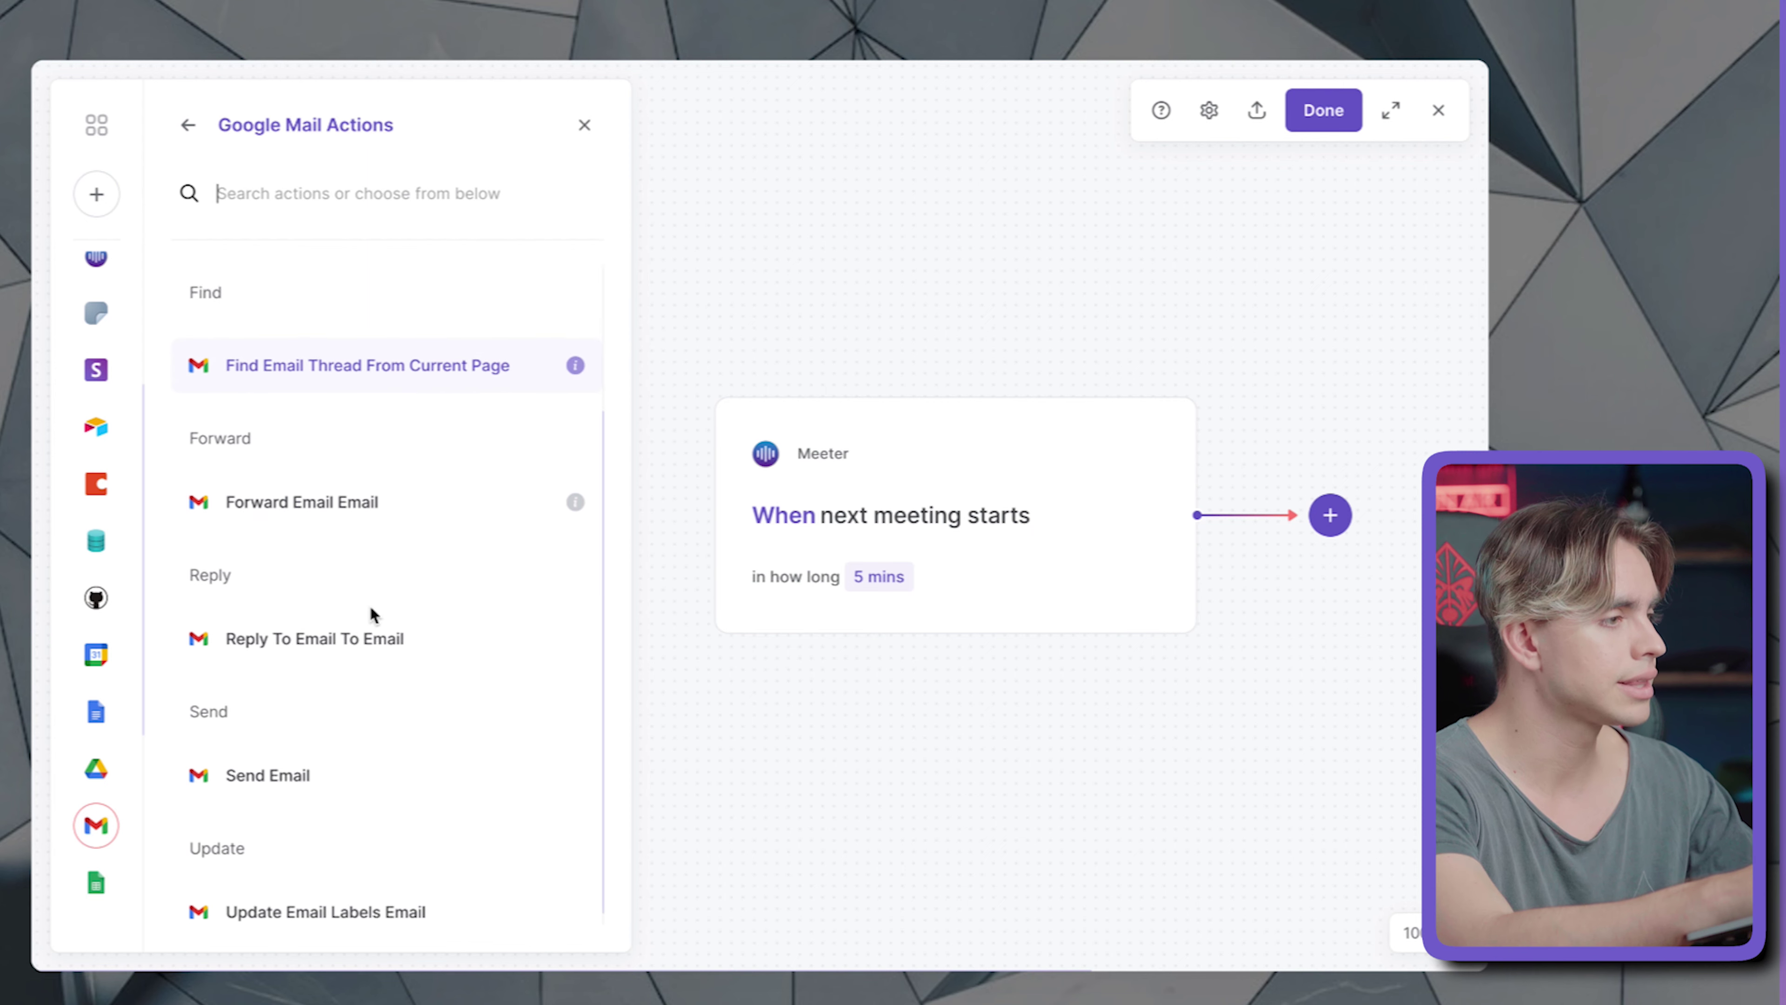
- Add a Gmail Send email step and browse the meeting trigger's fields for its recipient
{"action": "left_click", "coordinate": [372, 750]}
{"action": "left_click", "coordinate": [231, 237]}
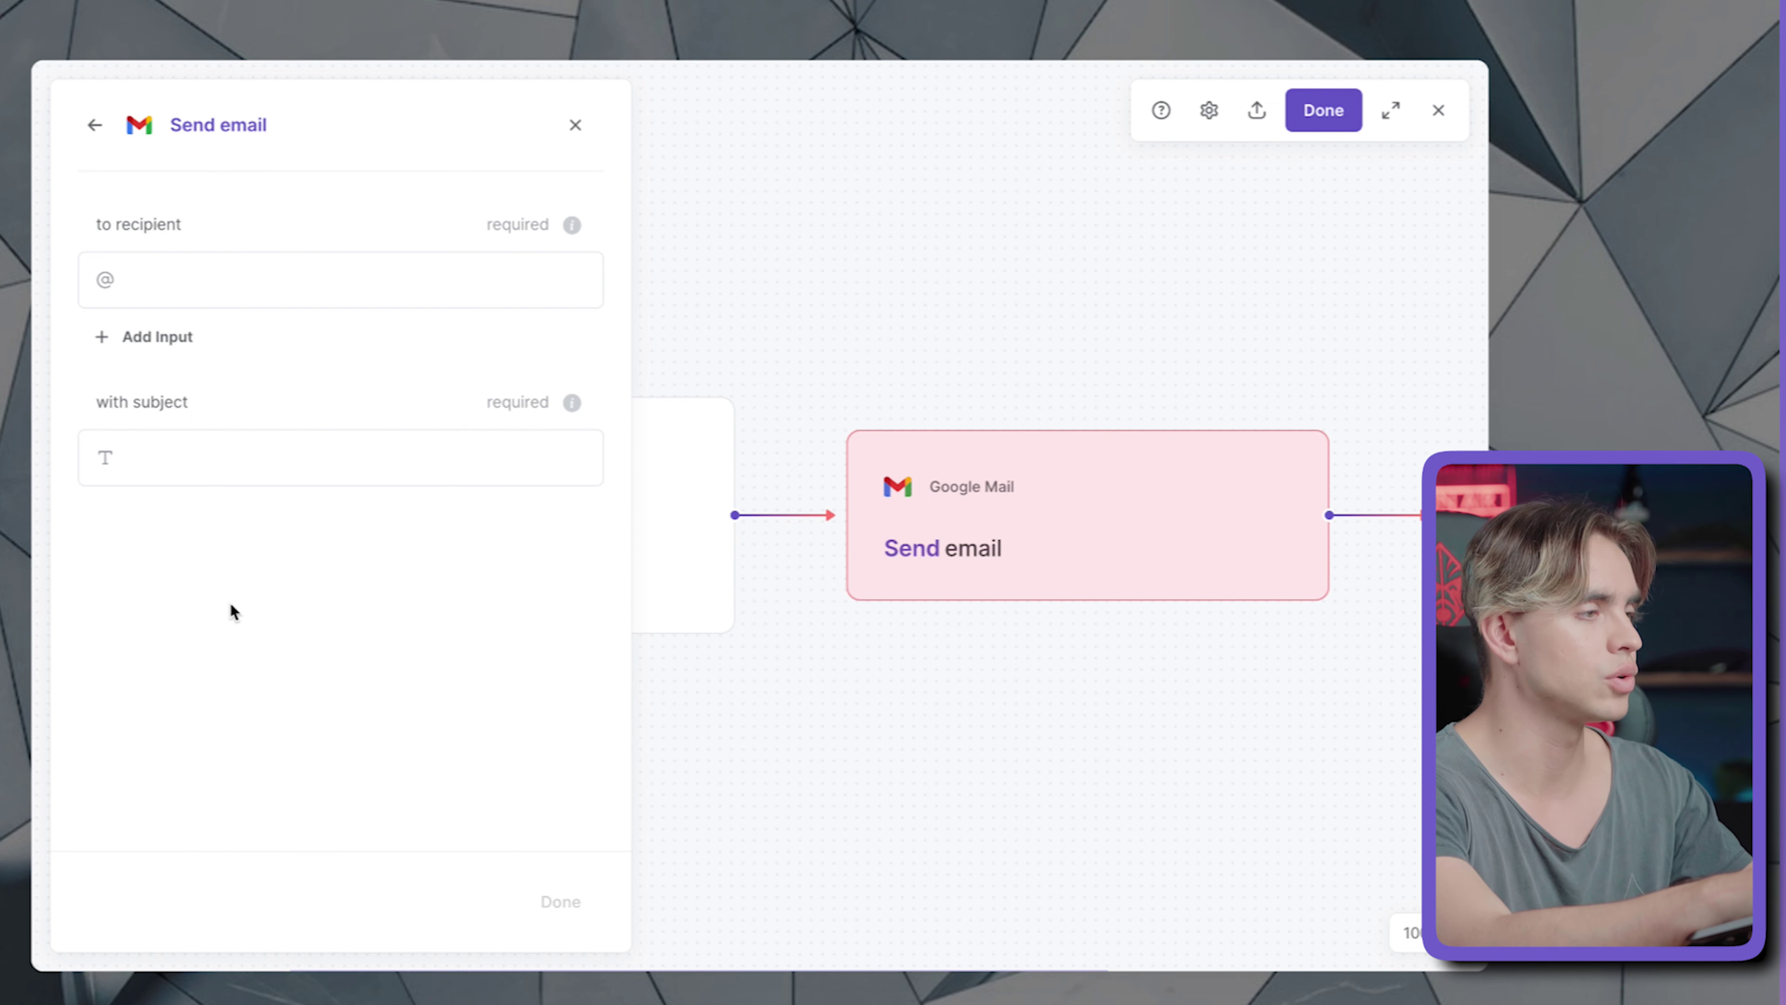
{"action": "left_click", "coordinate": [168, 280]}
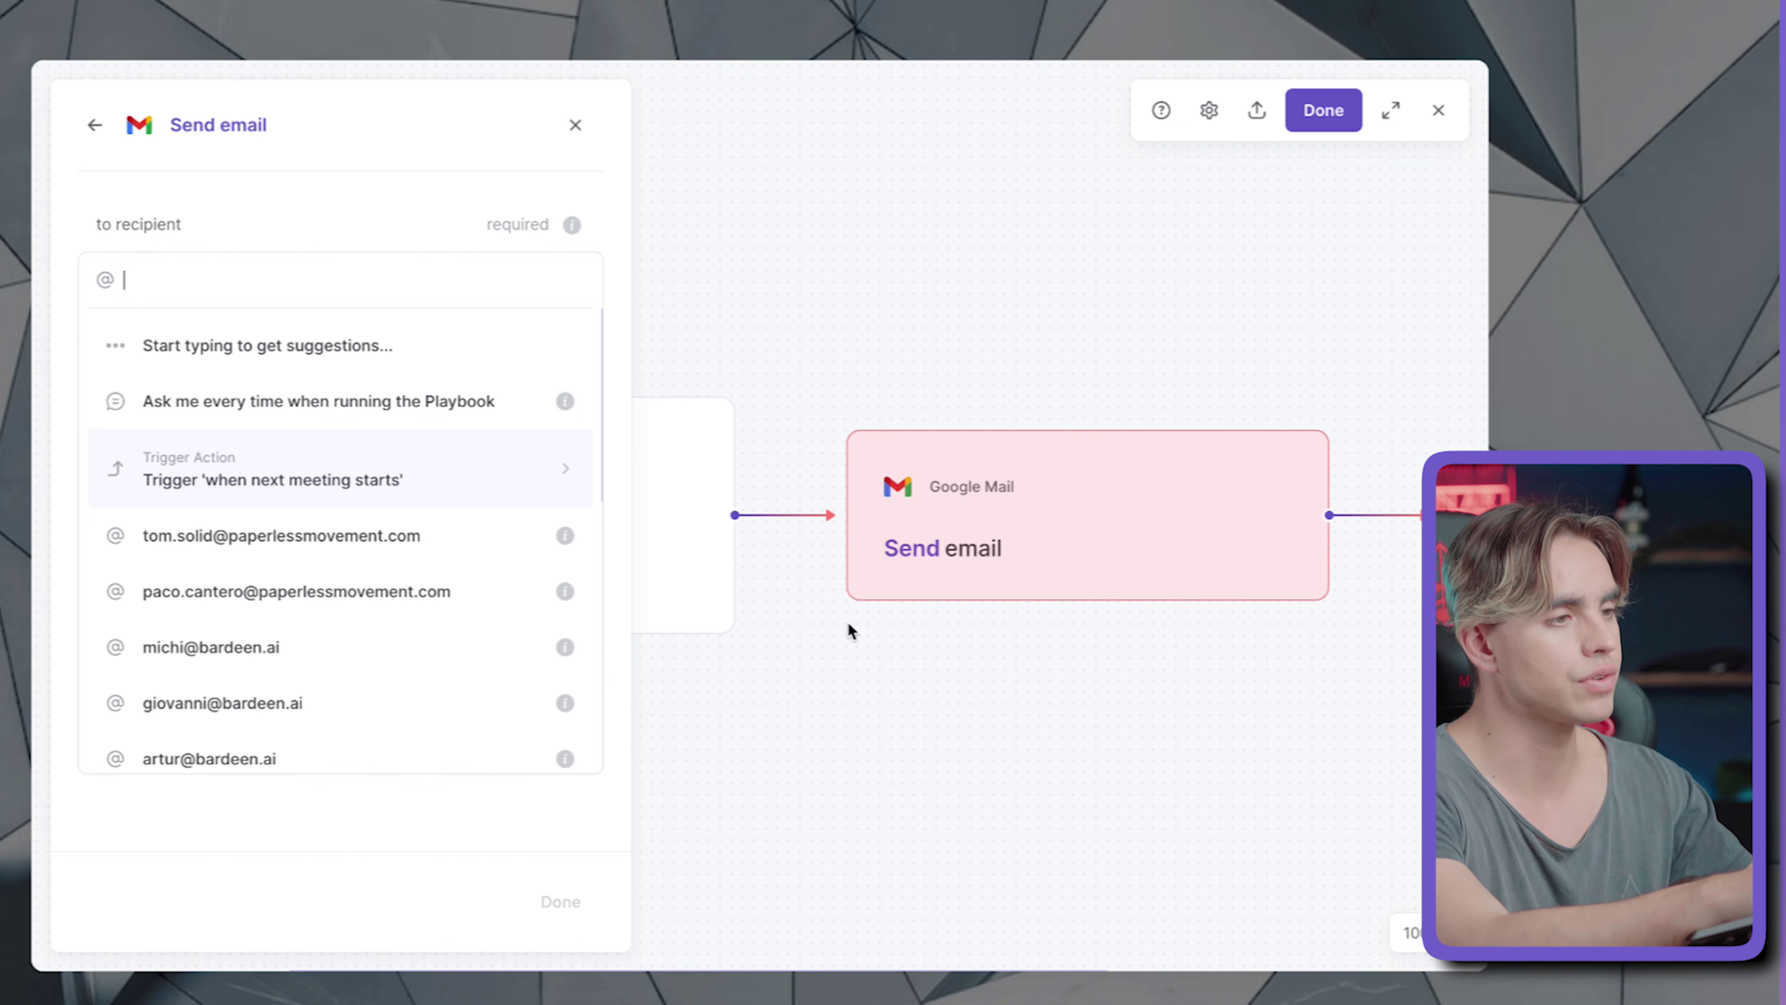
{"action": "scroll", "coordinate": [845, 626], "scroll_direction": "left", "scroll_amount": 5}
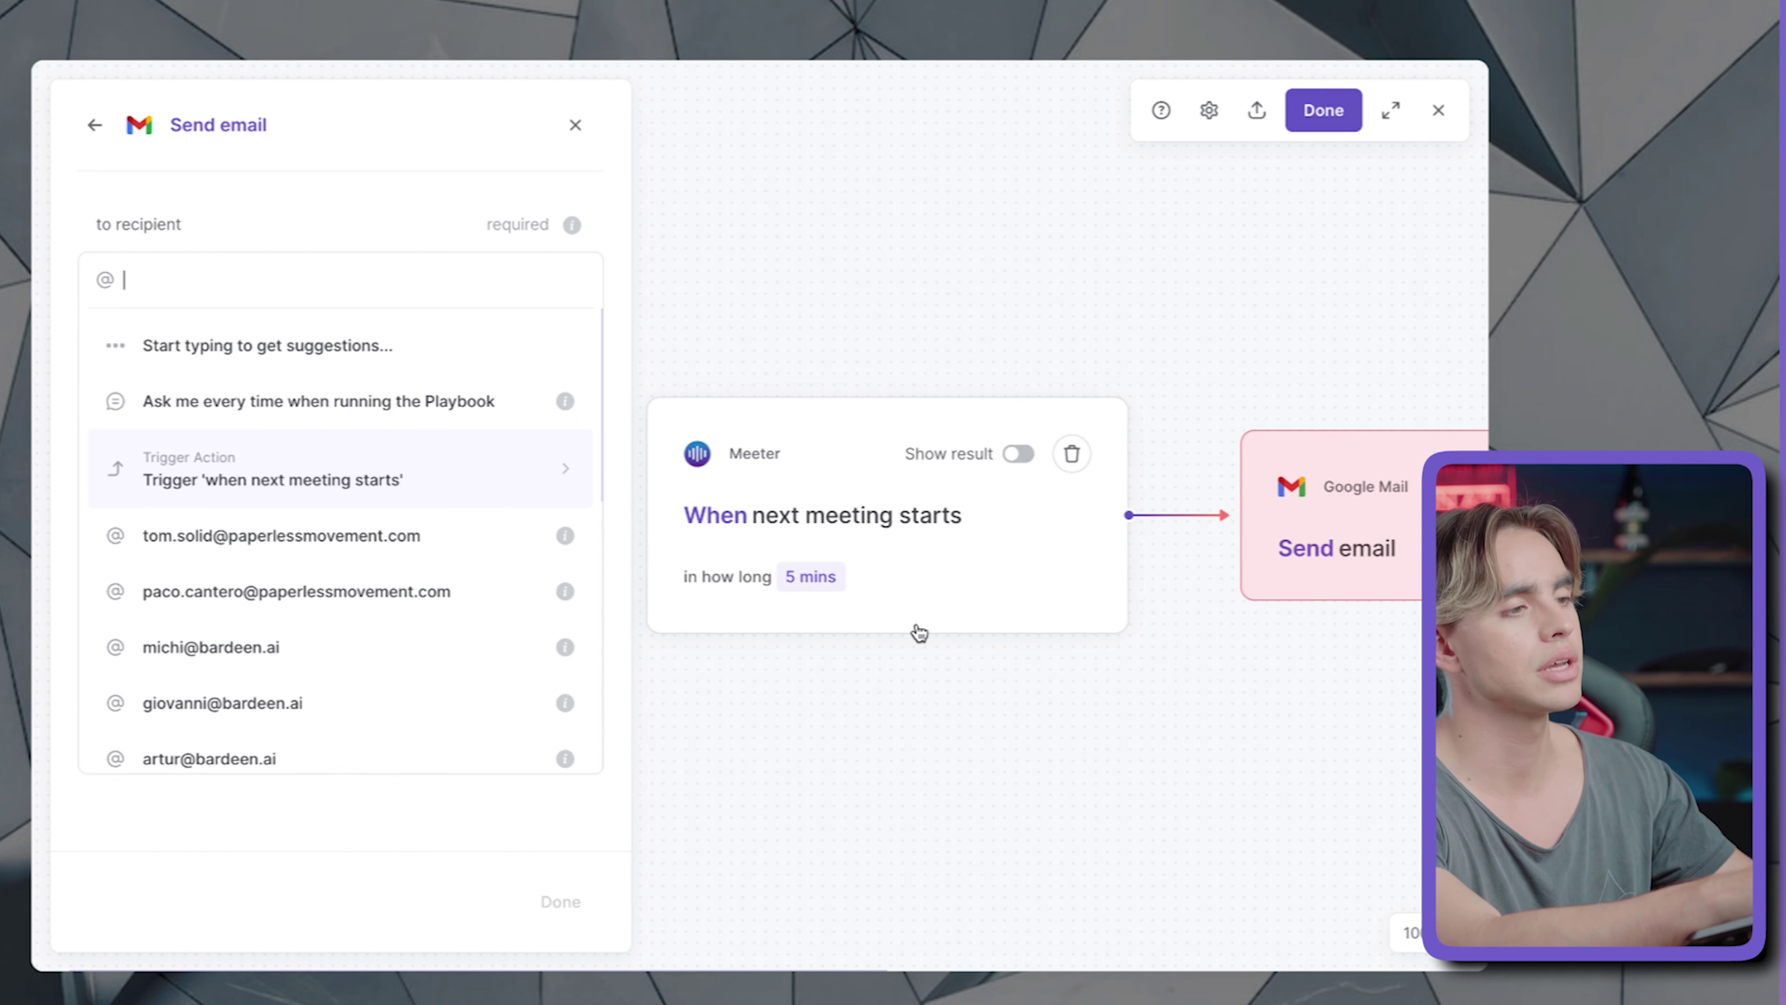
{"action": "scroll", "coordinate": [962, 598], "scroll_direction": "right", "scroll_amount": 3}
{"action": "mouse_move", "coordinate": [1037, 515]}
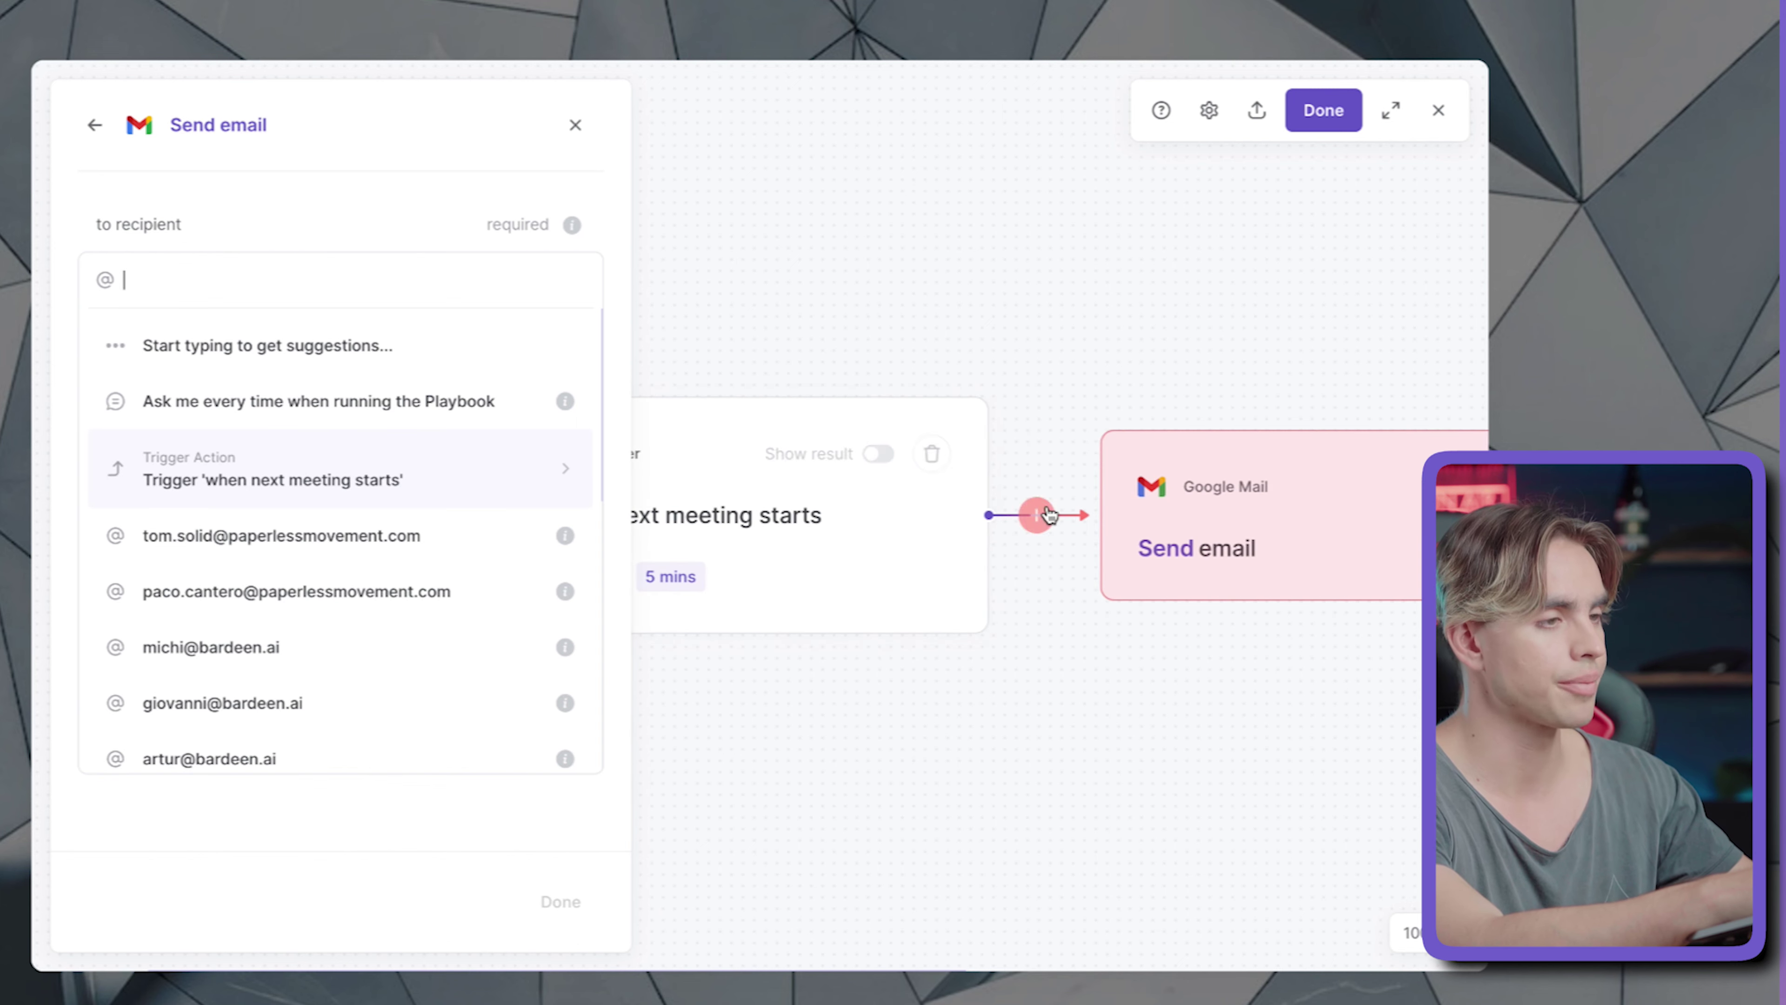
{"action": "left_click", "coordinate": [326, 469]}
{"action": "scroll", "coordinate": [328, 533], "scroll_direction": "down", "scroll_amount": 2}
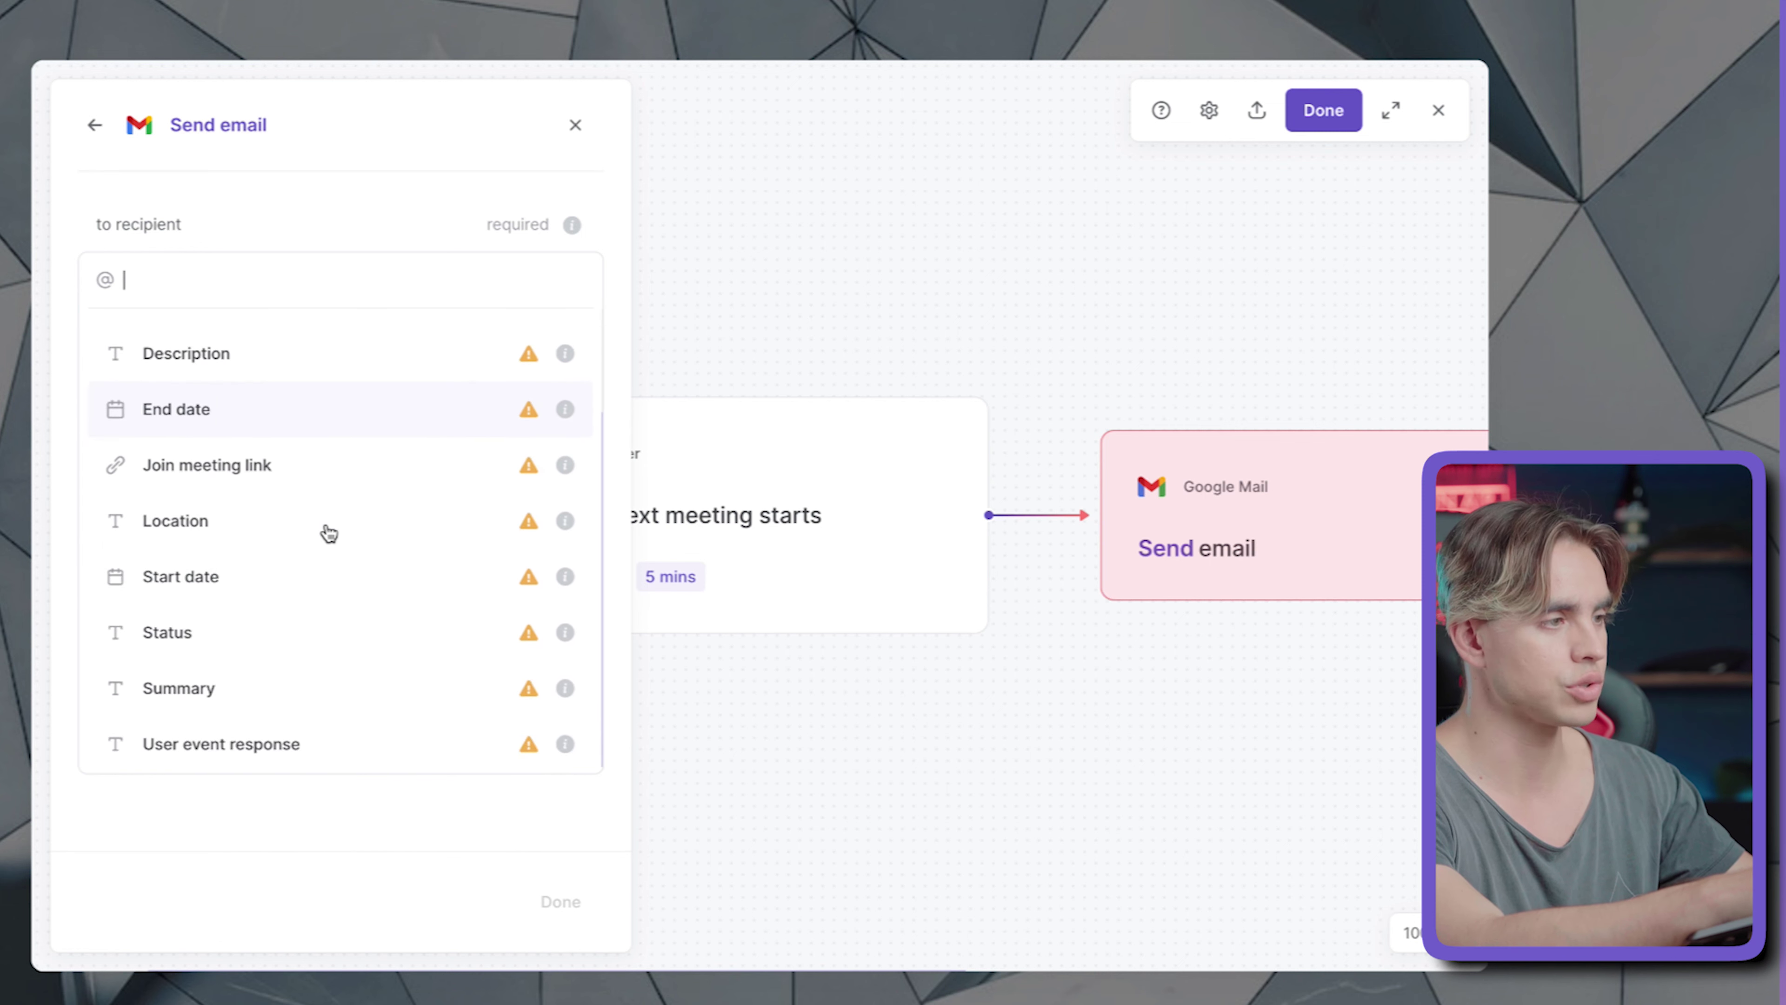
{"action": "scroll", "coordinate": [329, 533], "scroll_direction": "up", "scroll_amount": 2}
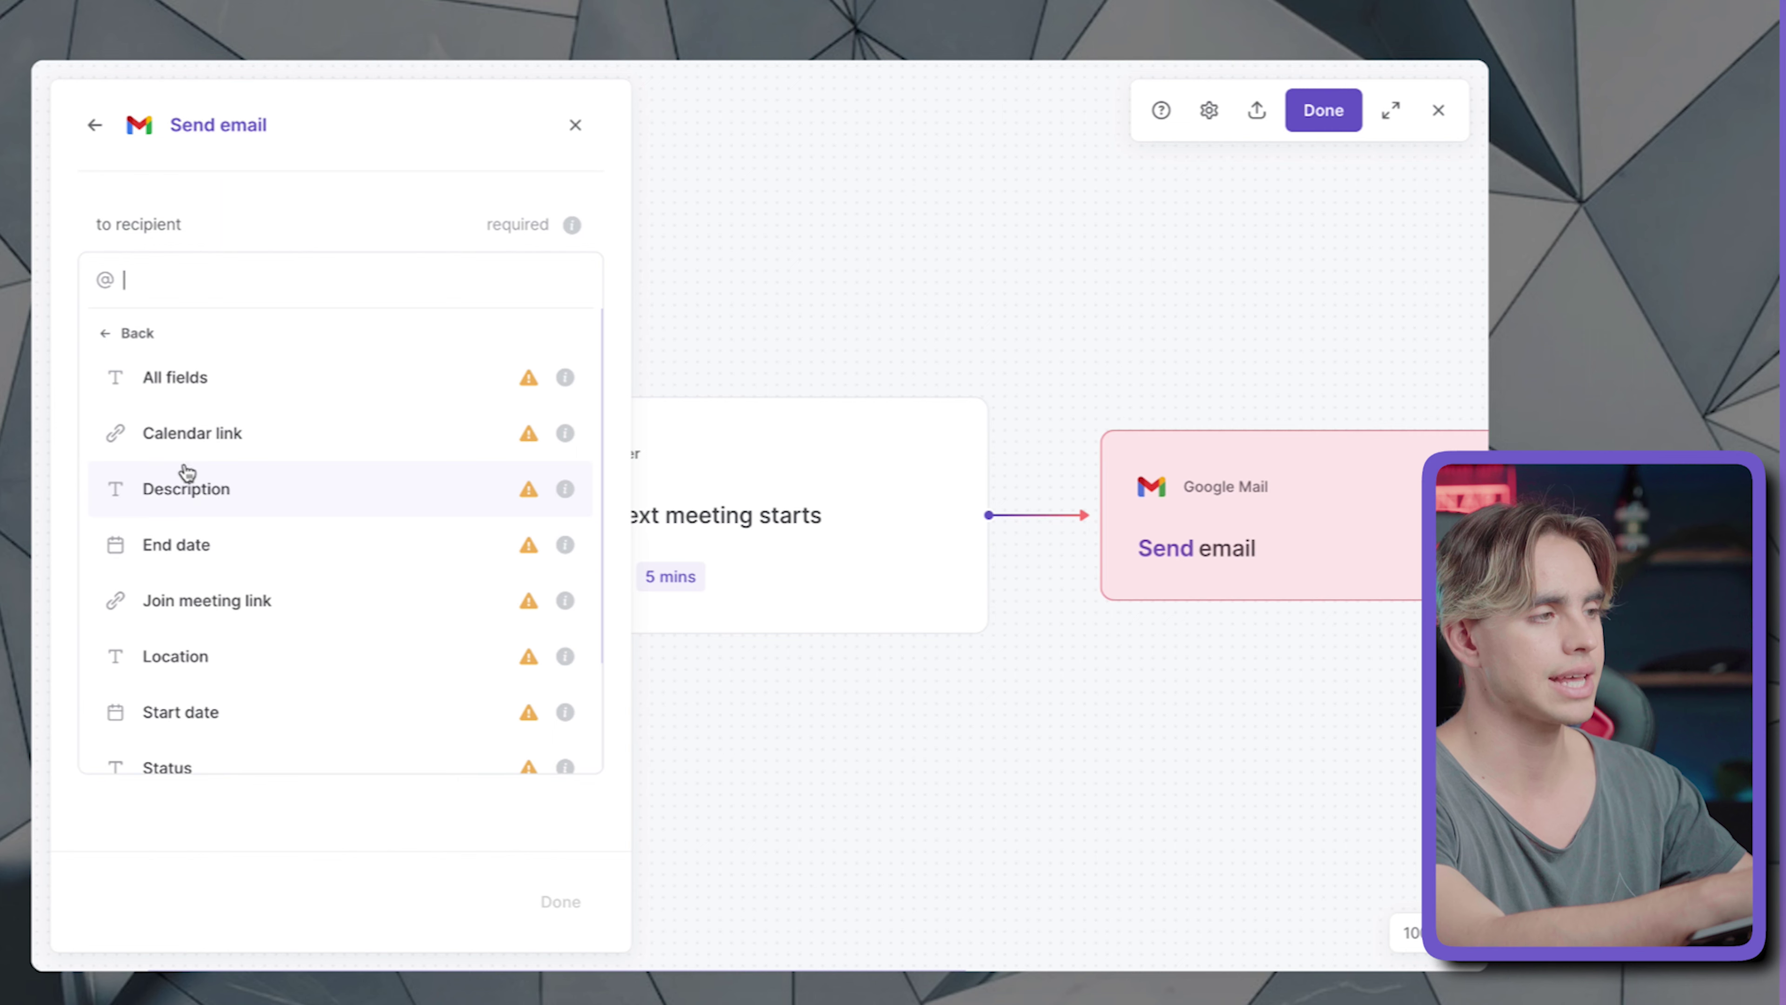
{"action": "scroll", "coordinate": [255, 582], "scroll_direction": "down", "scroll_amount": 2}
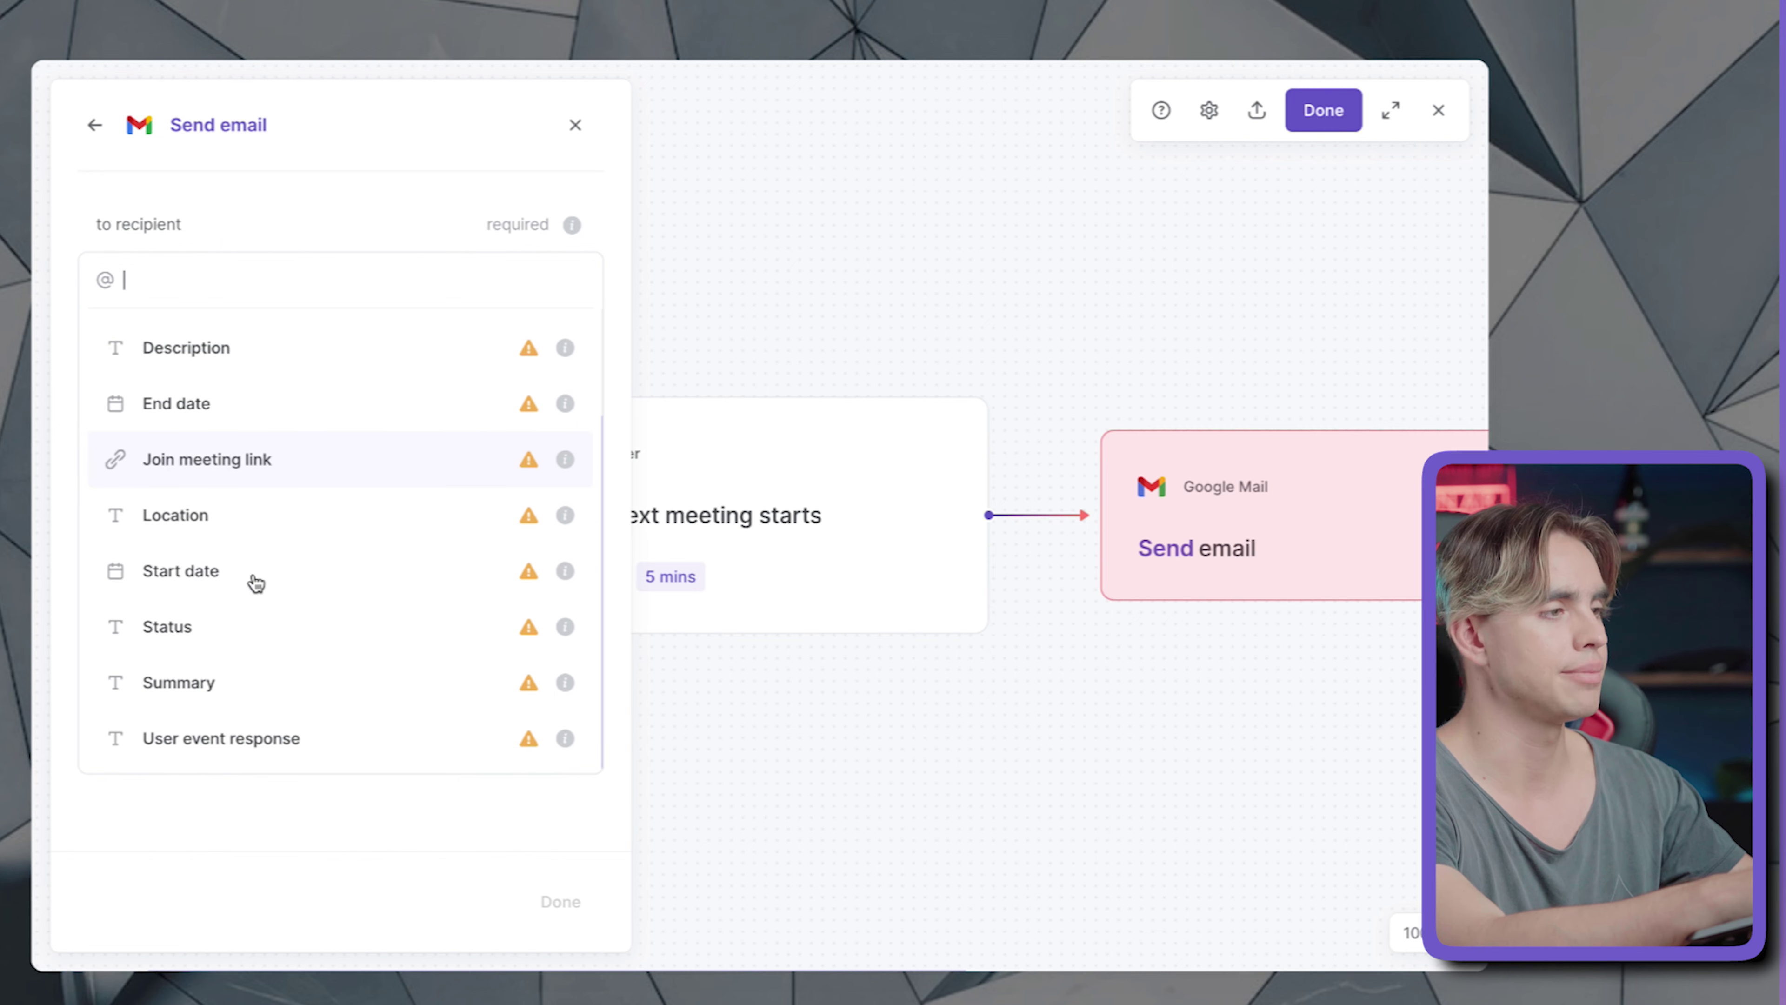
- Insert a Find Event Participant Email Addresses step that uses the triggering meeting
{"action": "left_click", "coordinate": [1016, 638]}
{"action": "left_click", "coordinate": [1036, 514]}
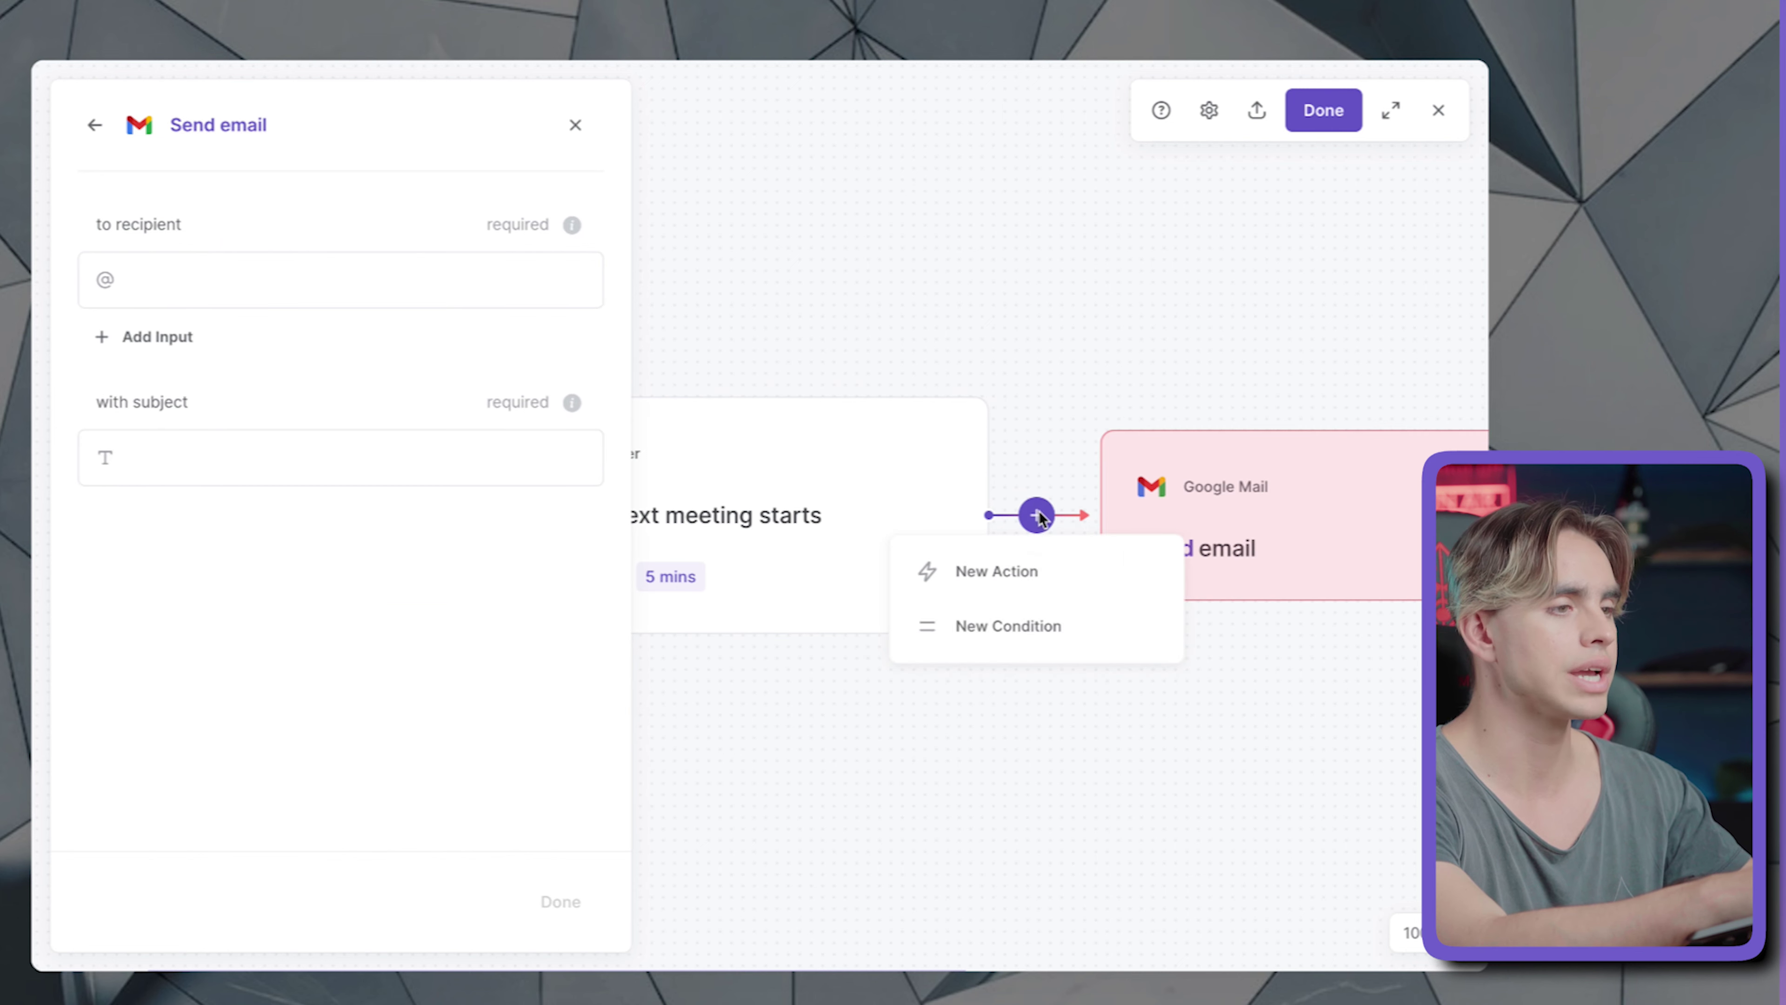
{"action": "left_click", "coordinate": [1046, 560]}
{"action": "type", "text": "particin"}
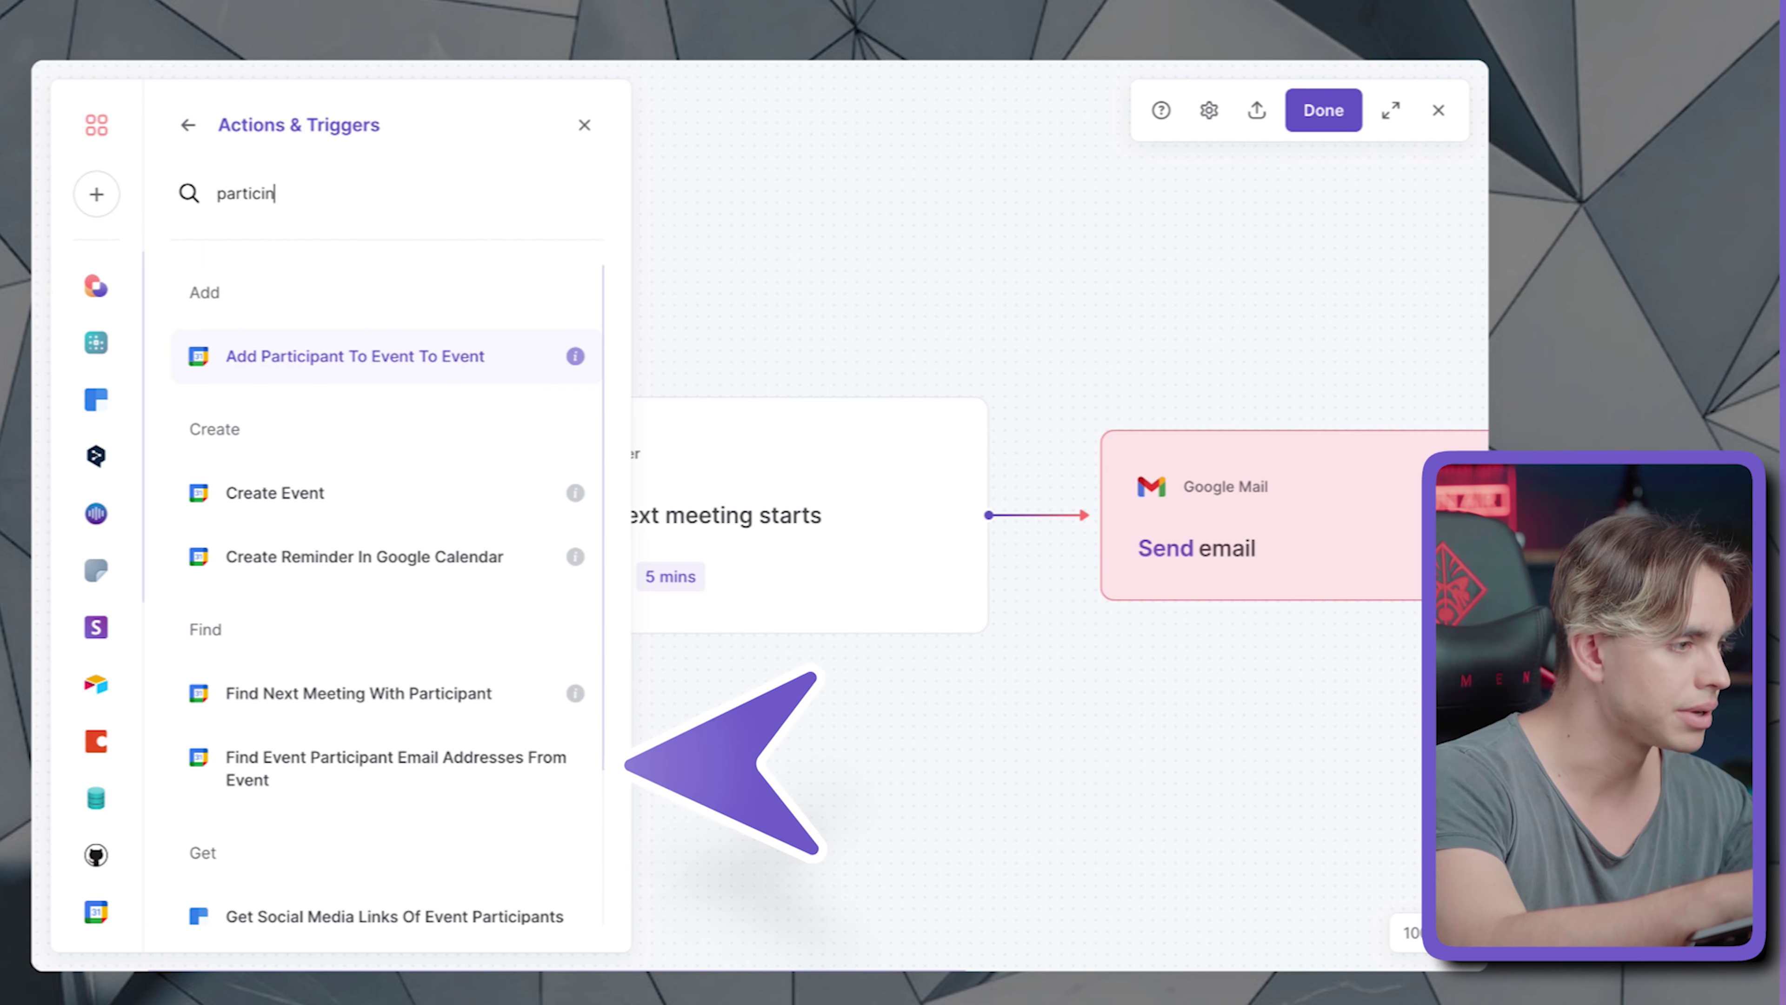
{"action": "left_click", "coordinate": [389, 792]}
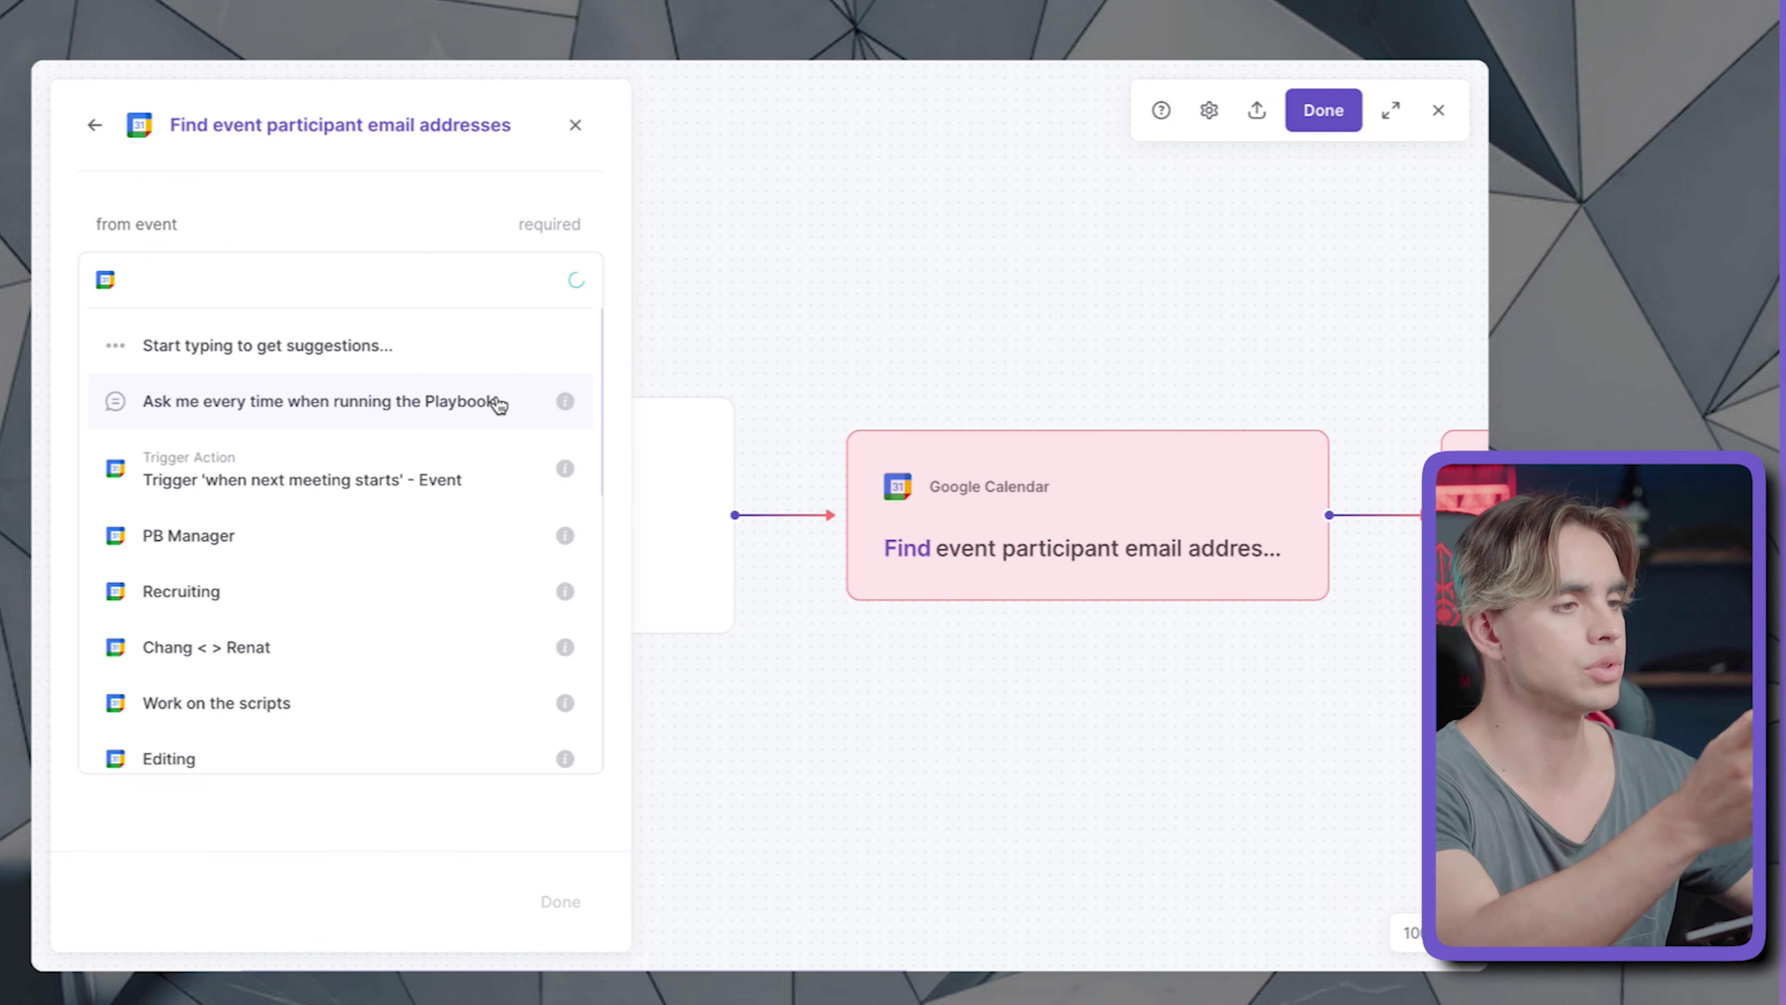
{"action": "left_click", "coordinate": [421, 484]}
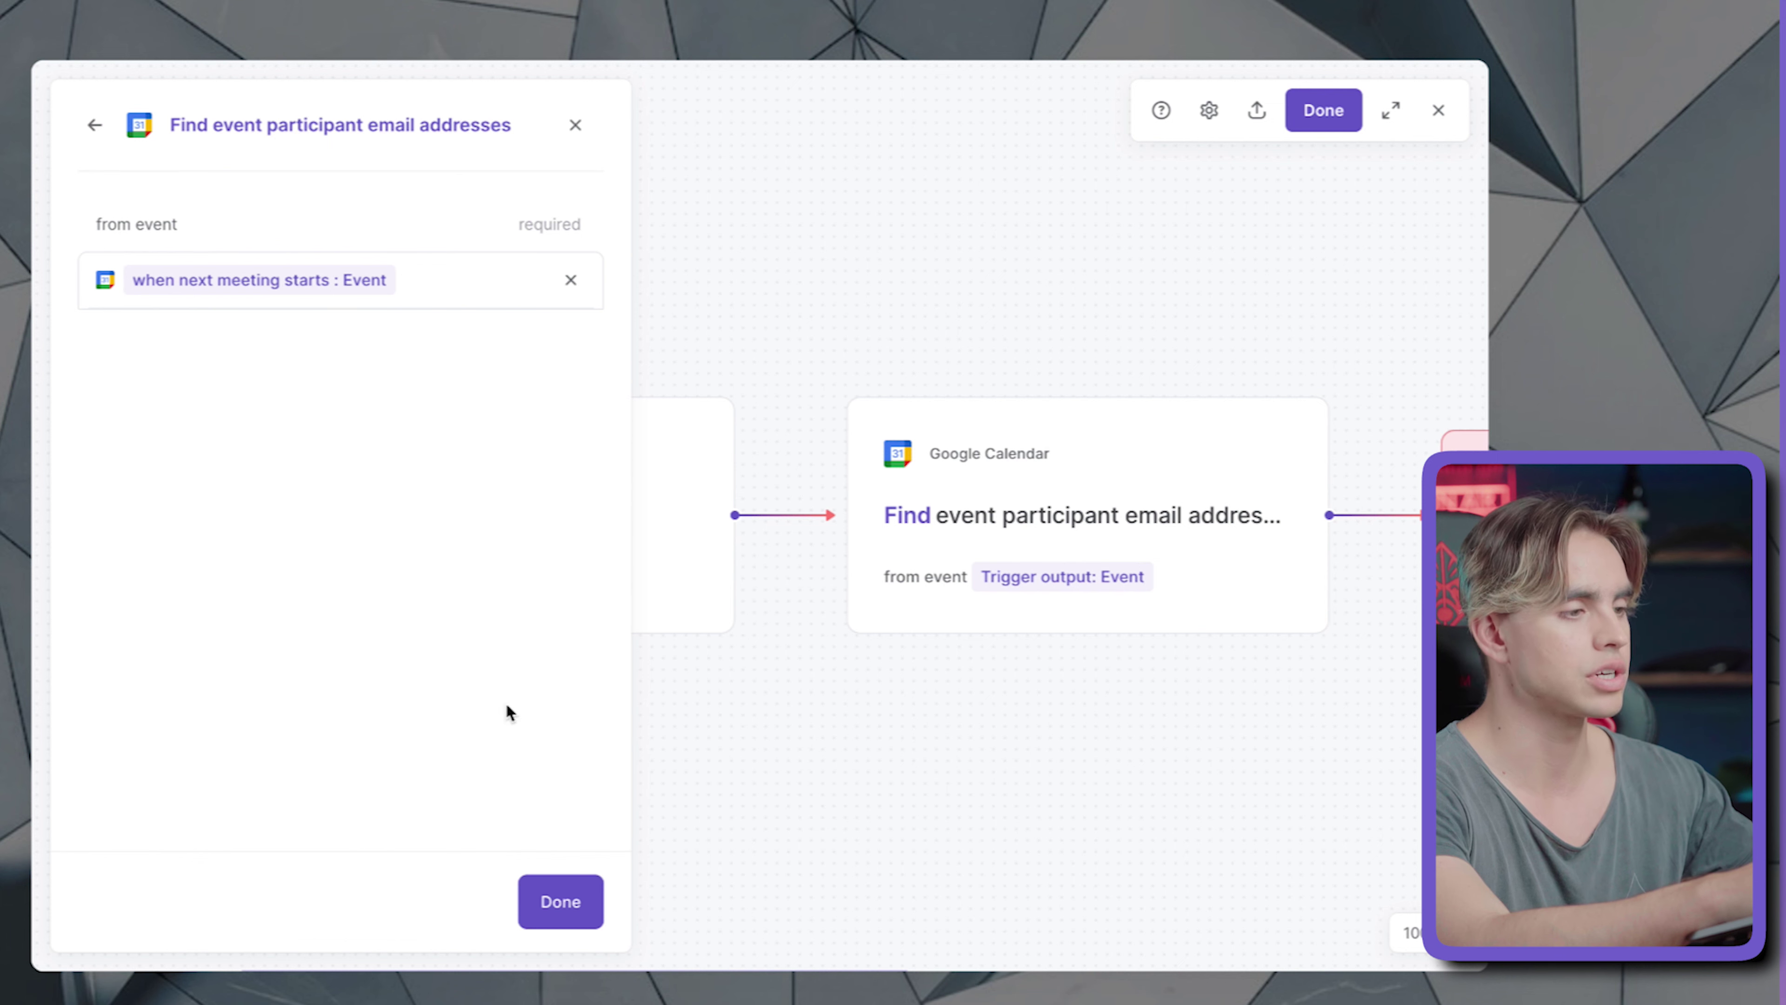
{"action": "left_click", "coordinate": [561, 902]}
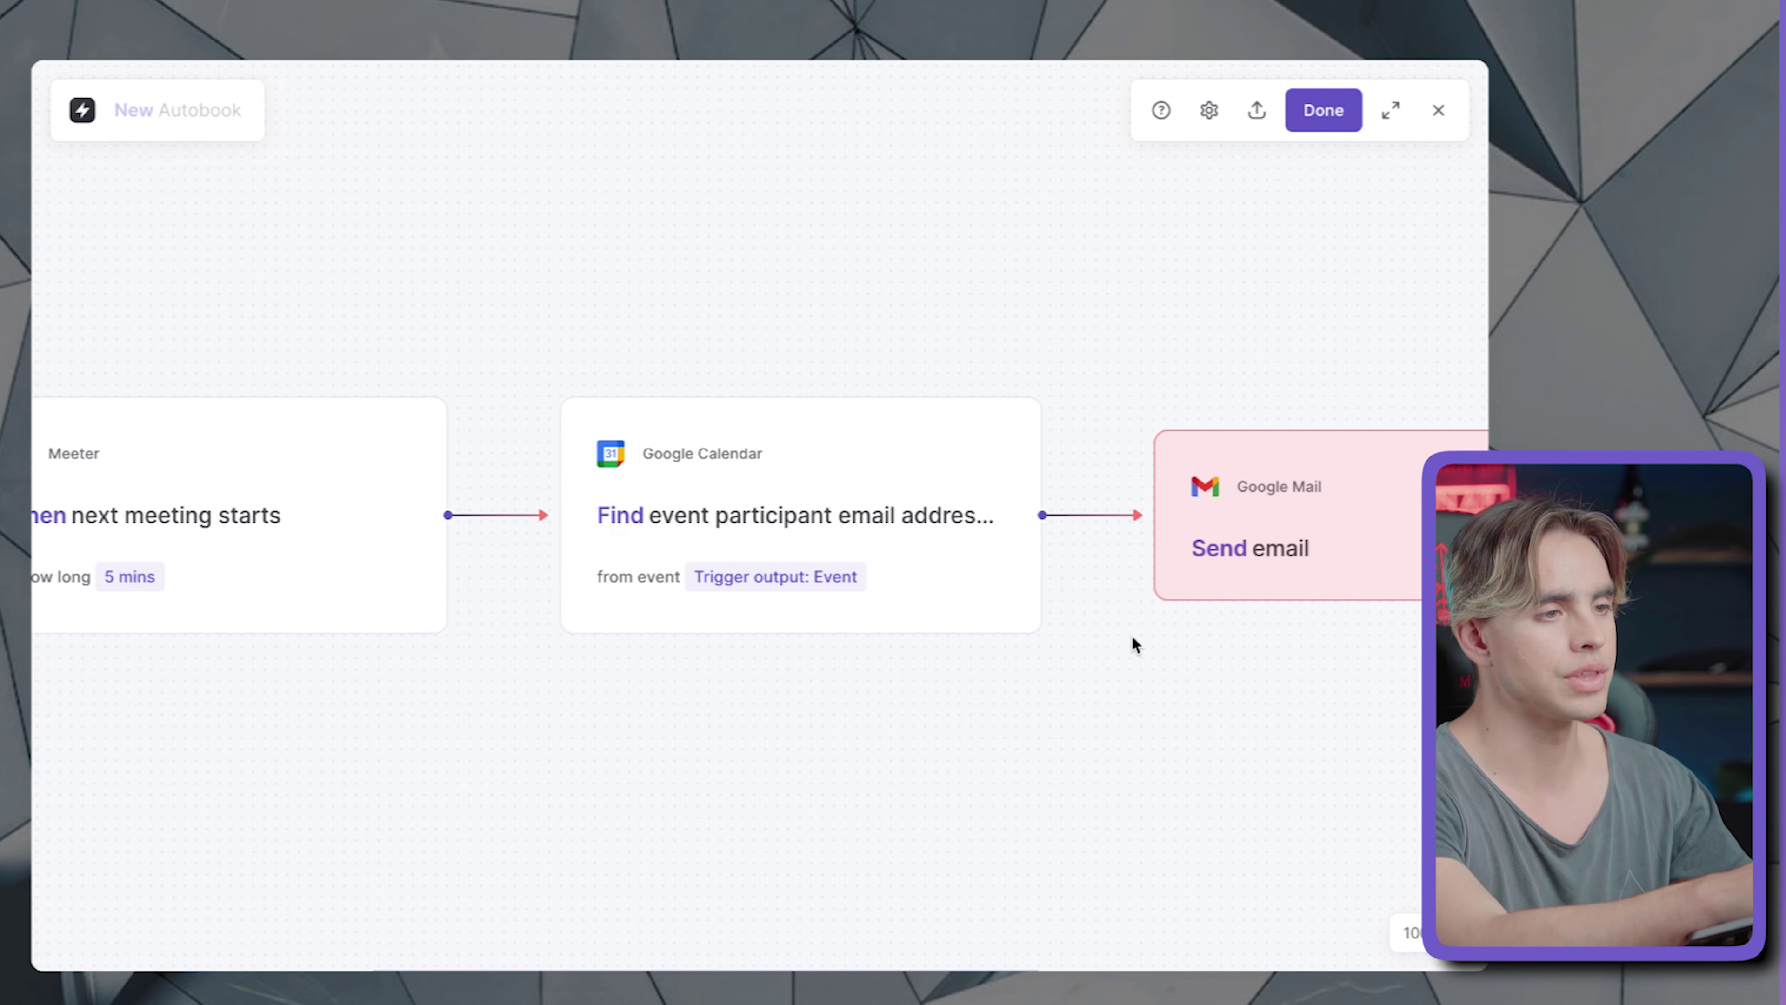
- Set the Send email recipient to the participants' email addresses and accept the conversion
{"action": "left_click", "coordinate": [1417, 532]}
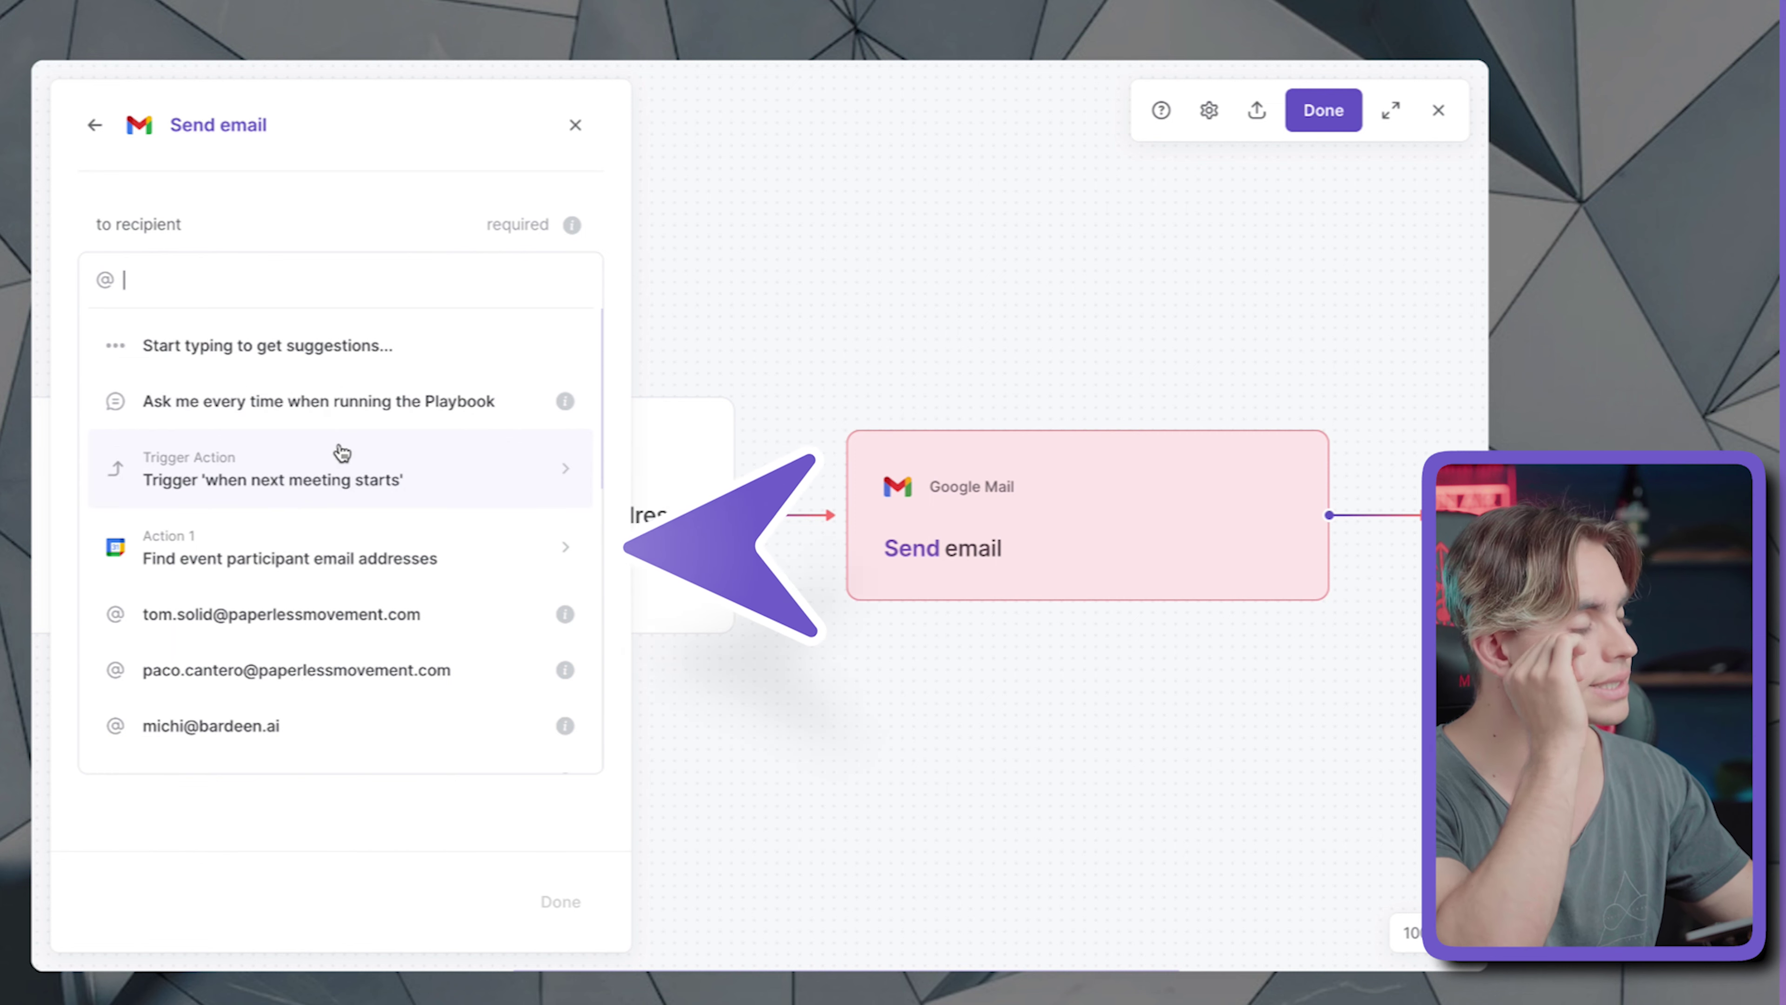
{"action": "left_click", "coordinate": [389, 540]}
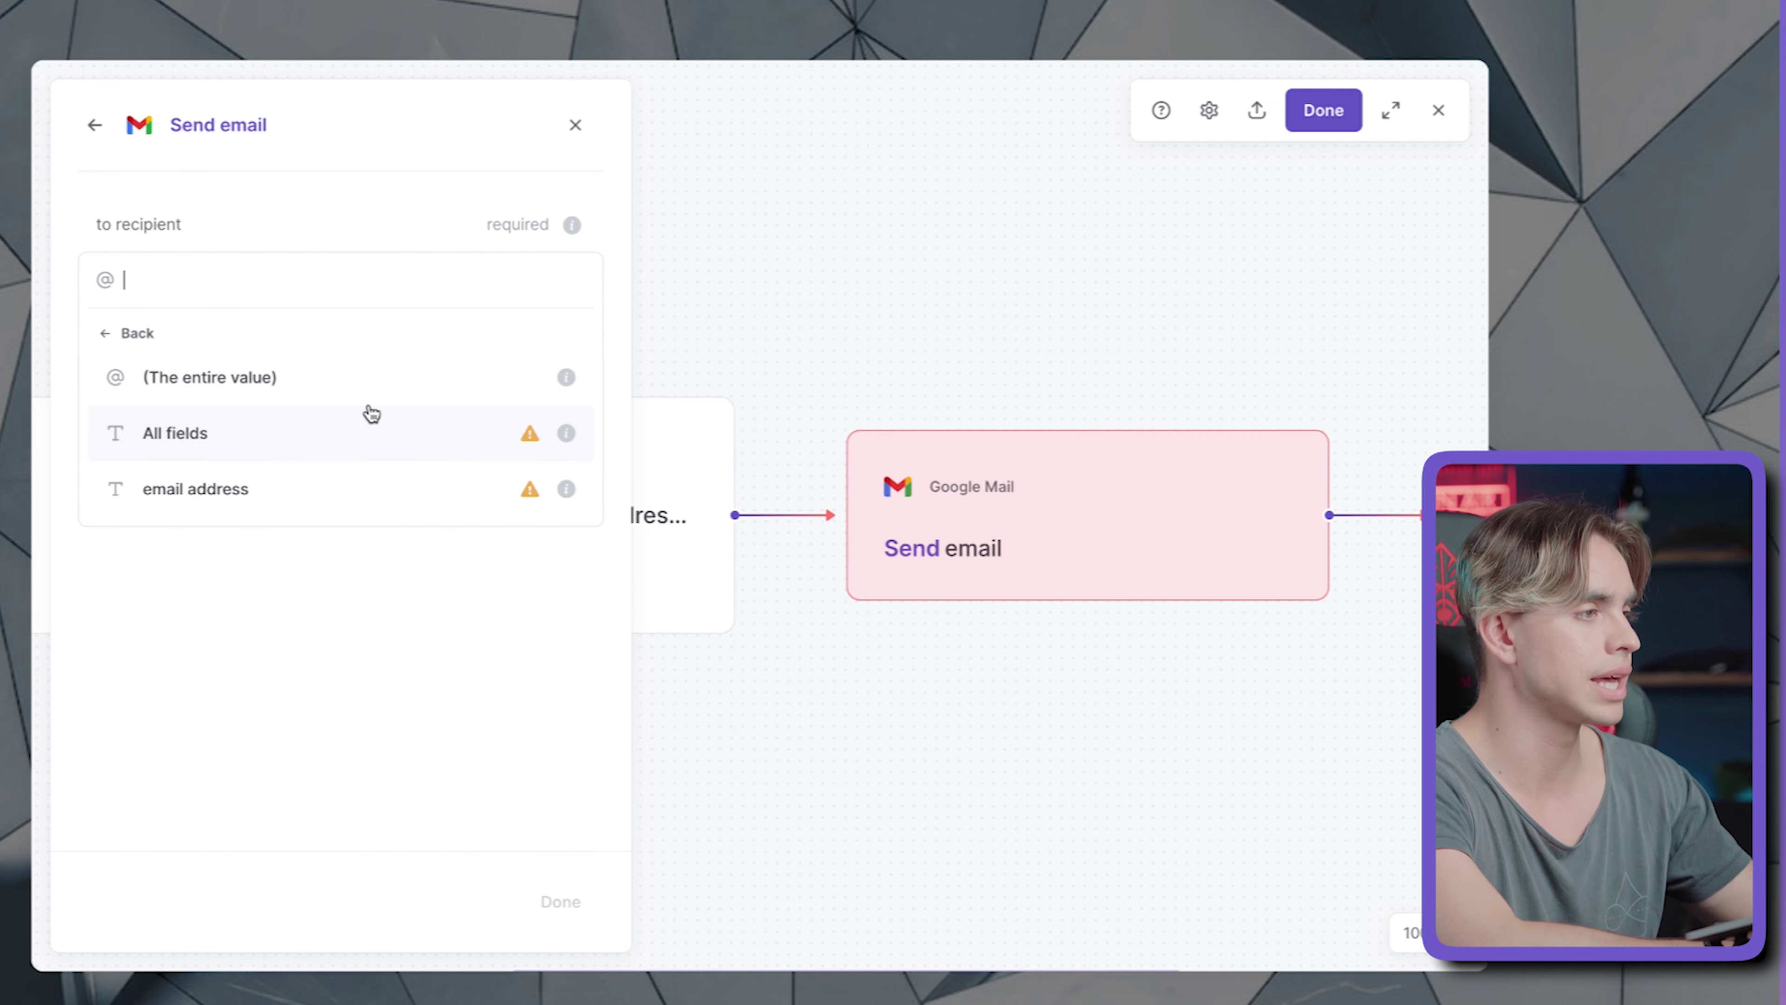
{"action": "left_click", "coordinate": [346, 478]}
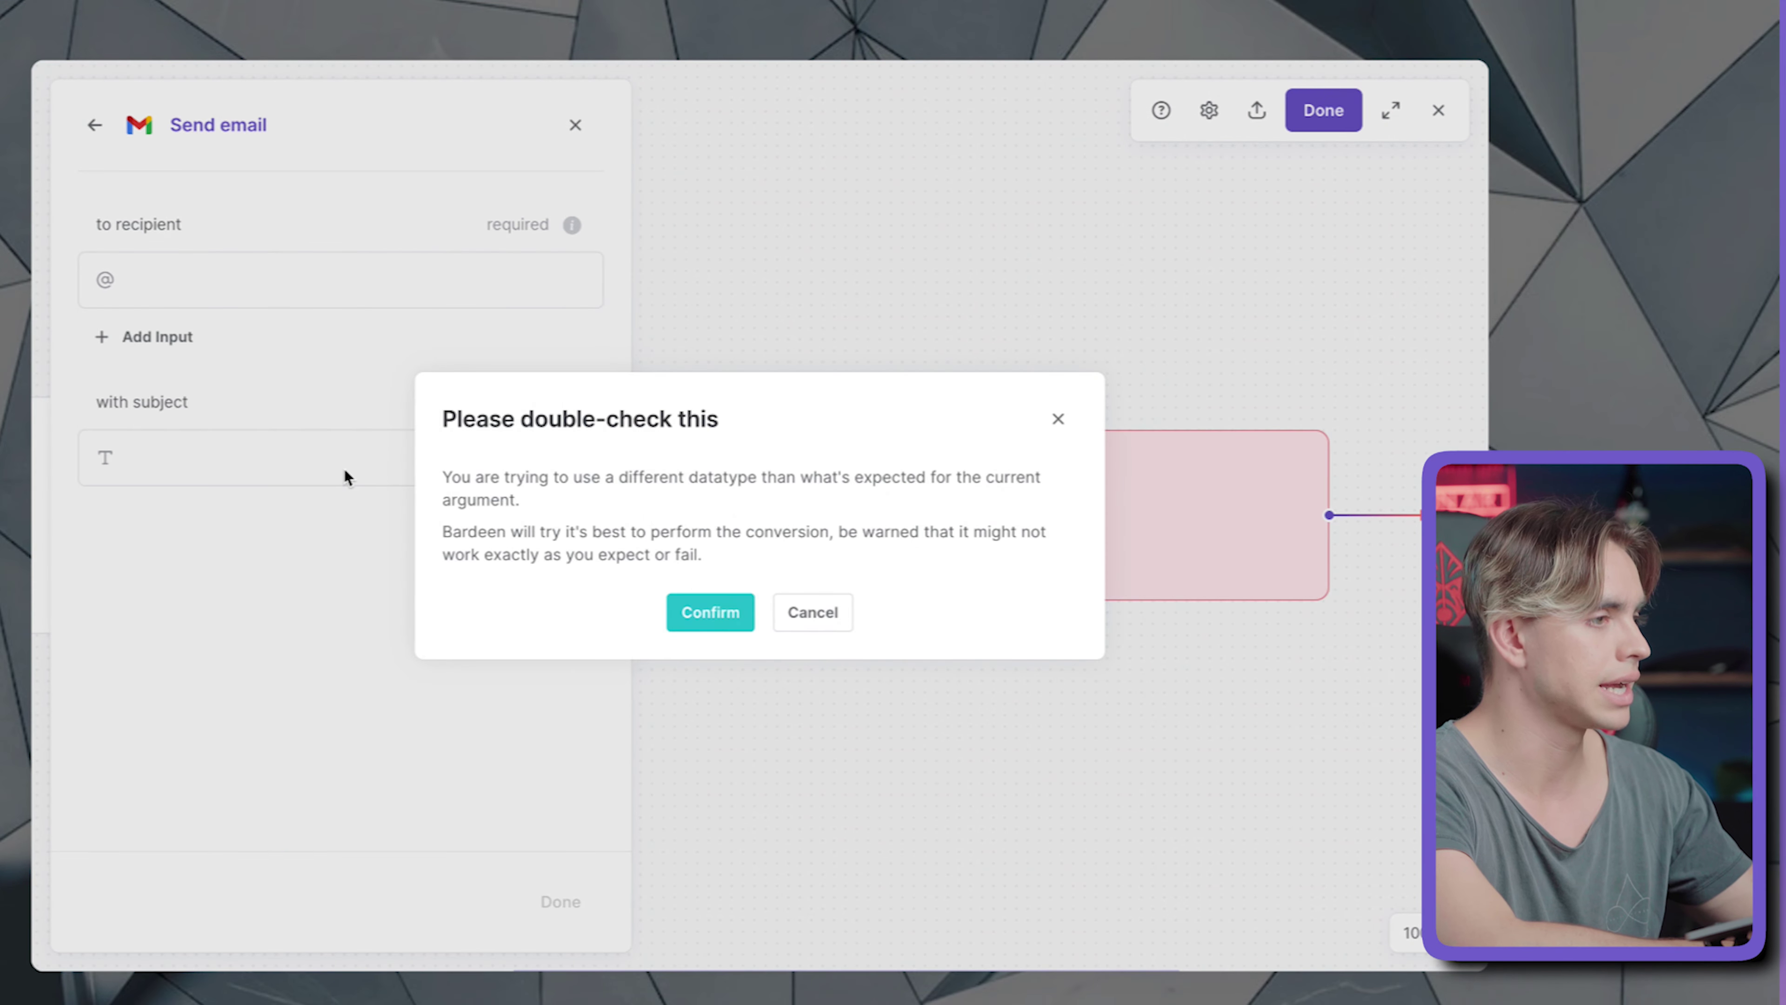
{"action": "left_click", "coordinate": [698, 609]}
{"action": "left_click", "coordinate": [289, 467]}
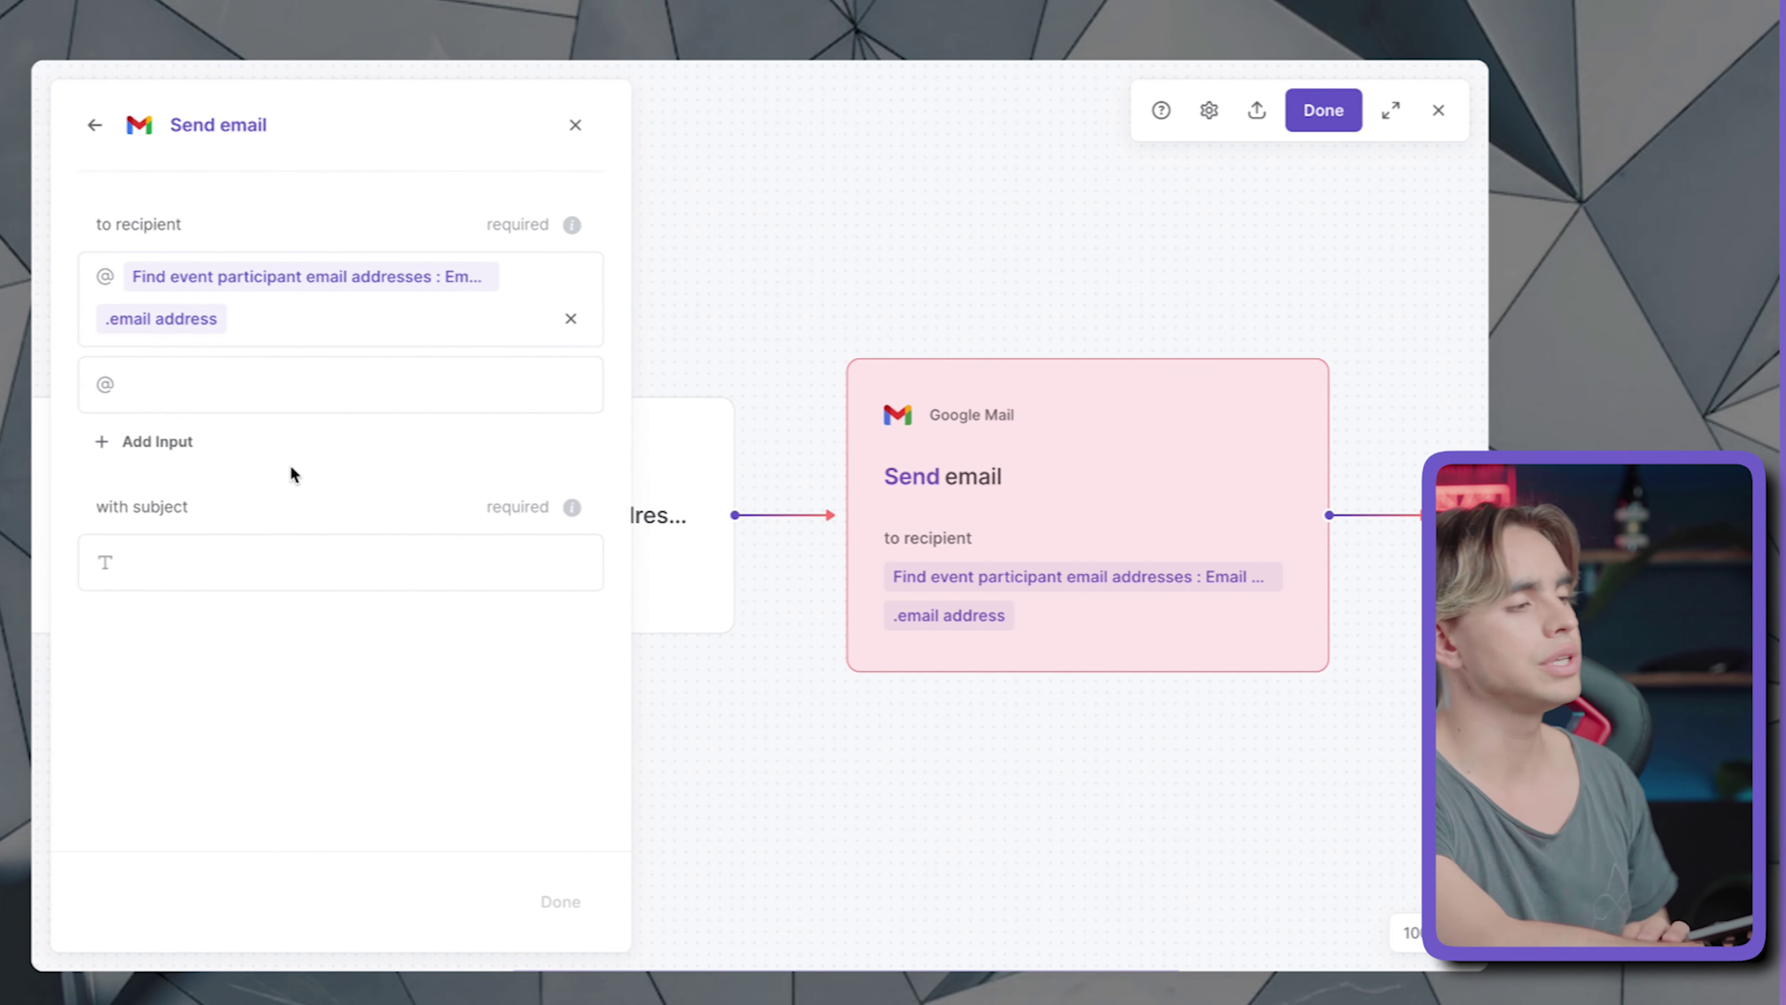
- Enter 'Yout meeting' as the Send email subject
{"action": "left_click", "coordinate": [161, 560]}
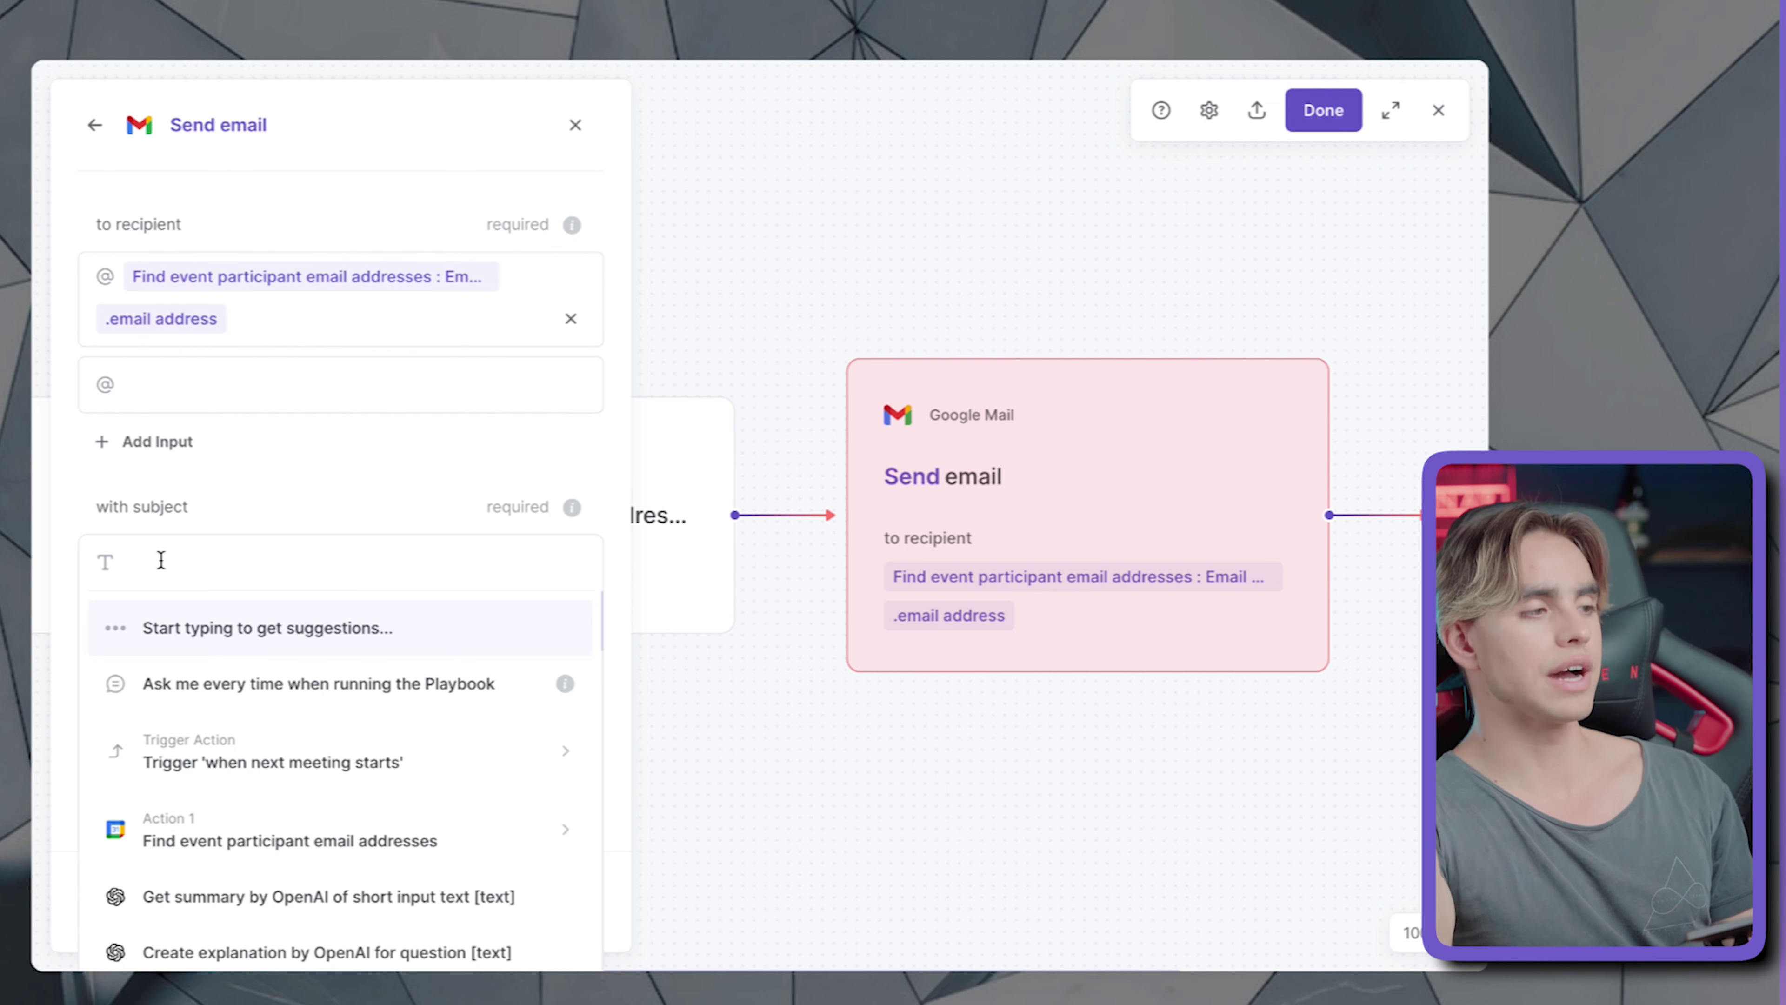
{"action": "left_click", "coordinate": [271, 513]}
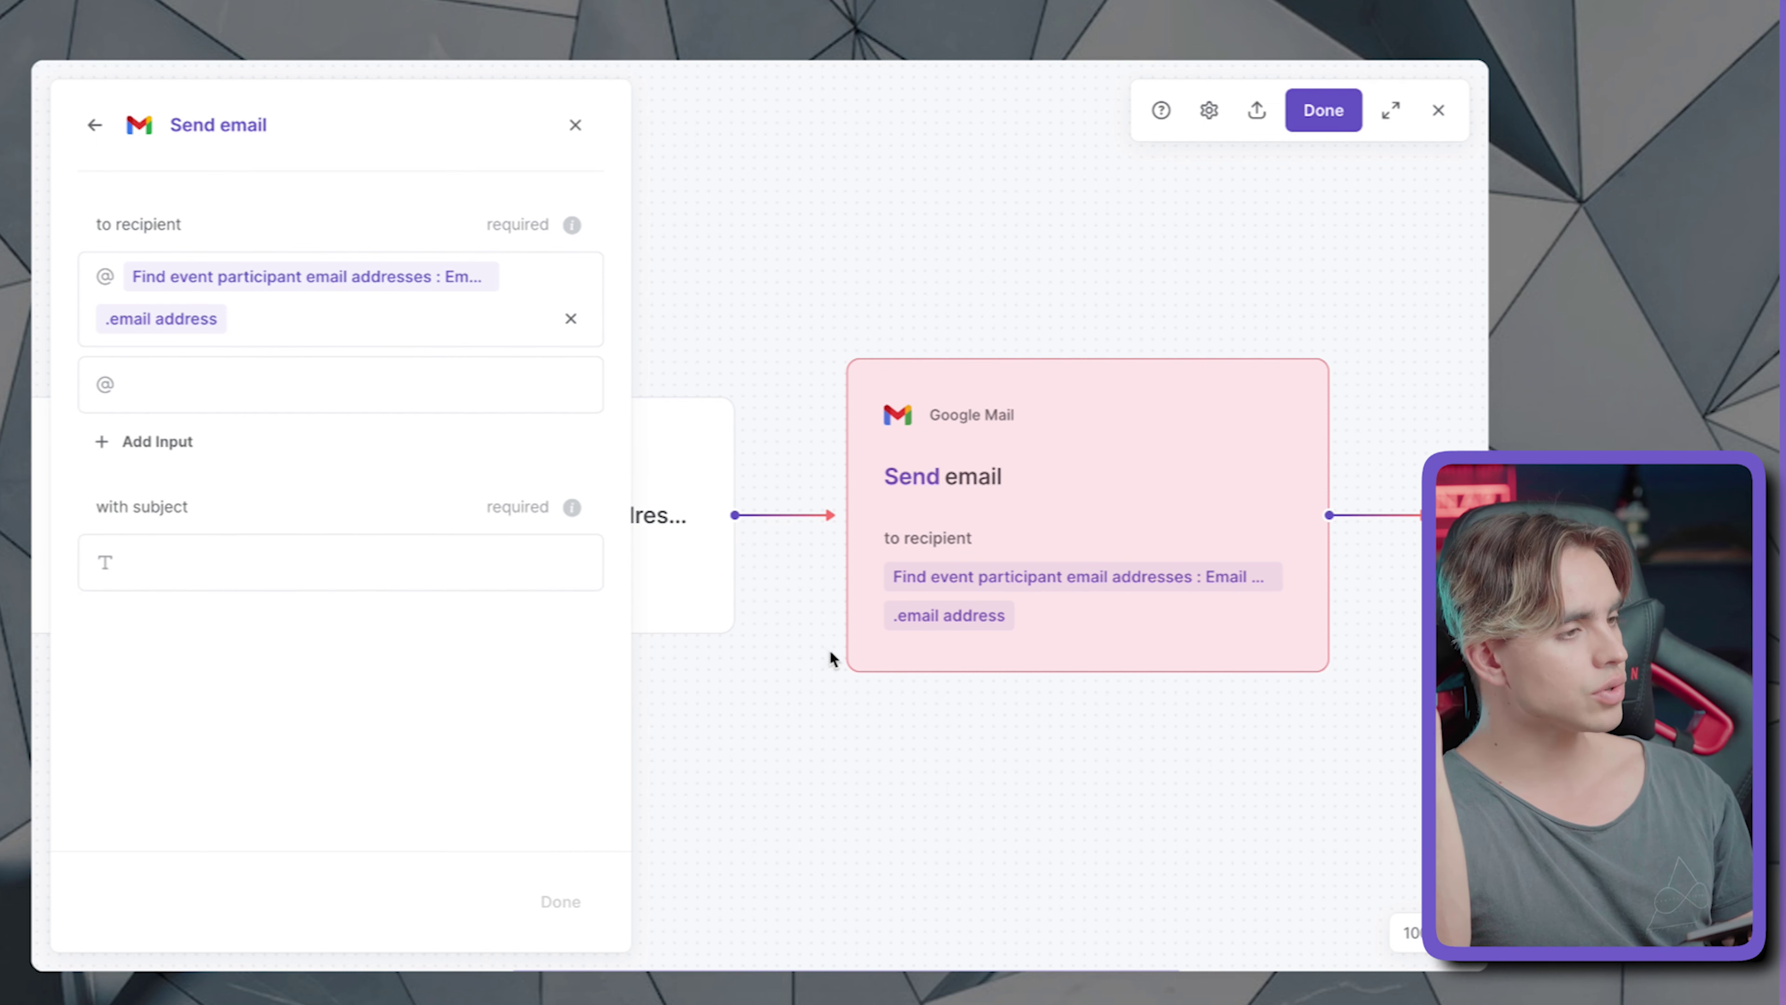
{"action": "scroll", "coordinate": [831, 658], "scroll_direction": "left", "scroll_amount": 3}
{"action": "scroll", "coordinate": [831, 650], "scroll_direction": "right", "scroll_amount": 2}
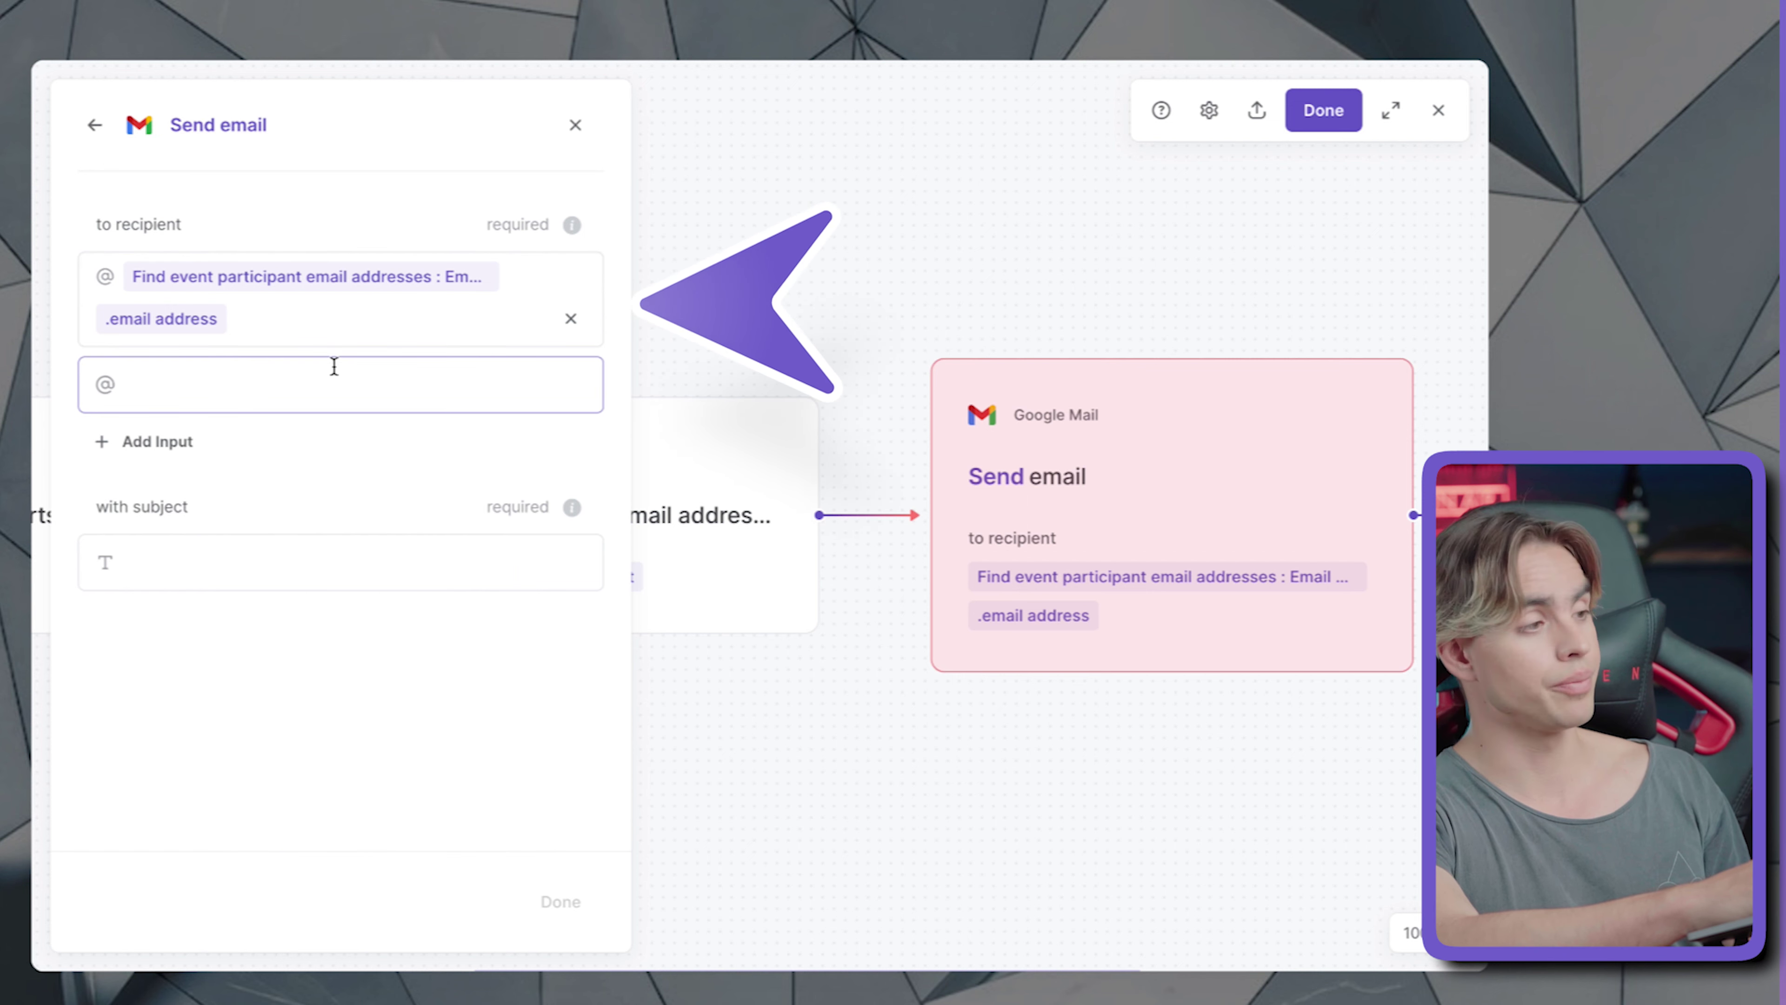
{"action": "left_click", "coordinate": [327, 553]}
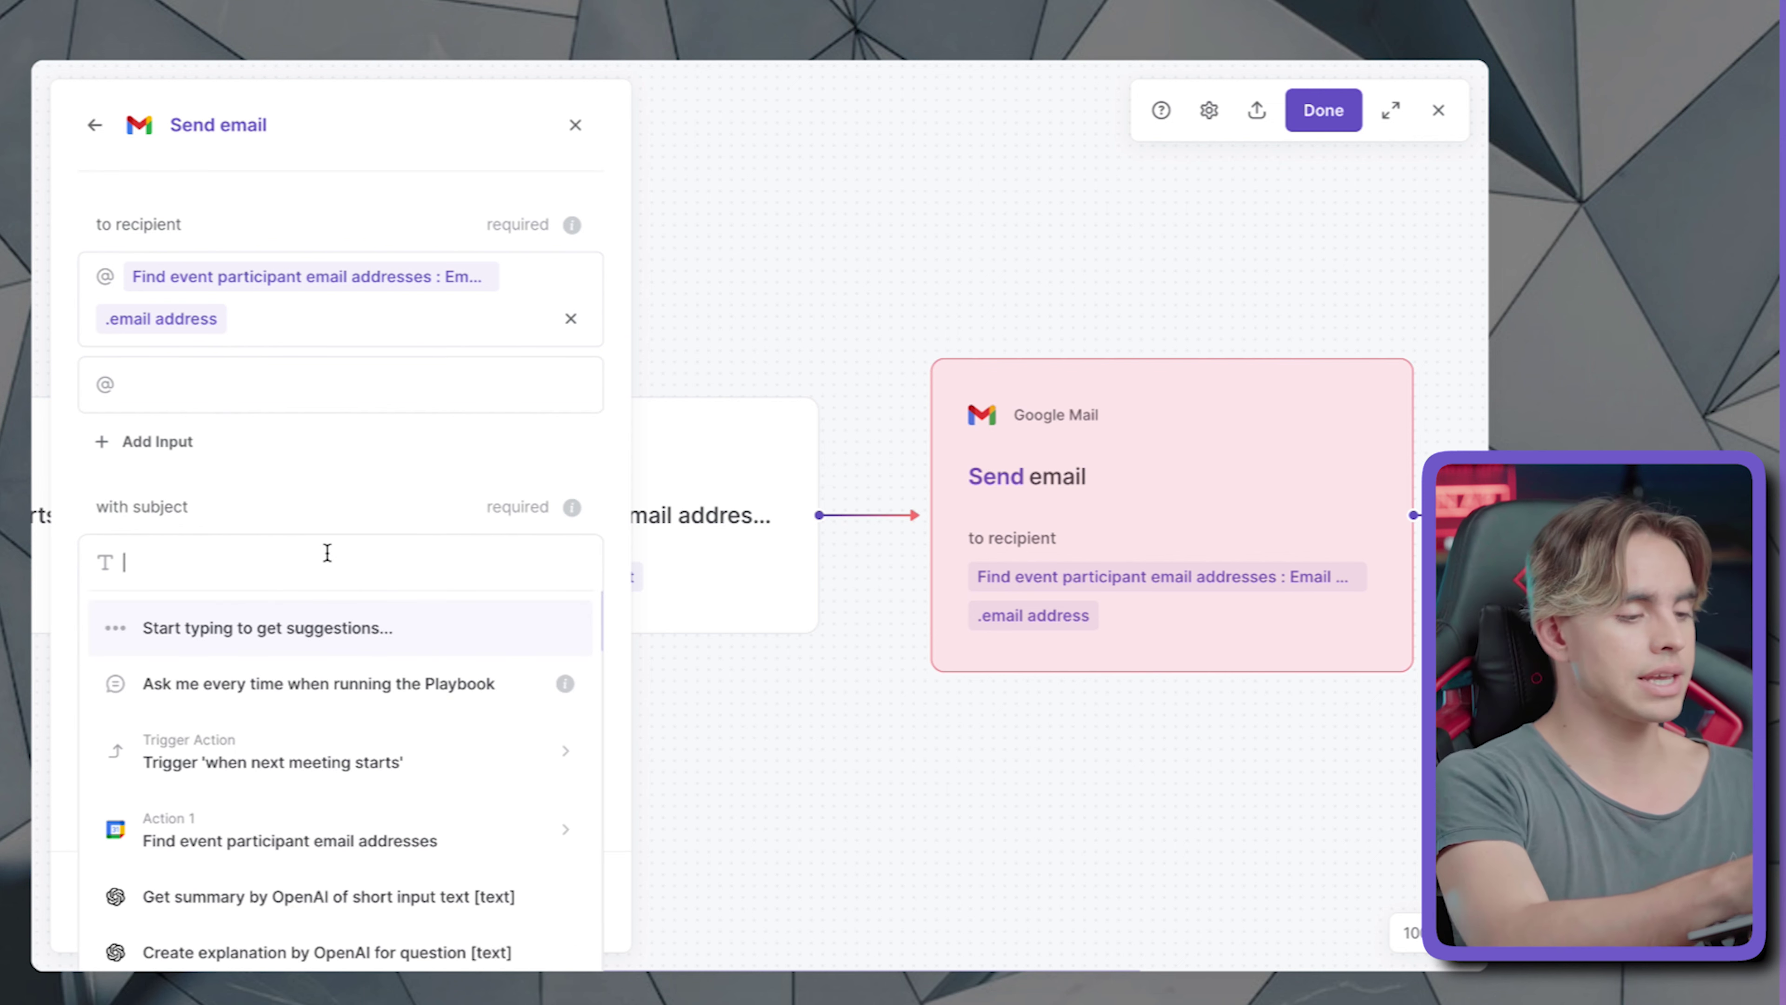
{"action": "type", "text": "Yout meeting"}
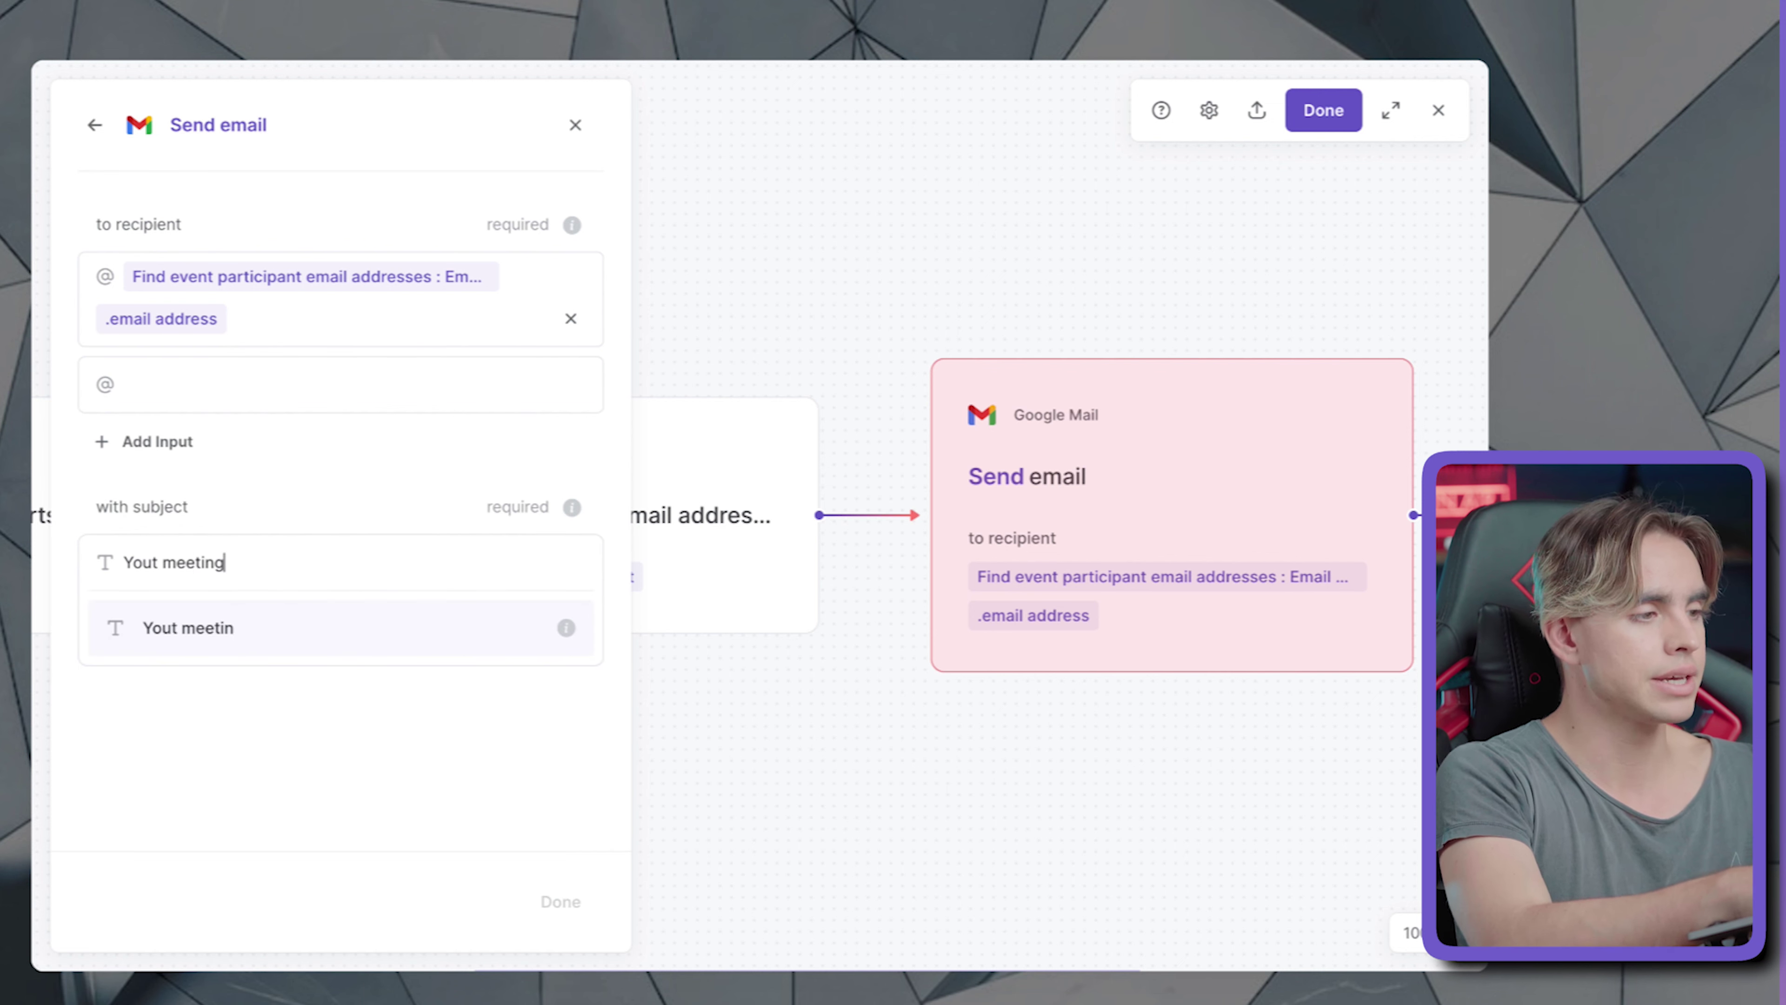
{"action": "key", "text": "Return"}
{"action": "left_click", "coordinate": [512, 603]}
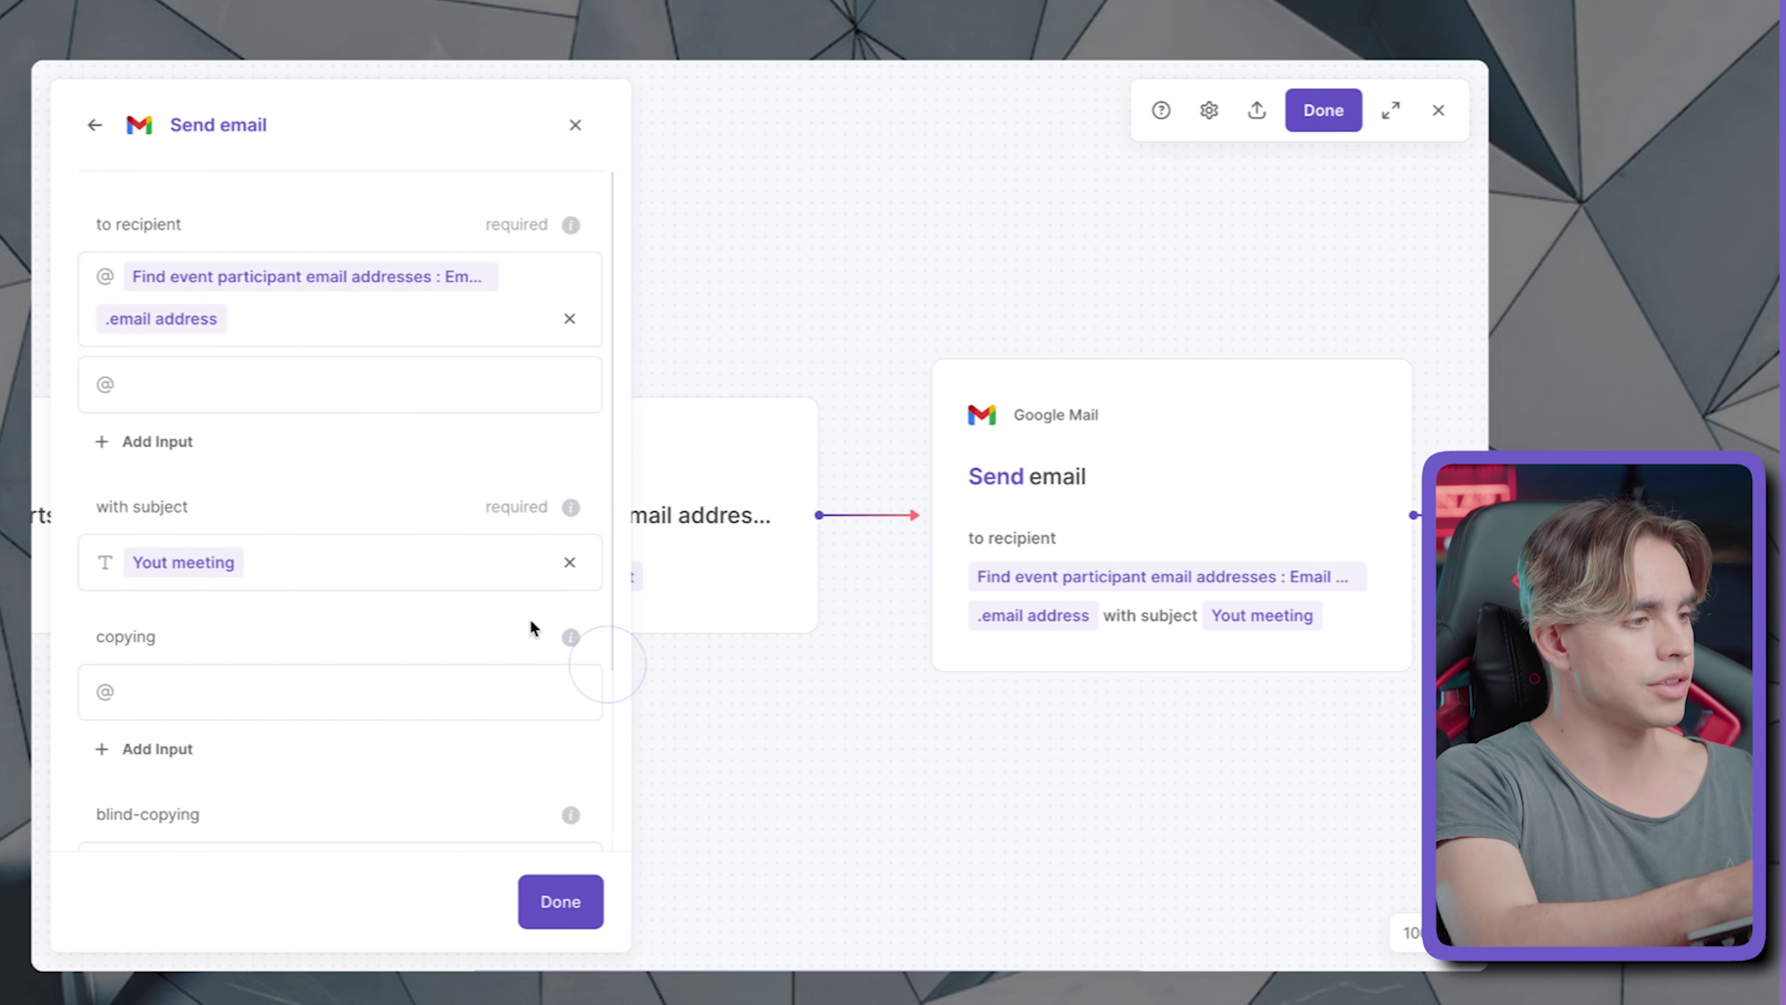
- Append a comma to the end of the subject text
{"action": "left_click", "coordinate": [491, 577]}
{"action": "type", "text": ","}
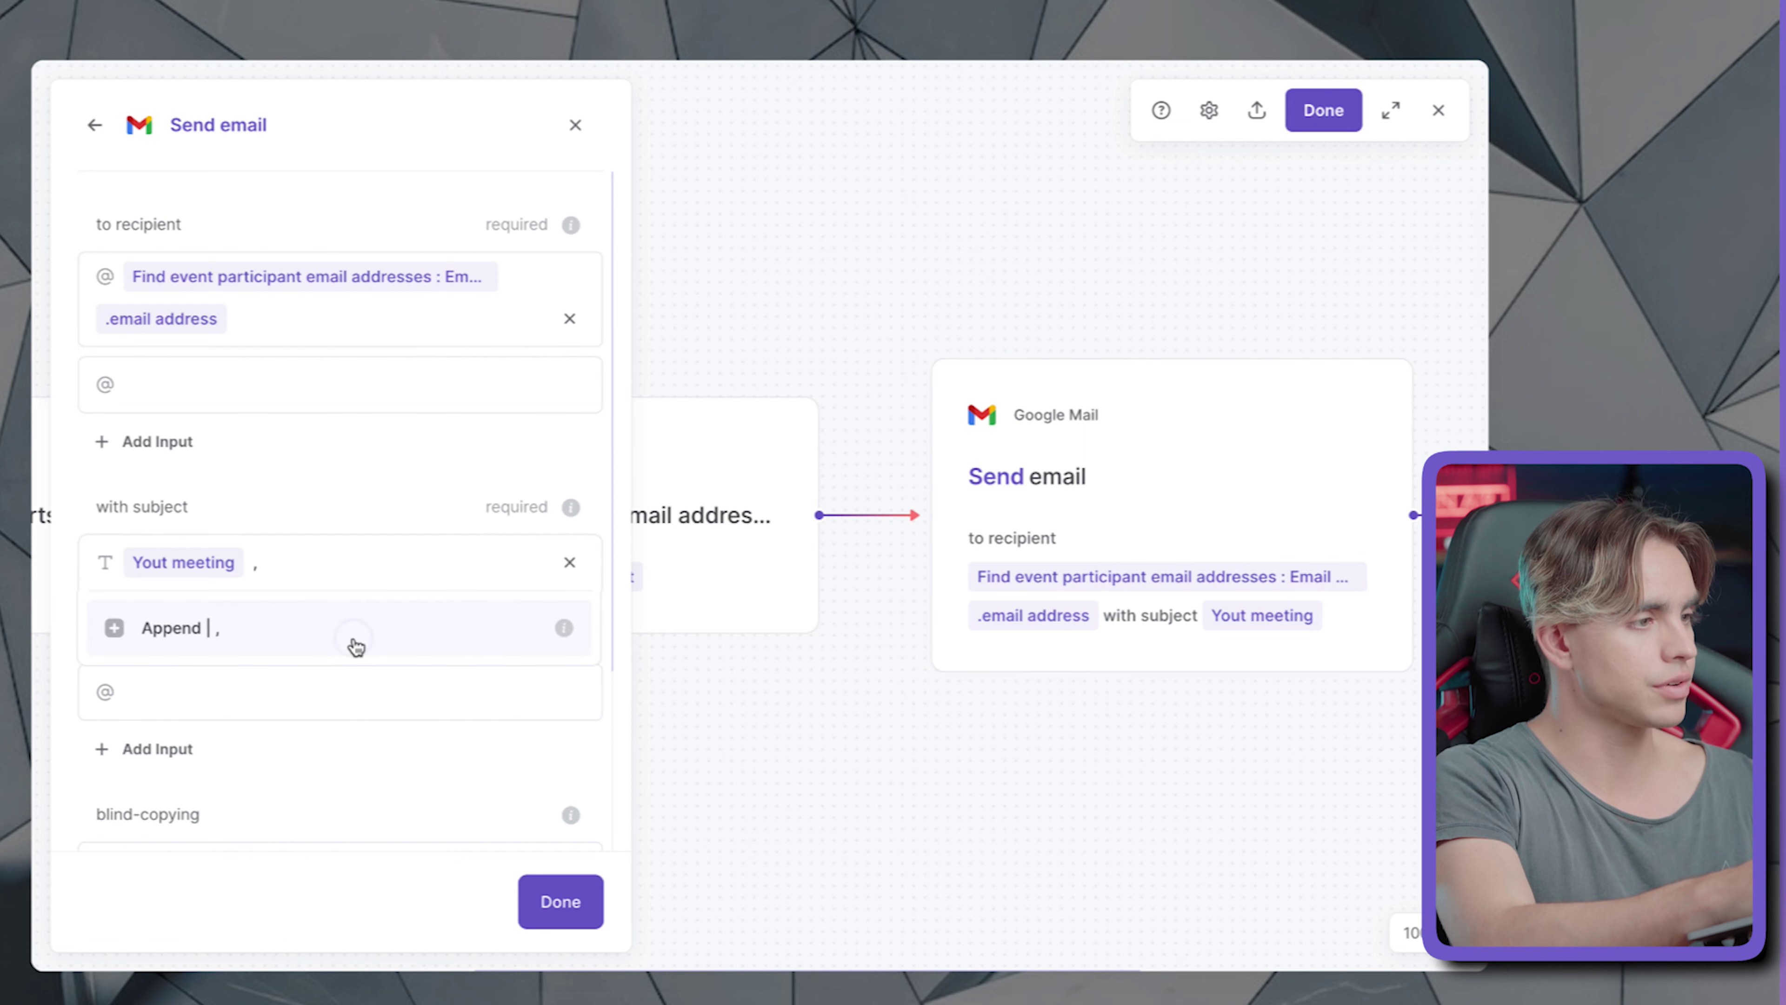
{"action": "left_click", "coordinate": [354, 646]}
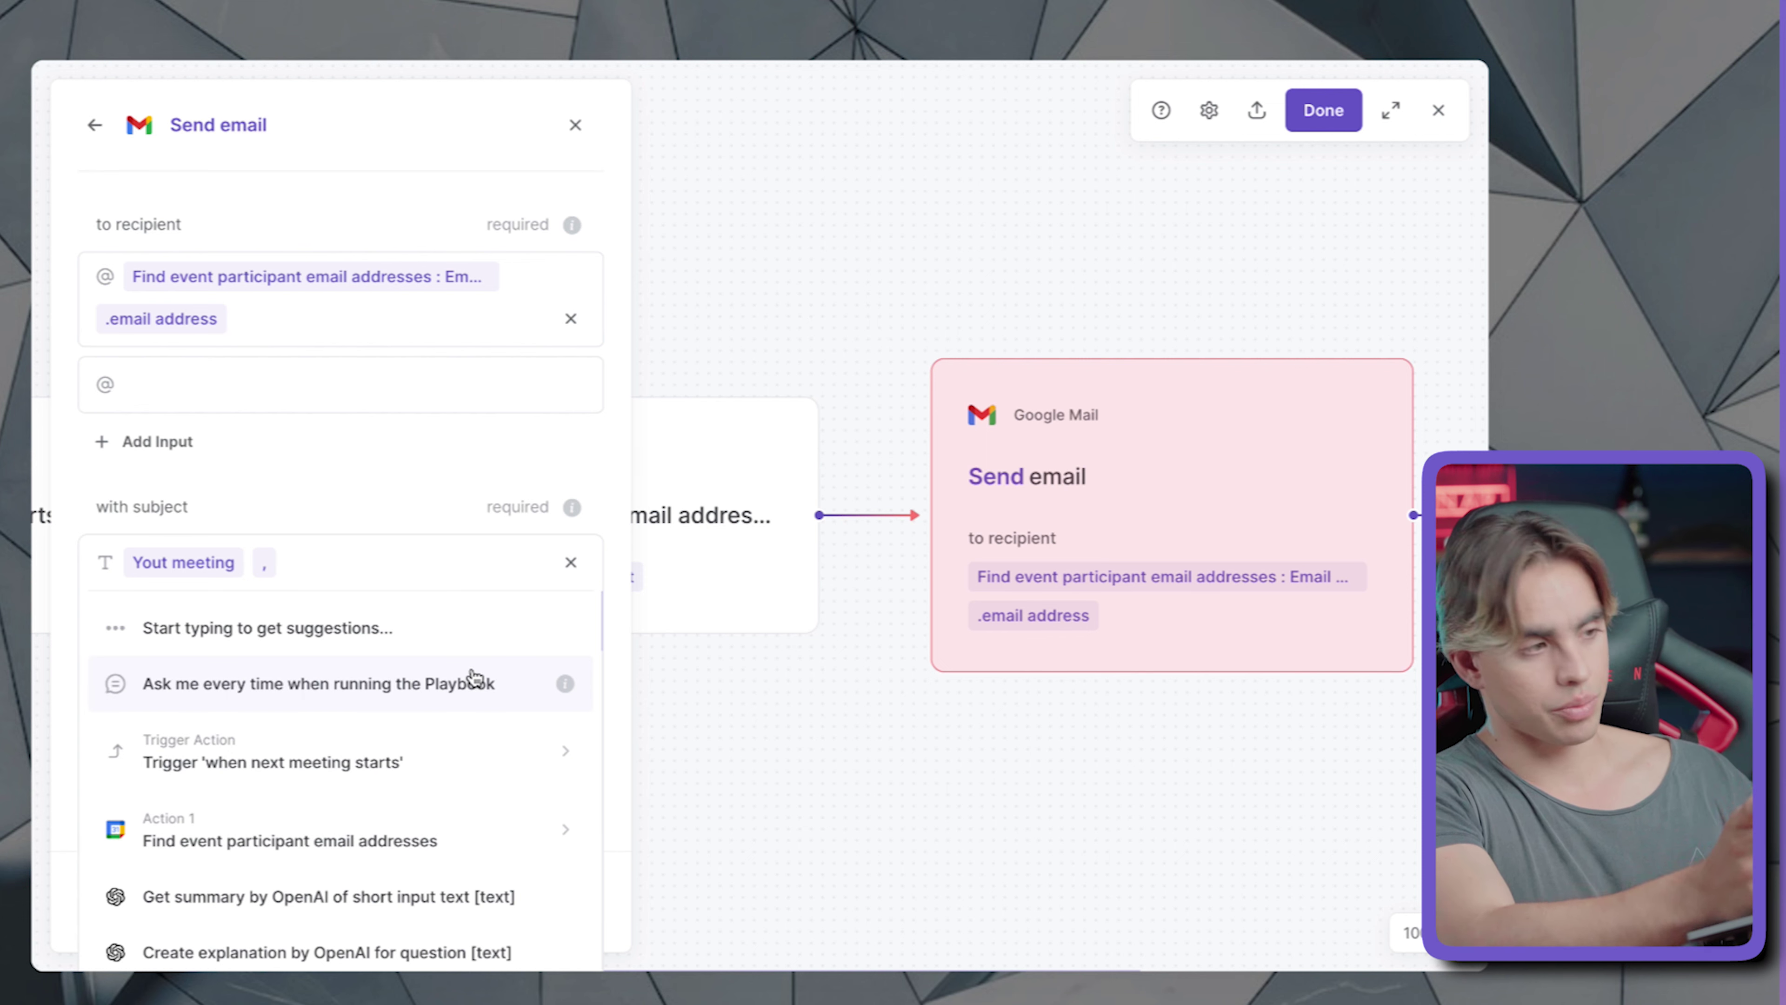
{"action": "left_click", "coordinate": [411, 505]}
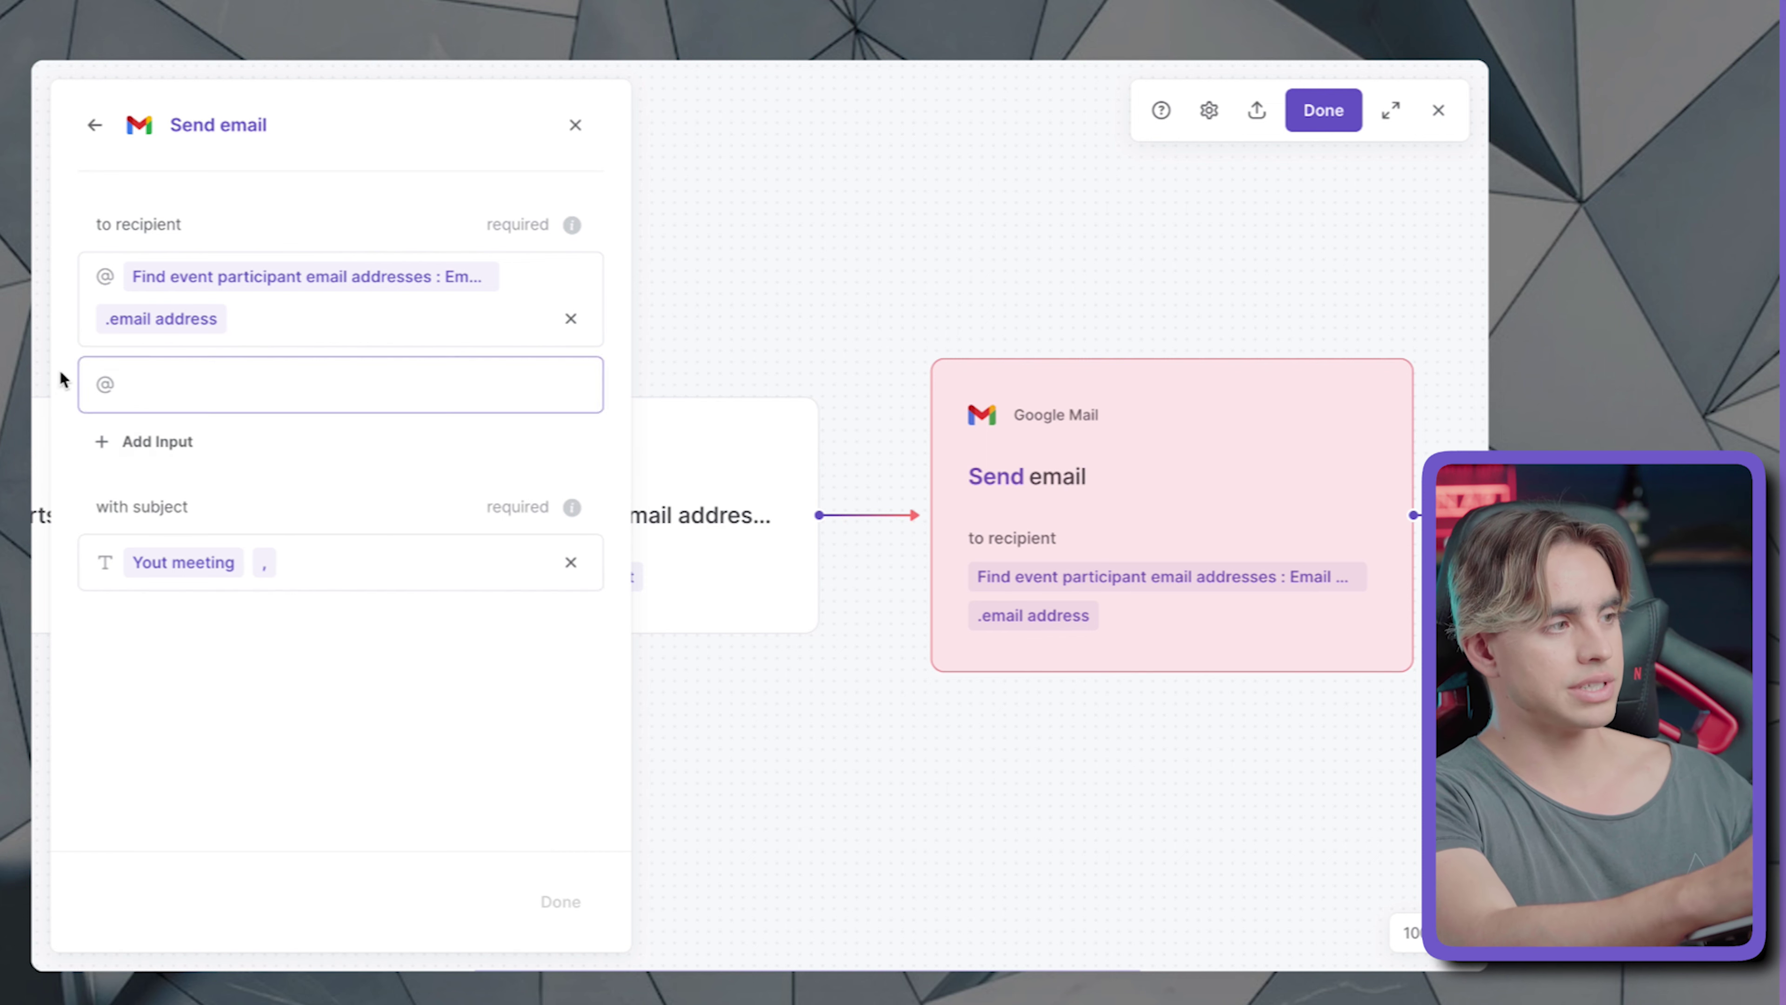
{"action": "left_click", "coordinate": [381, 560]}
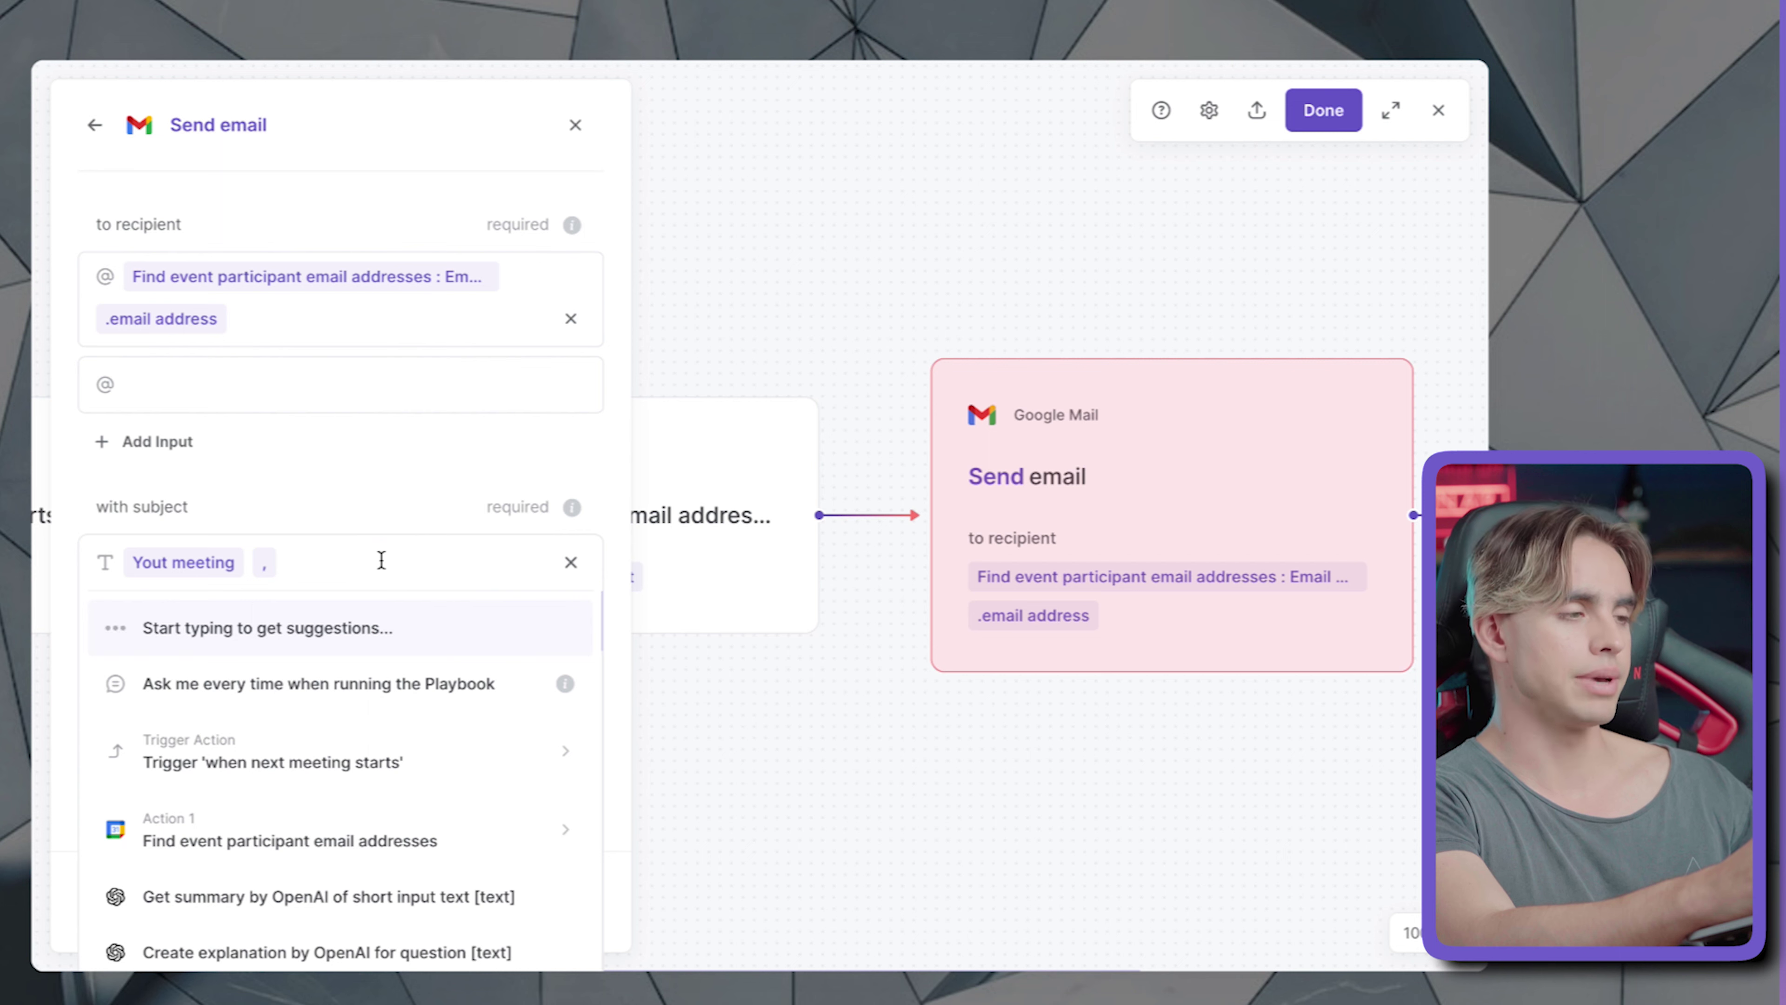
{"action": "left_click", "coordinate": [570, 562]}
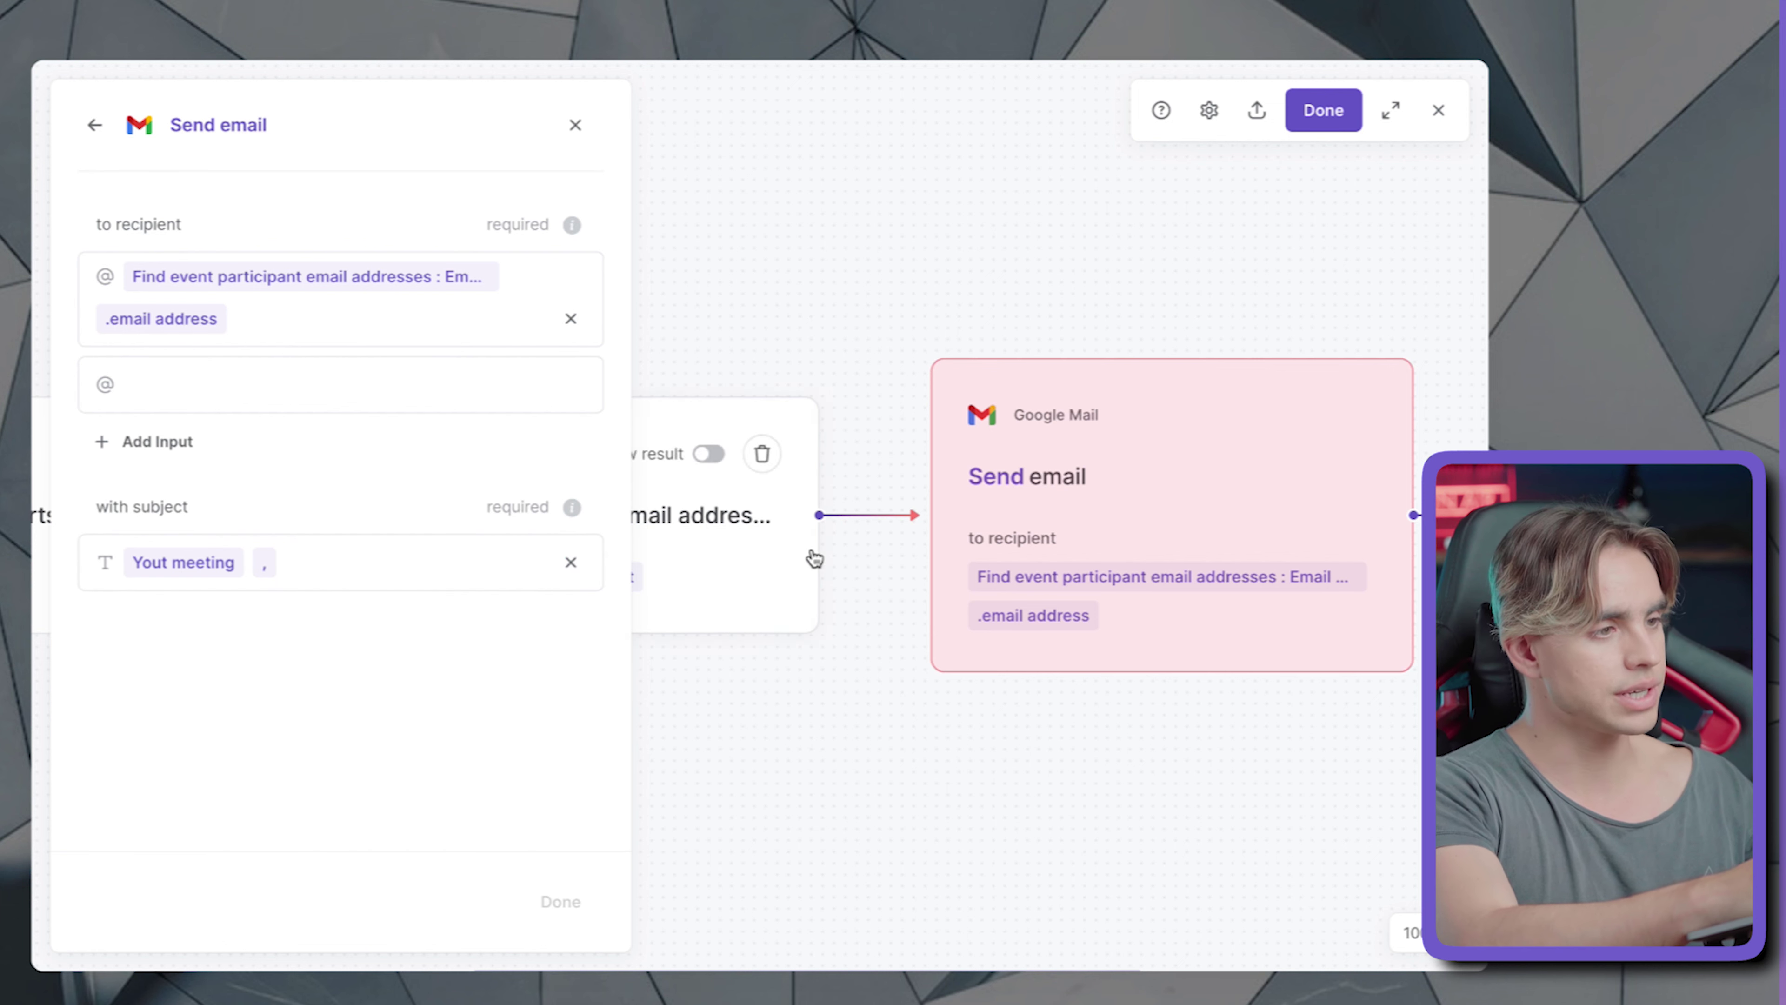
- Insert a Merge text step whose first text is 'Our meeting is coming up:'
{"action": "left_click", "coordinate": [866, 515]}
{"action": "left_click", "coordinate": [884, 582]}
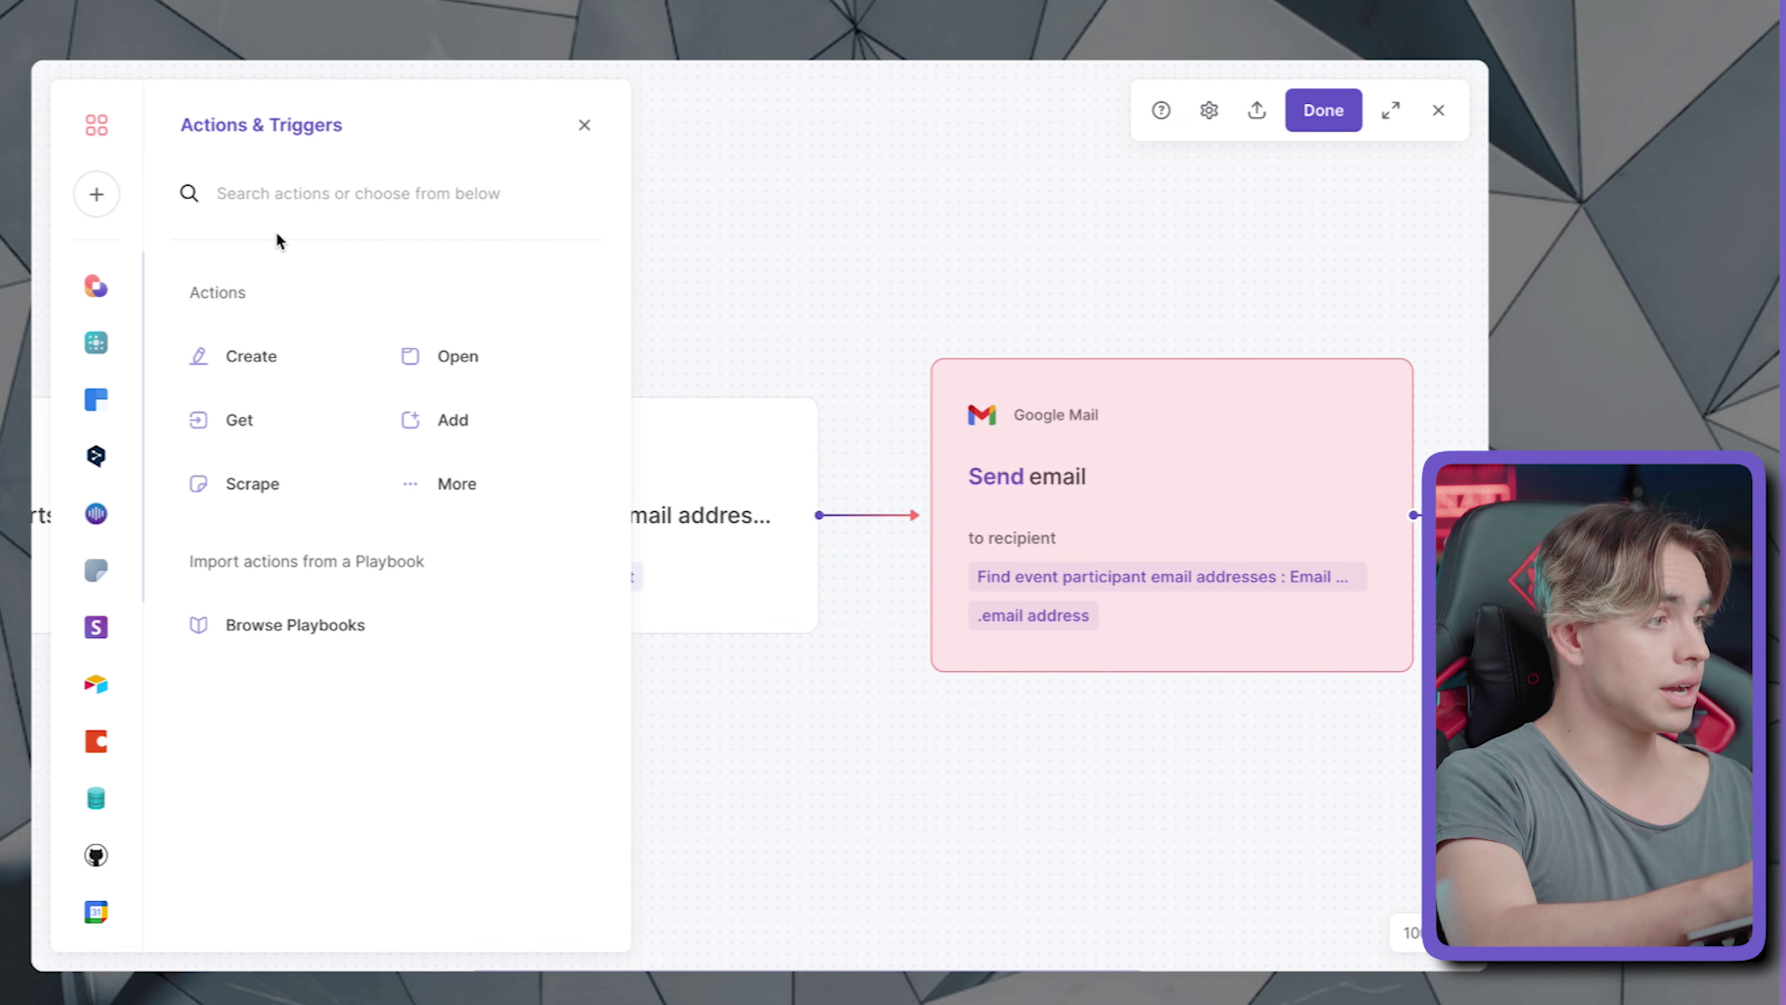
{"action": "type", "text": "merge"}
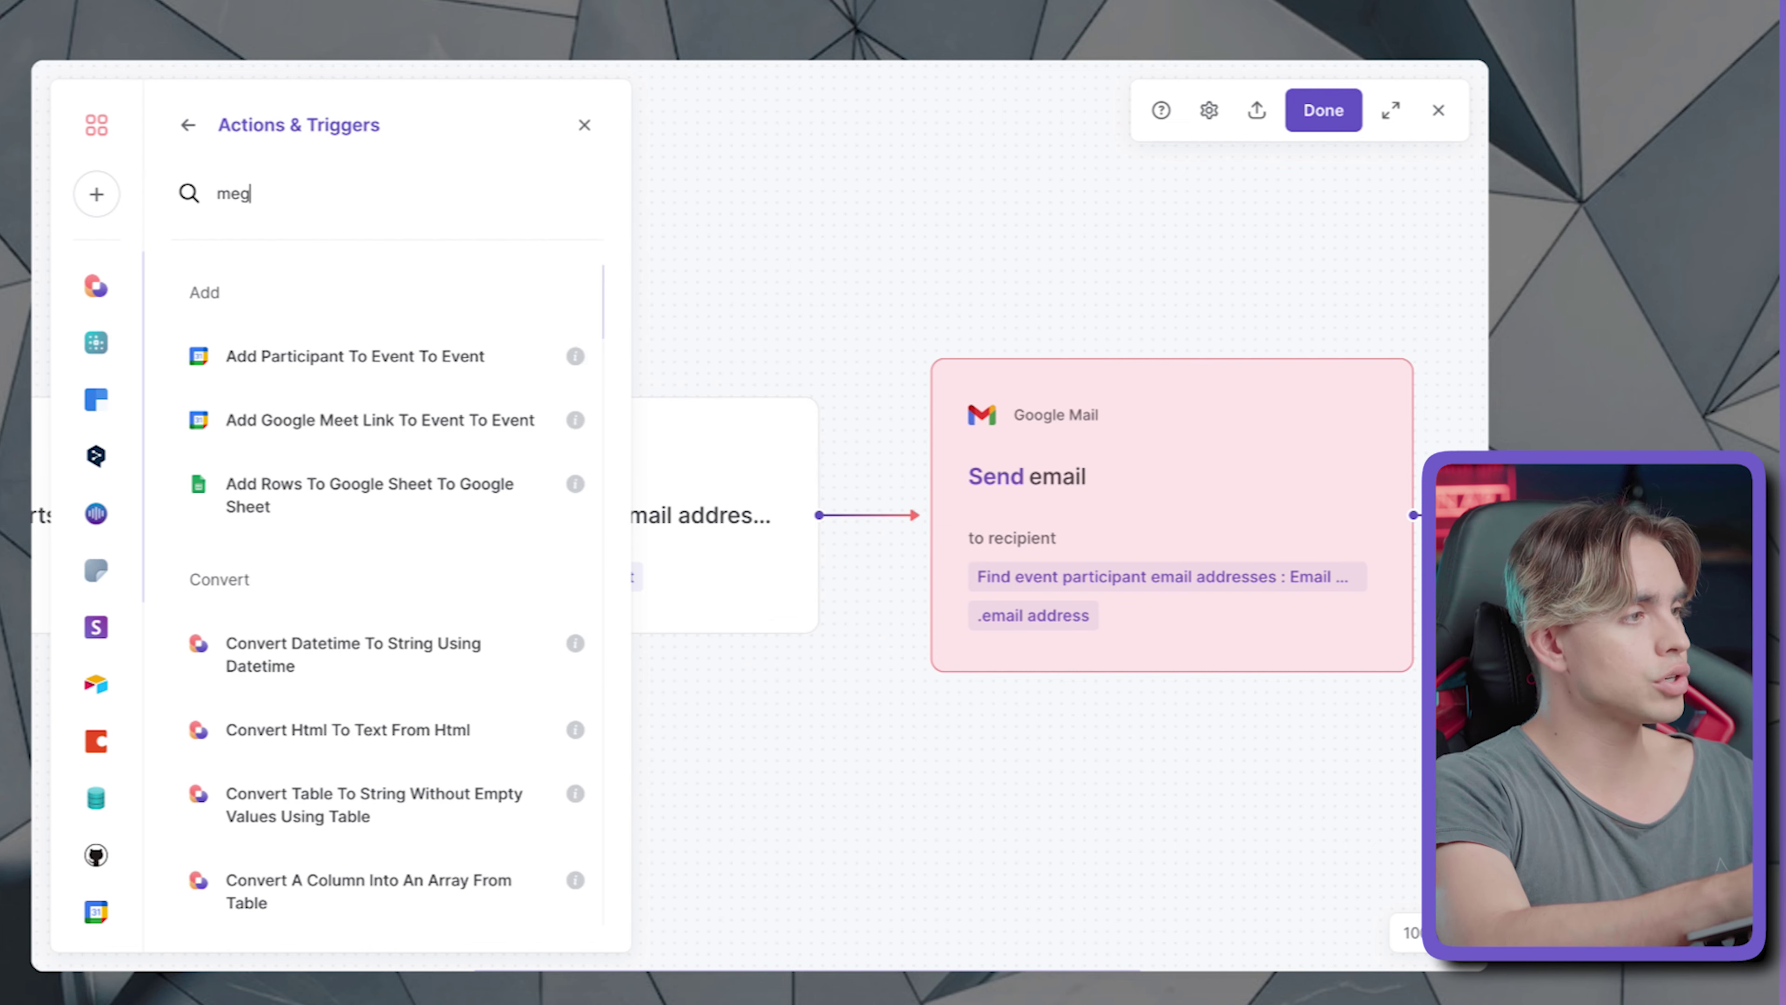
{"action": "left_click", "coordinate": [395, 339]}
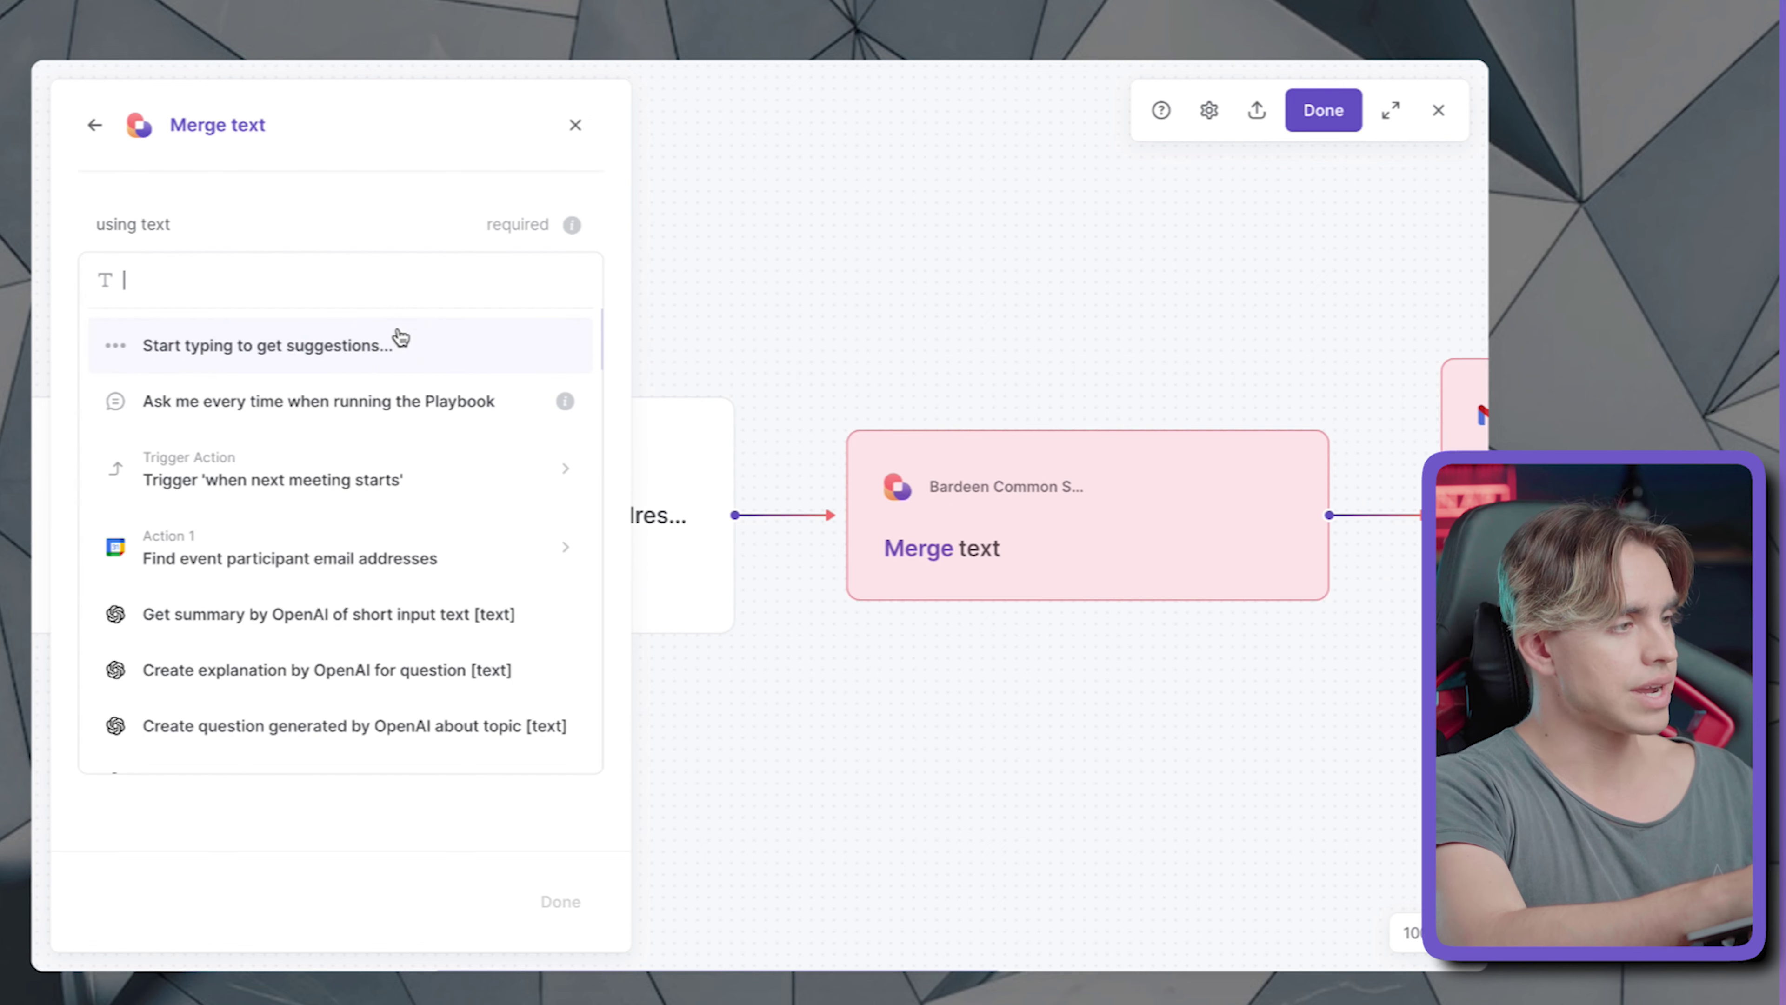
{"action": "left_click", "coordinate": [356, 198]}
{"action": "left_click", "coordinate": [355, 283]}
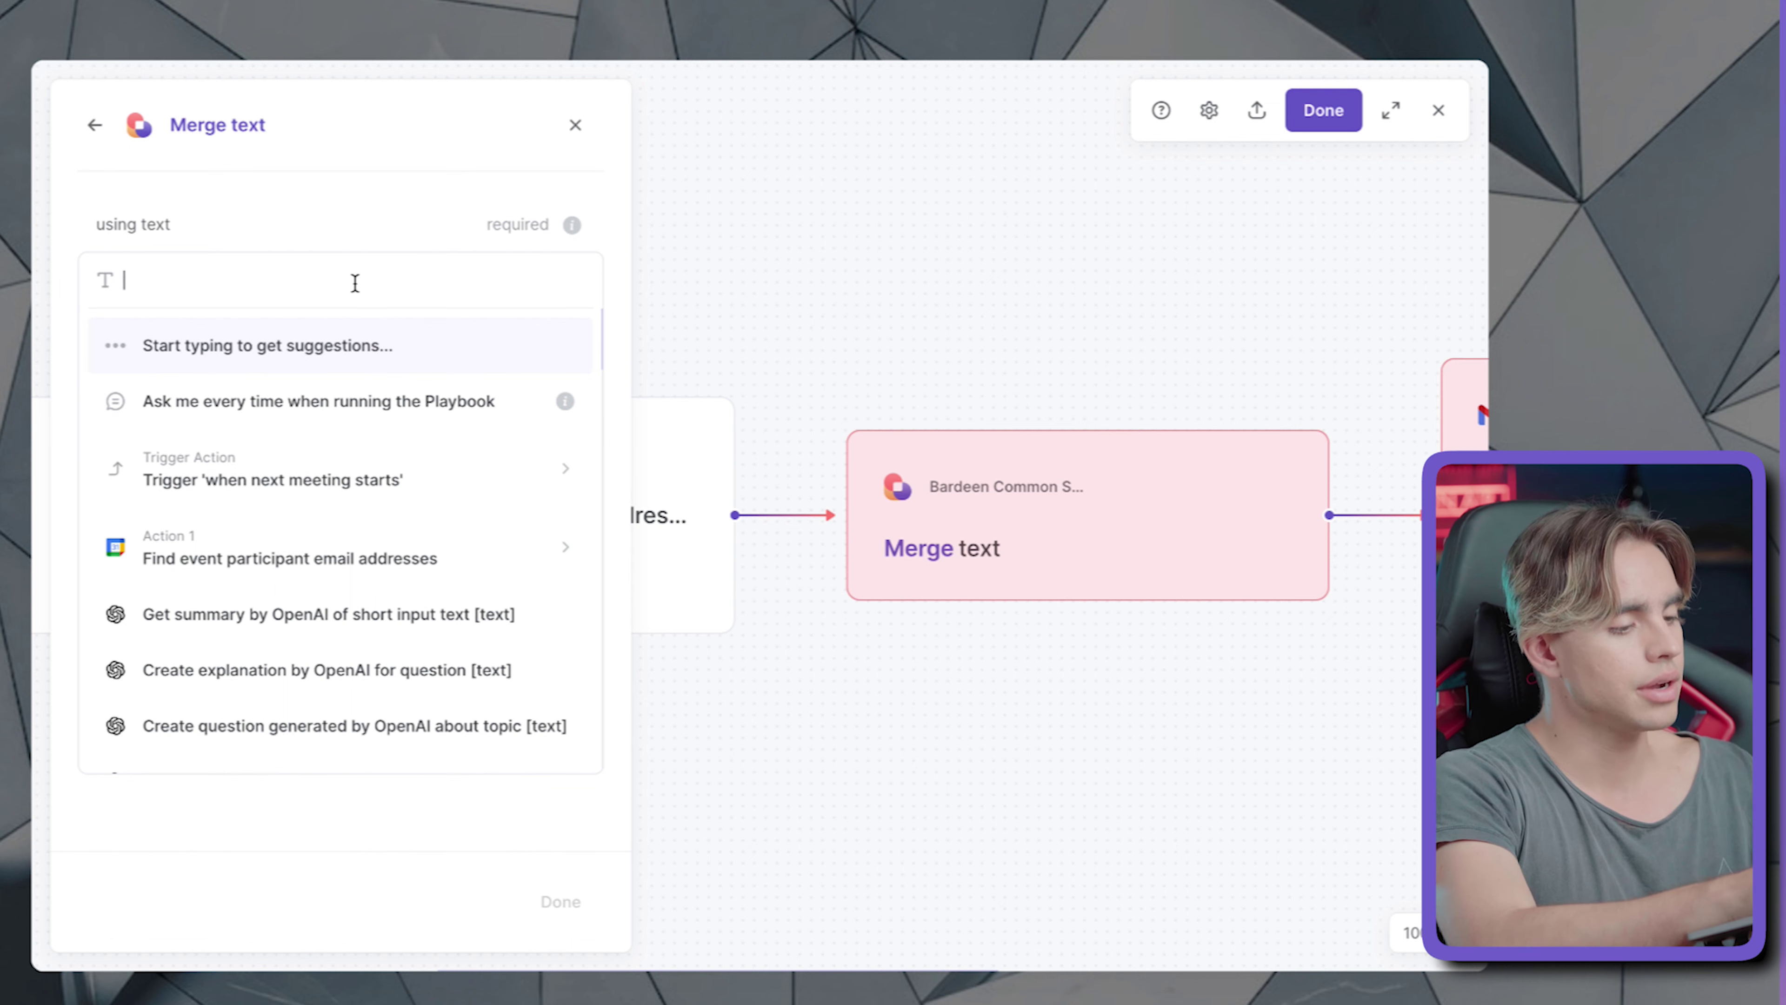
{"action": "type", "text": "The mee"}
{"action": "key", "text": "BackSpace"}
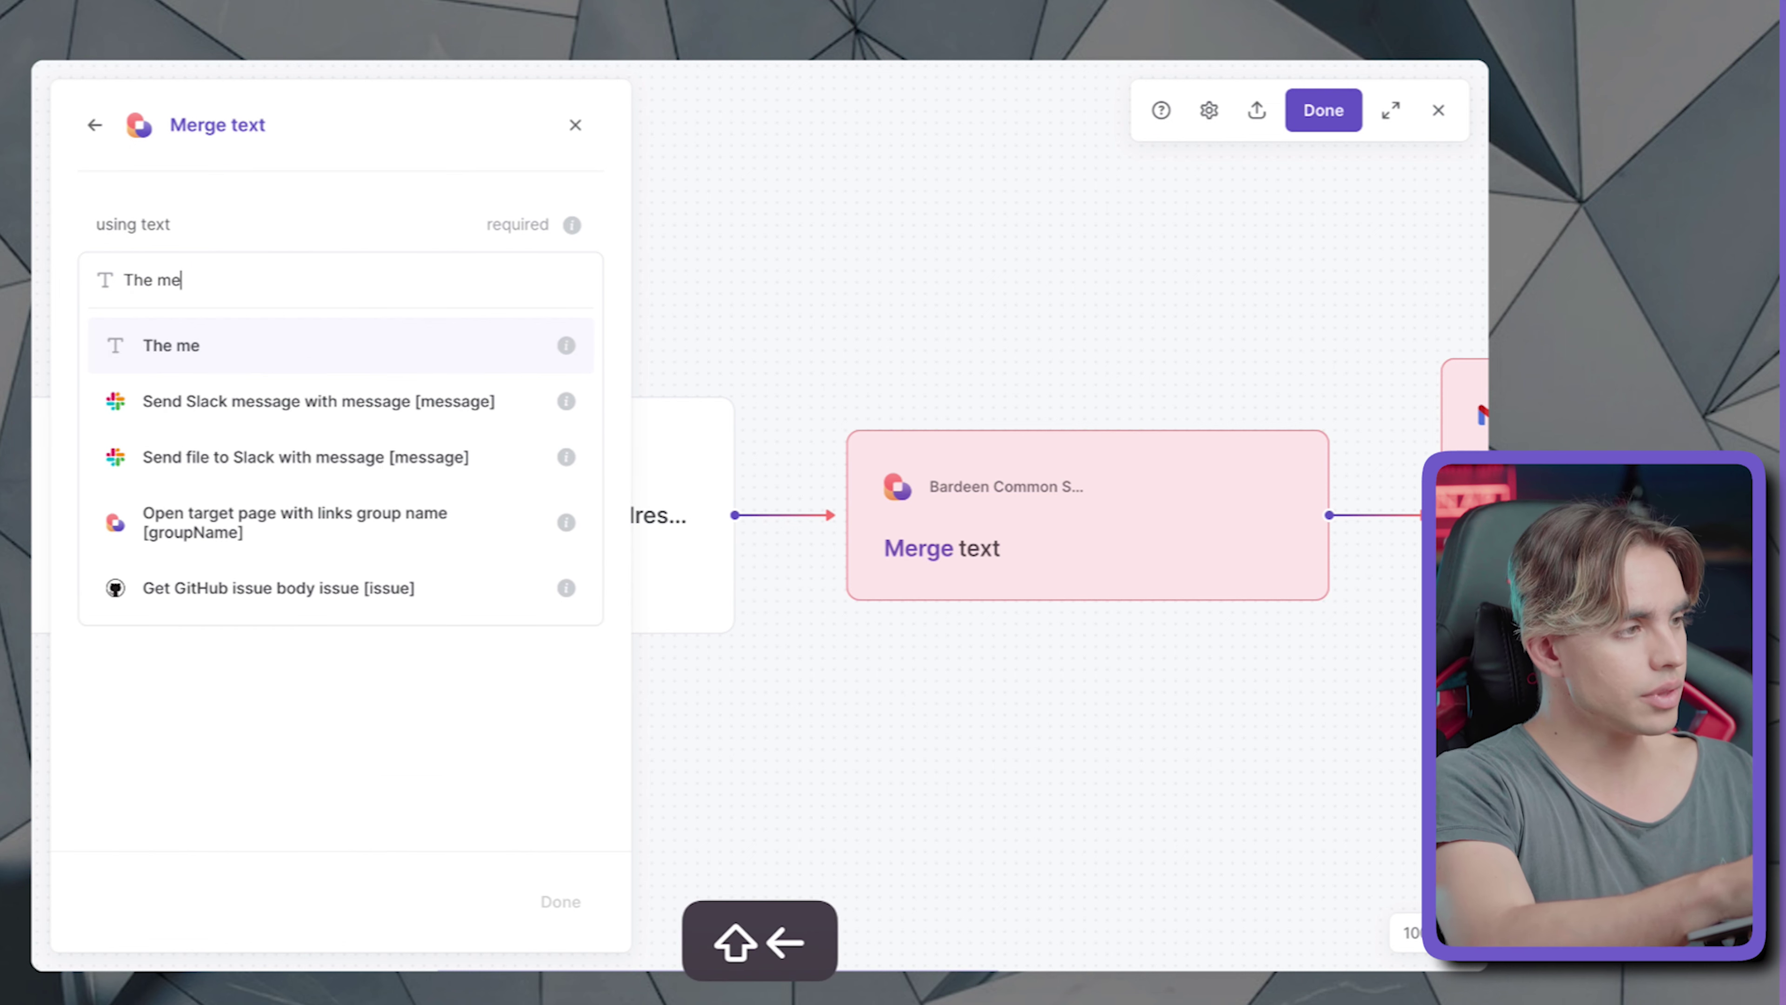
{"action": "key", "text": "super+a"}
{"action": "type", "text": "Our meeting is"}
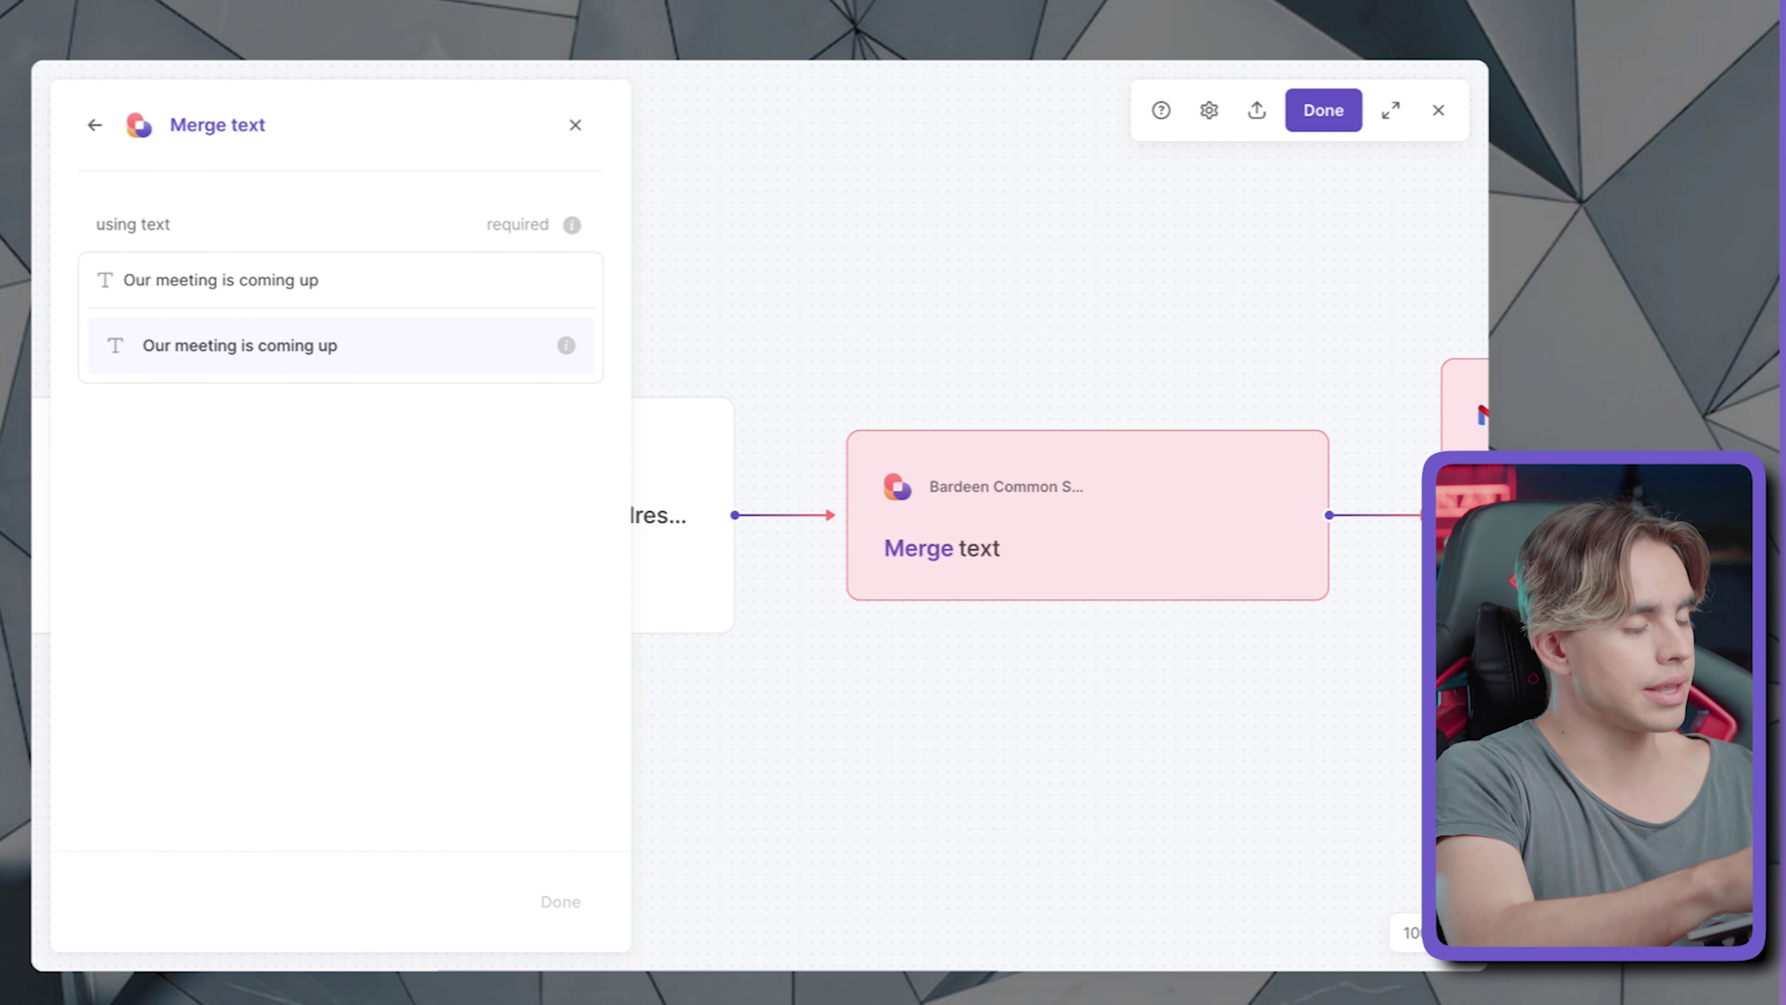
{"action": "type", "text": " coming up:"}
{"action": "key", "text": "Return"}
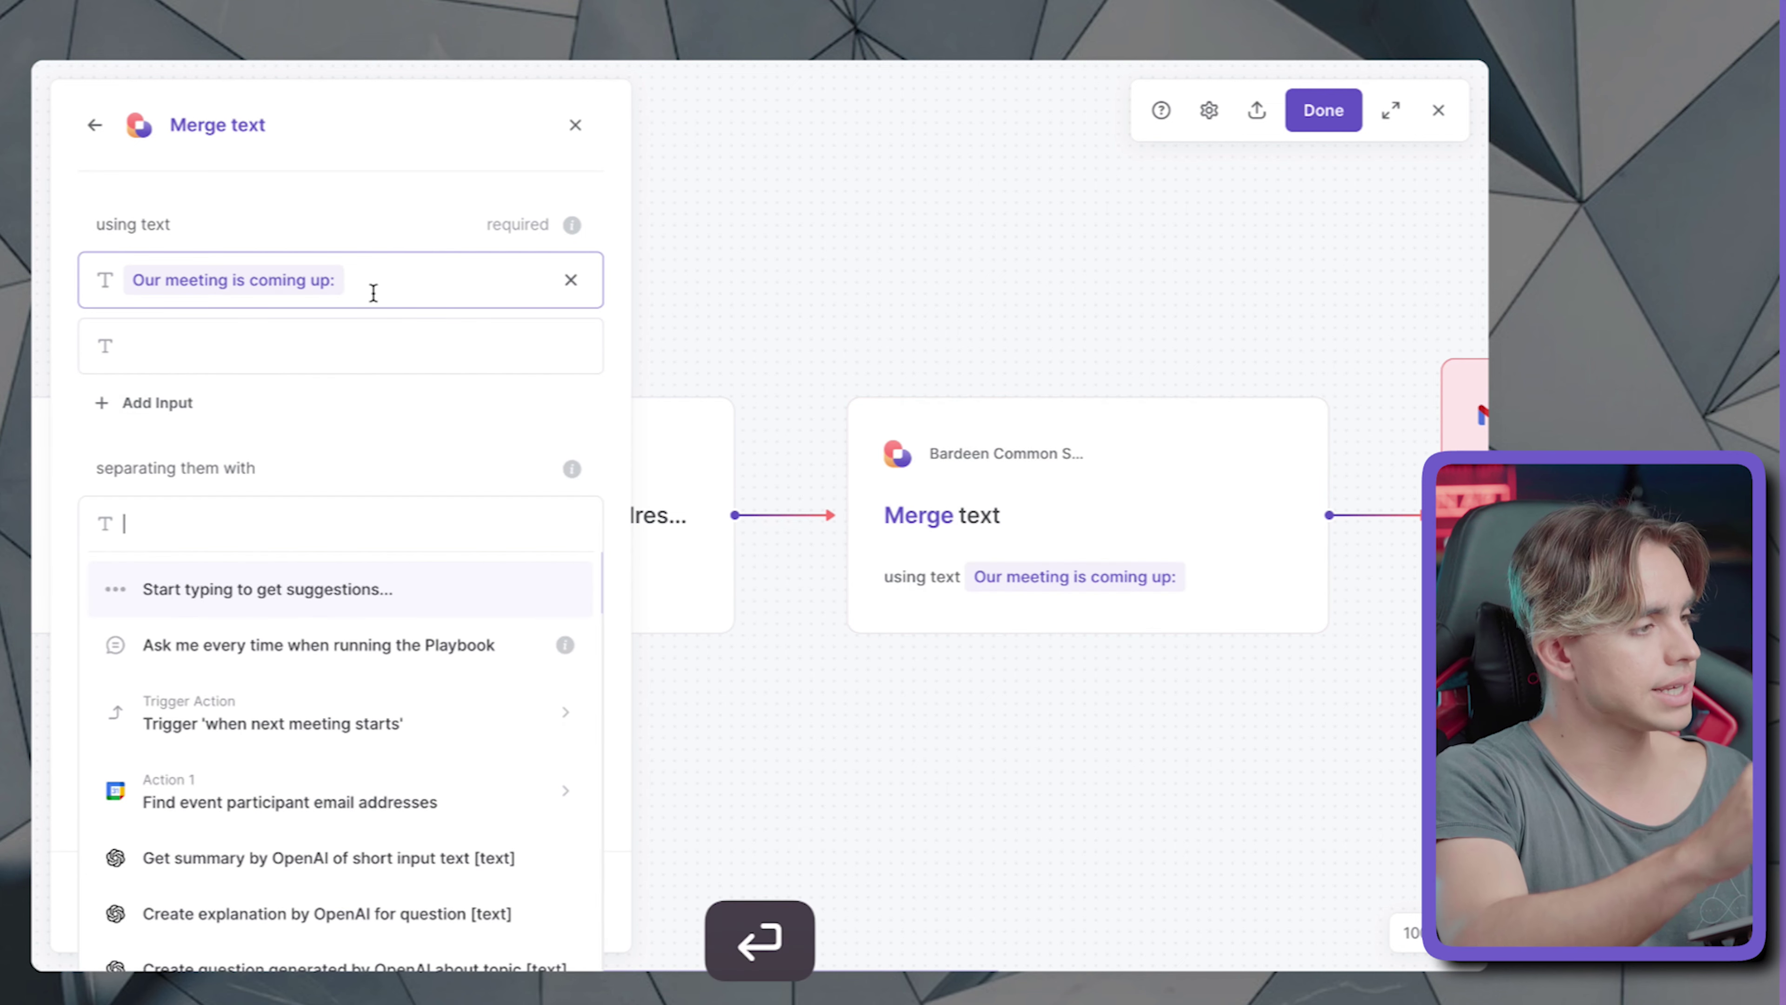
- Add the meeting's Summary as the second text, separated by a space
{"action": "left_click", "coordinate": [363, 332]}
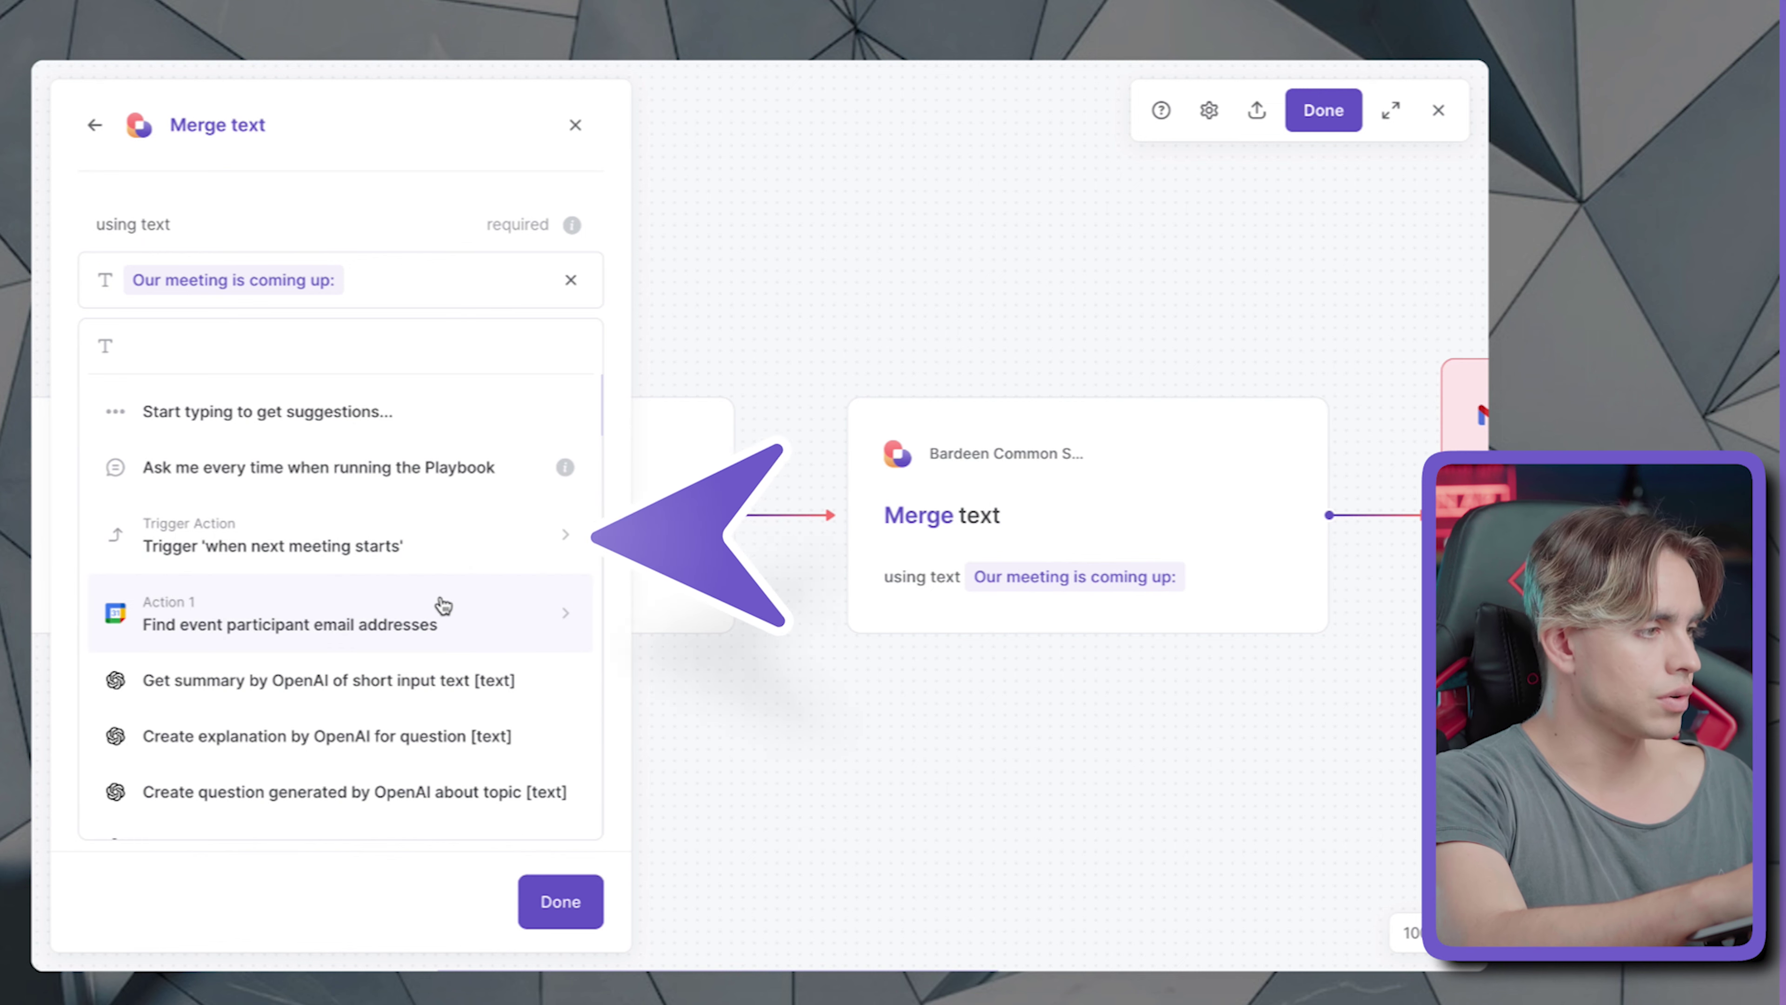
{"action": "left_click", "coordinate": [429, 554]}
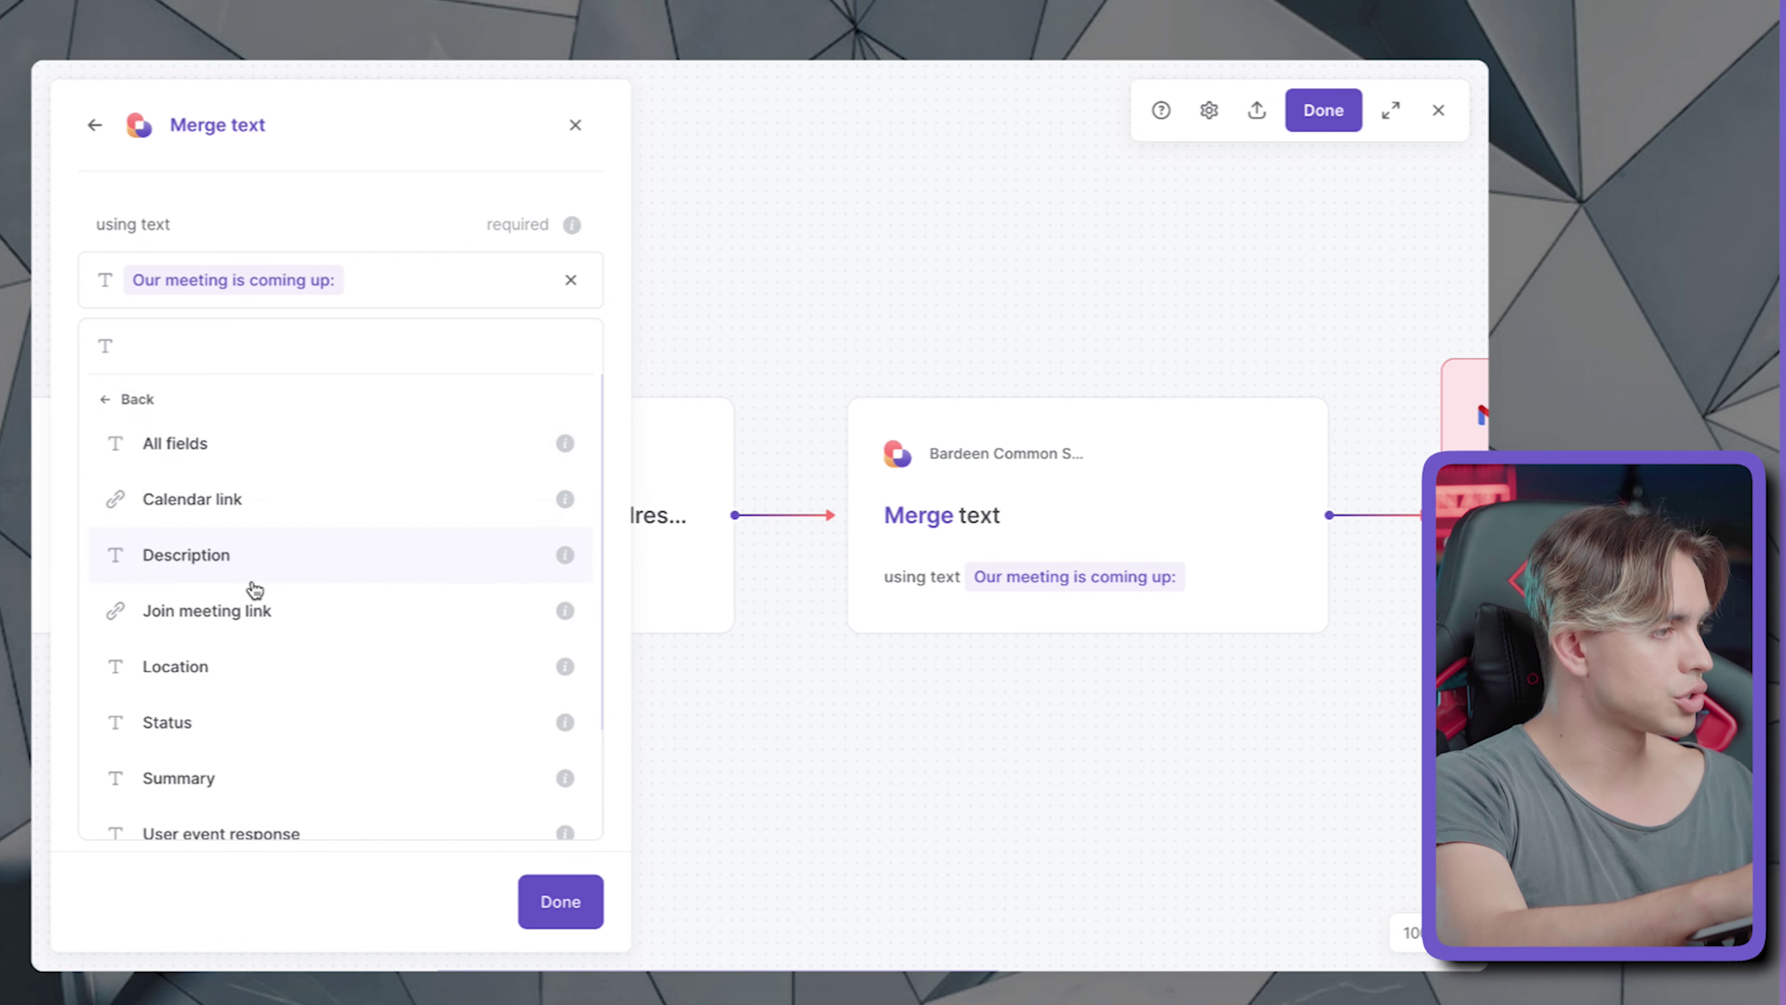
{"action": "scroll", "coordinate": [254, 590], "scroll_direction": "down", "scroll_amount": 2}
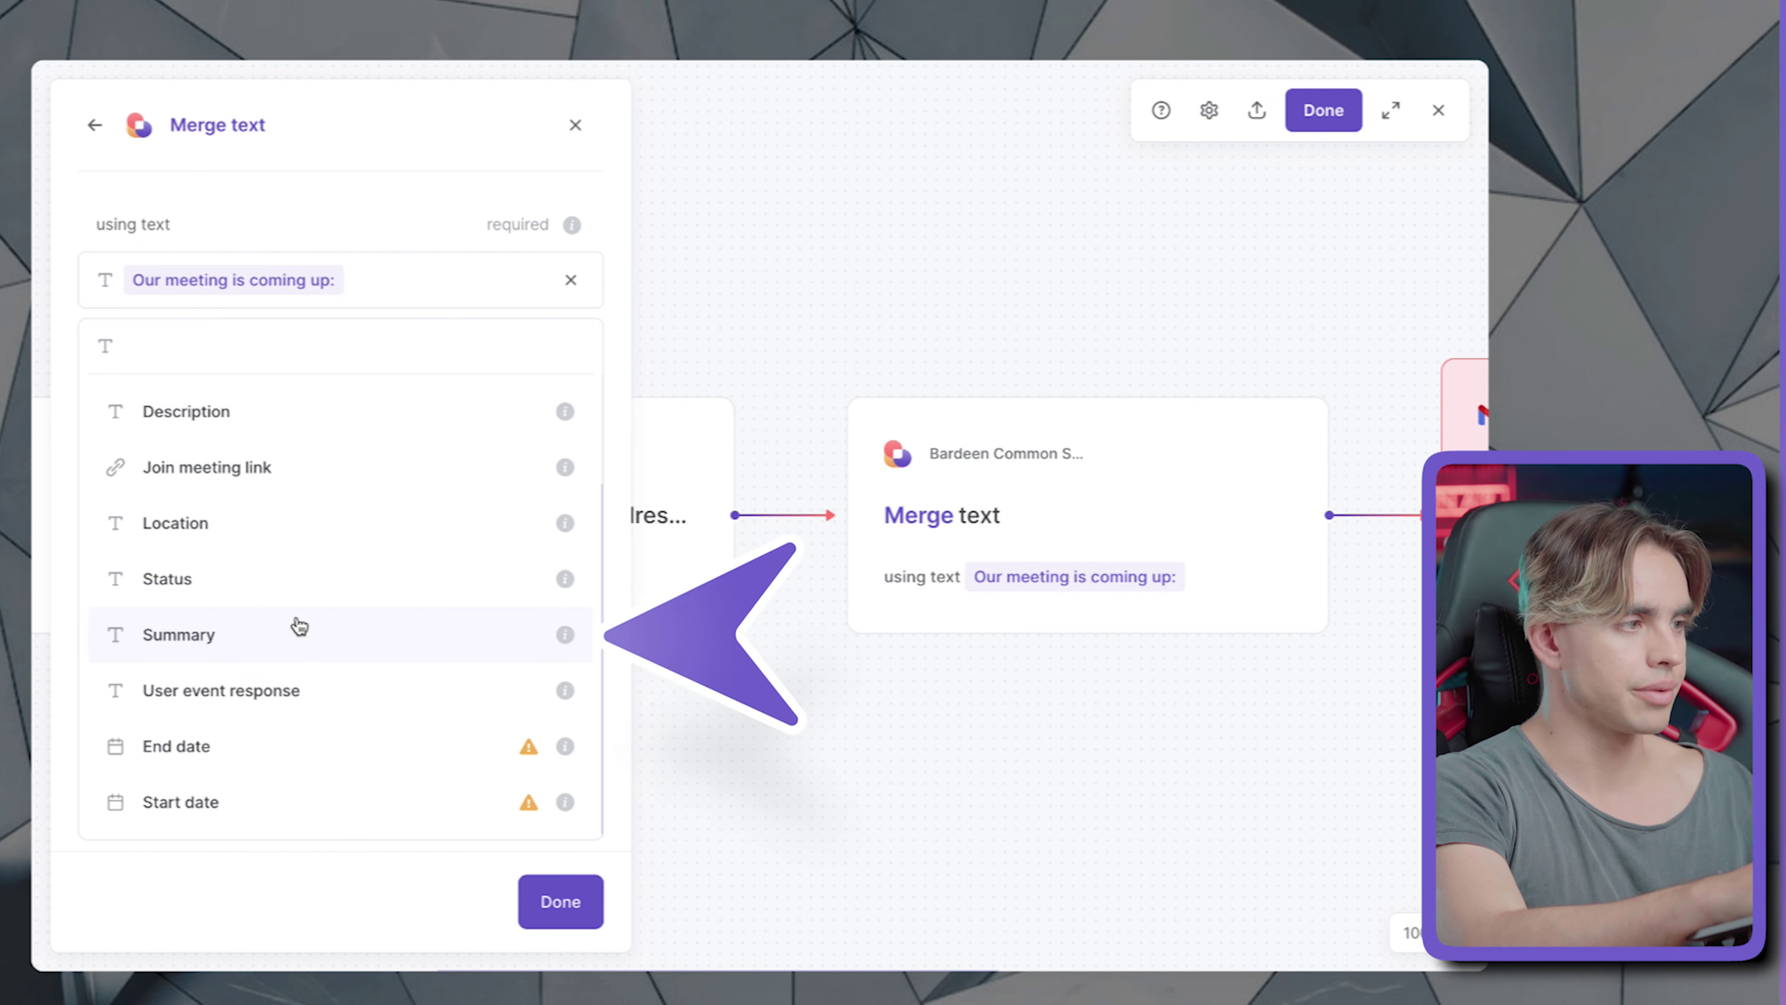
{"action": "scroll", "coordinate": [299, 624], "scroll_direction": "up", "scroll_amount": 2}
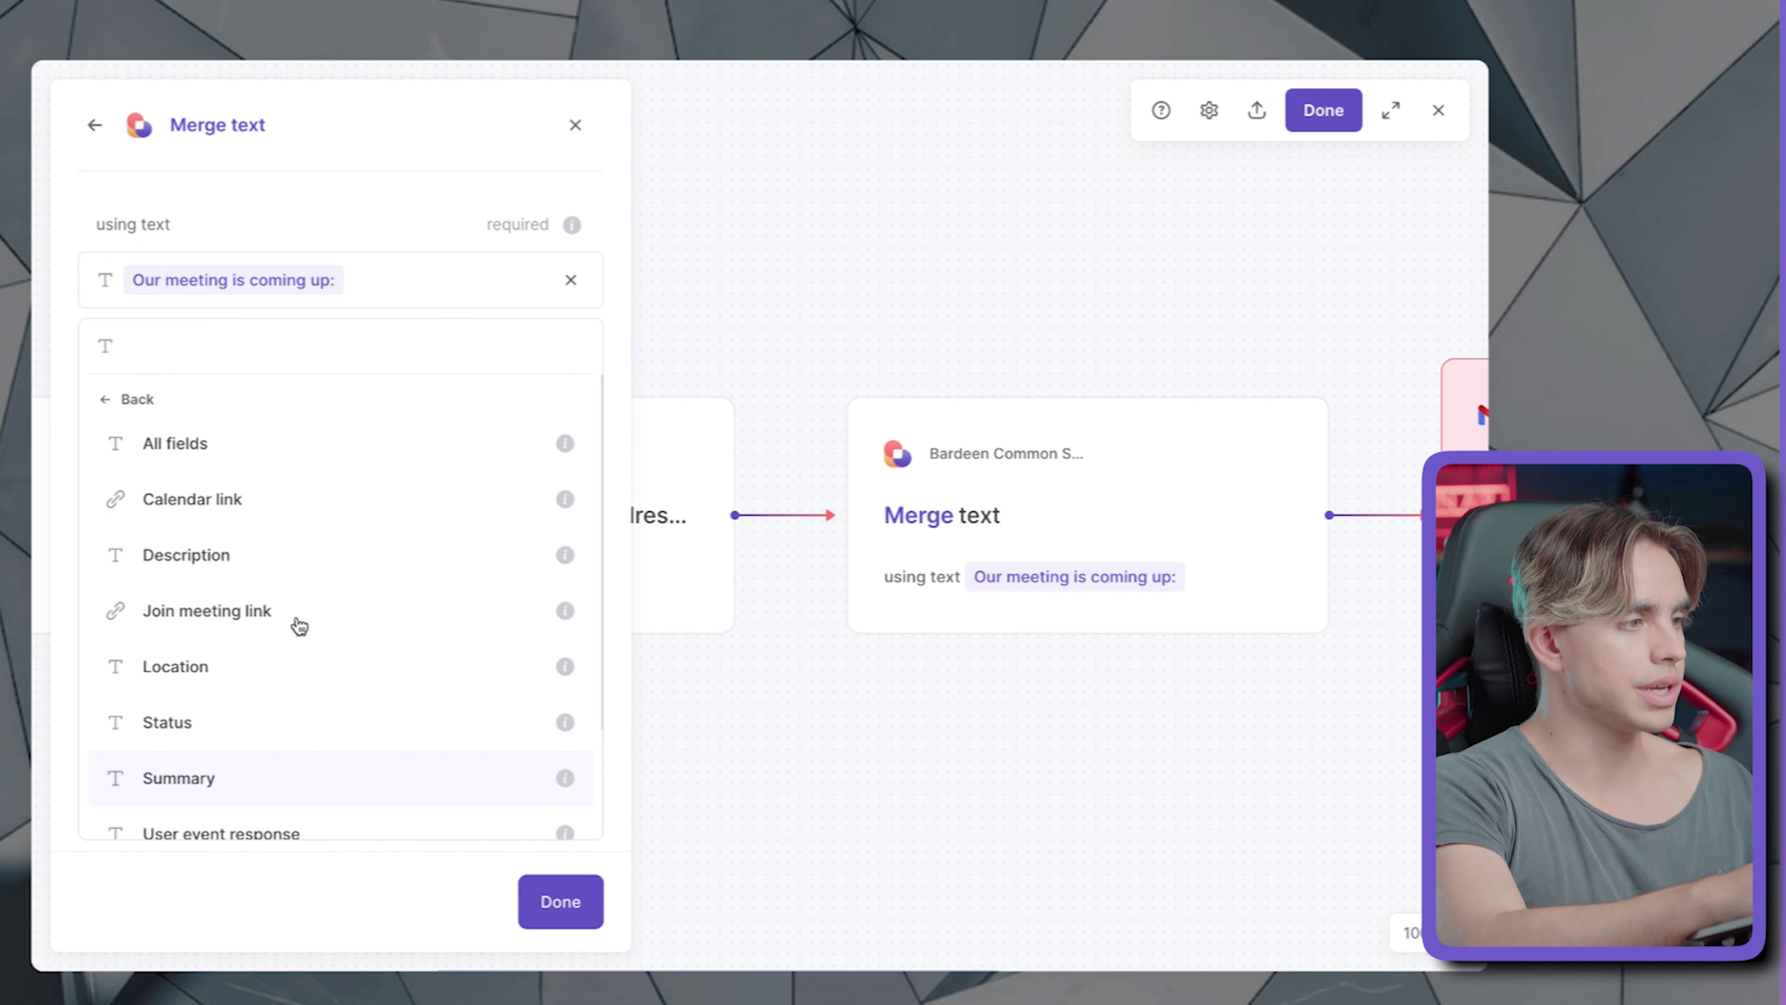
{"action": "left_click", "coordinate": [273, 766]}
{"action": "left_click", "coordinate": [173, 193]}
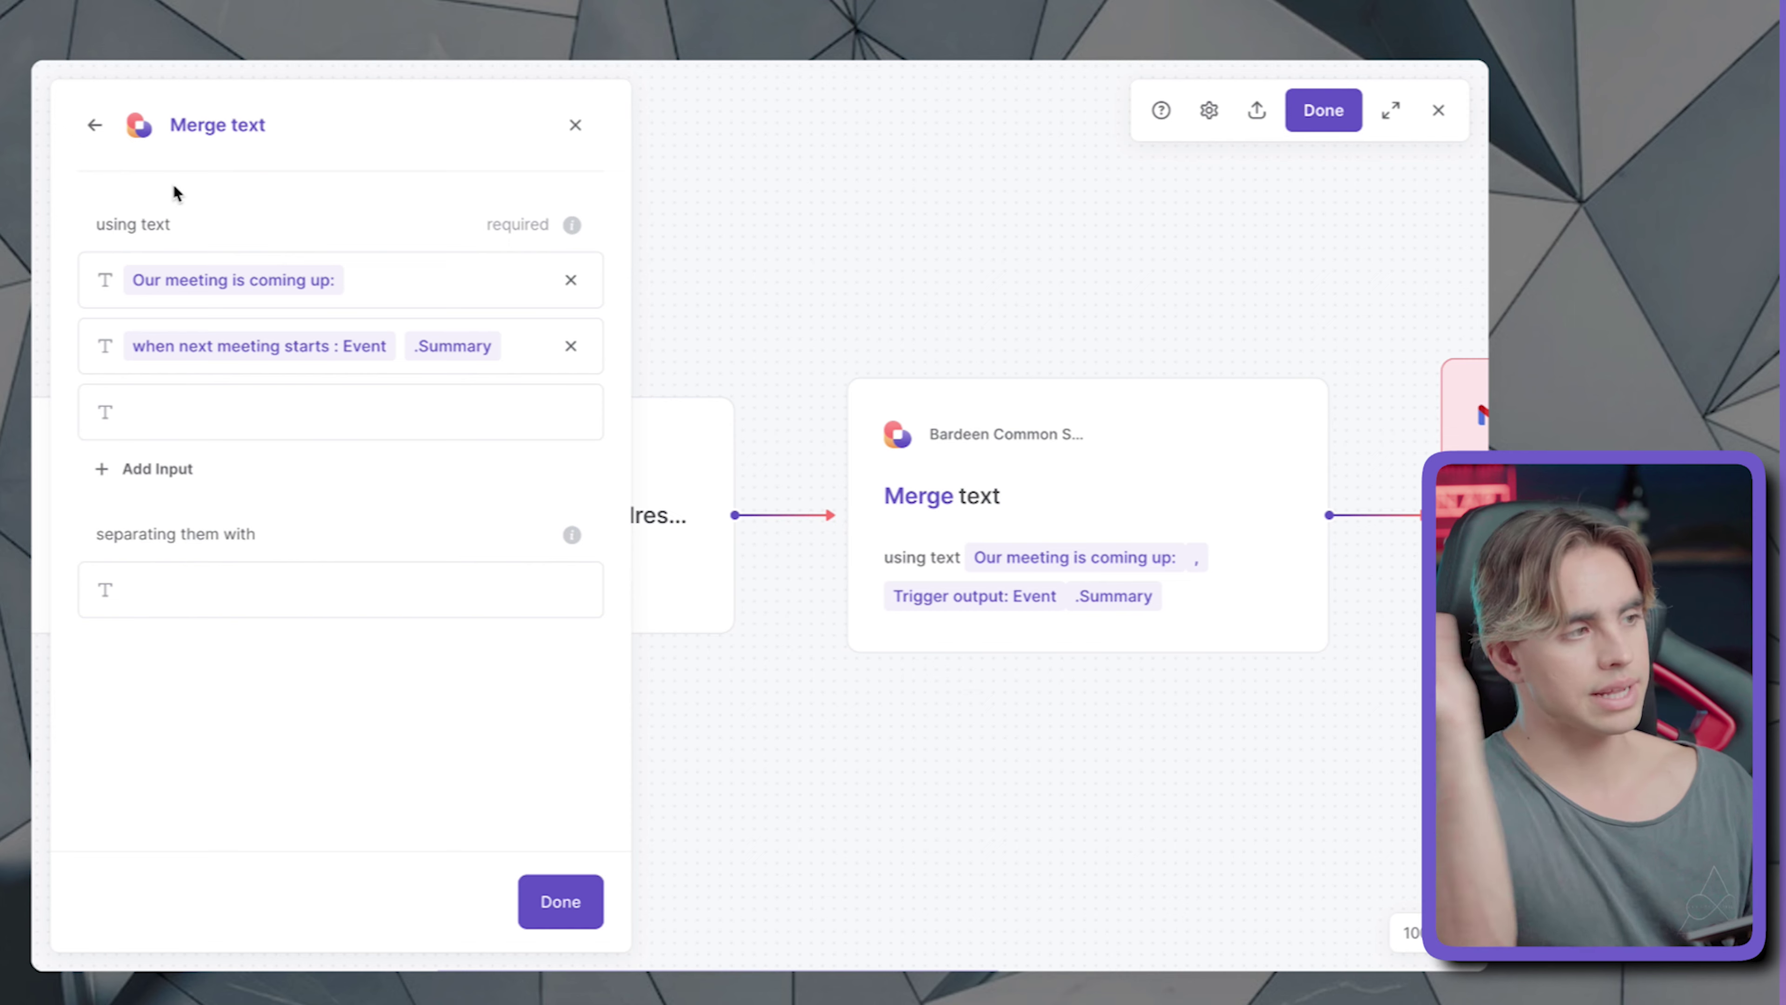
{"action": "left_click", "coordinate": [334, 578]}
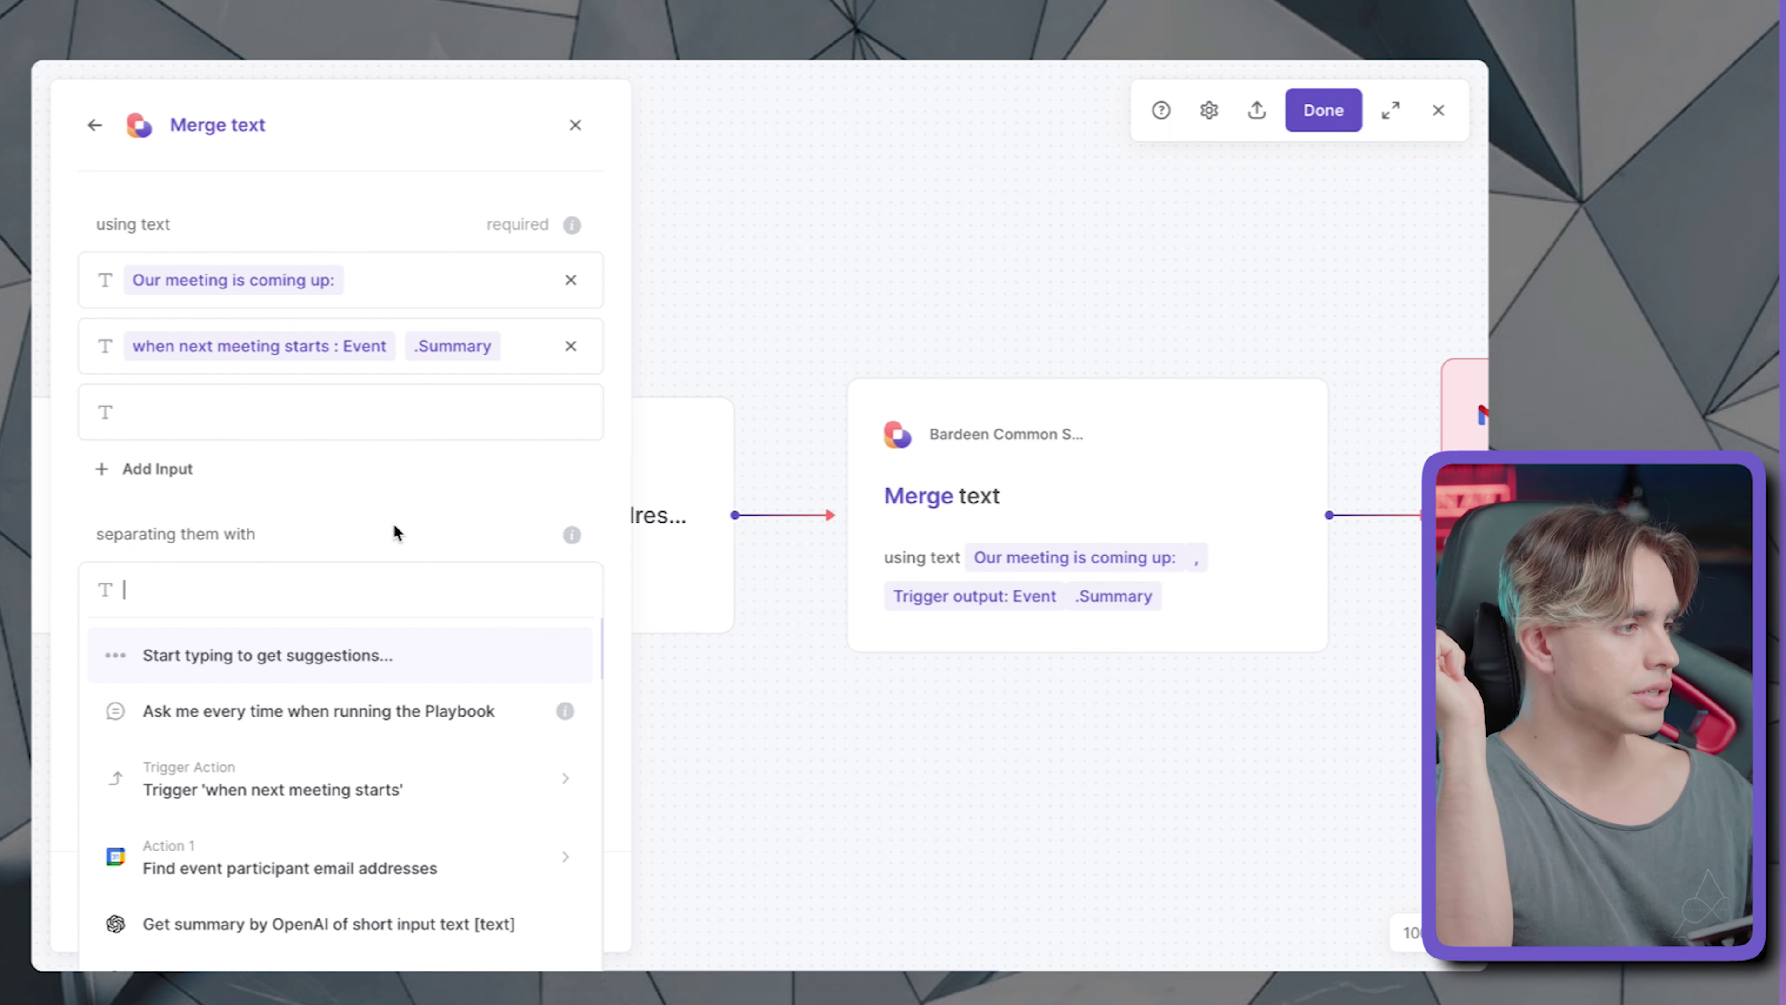
{"action": "left_click", "coordinate": [394, 532]}
{"action": "left_click", "coordinate": [327, 590]}
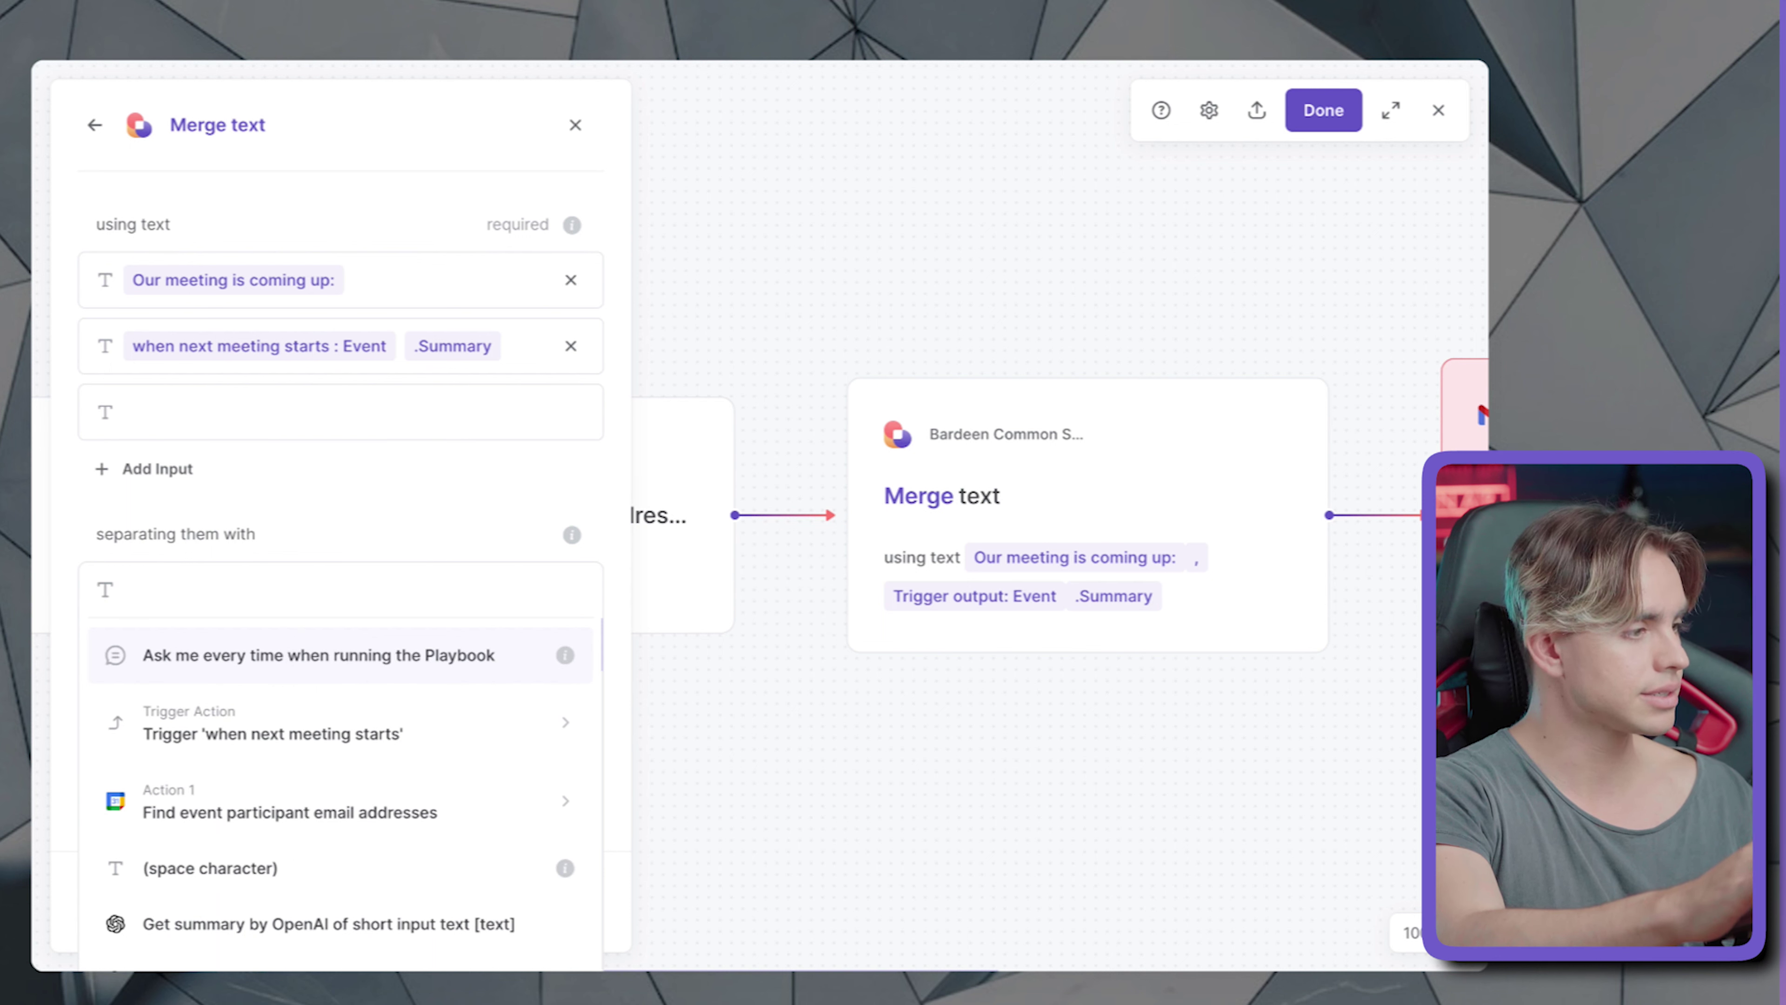
{"action": "left_click", "coordinate": [285, 884]}
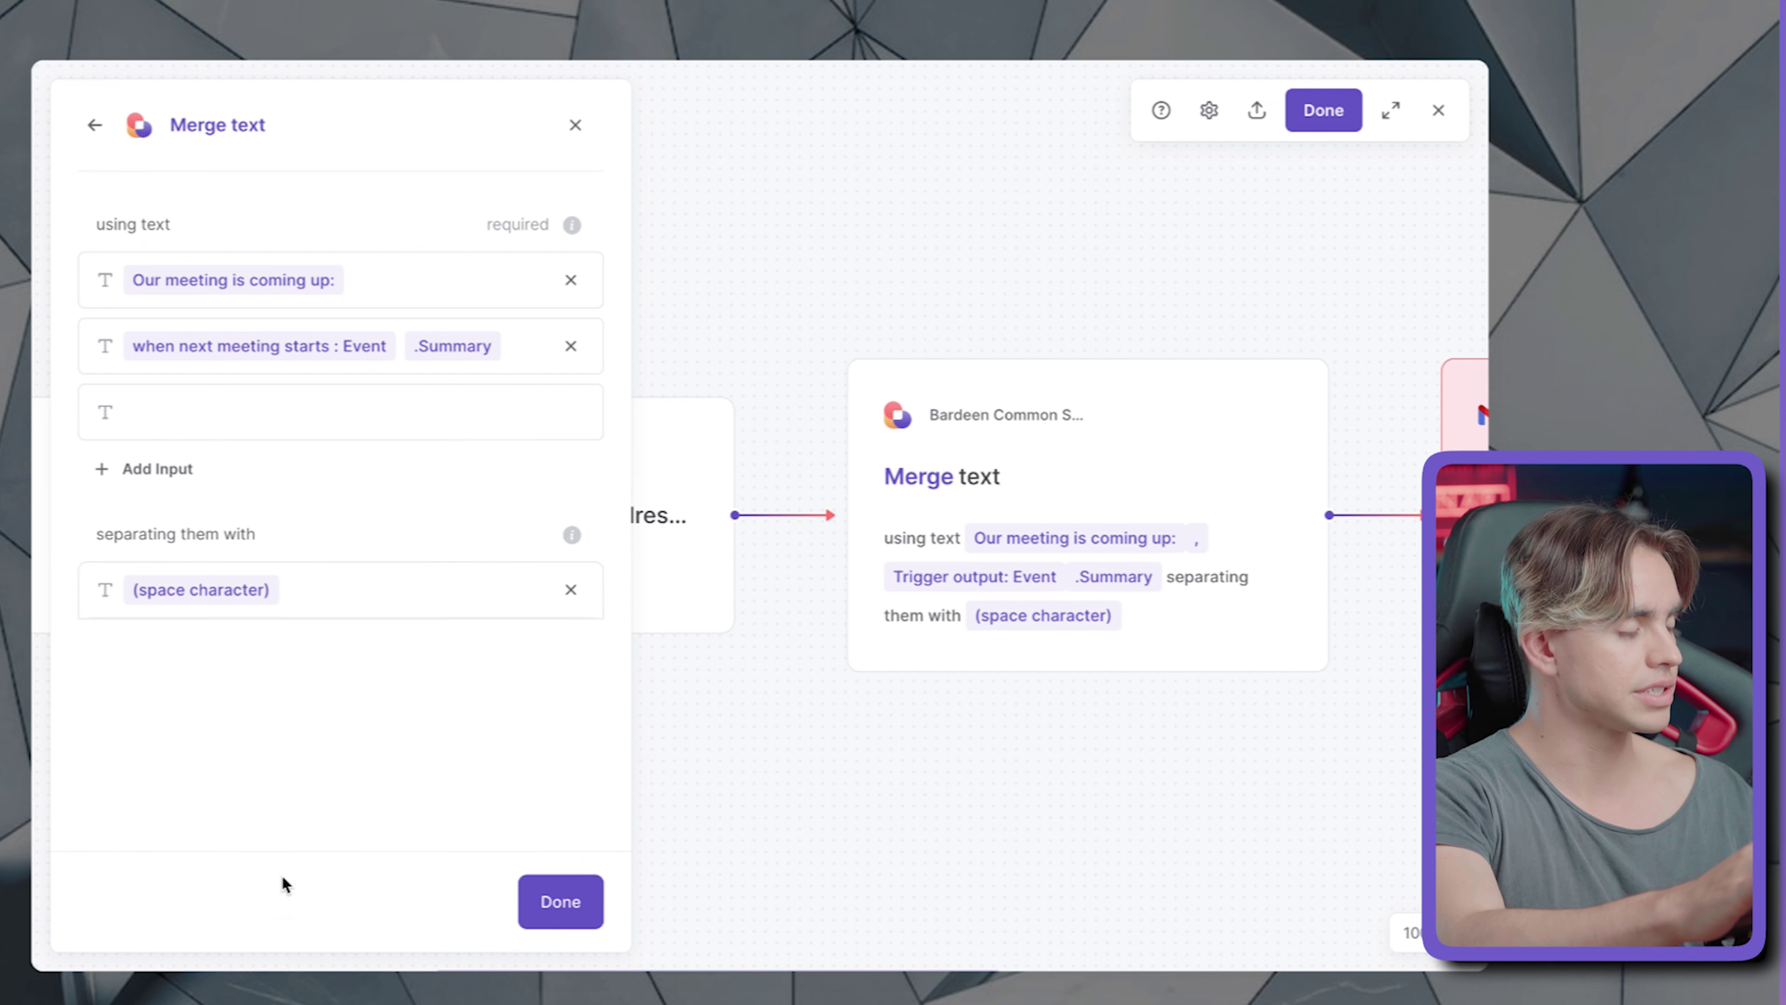
{"action": "left_click", "coordinate": [561, 903]}
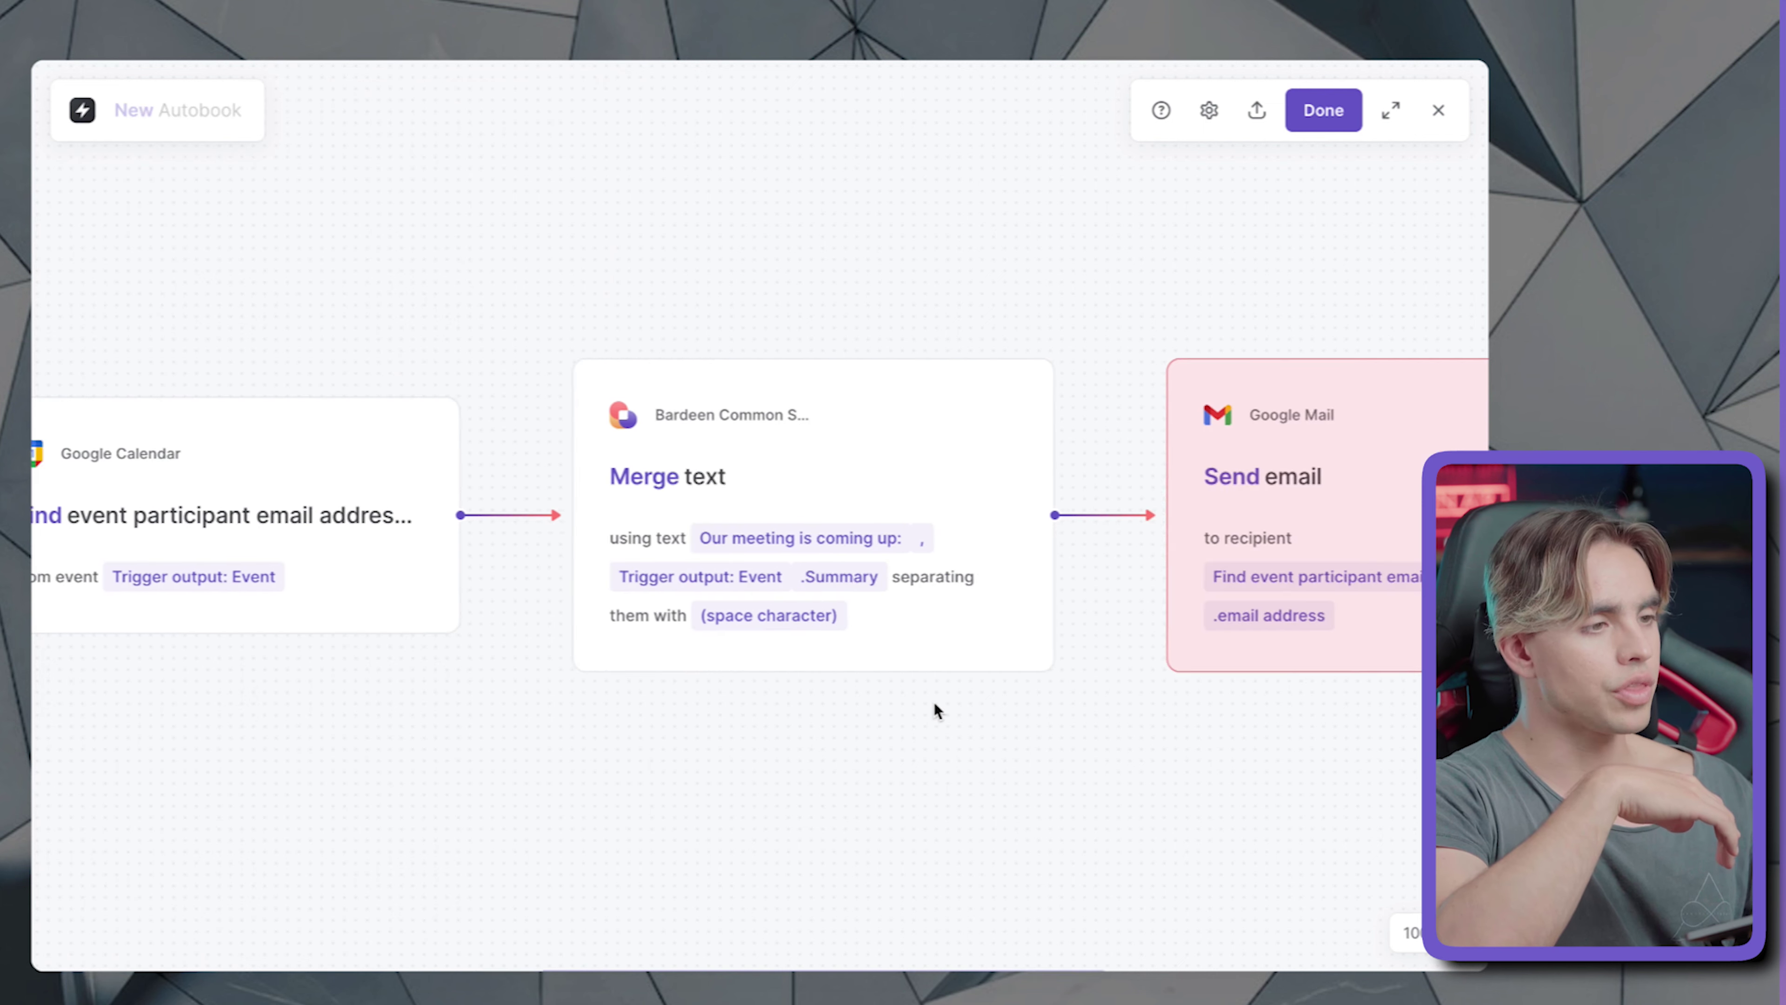
{"action": "left_click", "coordinate": [1306, 525]}
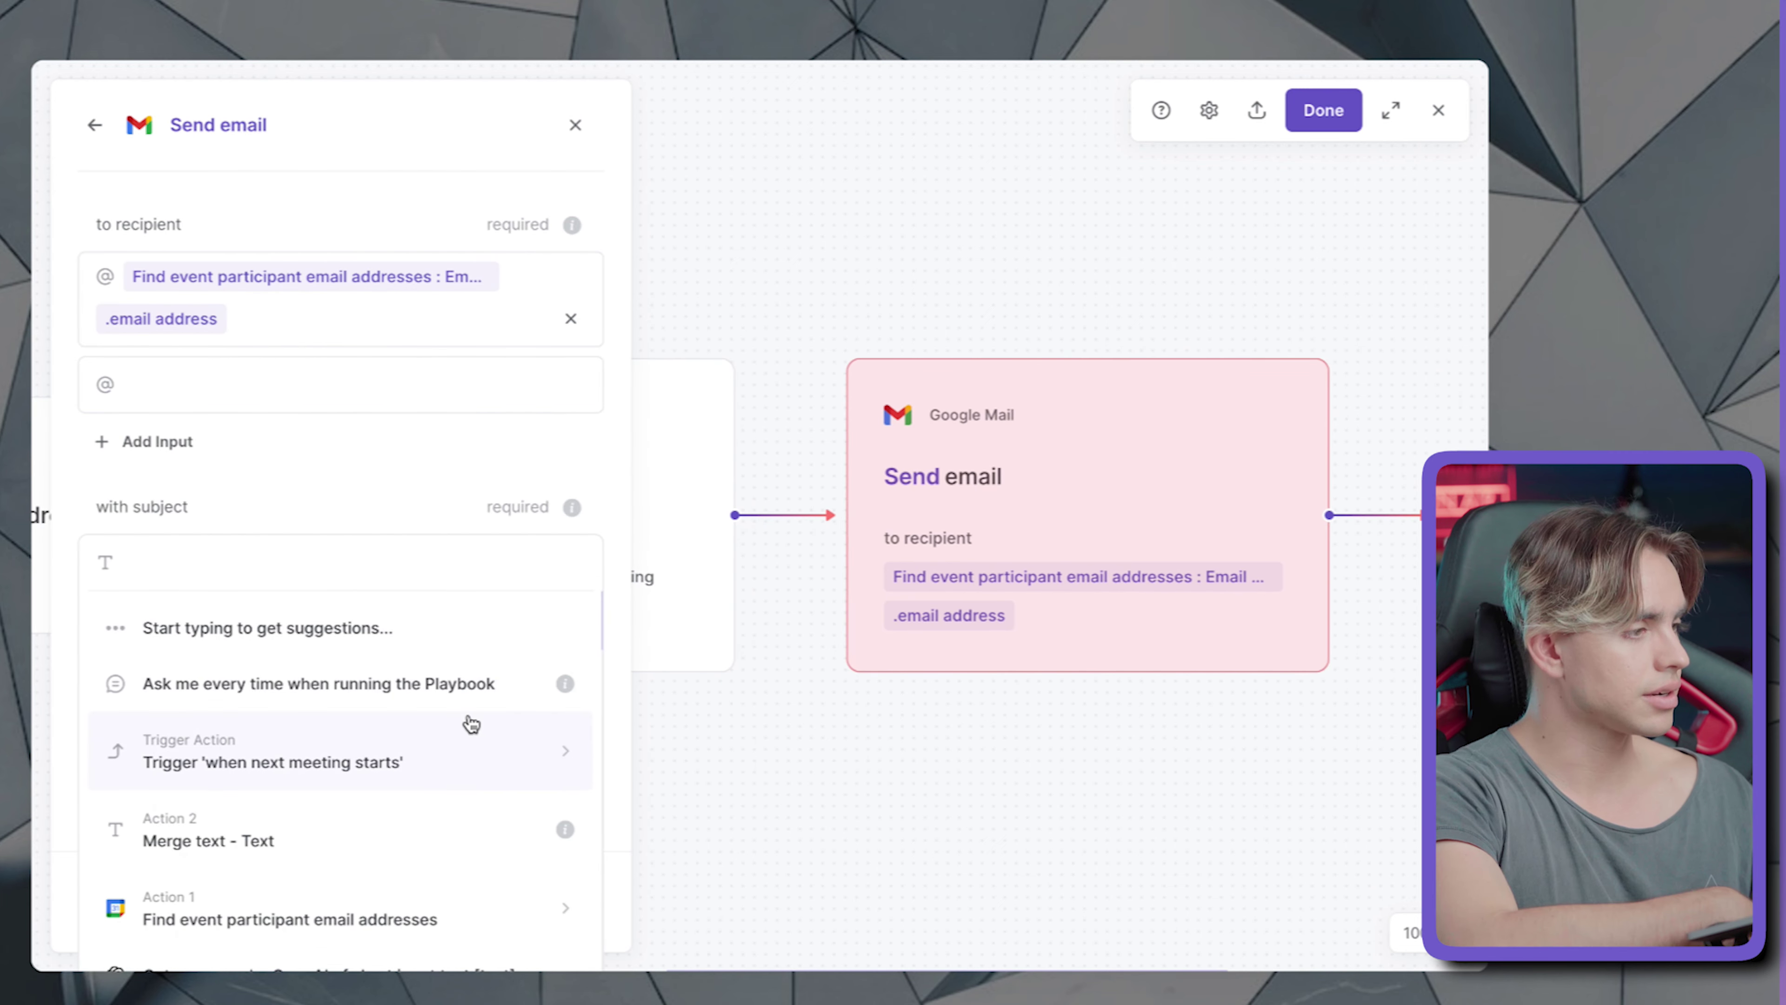
{"action": "left_click", "coordinate": [463, 802]}
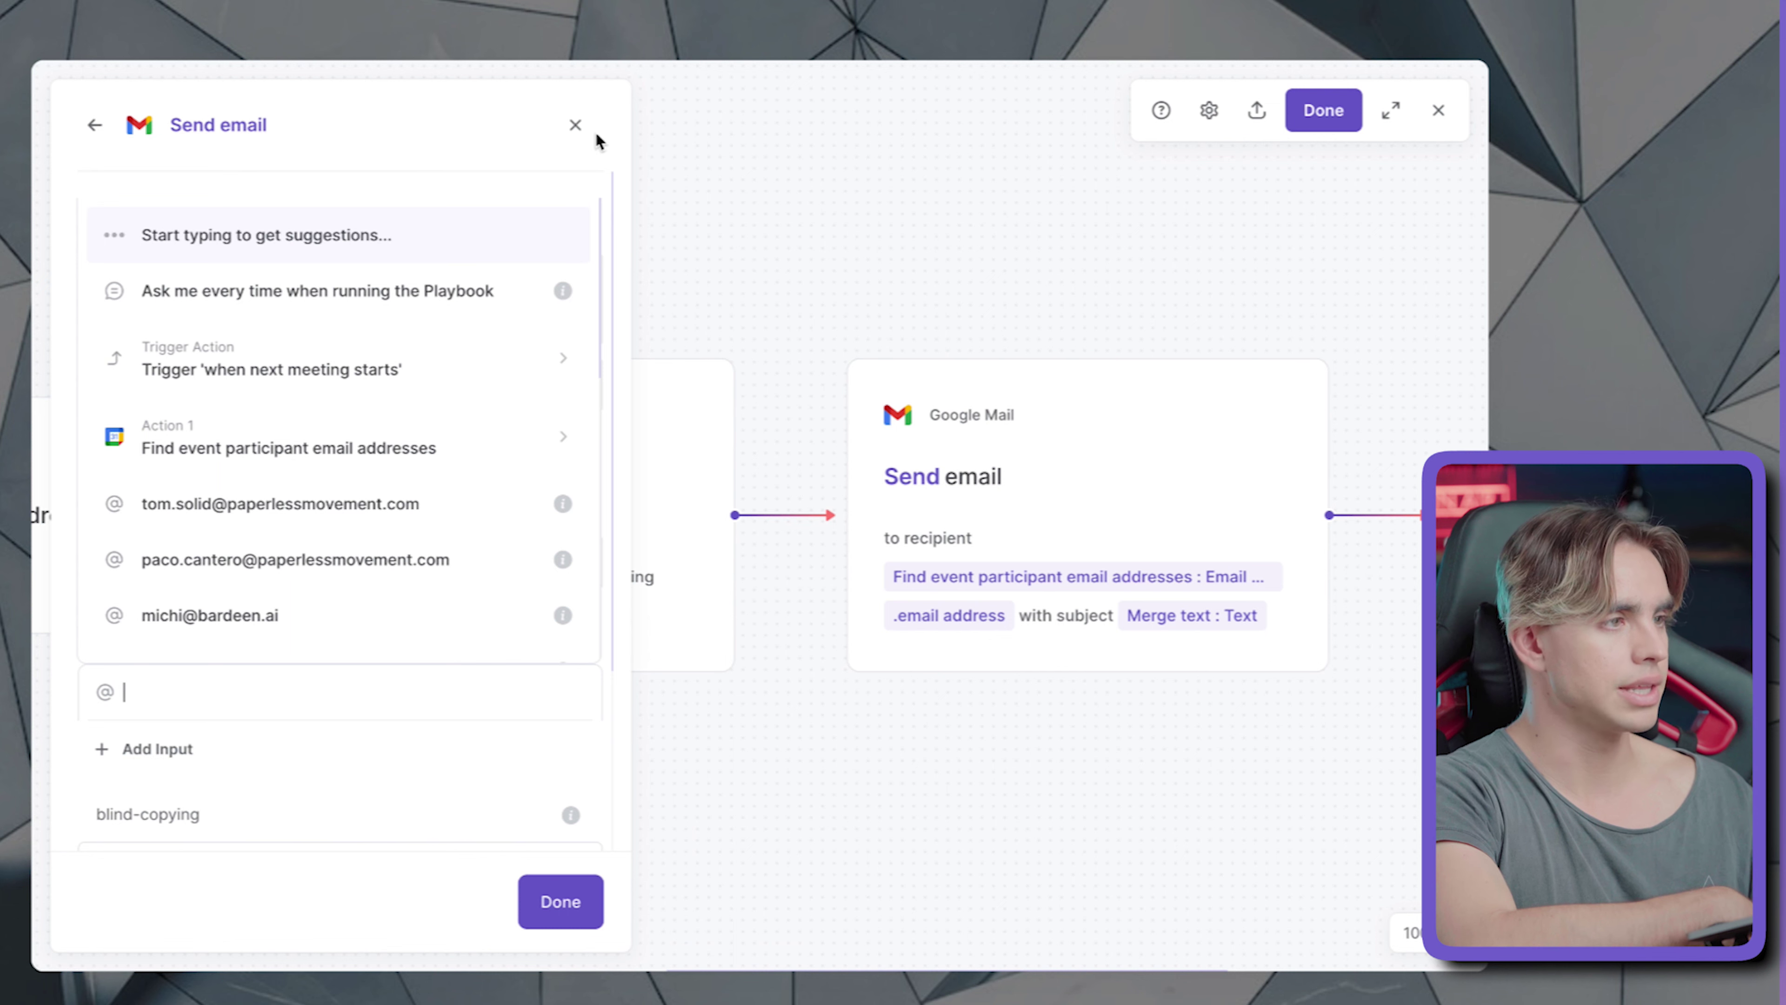
{"action": "left_click", "coordinate": [591, 153]}
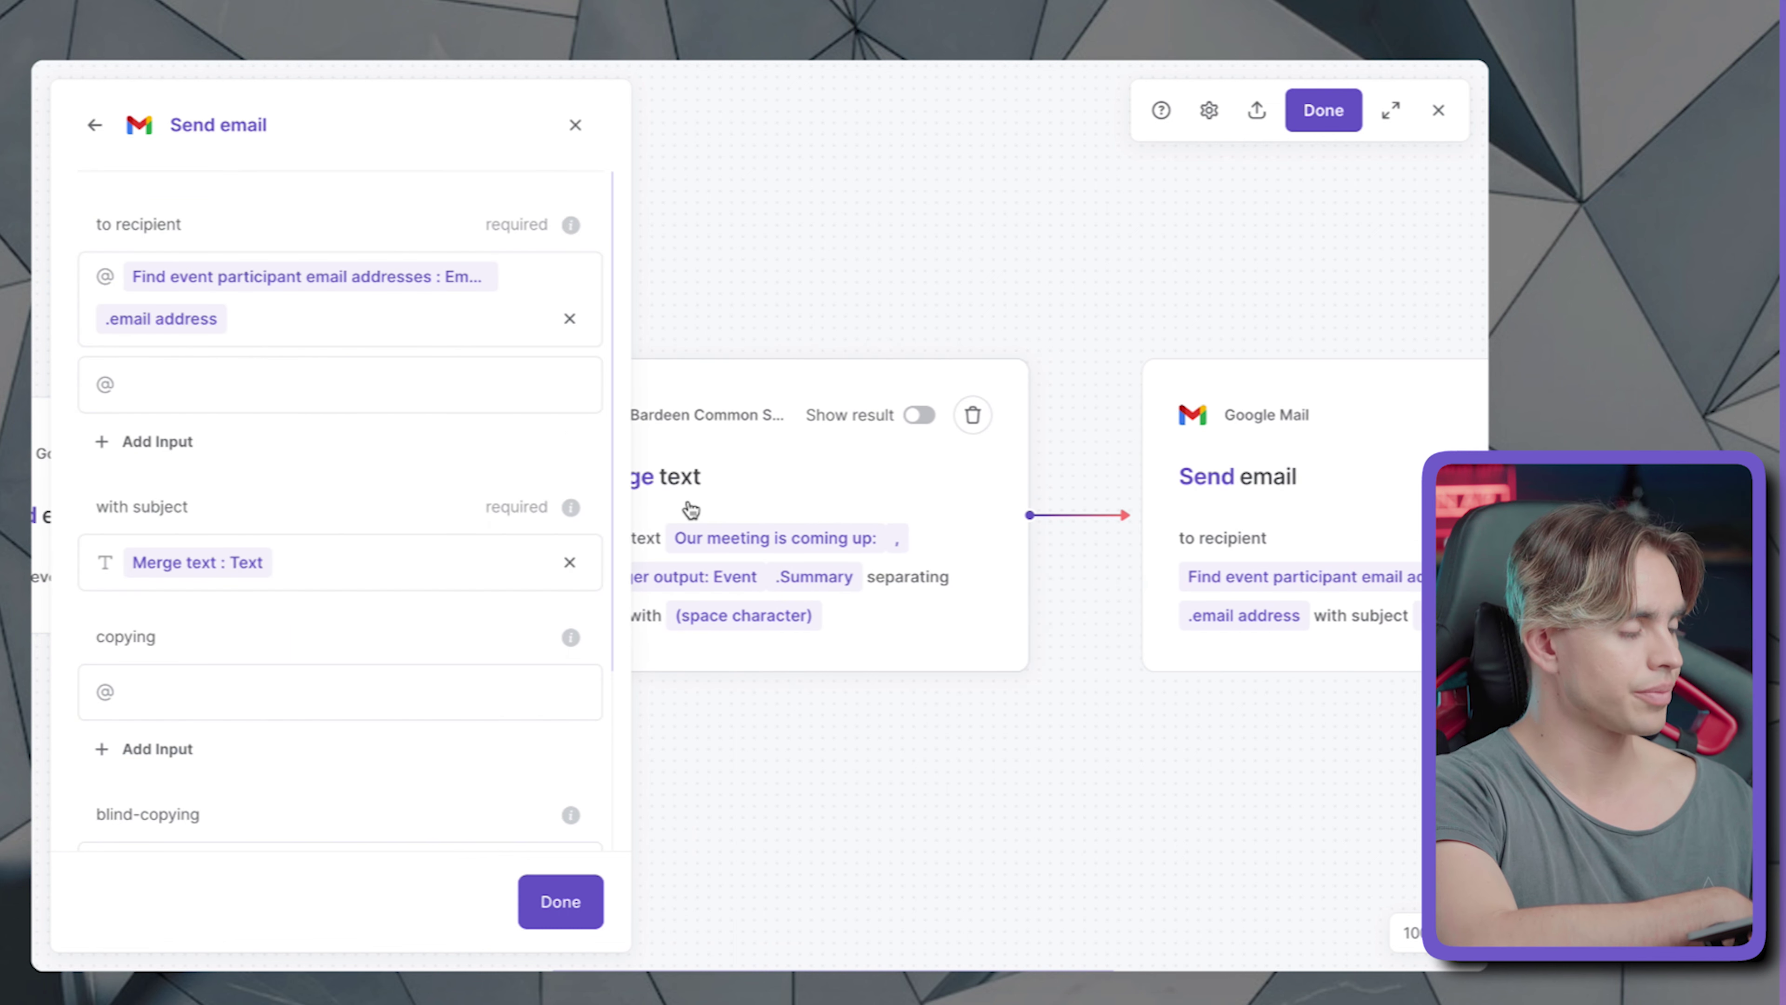
{"action": "scroll", "coordinate": [247, 698], "scroll_direction": "down", "scroll_amount": 3}
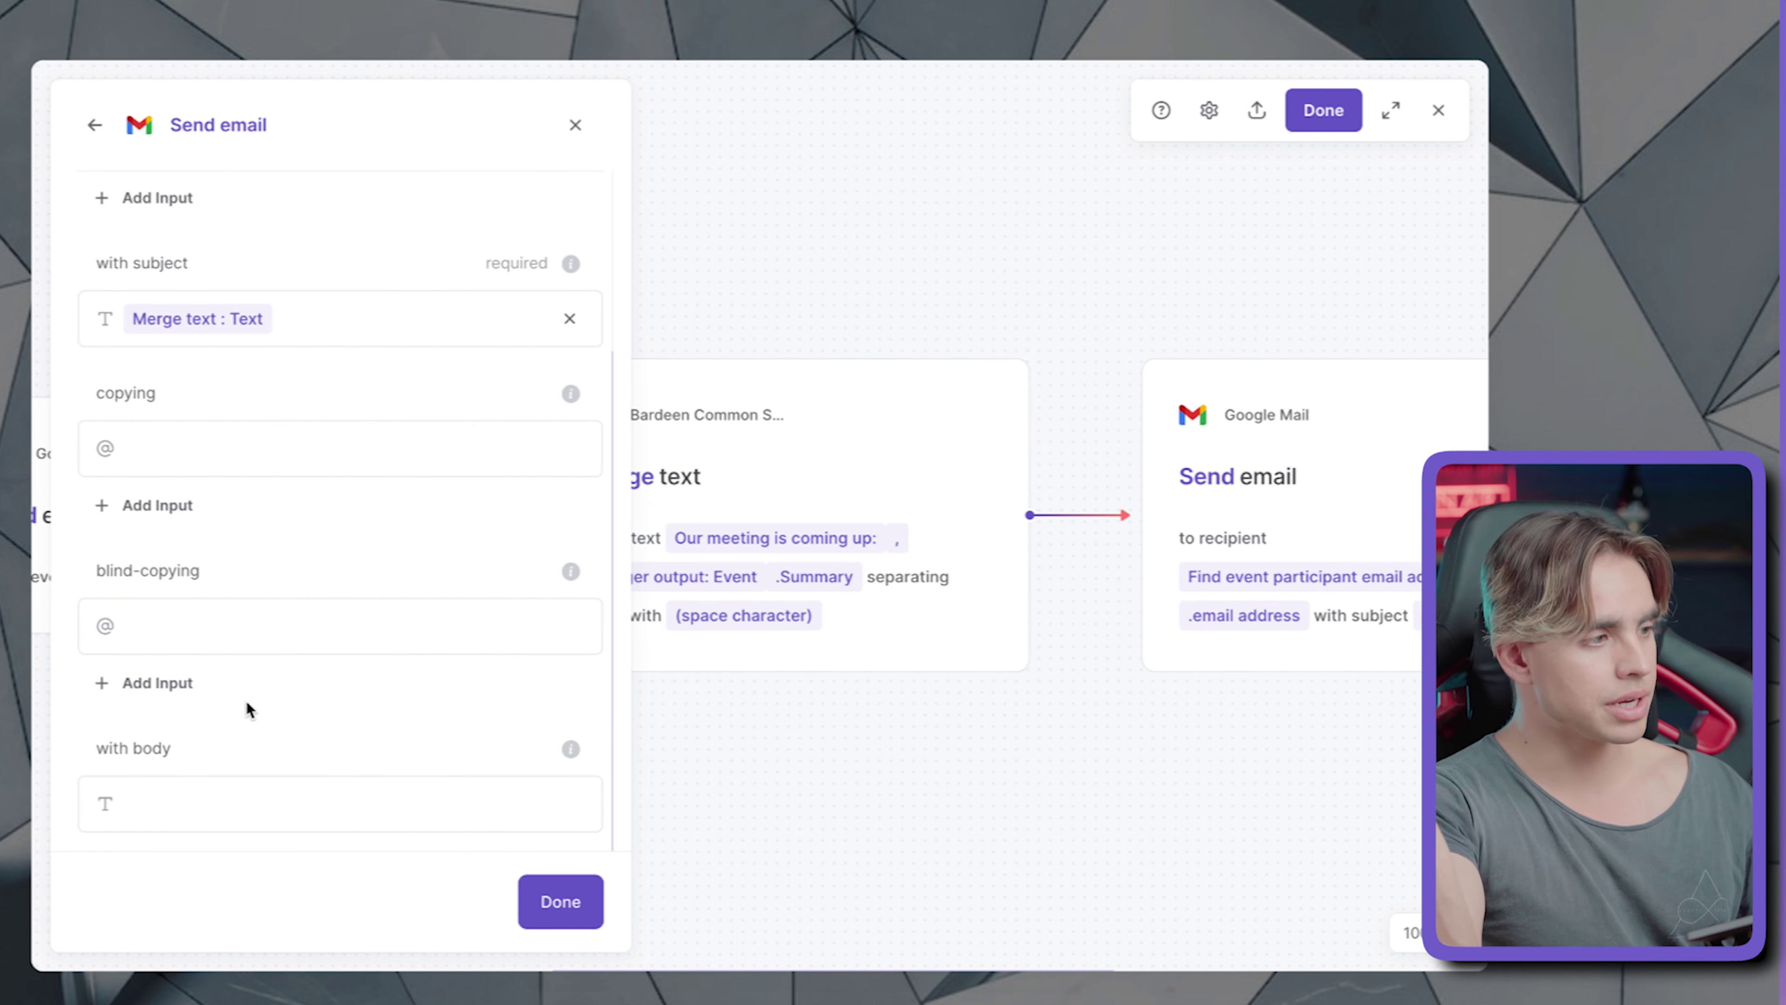
{"action": "left_click", "coordinate": [293, 788]}
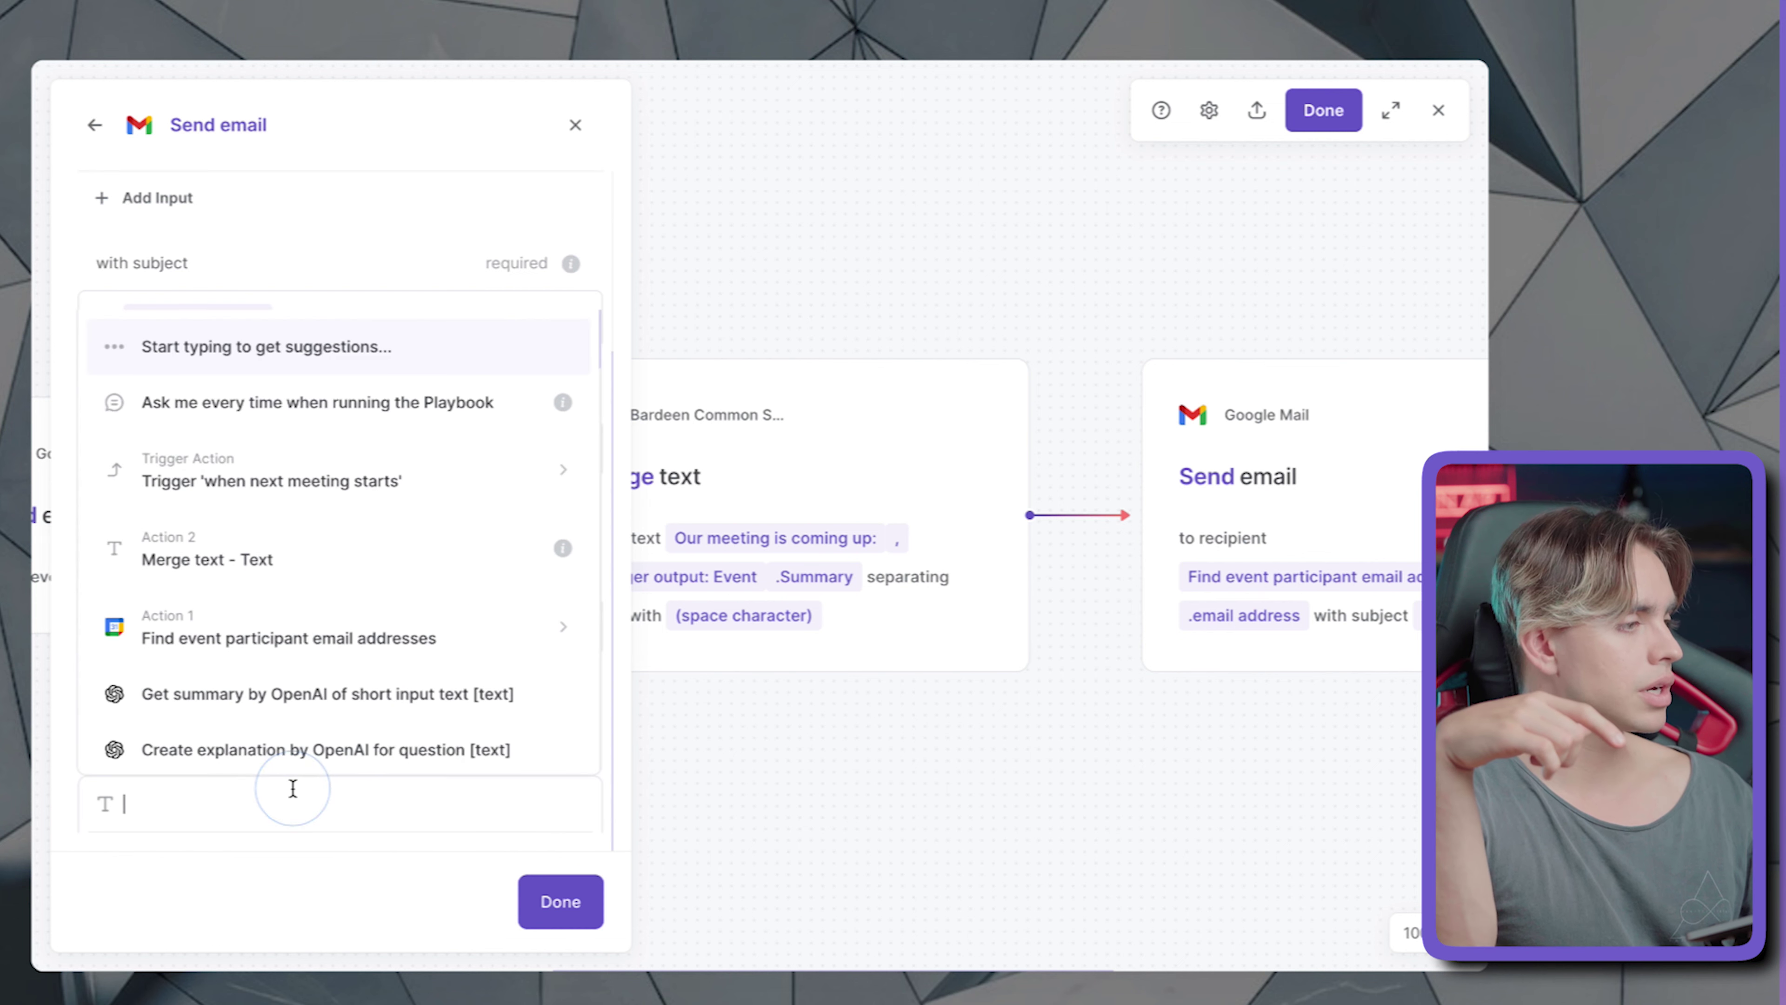
{"action": "left_click", "coordinate": [607, 804]}
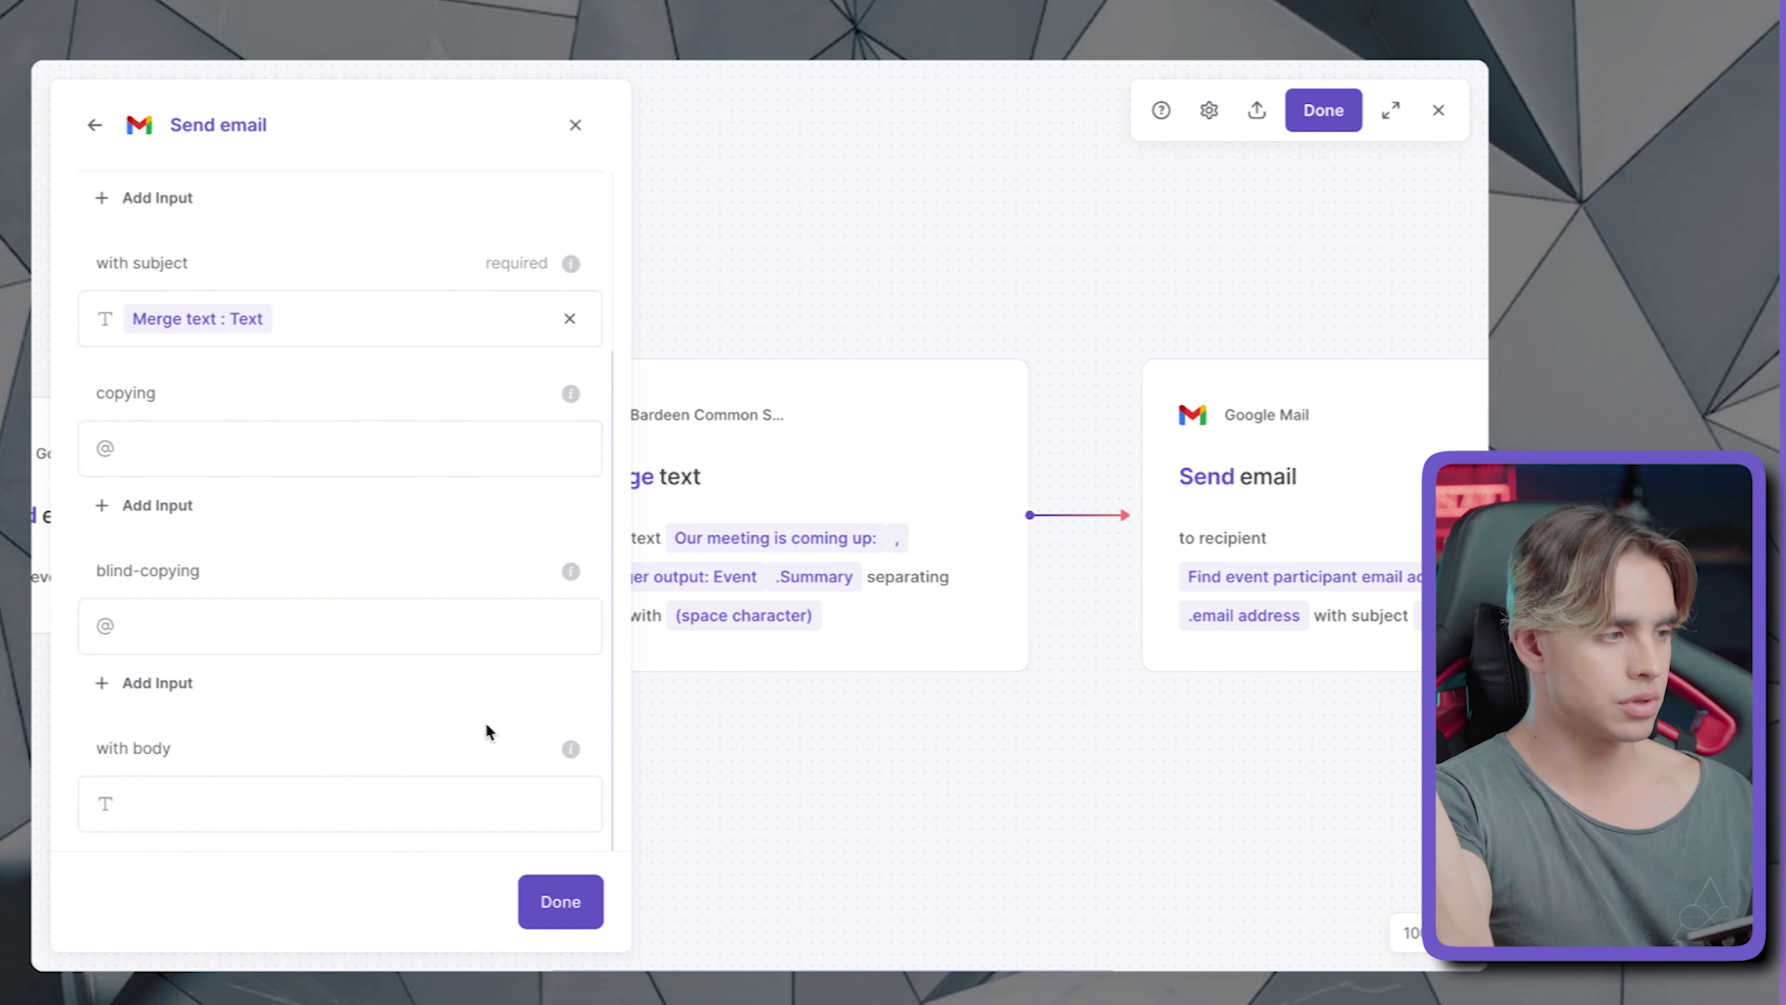
{"action": "left_click", "coordinate": [392, 802]}
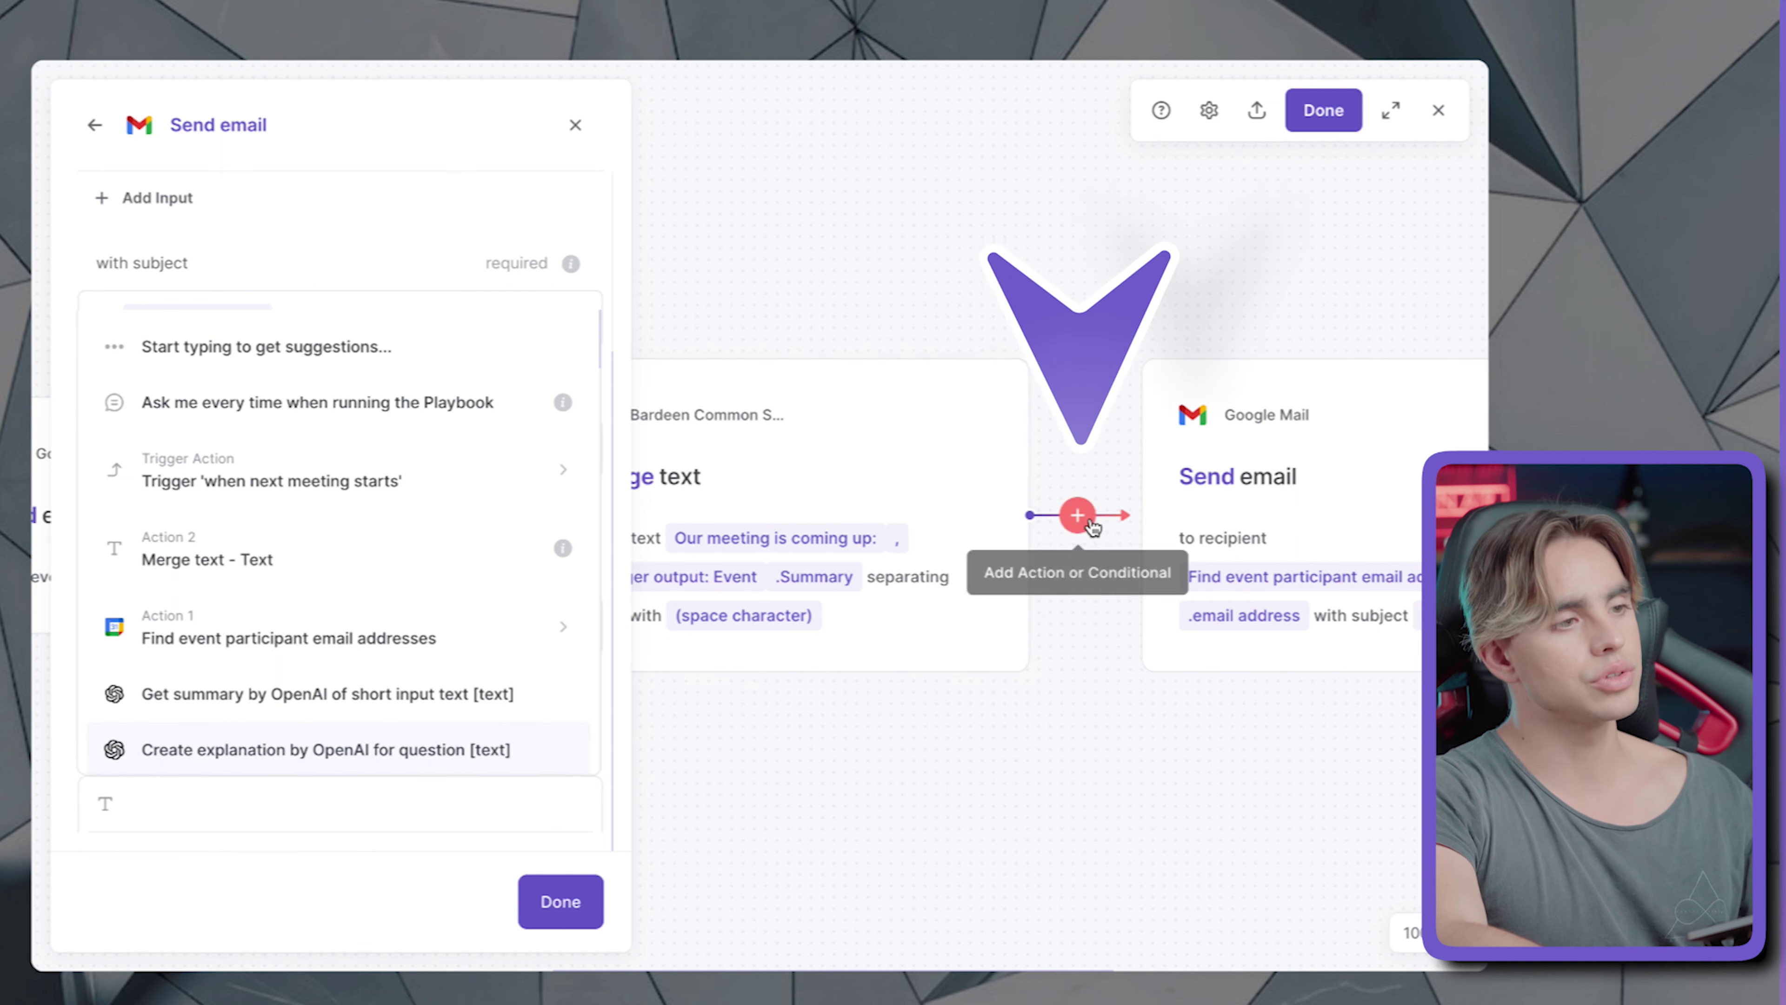
- Insert a second Merge text step with the 'Hey there' greeting about sharing the link
{"action": "left_click", "coordinate": [1089, 520]}
{"action": "left_click", "coordinate": [1077, 571]}
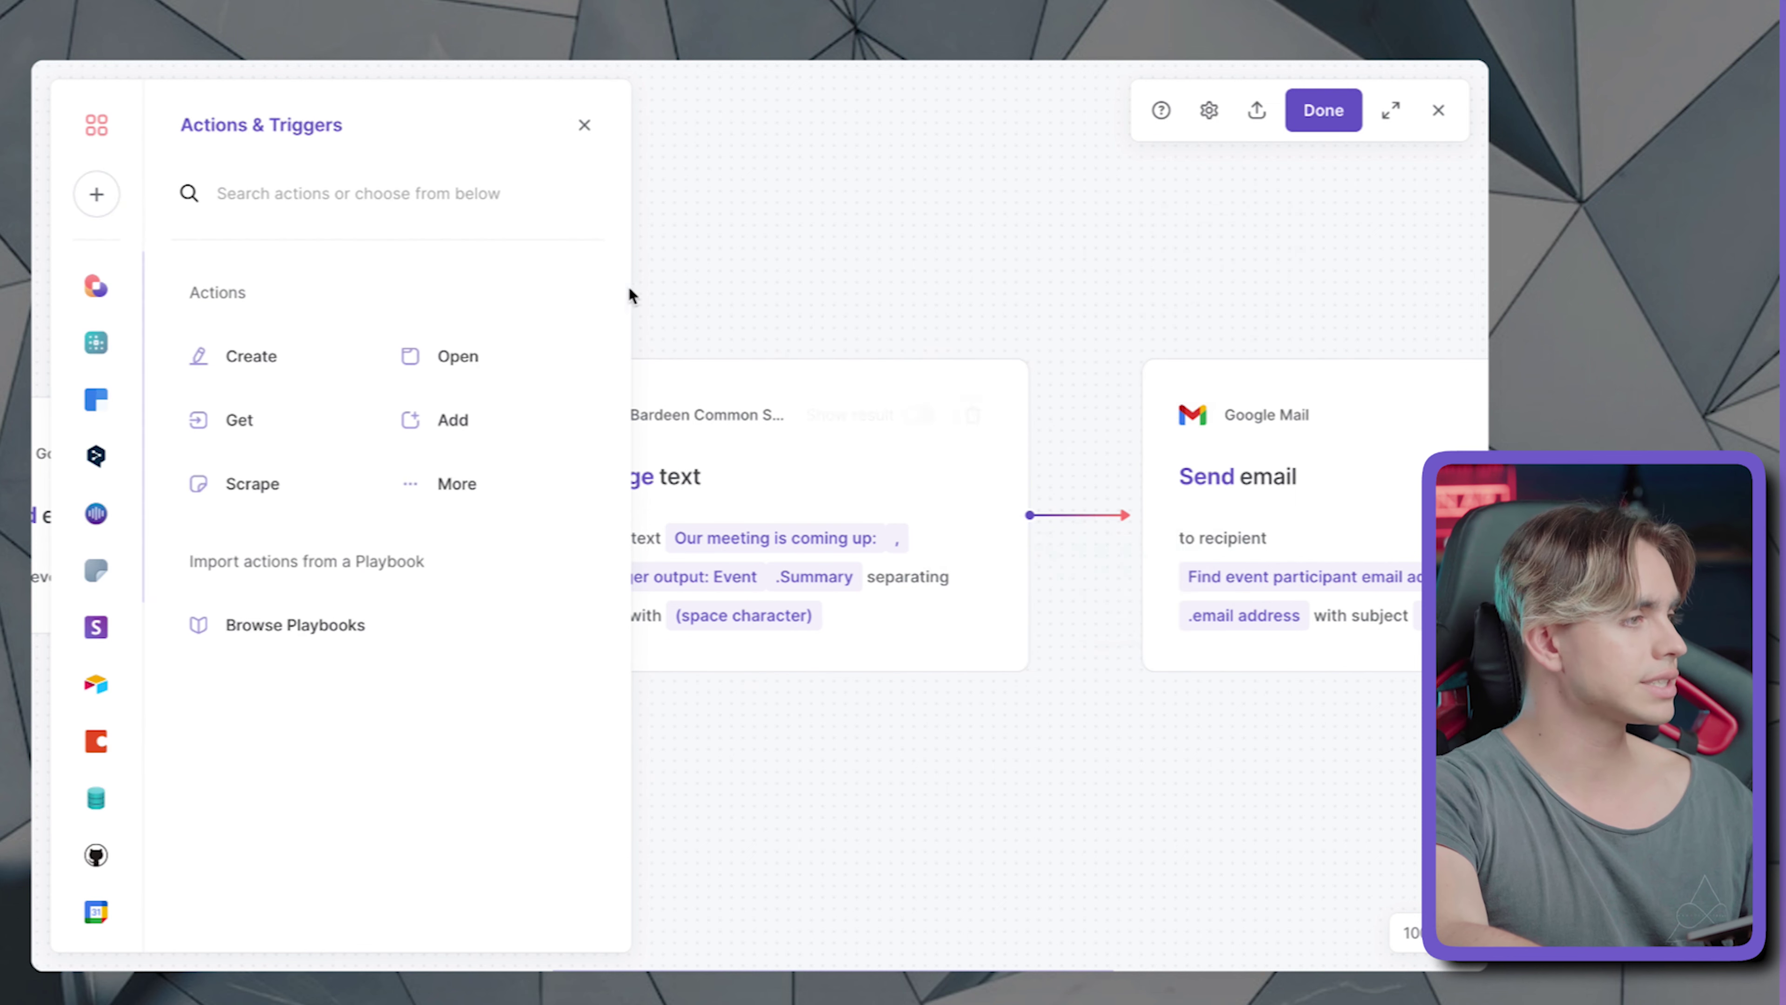
{"action": "type", "text": "merge"}
{"action": "left_click", "coordinate": [336, 355]}
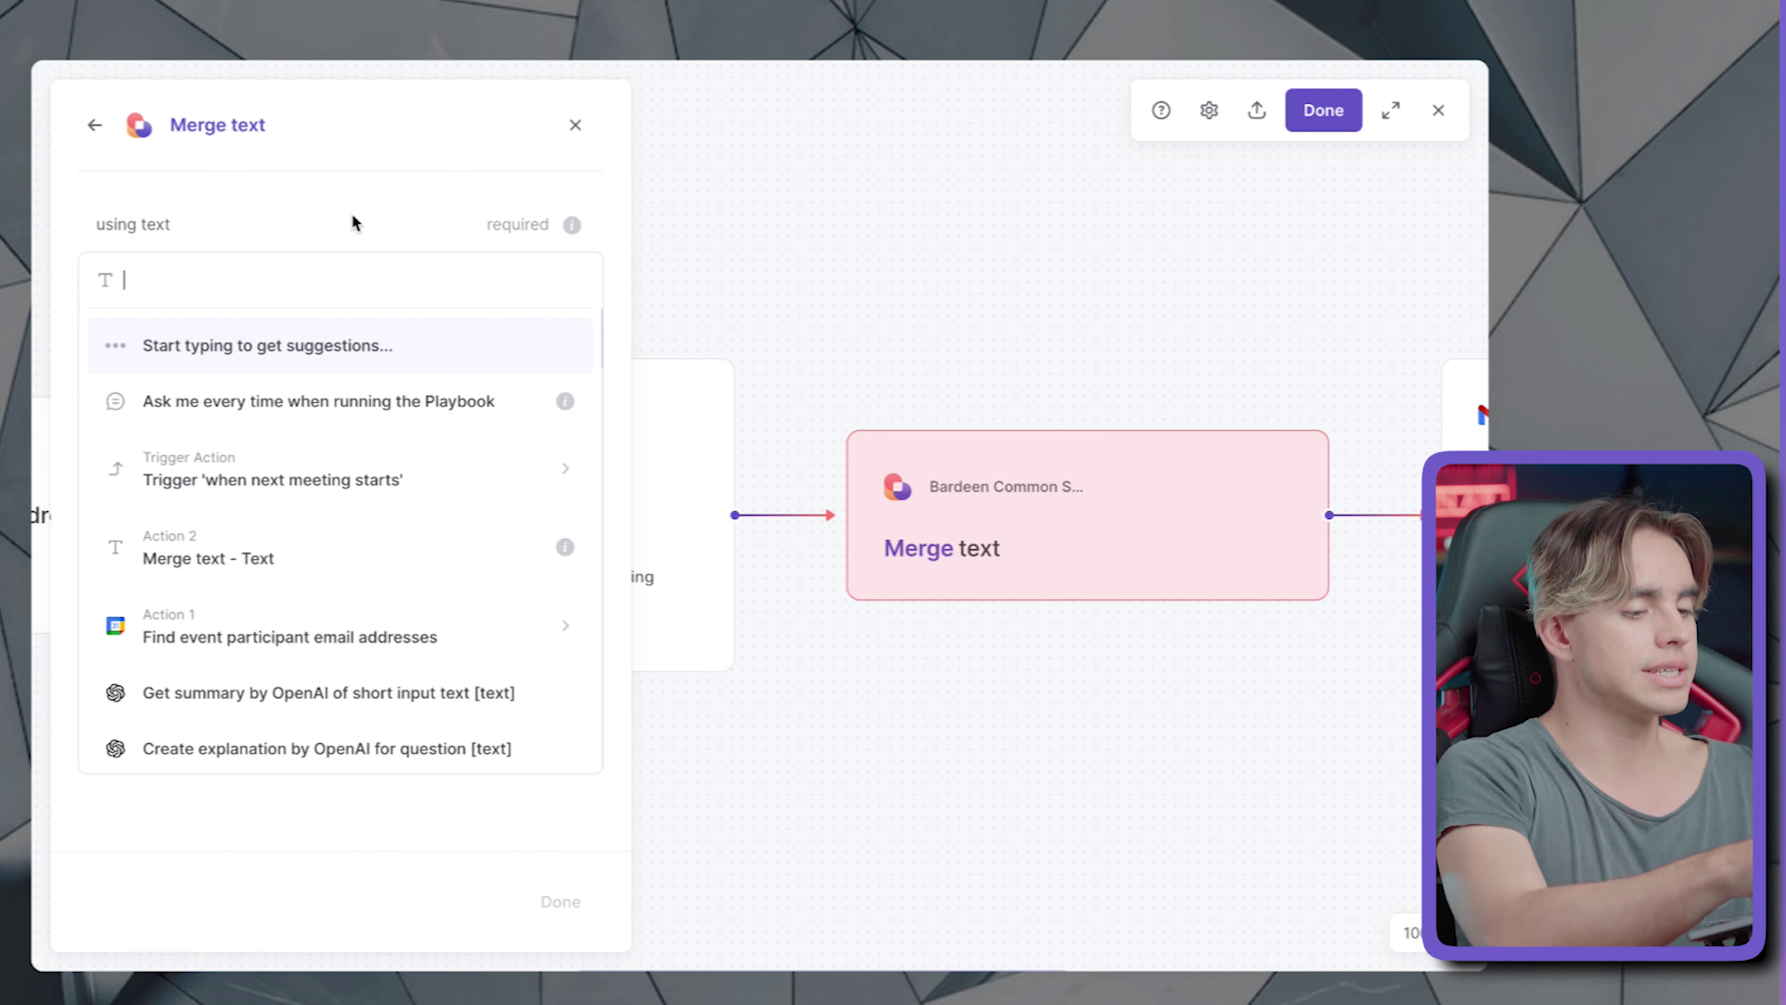
{"action": "type", "text": "Hey t"}
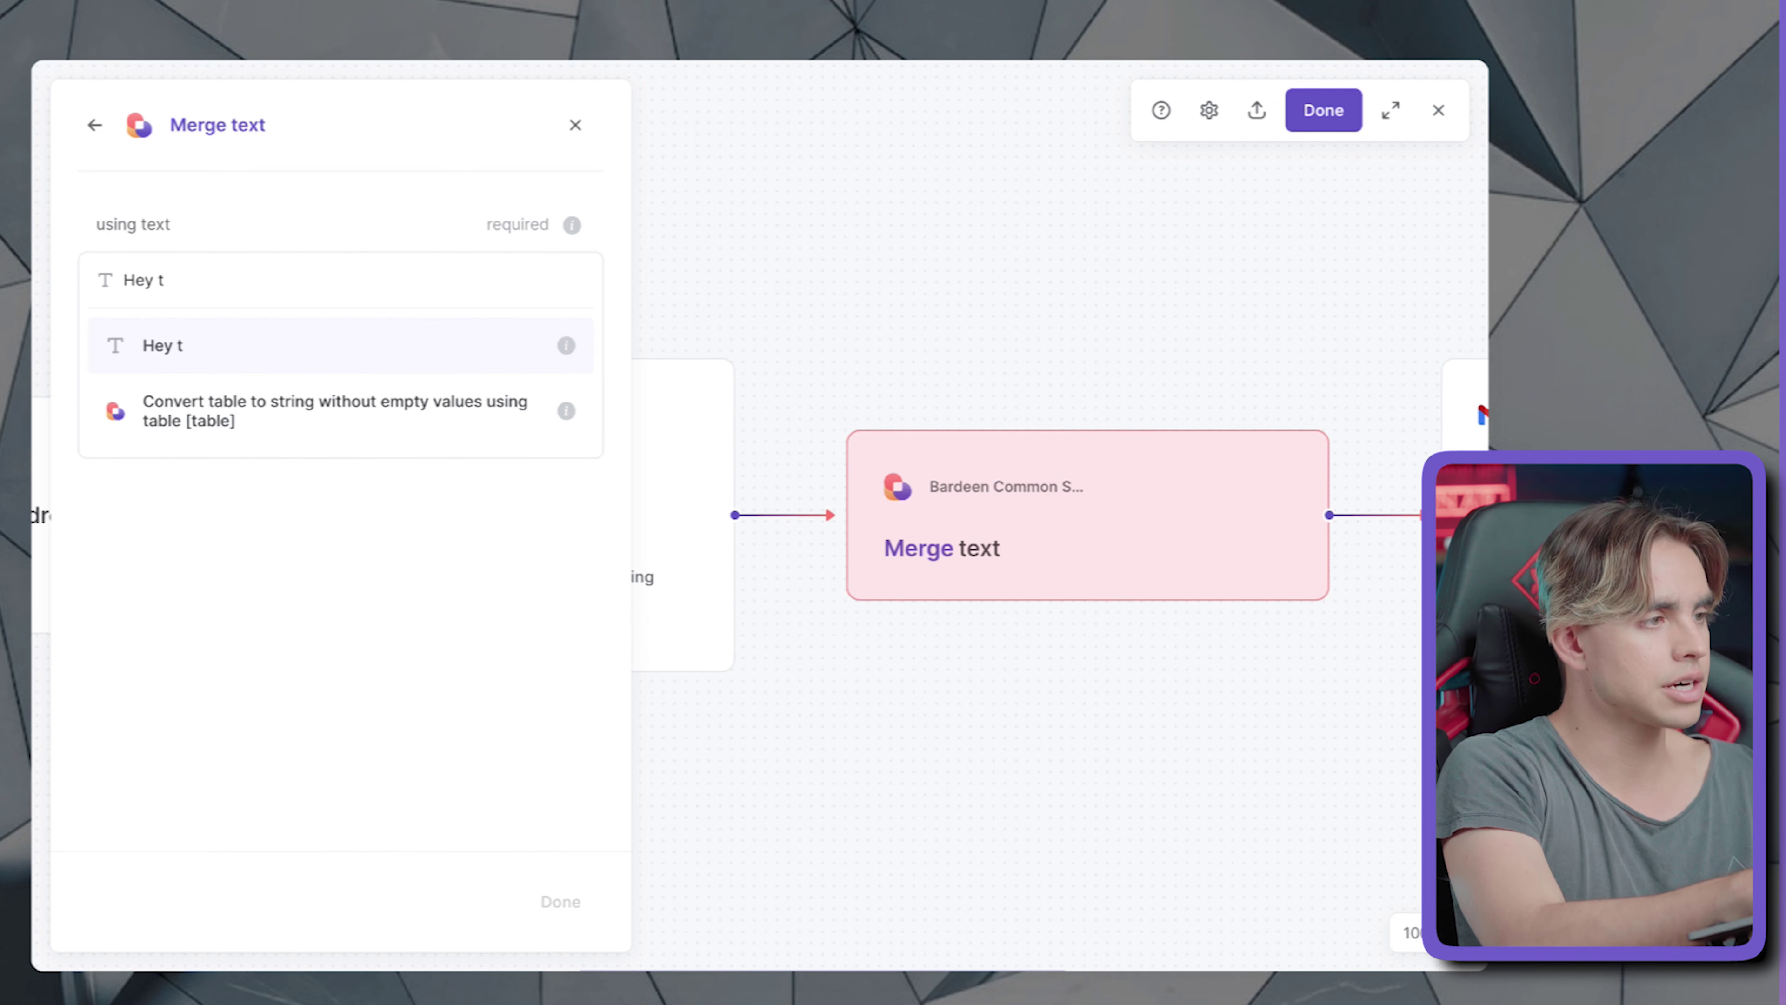
{"action": "type", "text": "here! Our meeting is coming up in 5 minute"}
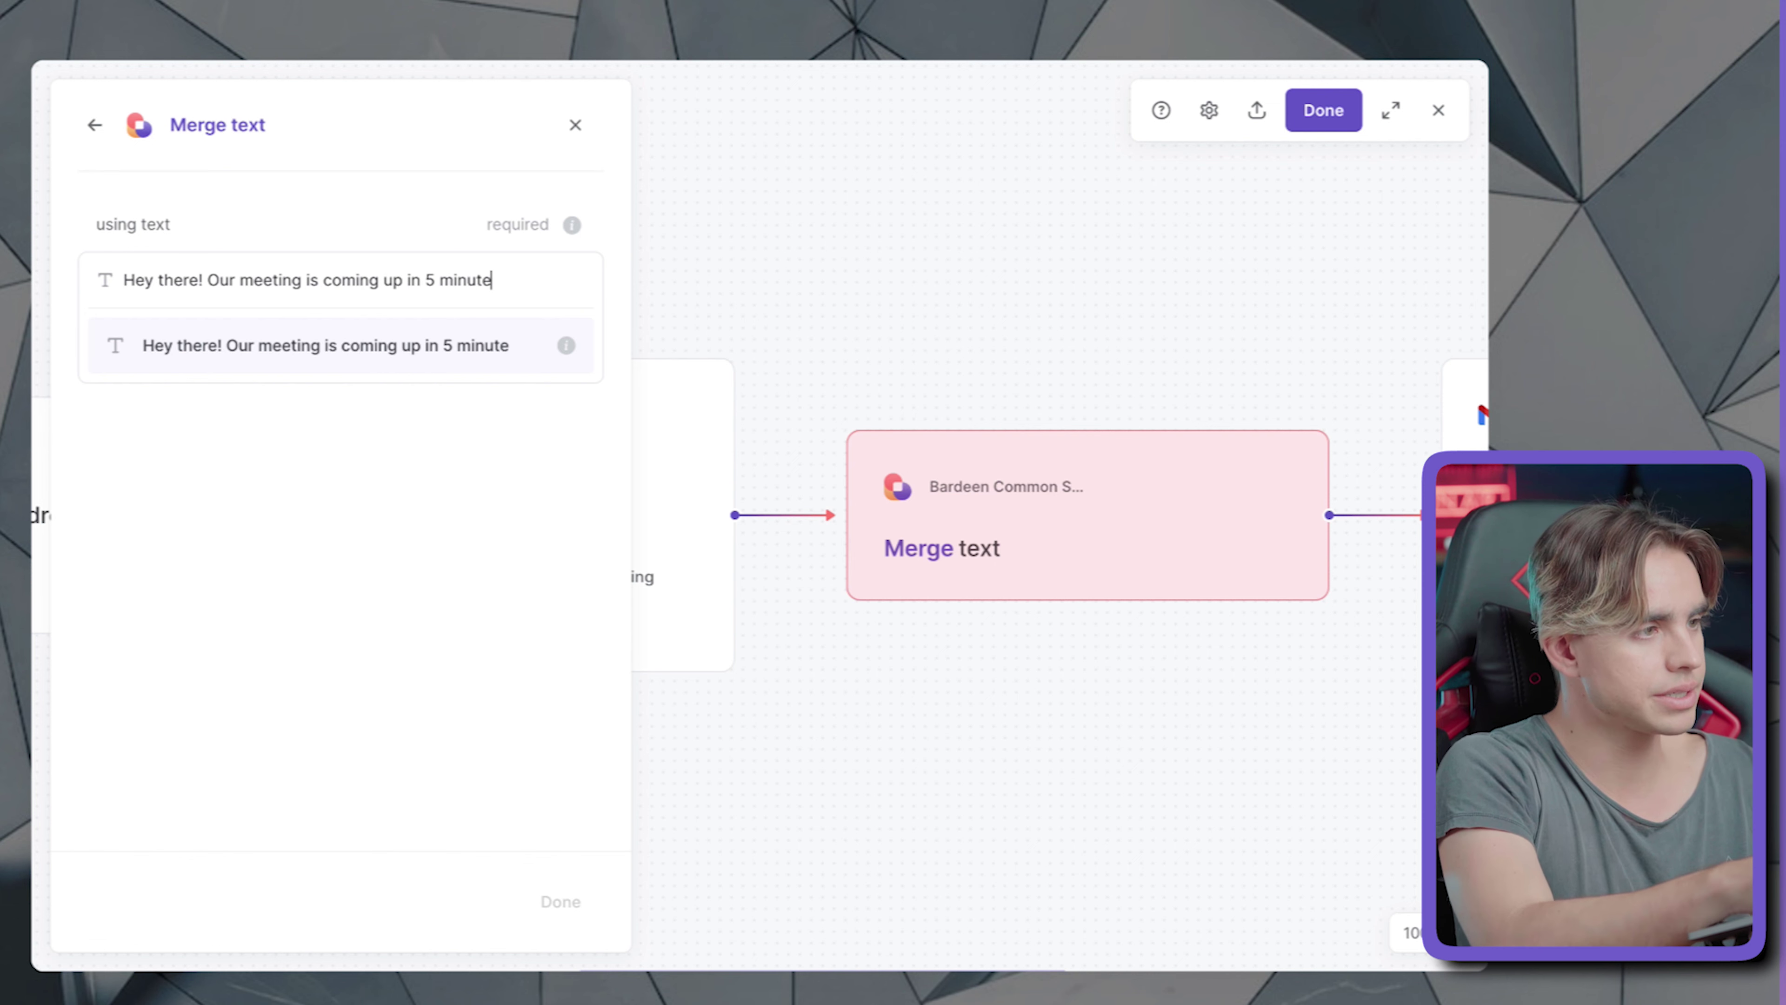
{"action": "type", "text": "ust wanted to sh"}
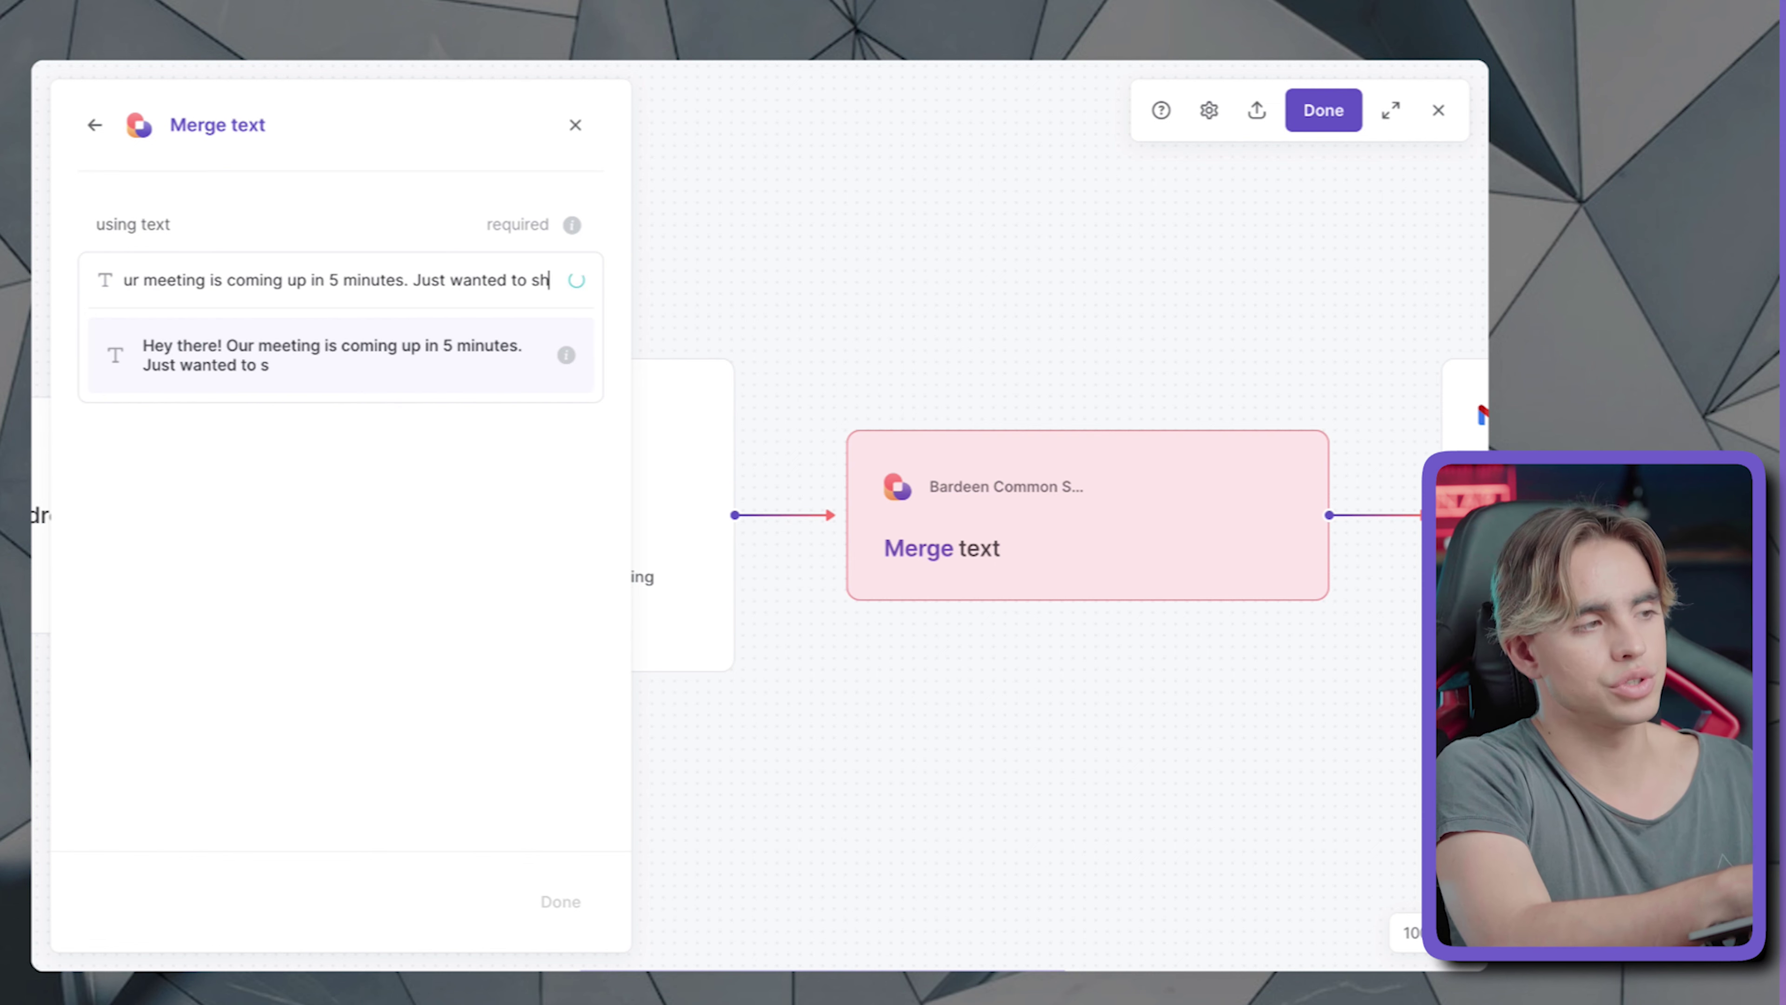
{"action": "type", "text": "are the link for your con"}
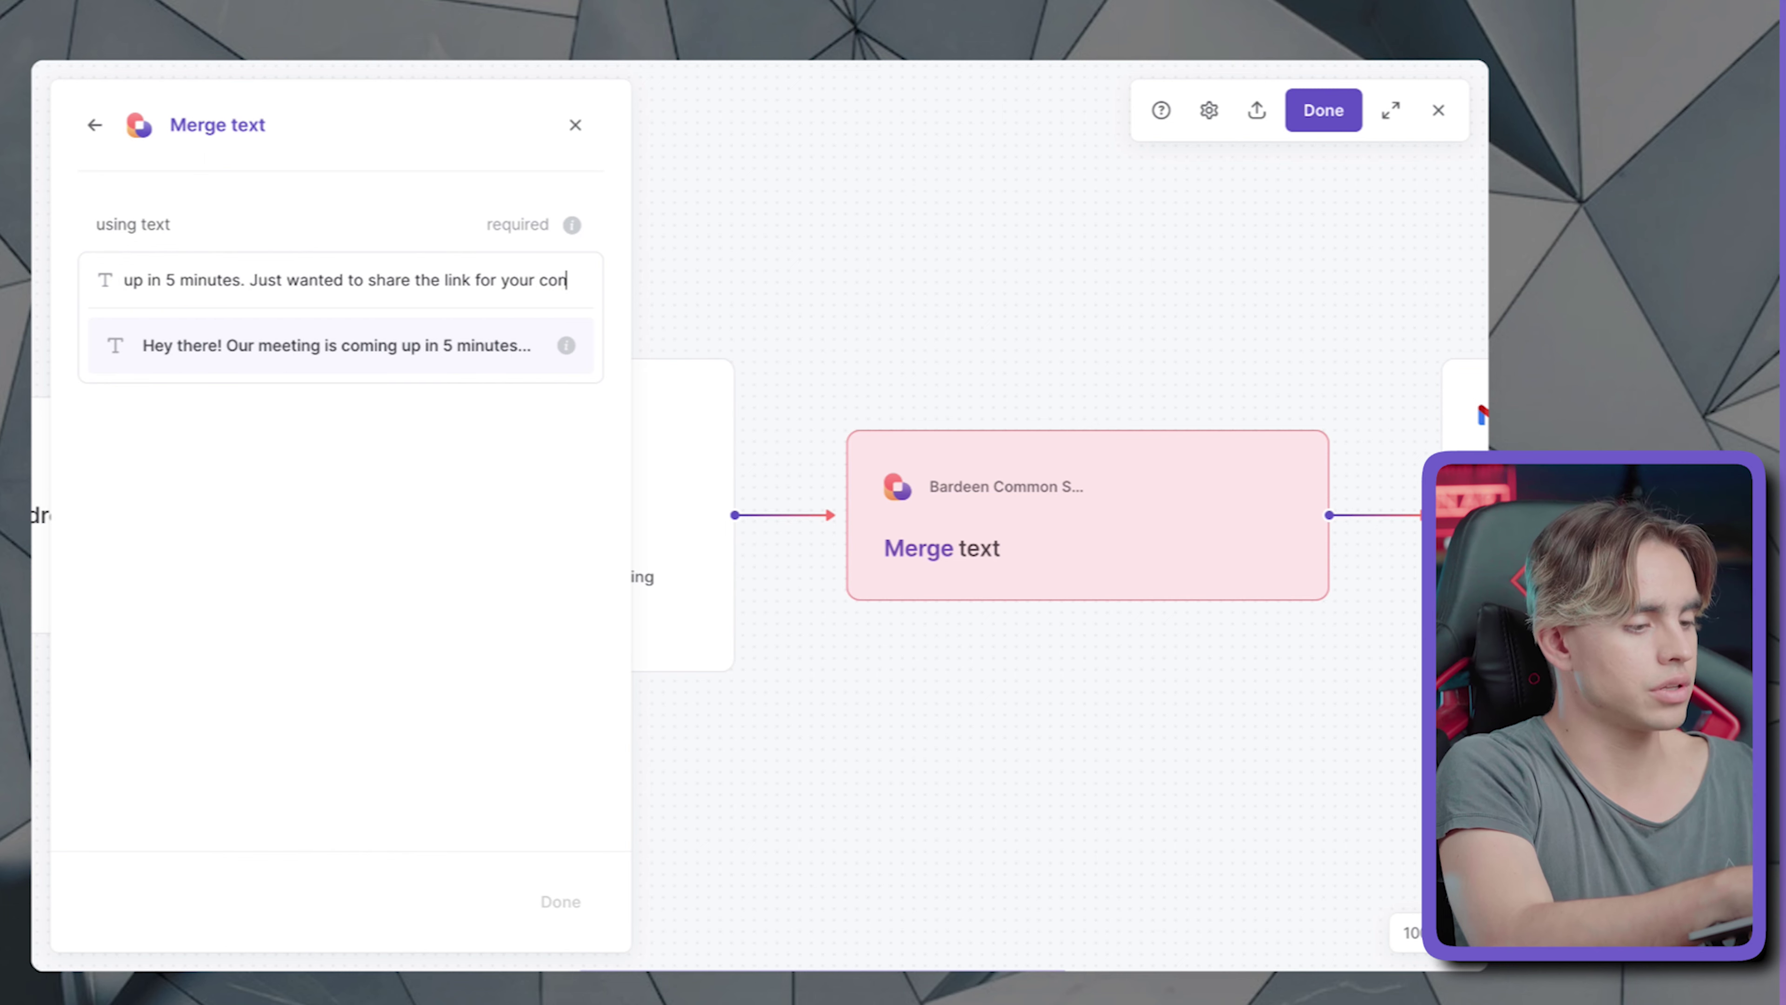
{"action": "type", "text": "vnience"}
{"action": "left_click", "coordinate": [371, 344]}
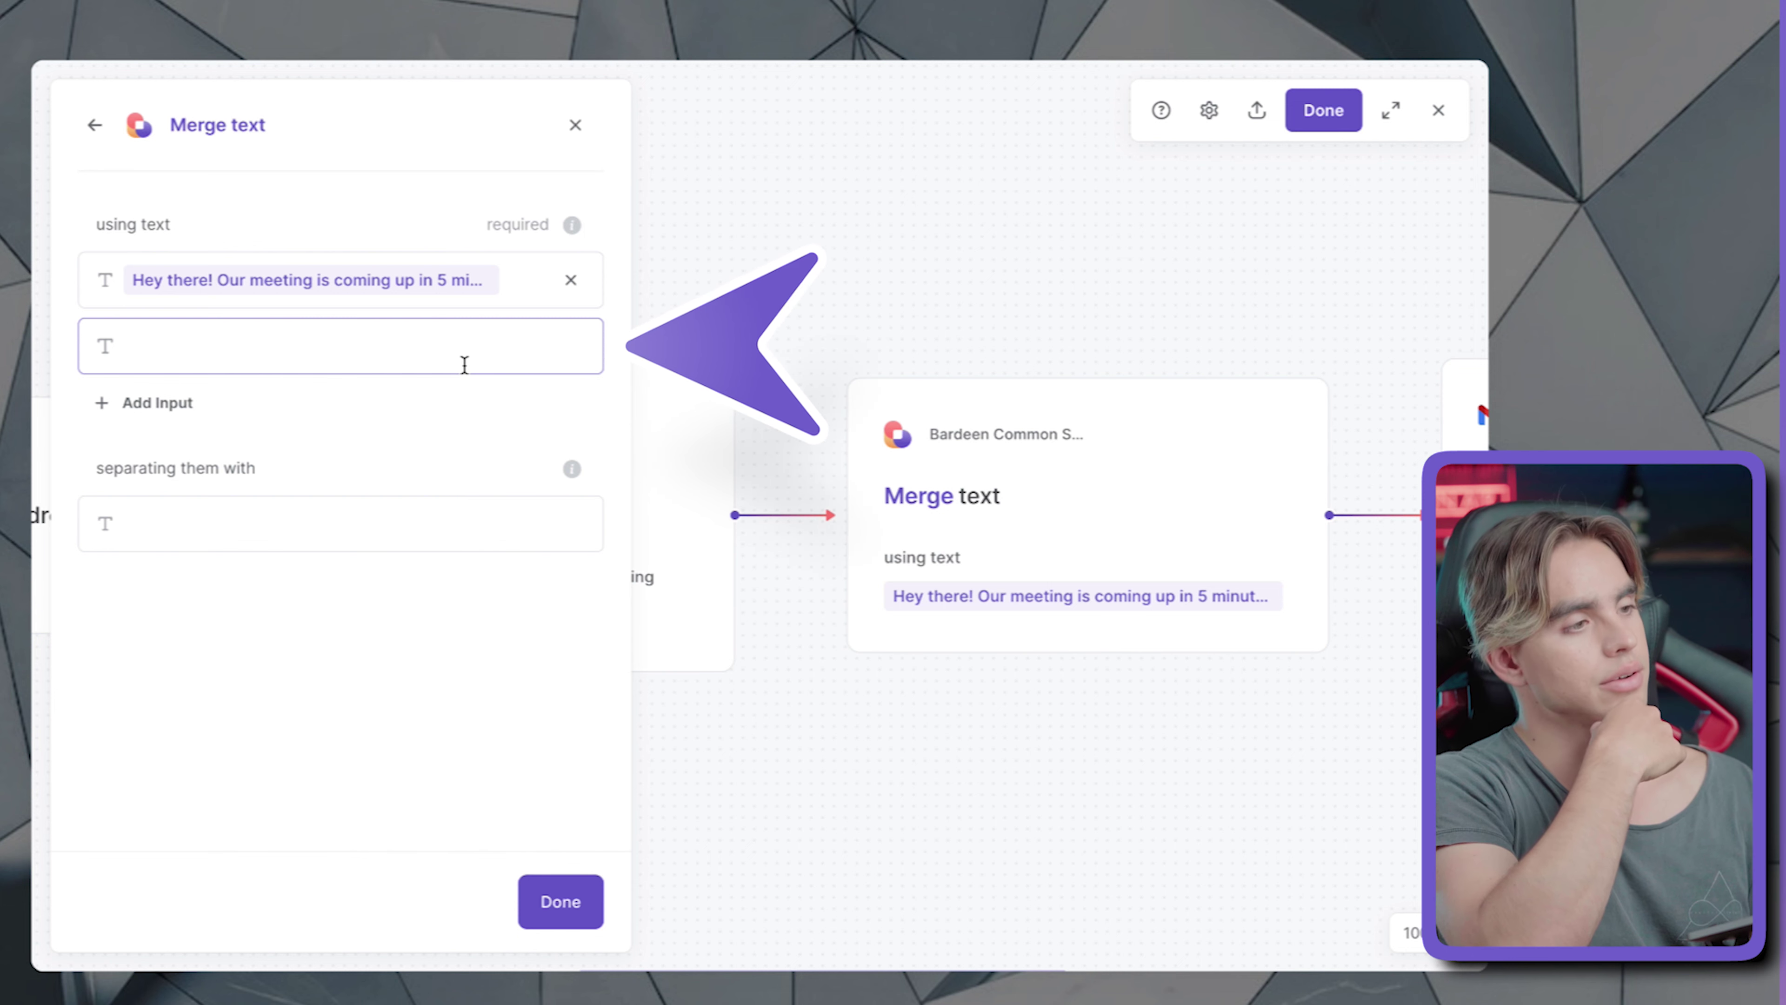
- Add the meeting's Join meeting link as the second text, separated by a space
{"action": "left_click", "coordinate": [467, 365]}
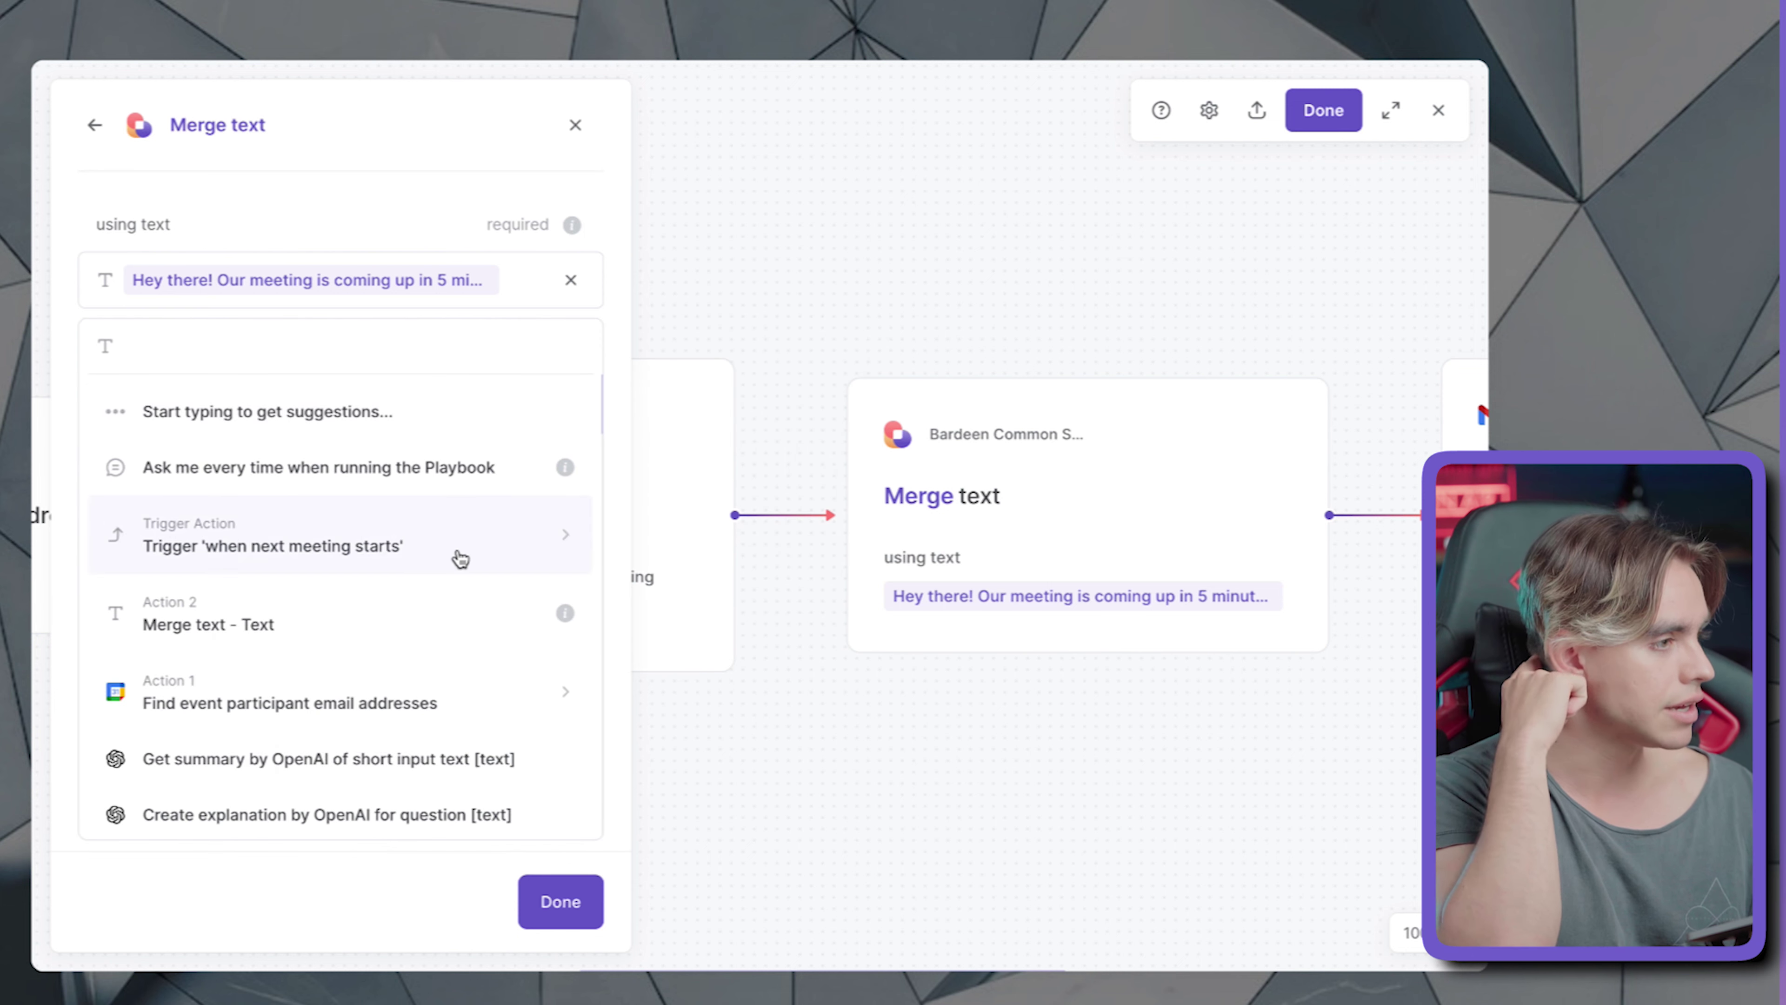
{"action": "left_click", "coordinate": [434, 517]}
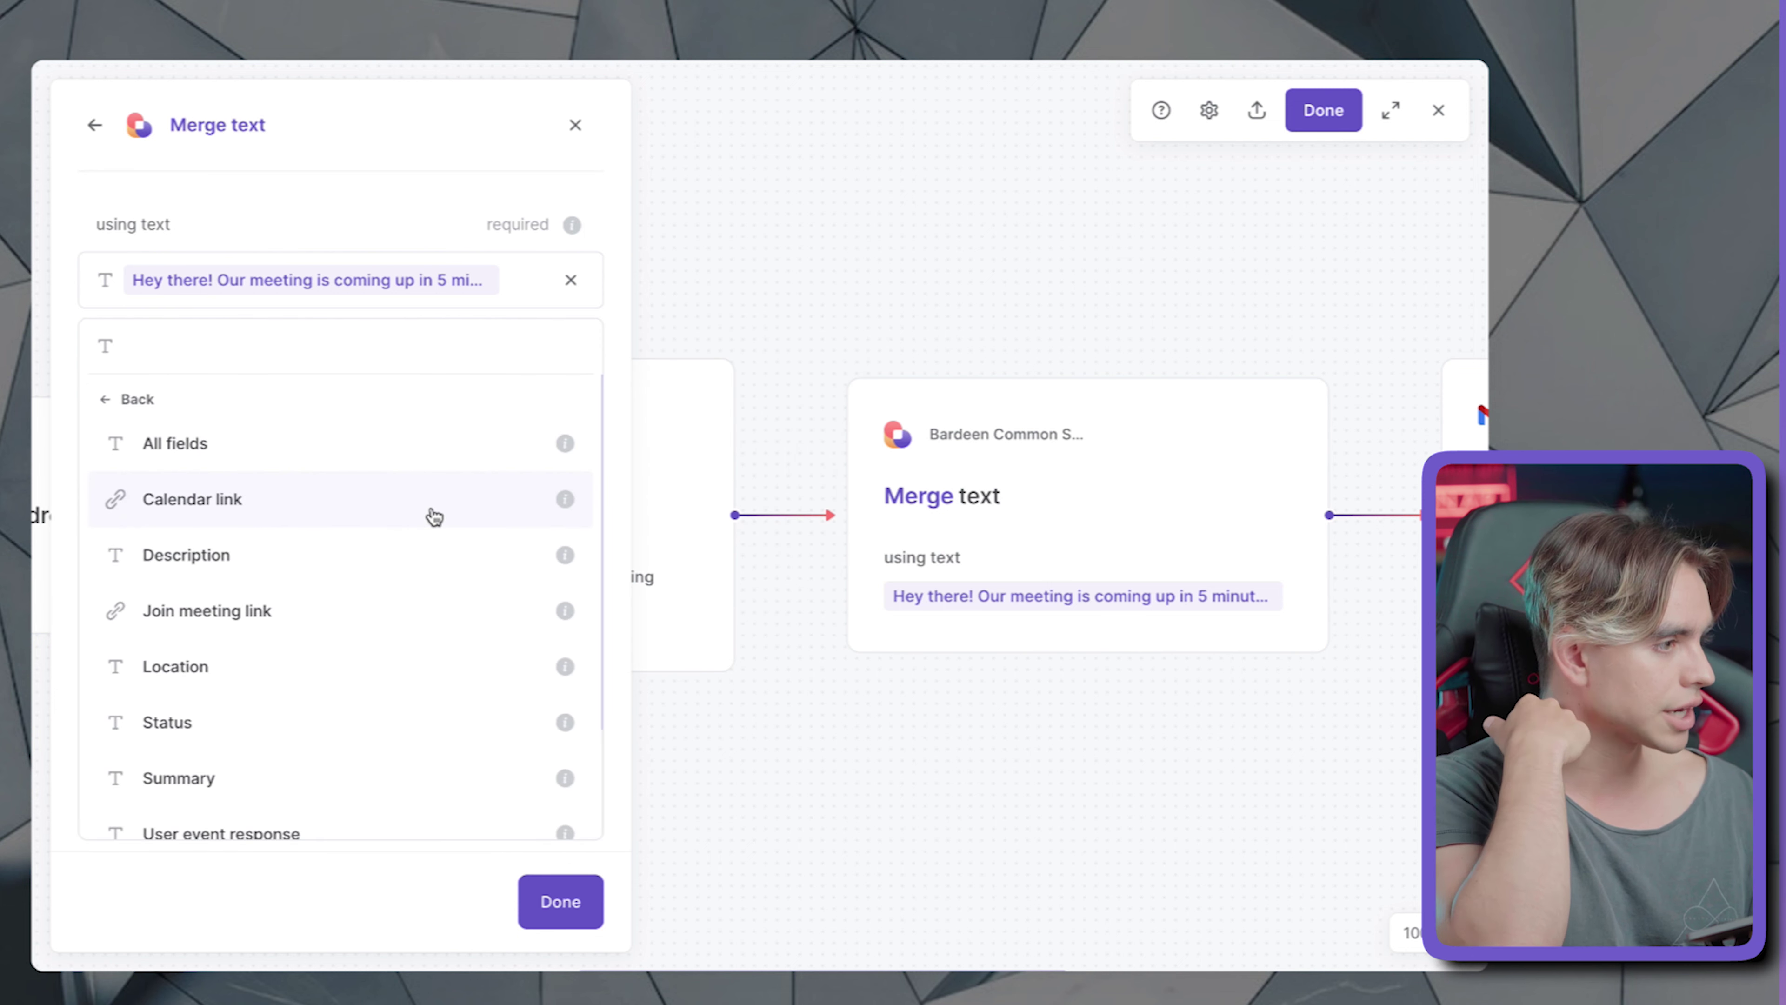
{"action": "scroll", "coordinate": [433, 516], "scroll_direction": "down", "scroll_amount": 2}
{"action": "left_click", "coordinate": [431, 472]}
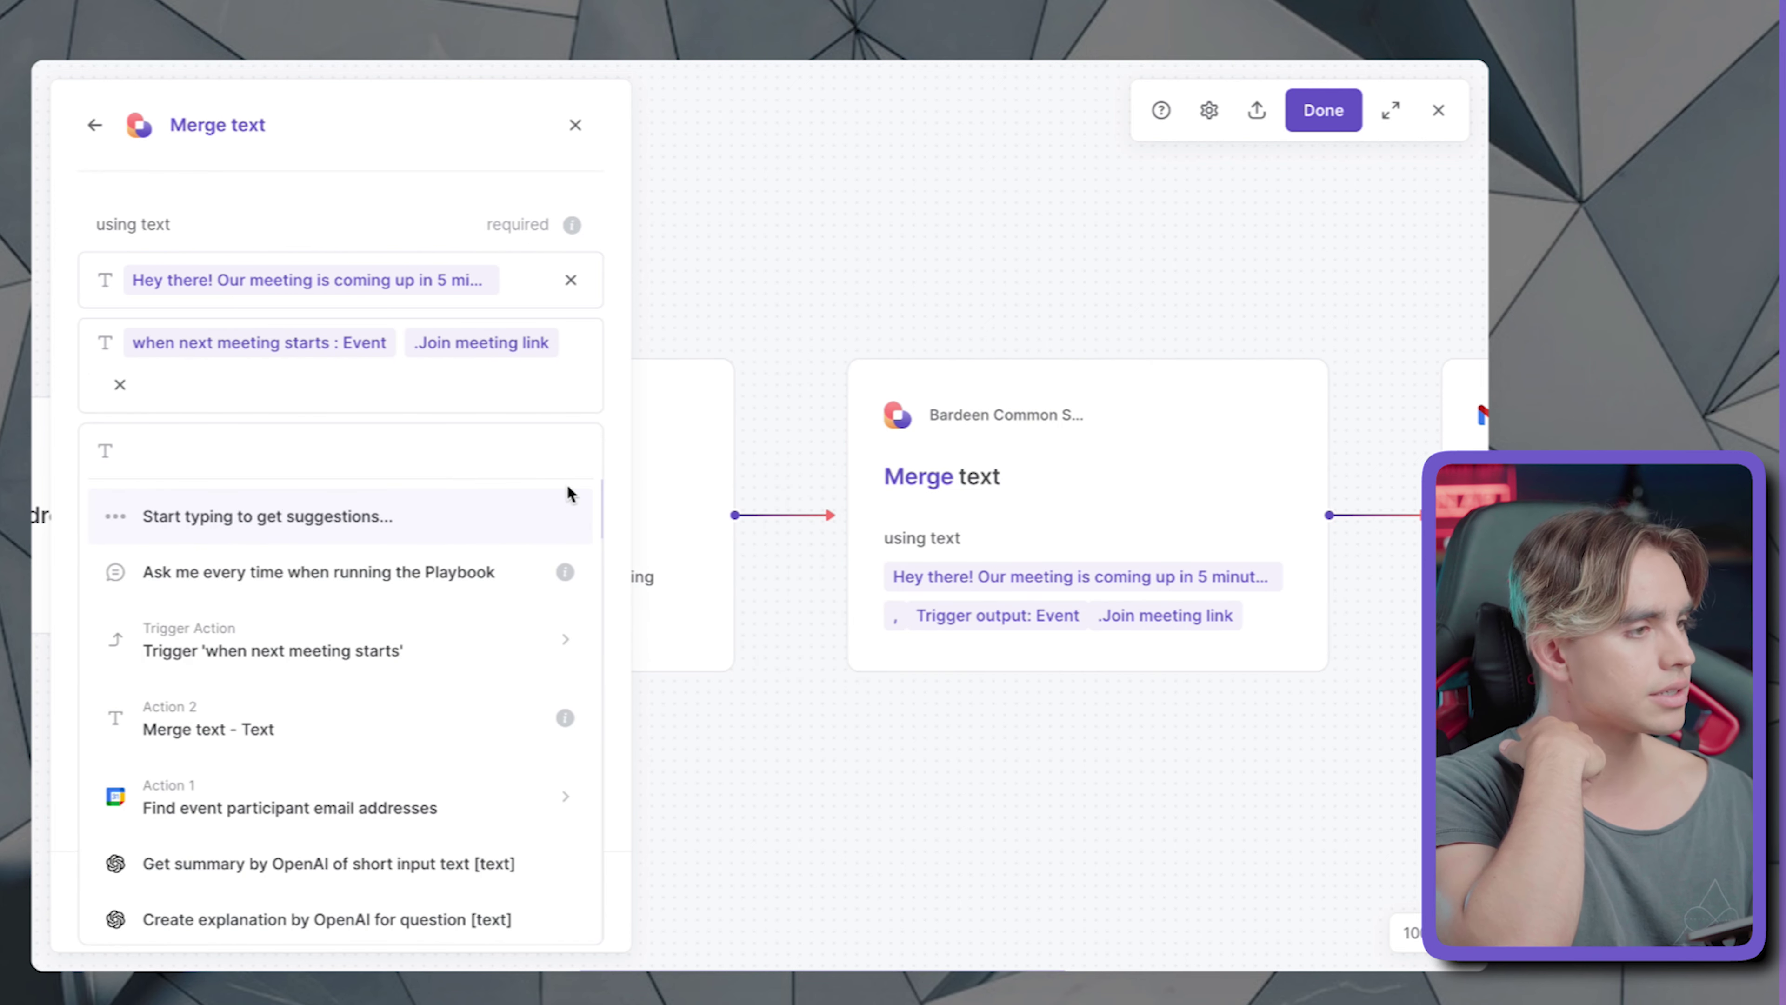
{"action": "left_click", "coordinate": [609, 487]}
{"action": "left_click", "coordinate": [521, 607]}
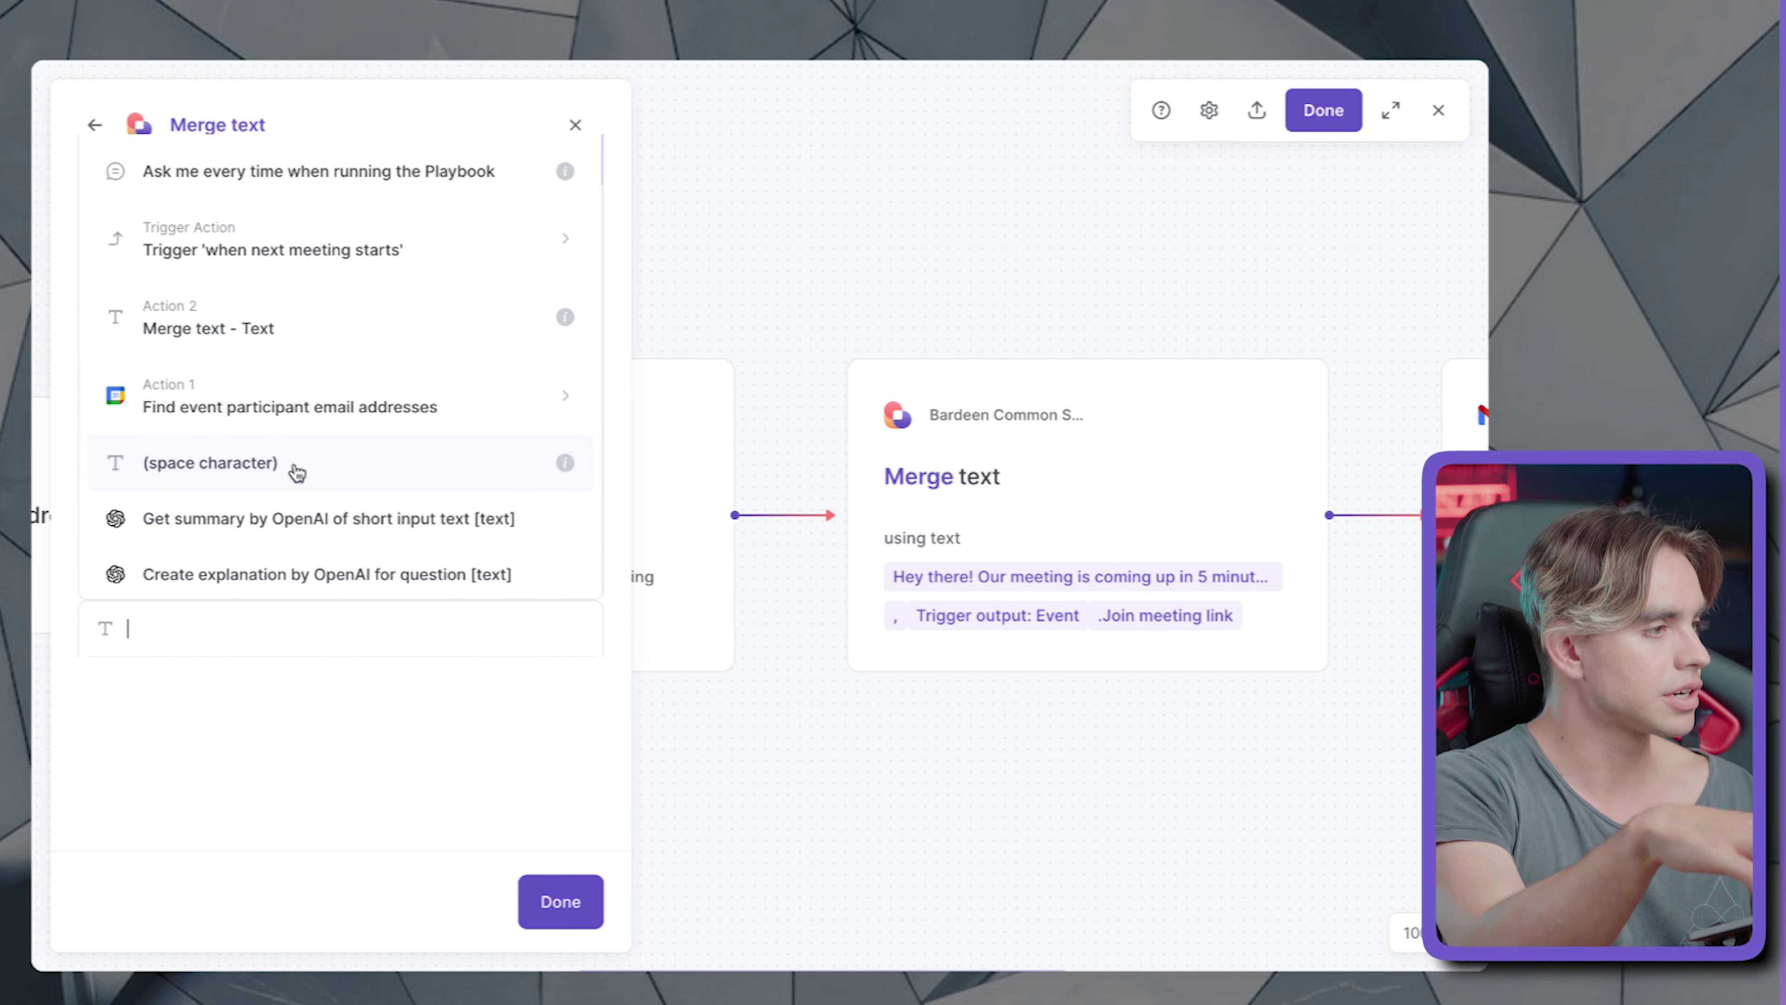
{"action": "key", "text": "BackSpace"}
{"action": "scroll", "coordinate": [298, 476], "scroll_direction": "down", "scroll_amount": 10}
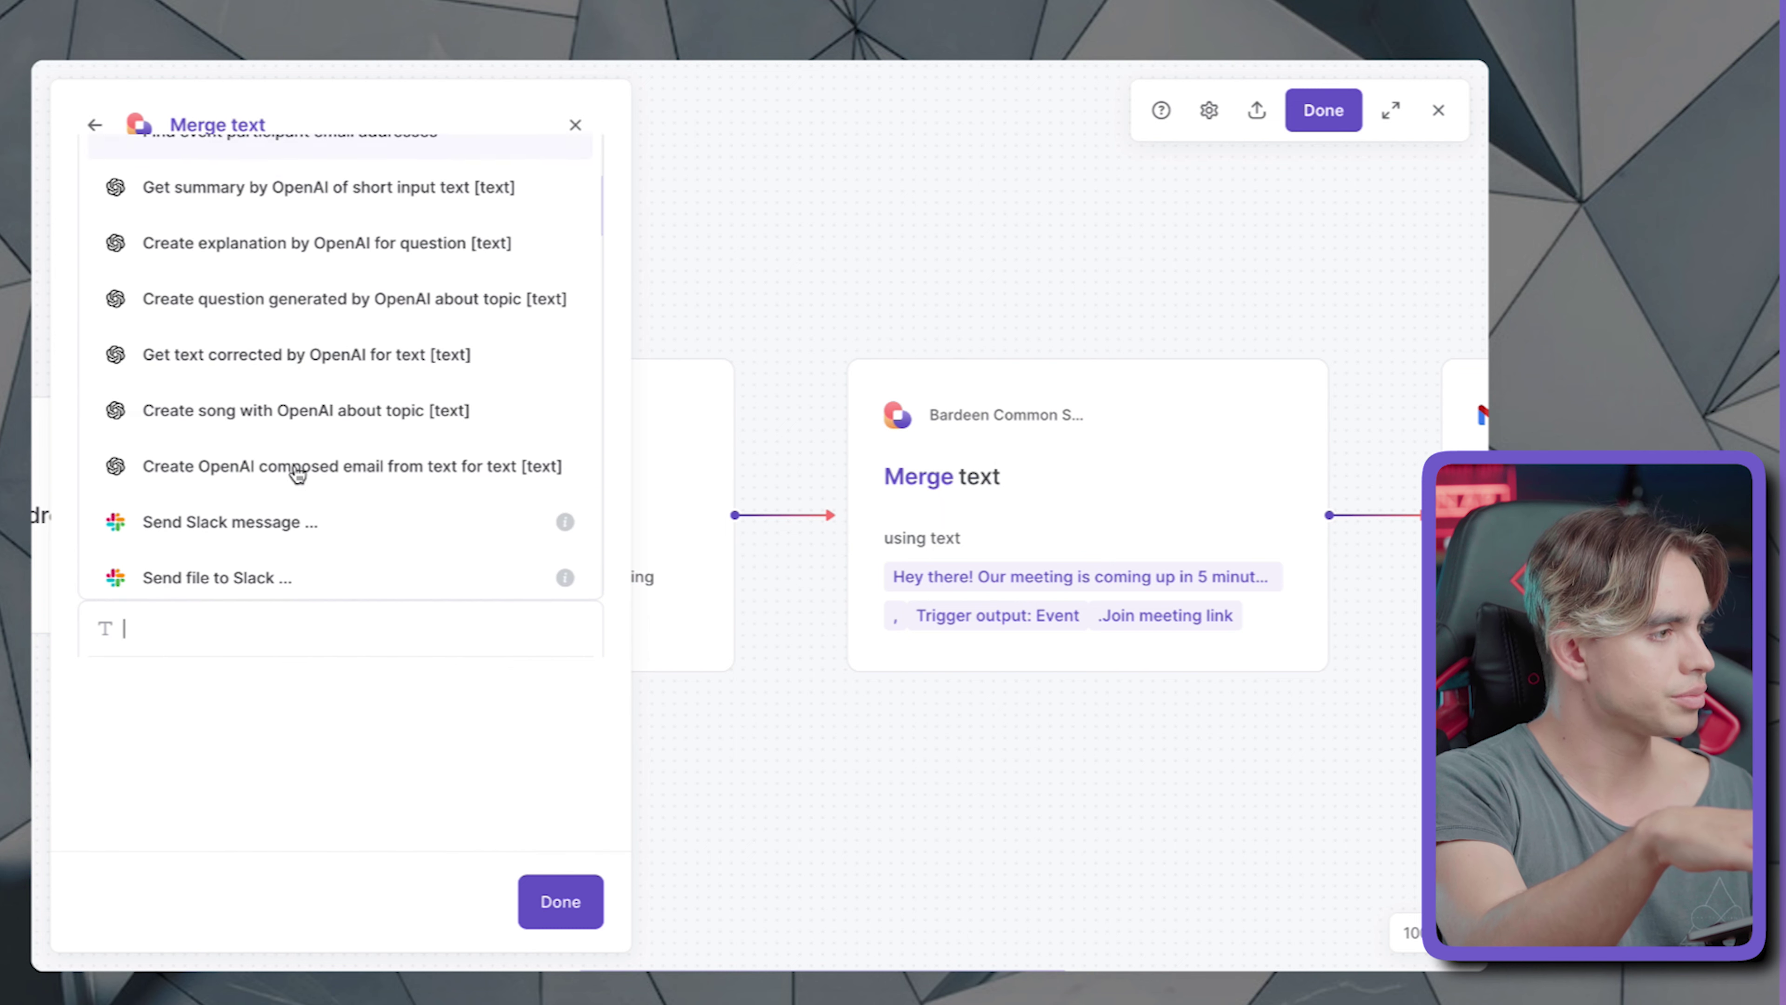
{"action": "scroll", "coordinate": [297, 476], "scroll_direction": "up", "scroll_amount": 10}
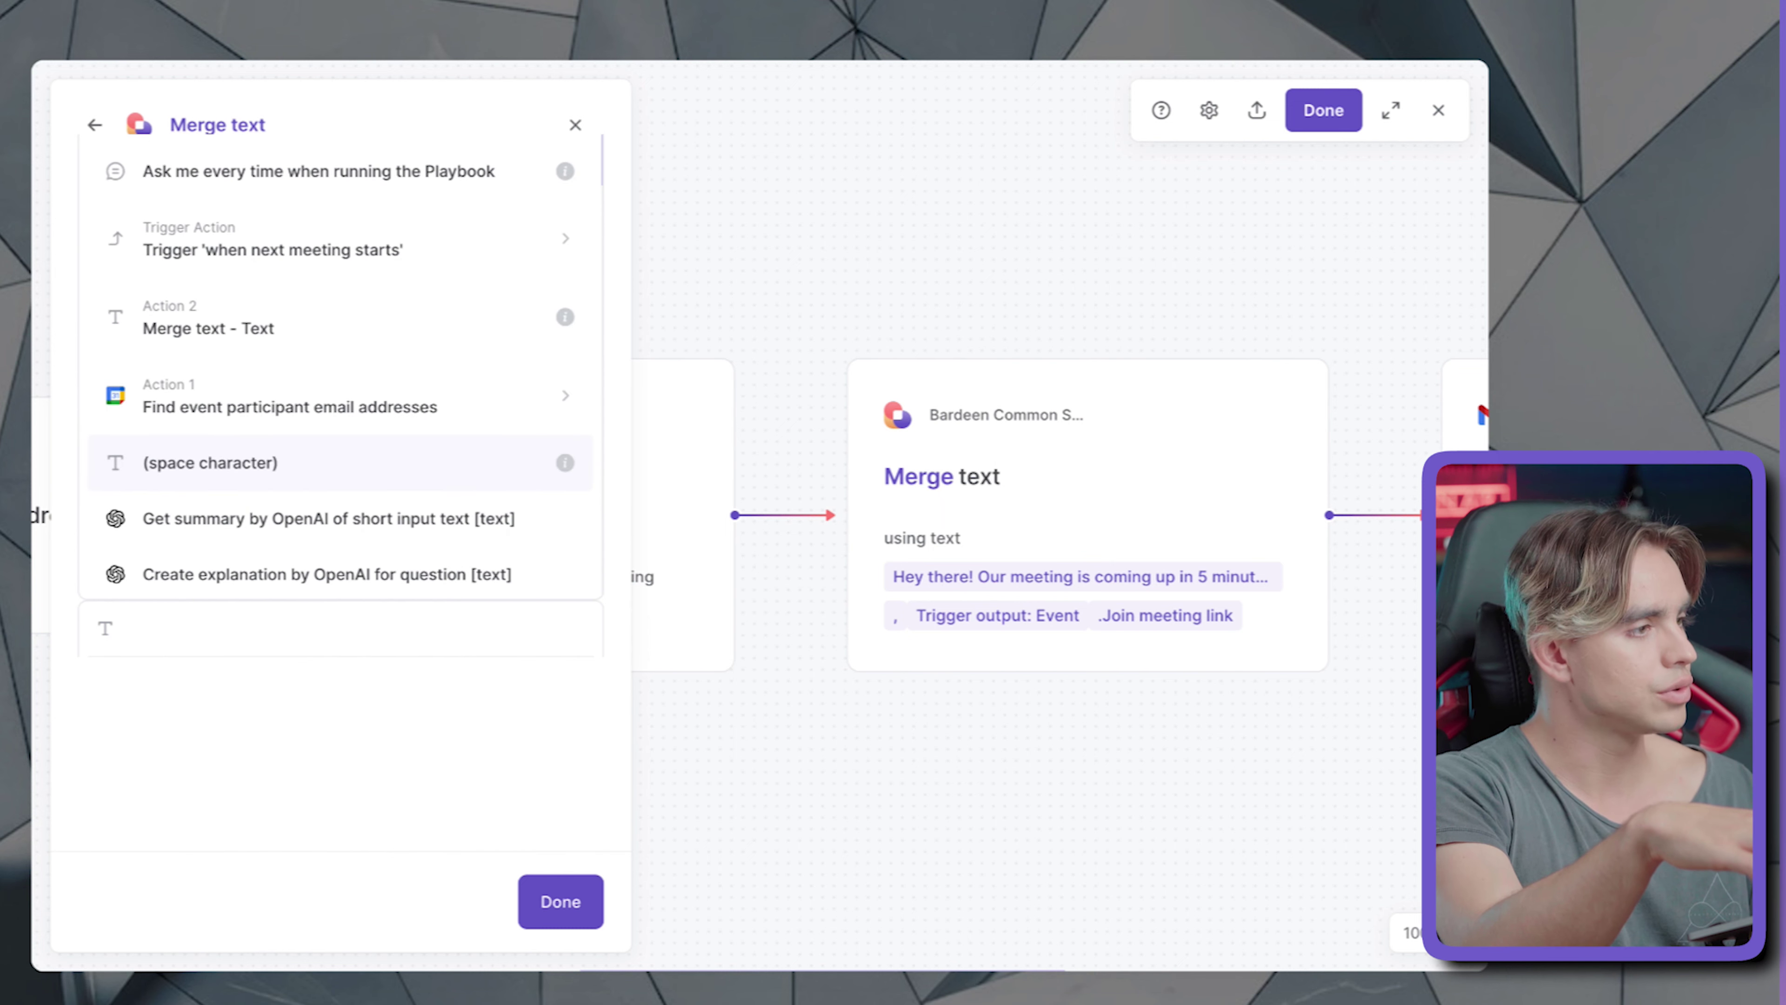
{"action": "left_click", "coordinate": [349, 461]}
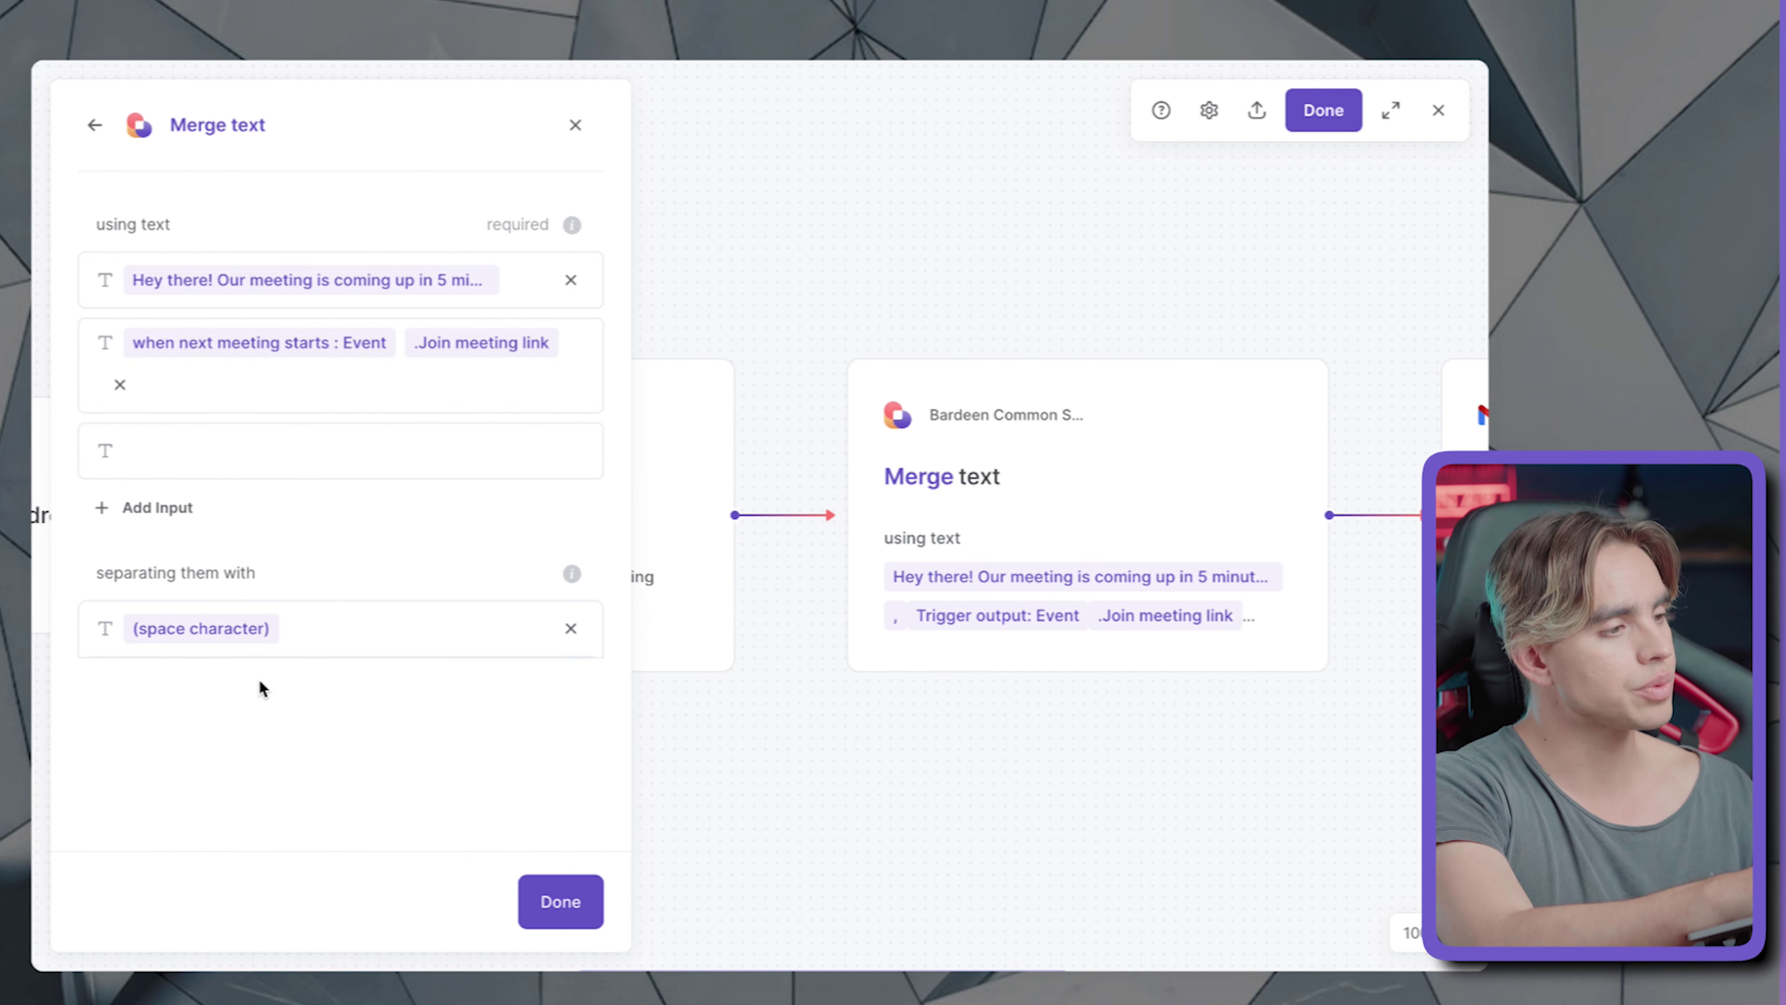
{"action": "left_click", "coordinate": [561, 884]}
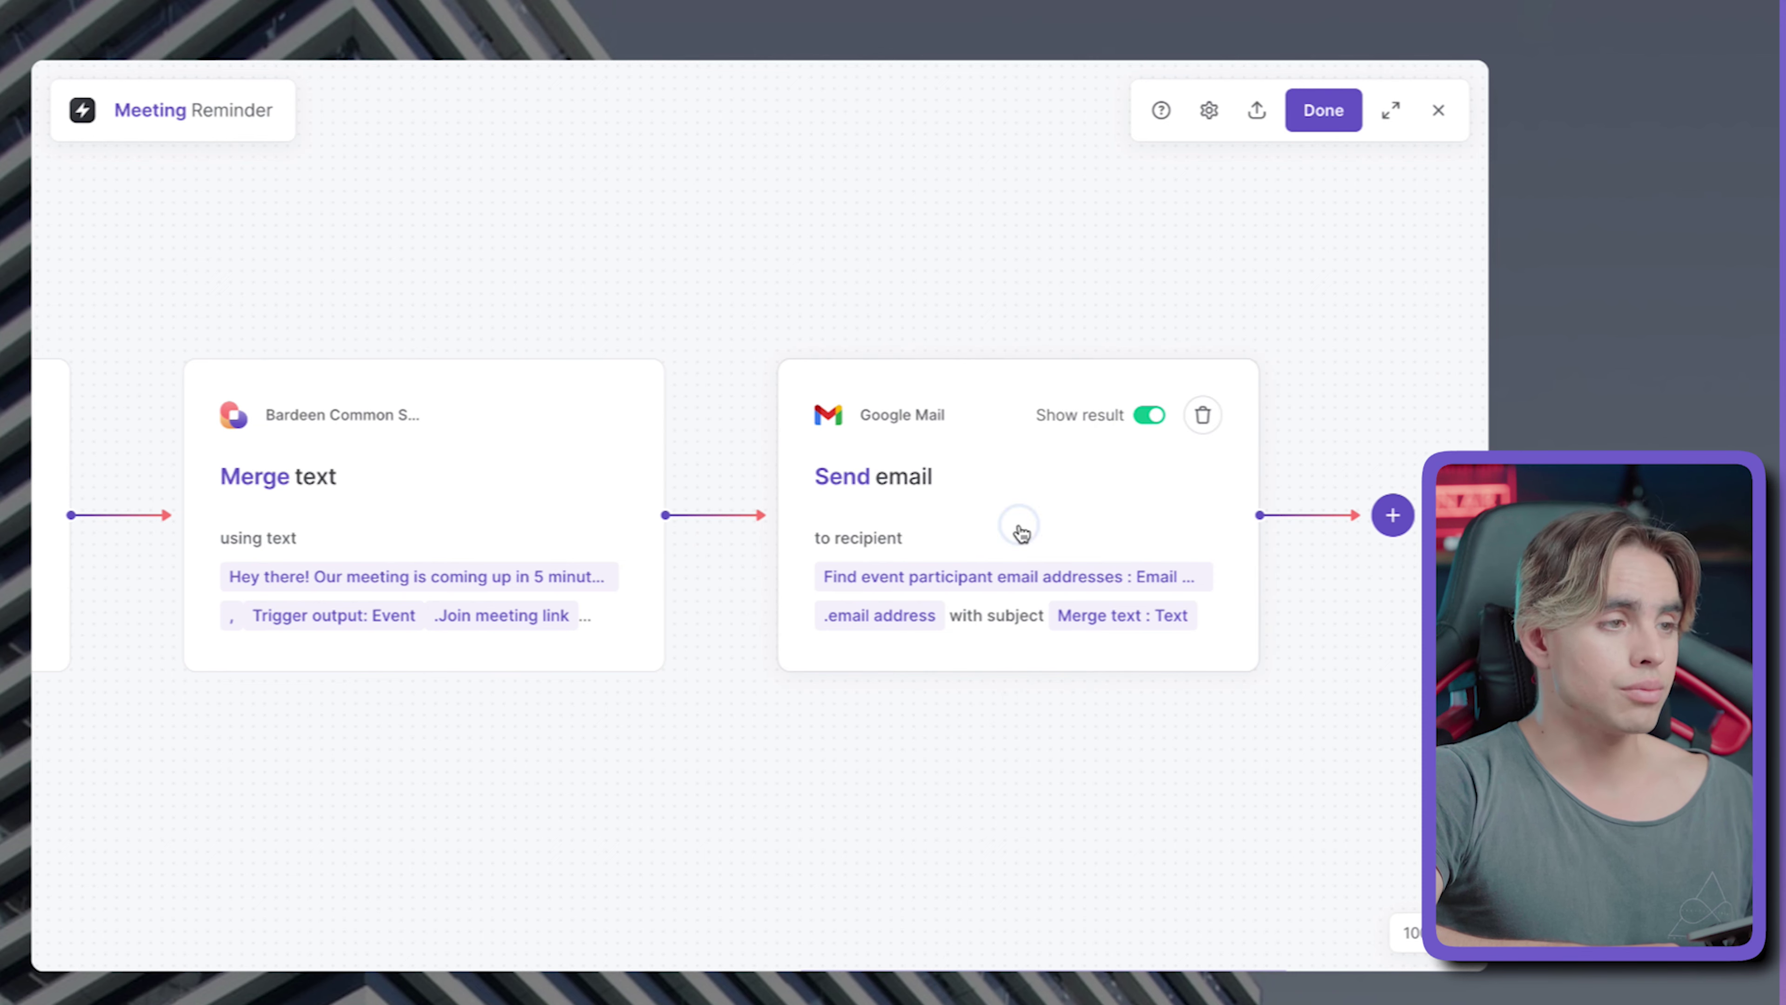
- Put the Action 3 'Merge text - Text' output into the Send email message body
{"action": "left_click", "coordinate": [1021, 532]}
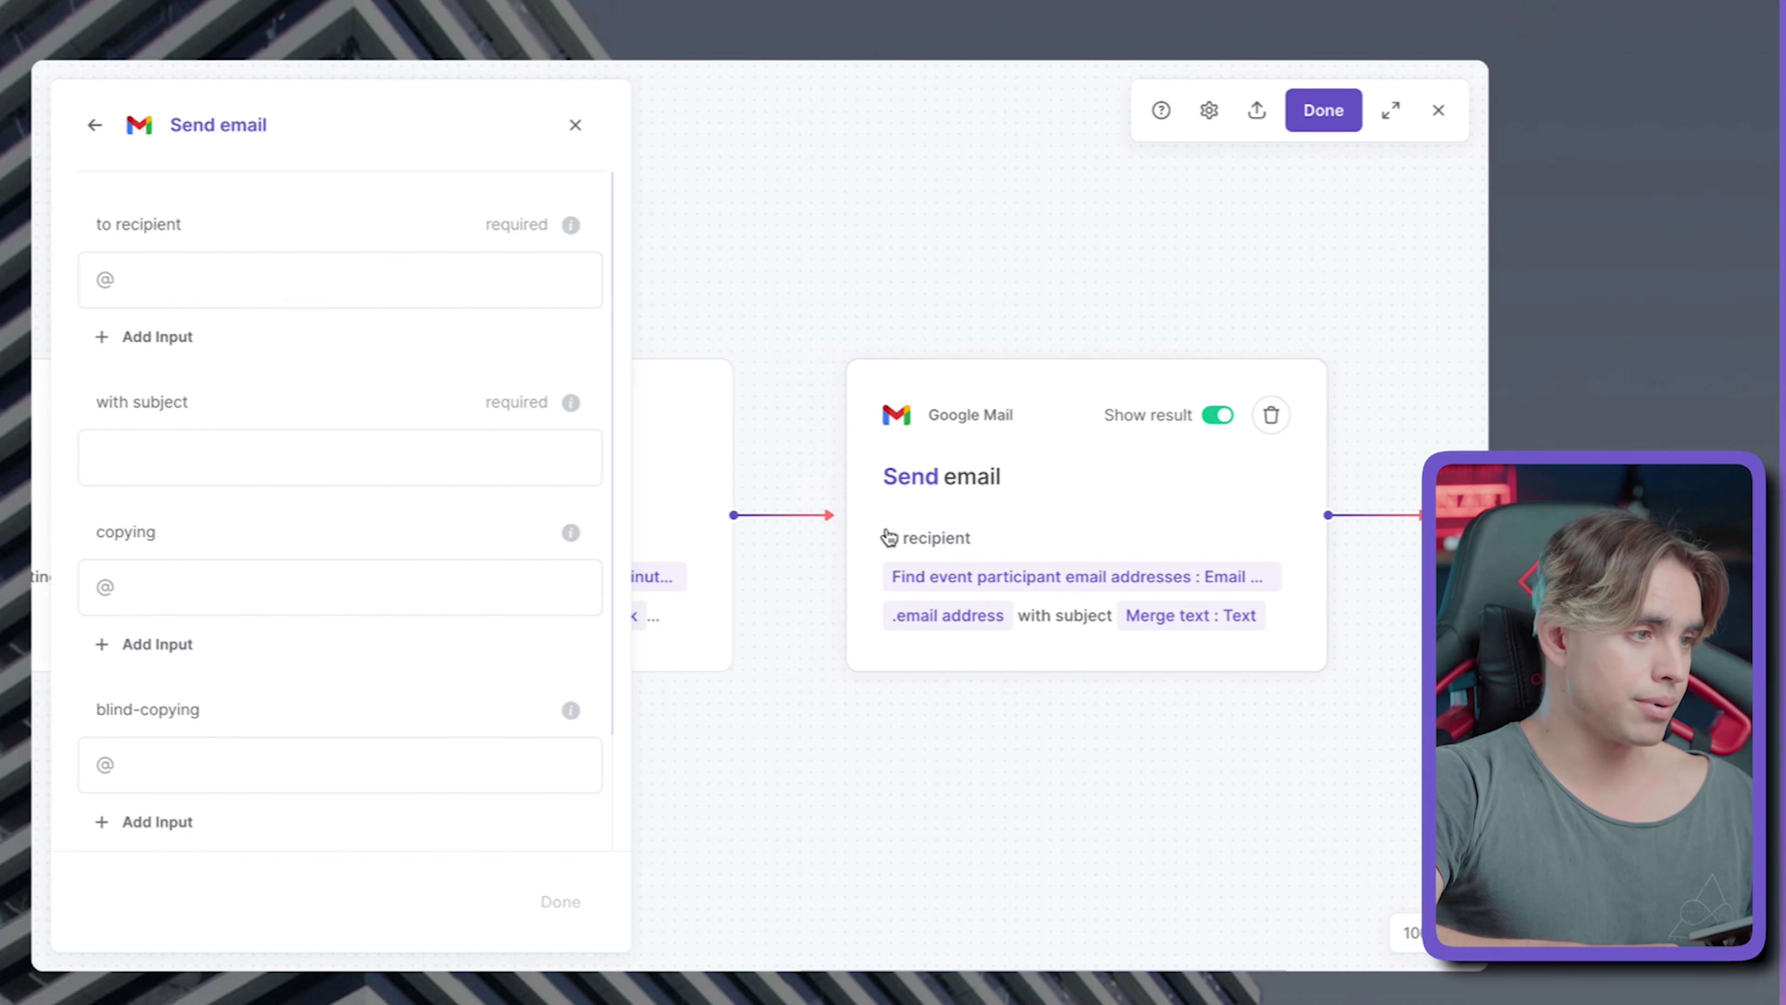
{"action": "left_click", "coordinate": [366, 693]}
{"action": "left_click", "coordinate": [319, 404]}
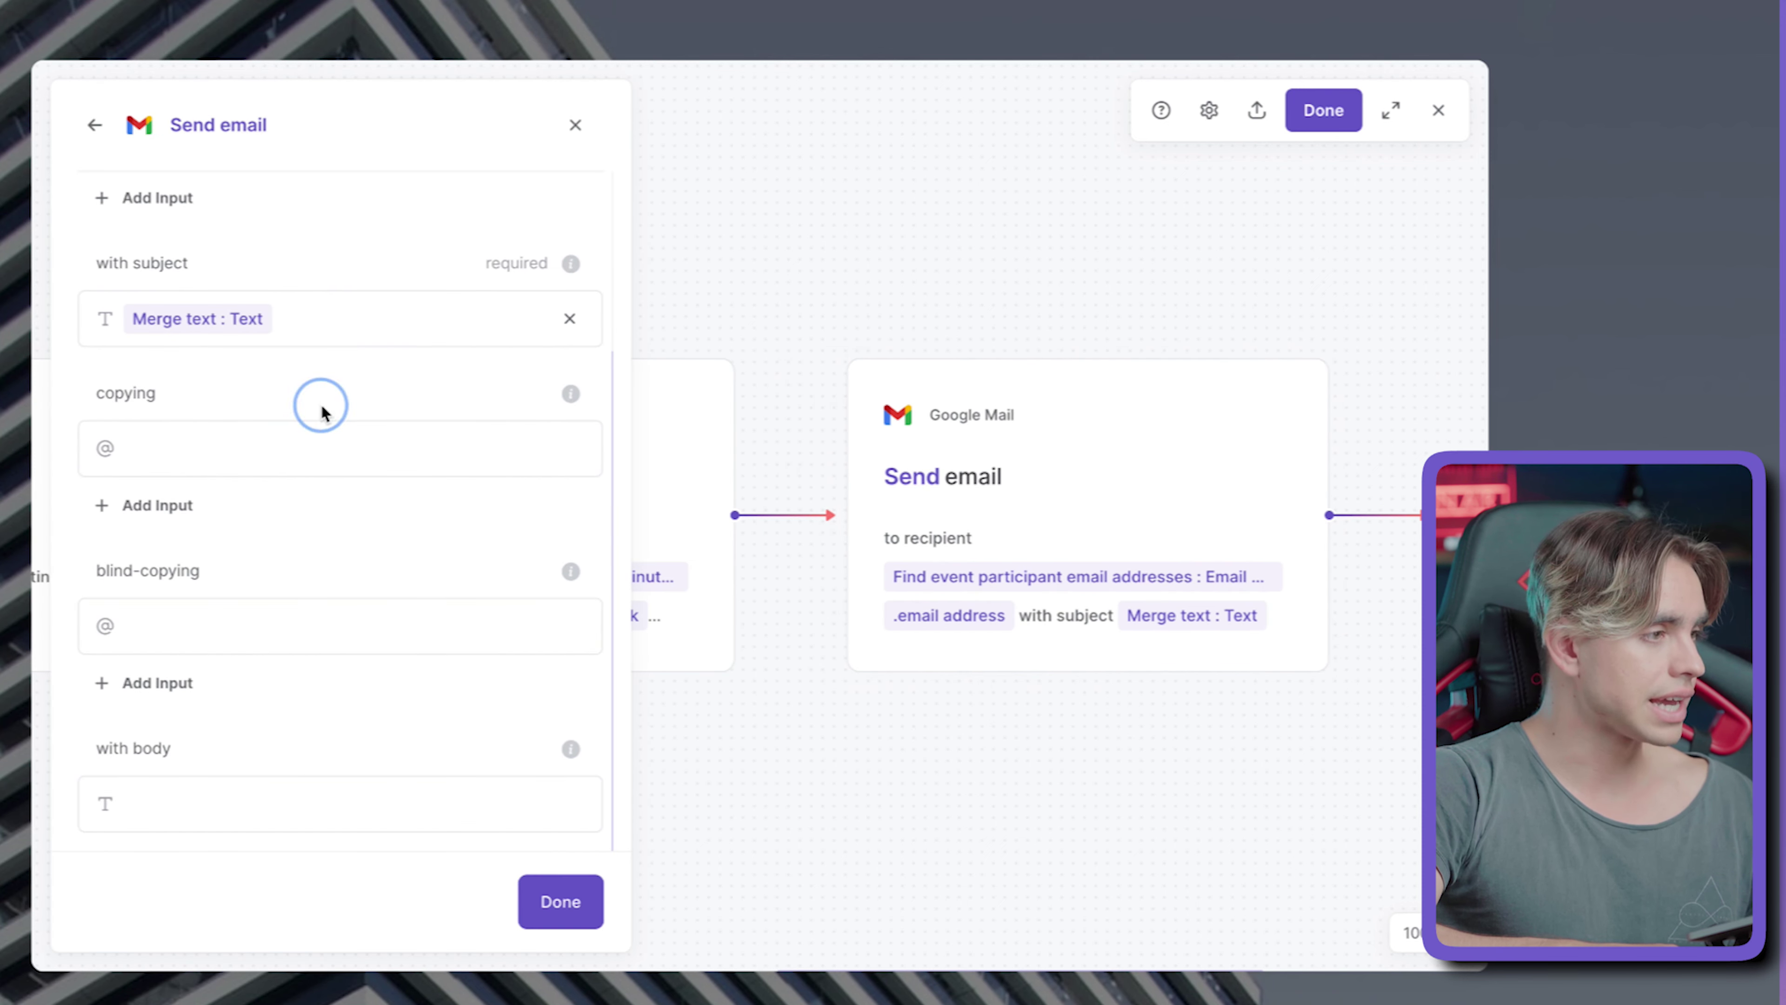
{"action": "left_click", "coordinate": [251, 801]}
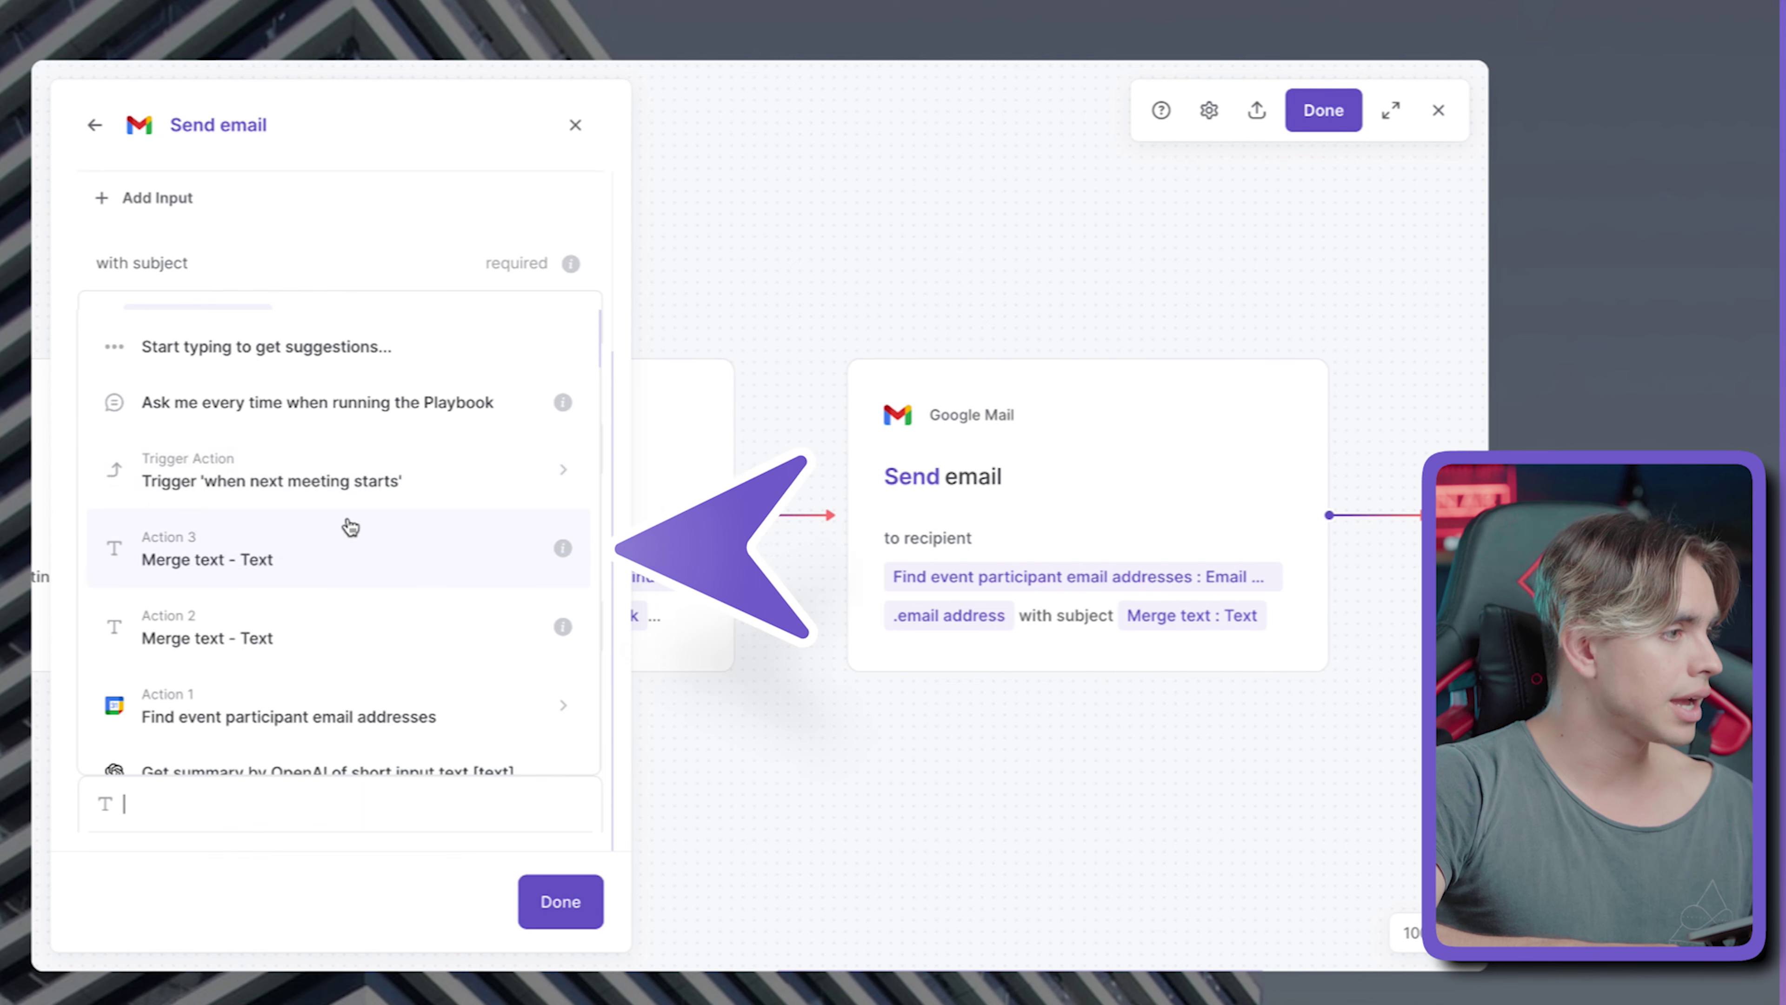
{"action": "left_click", "coordinate": [358, 532]}
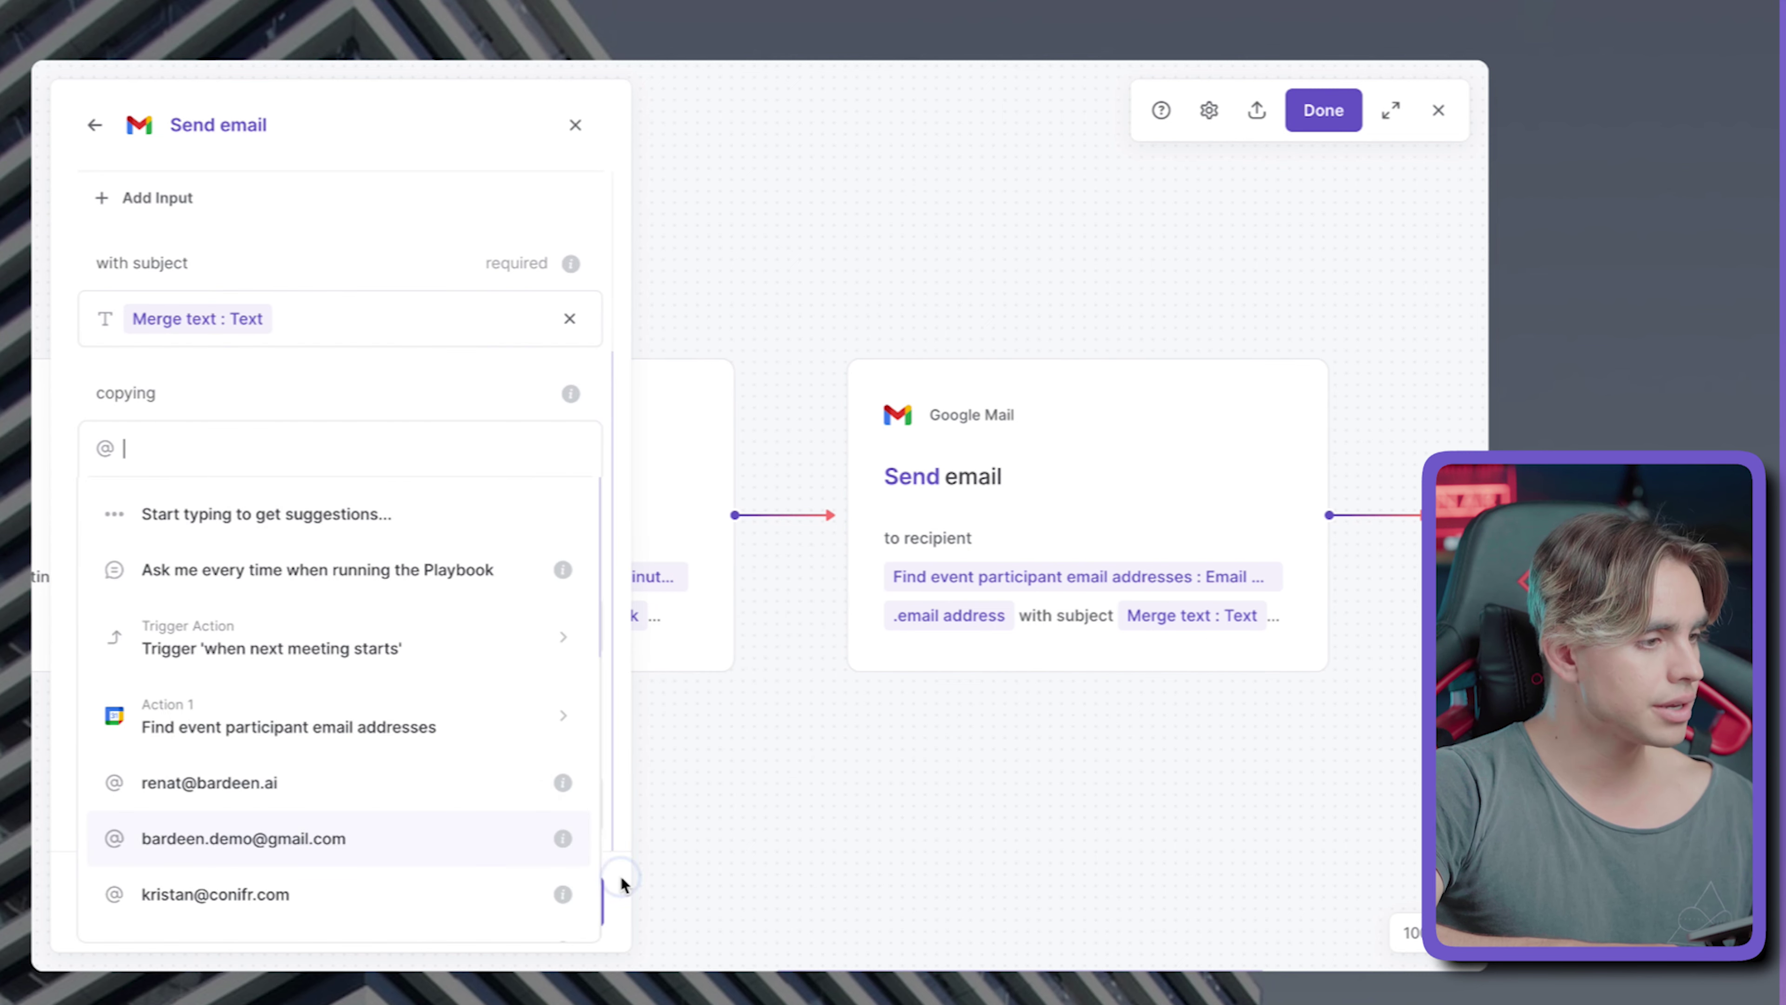
{"action": "left_click", "coordinate": [609, 861]}
{"action": "left_click", "coordinate": [584, 902]}
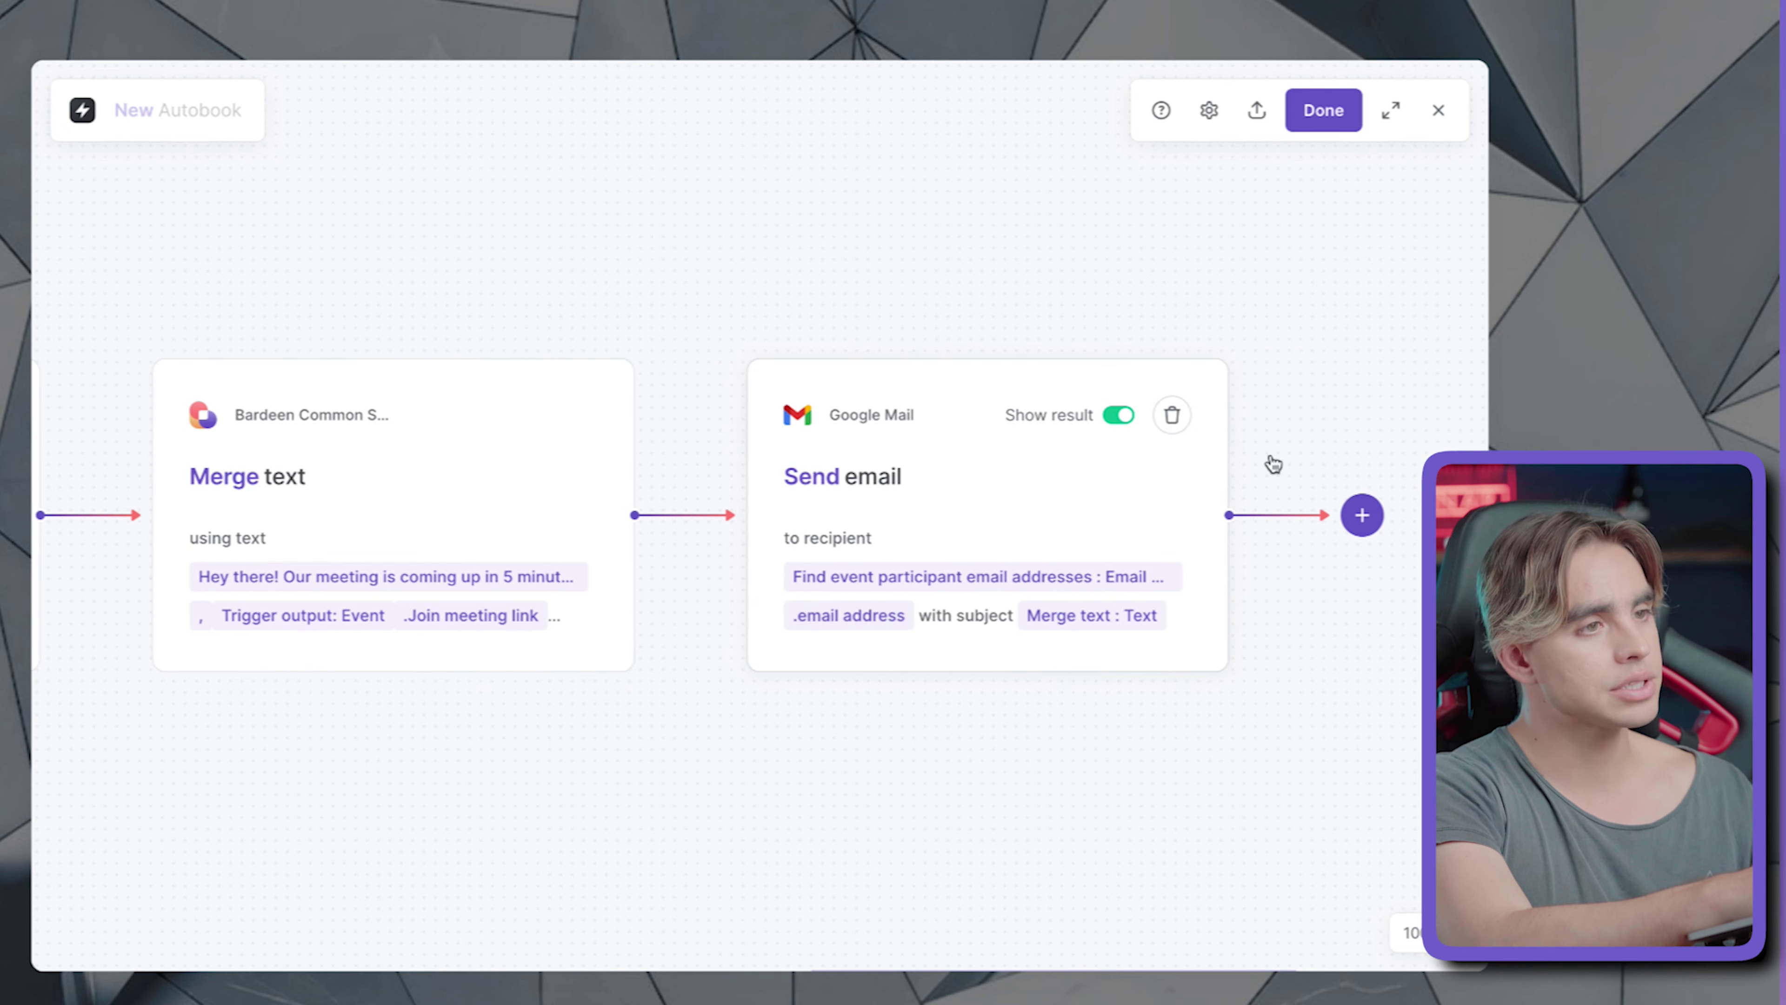
- Name the autobook 'Meeting Reminder', save it, and toggle its card on
{"action": "left_click", "coordinate": [1348, 109]}
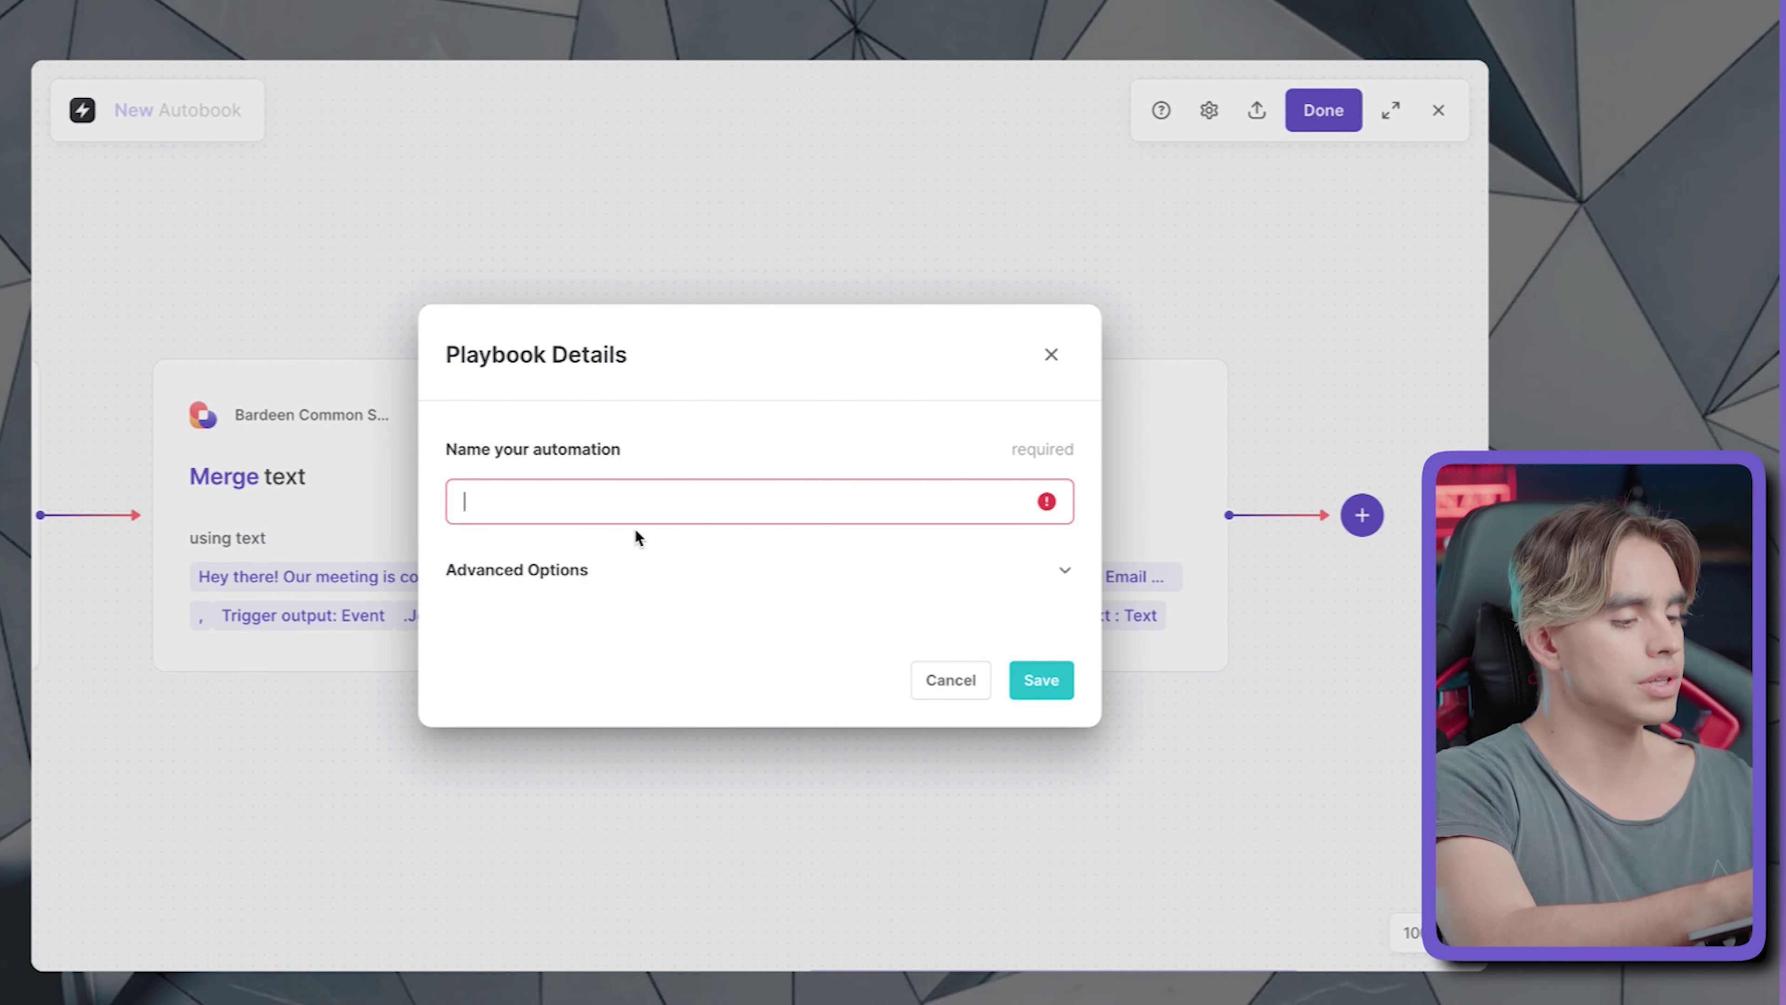
{"action": "type", "text": "Meeting Reminder"}
{"action": "left_click", "coordinate": [1041, 679]}
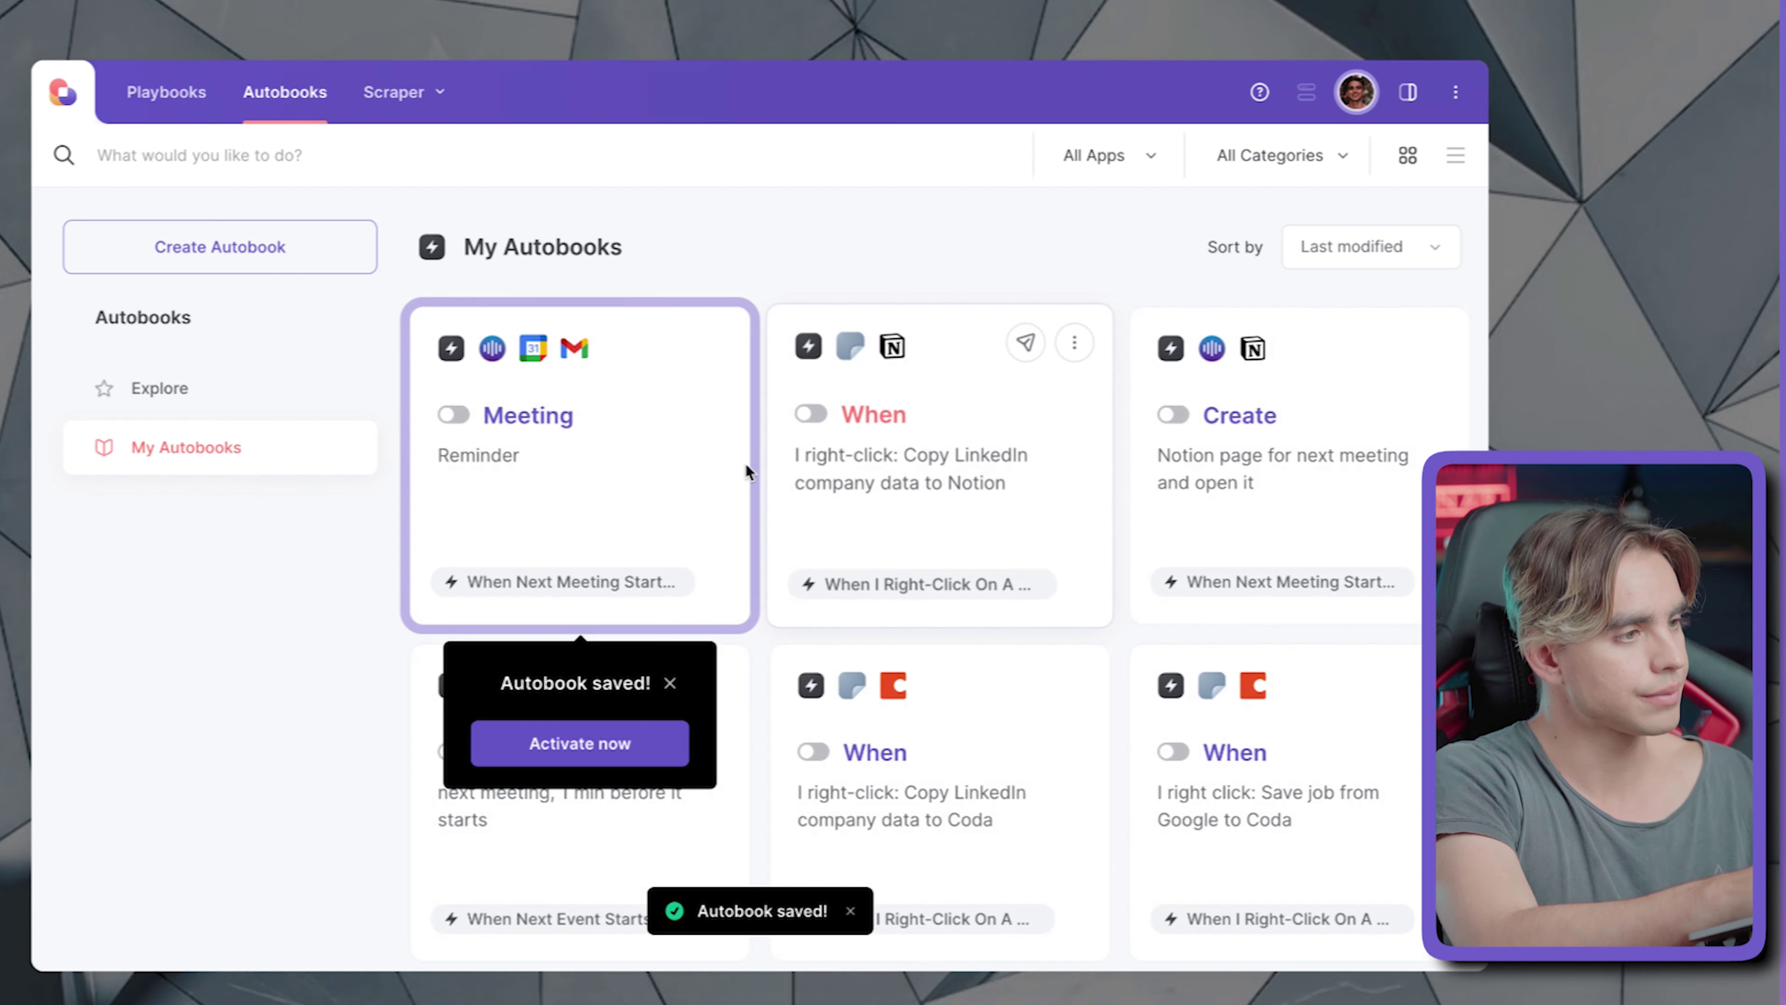
{"action": "left_click", "coordinate": [452, 414]}
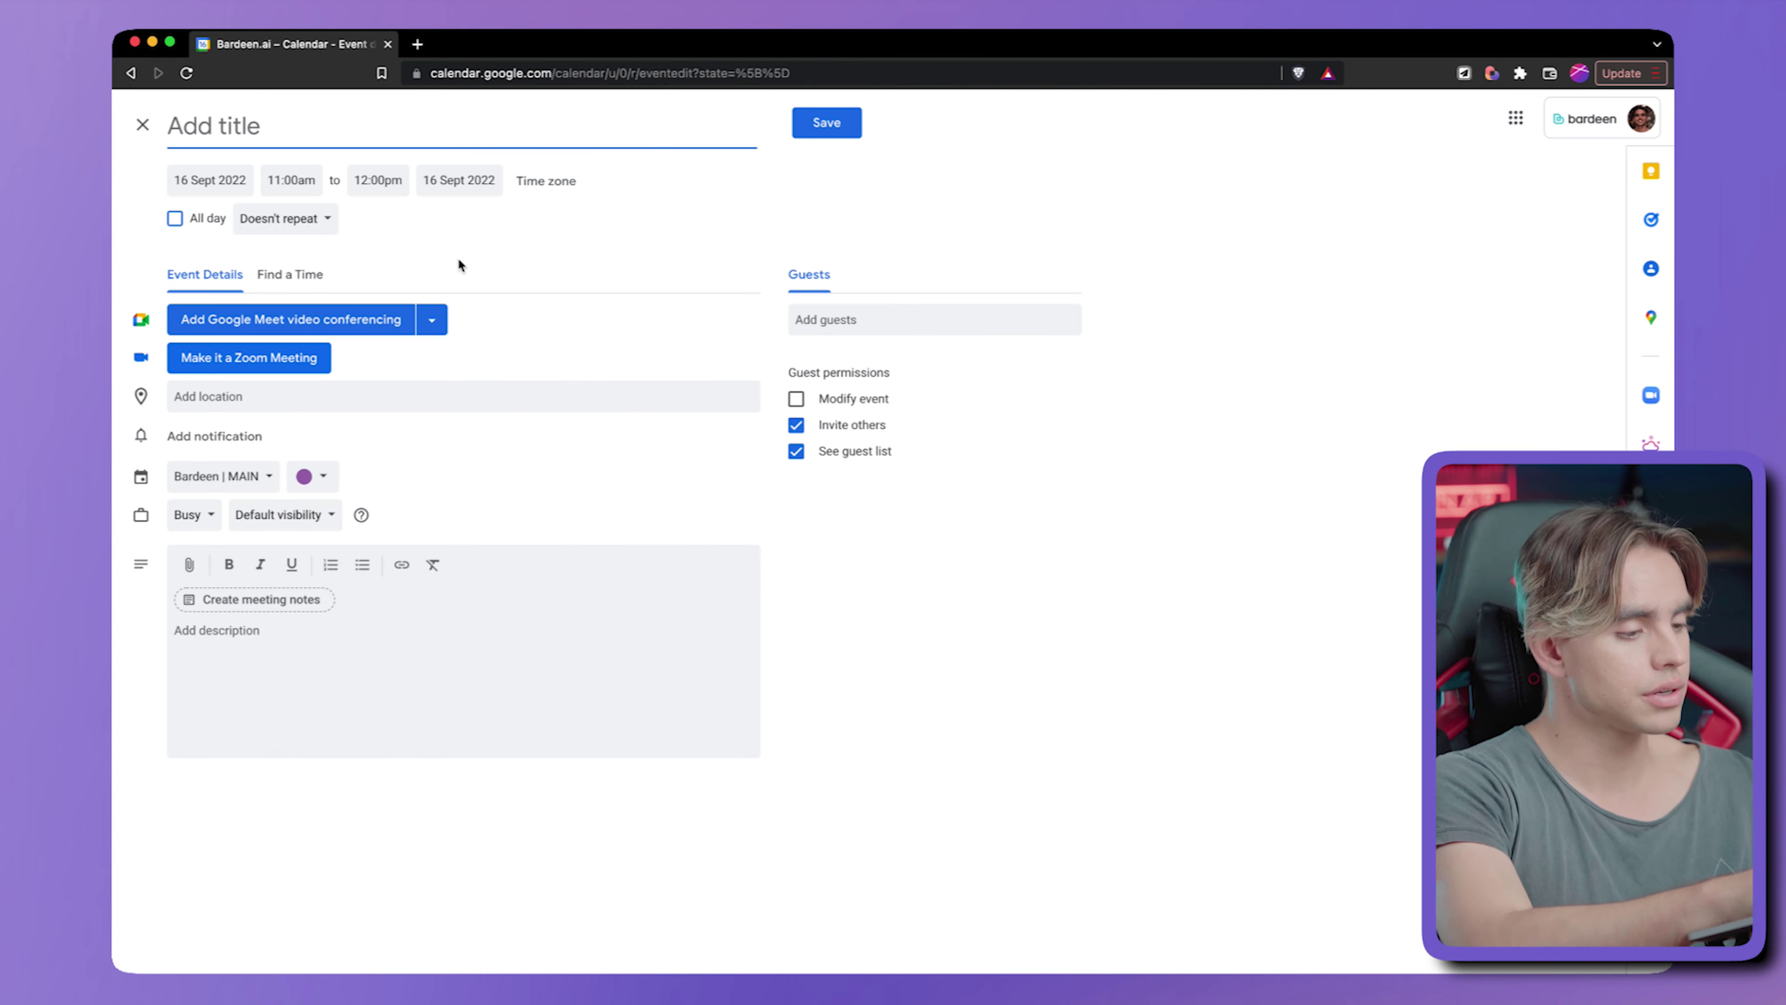
- Title the event 'Demo Meeting with Youtube buddies', add the demo guest, and attach a Zoom meeting
{"action": "type", "text": "Demo Mee"}
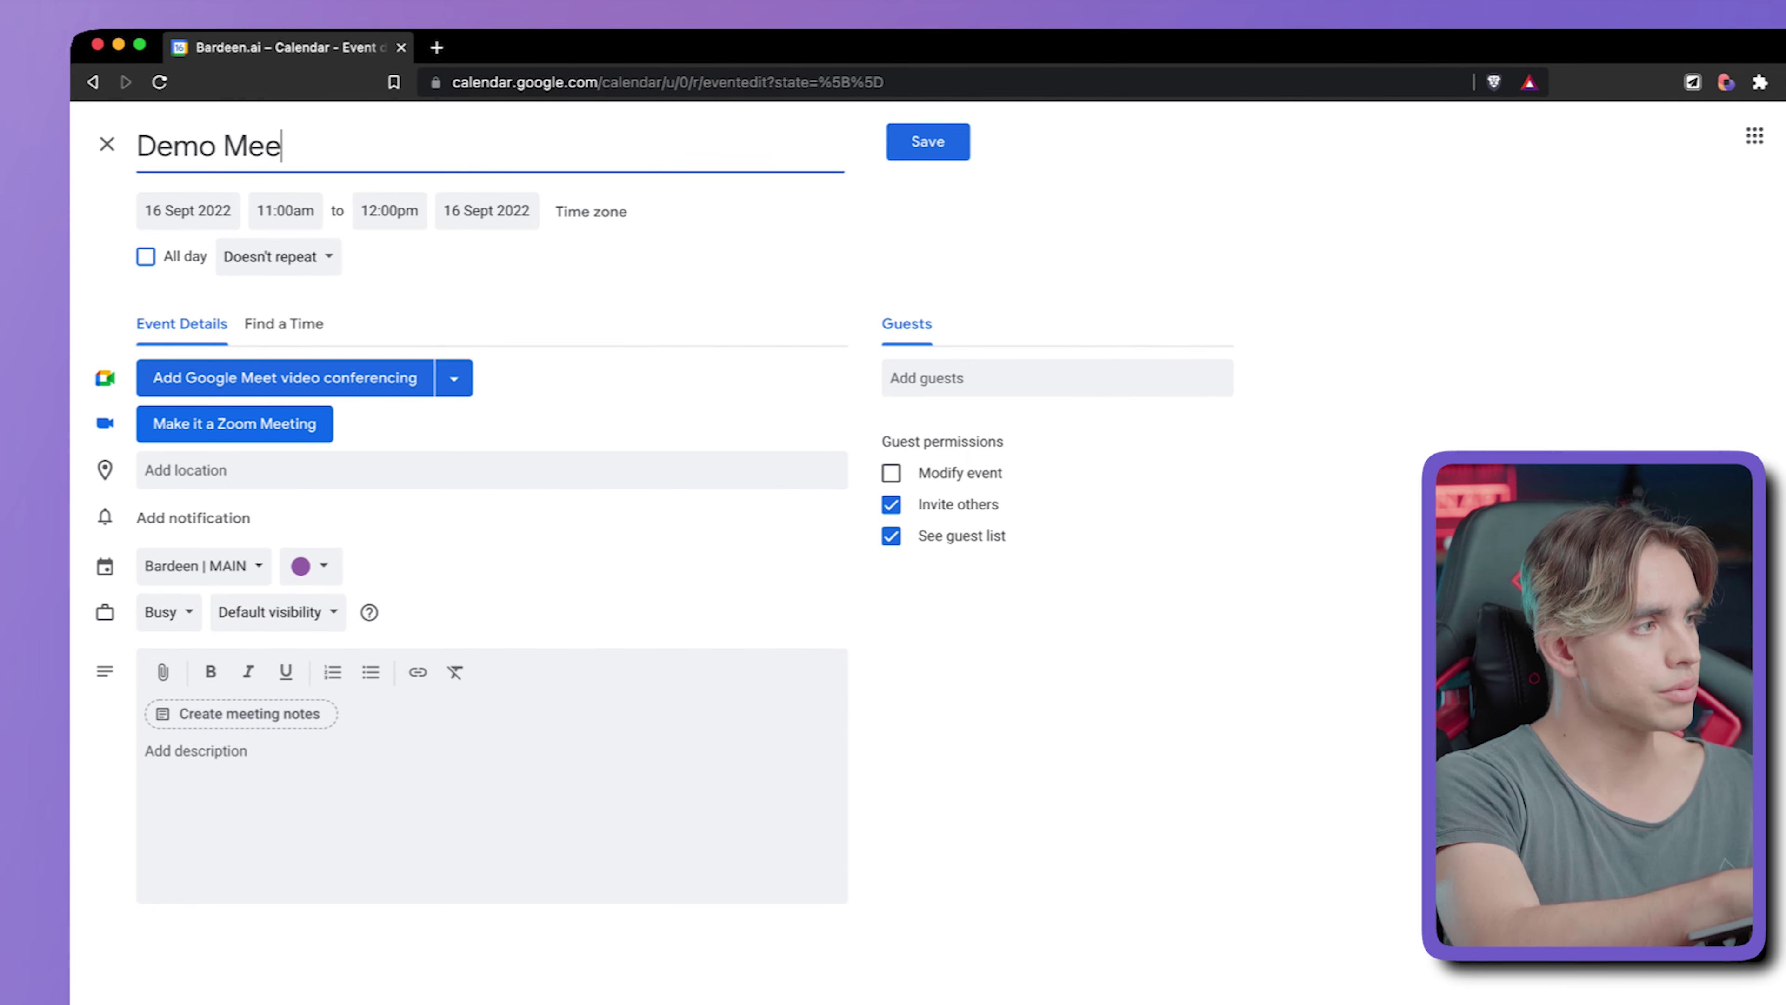
{"action": "type", "text": "ting with Youtube buddies"}
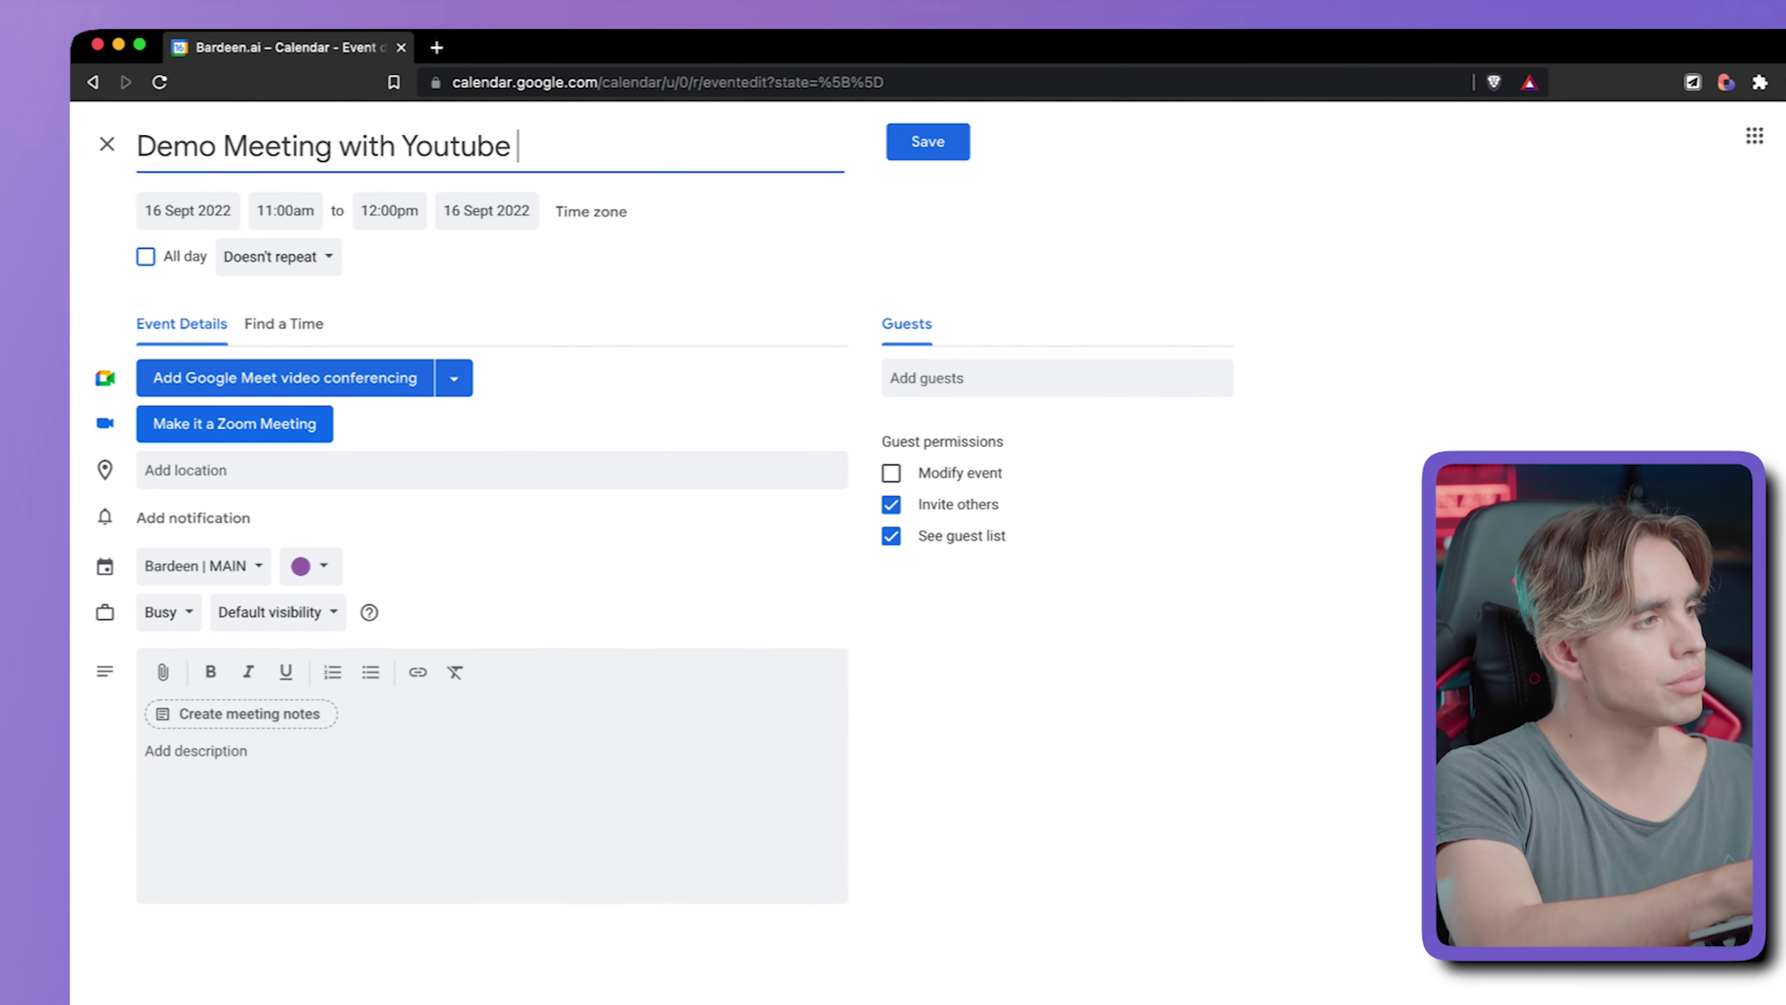
{"action": "left_click", "coordinate": [949, 379]}
{"action": "type", "text": "demo"}
{"action": "left_click", "coordinate": [1013, 432]}
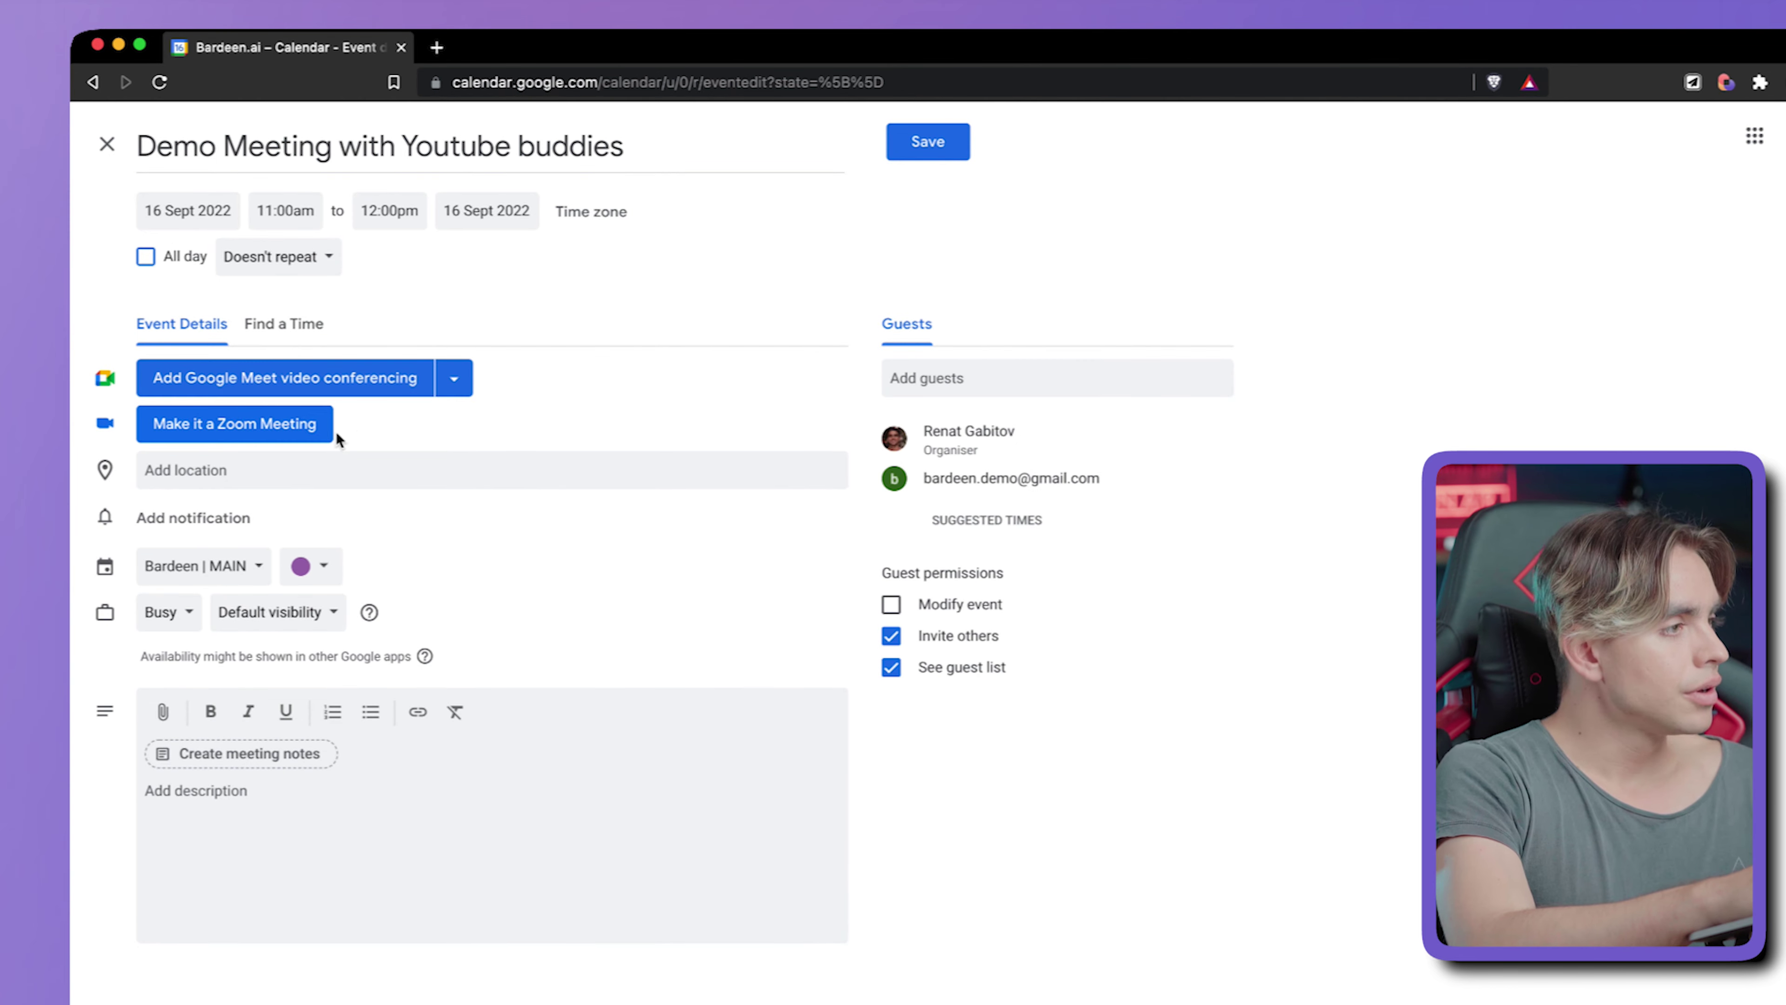
{"action": "left_click", "coordinate": [326, 416]}
- Set the start time to 10:50am, save the event, and invite all guests
{"action": "left_click", "coordinate": [299, 224]}
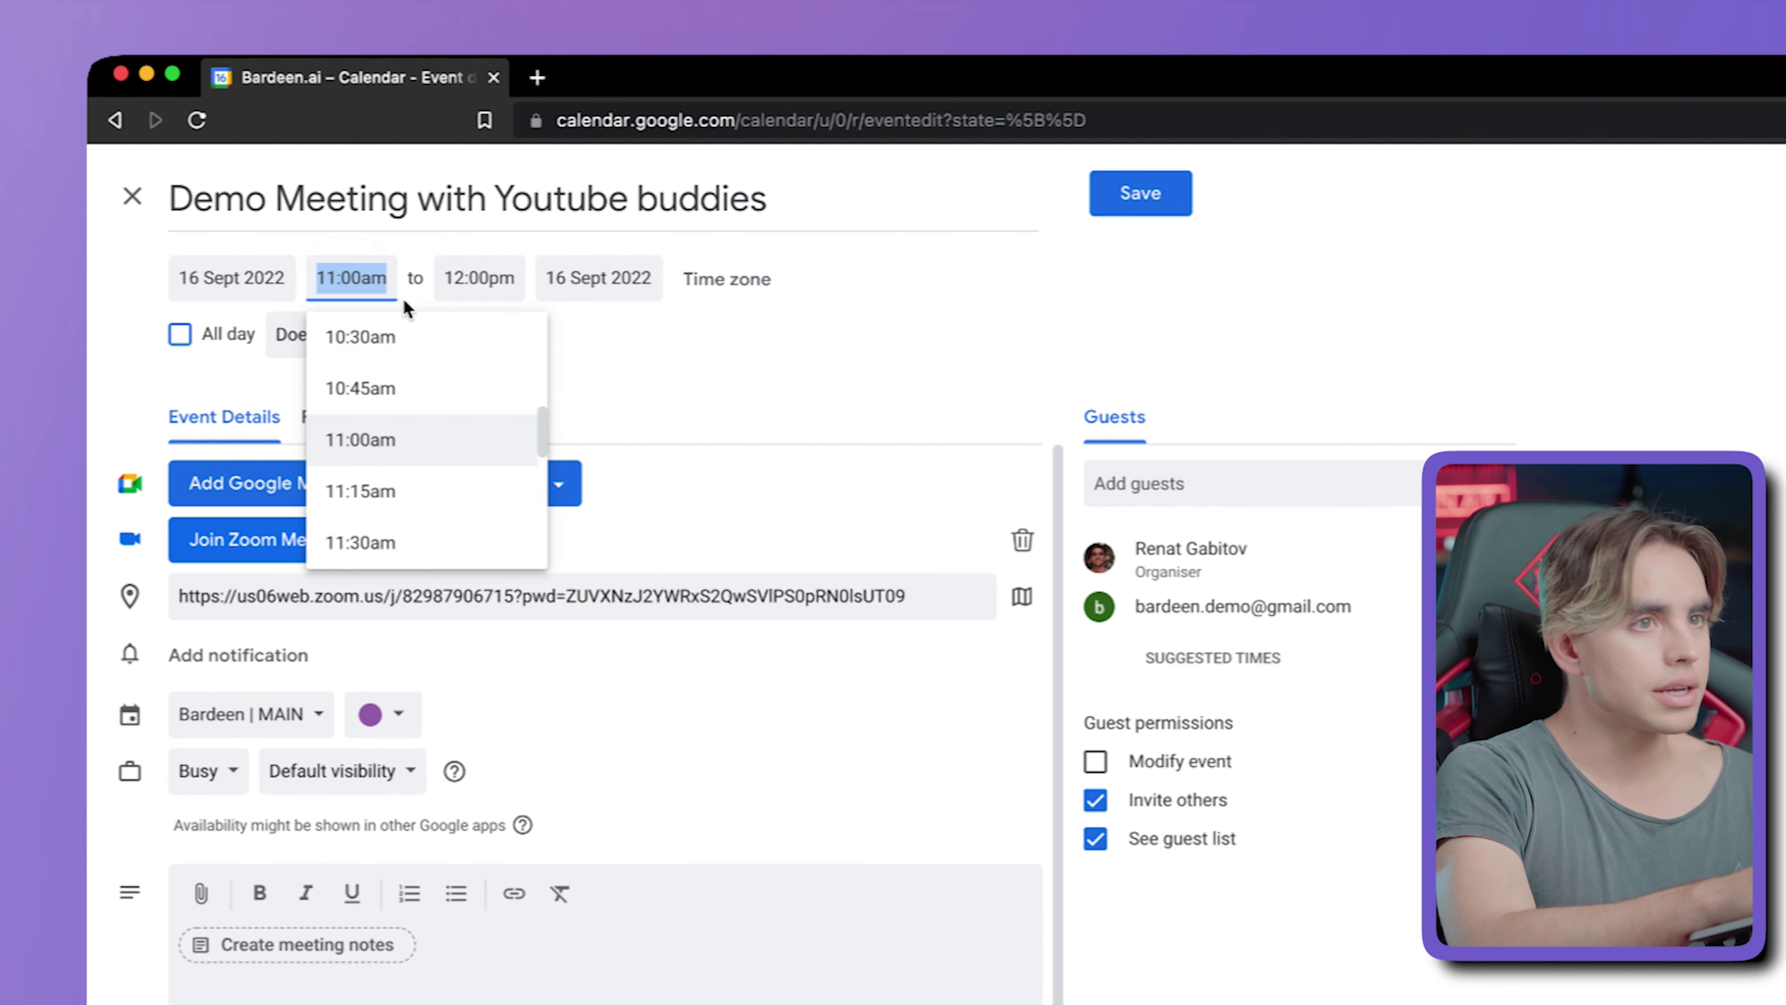
{"action": "left_click", "coordinate": [365, 281]}
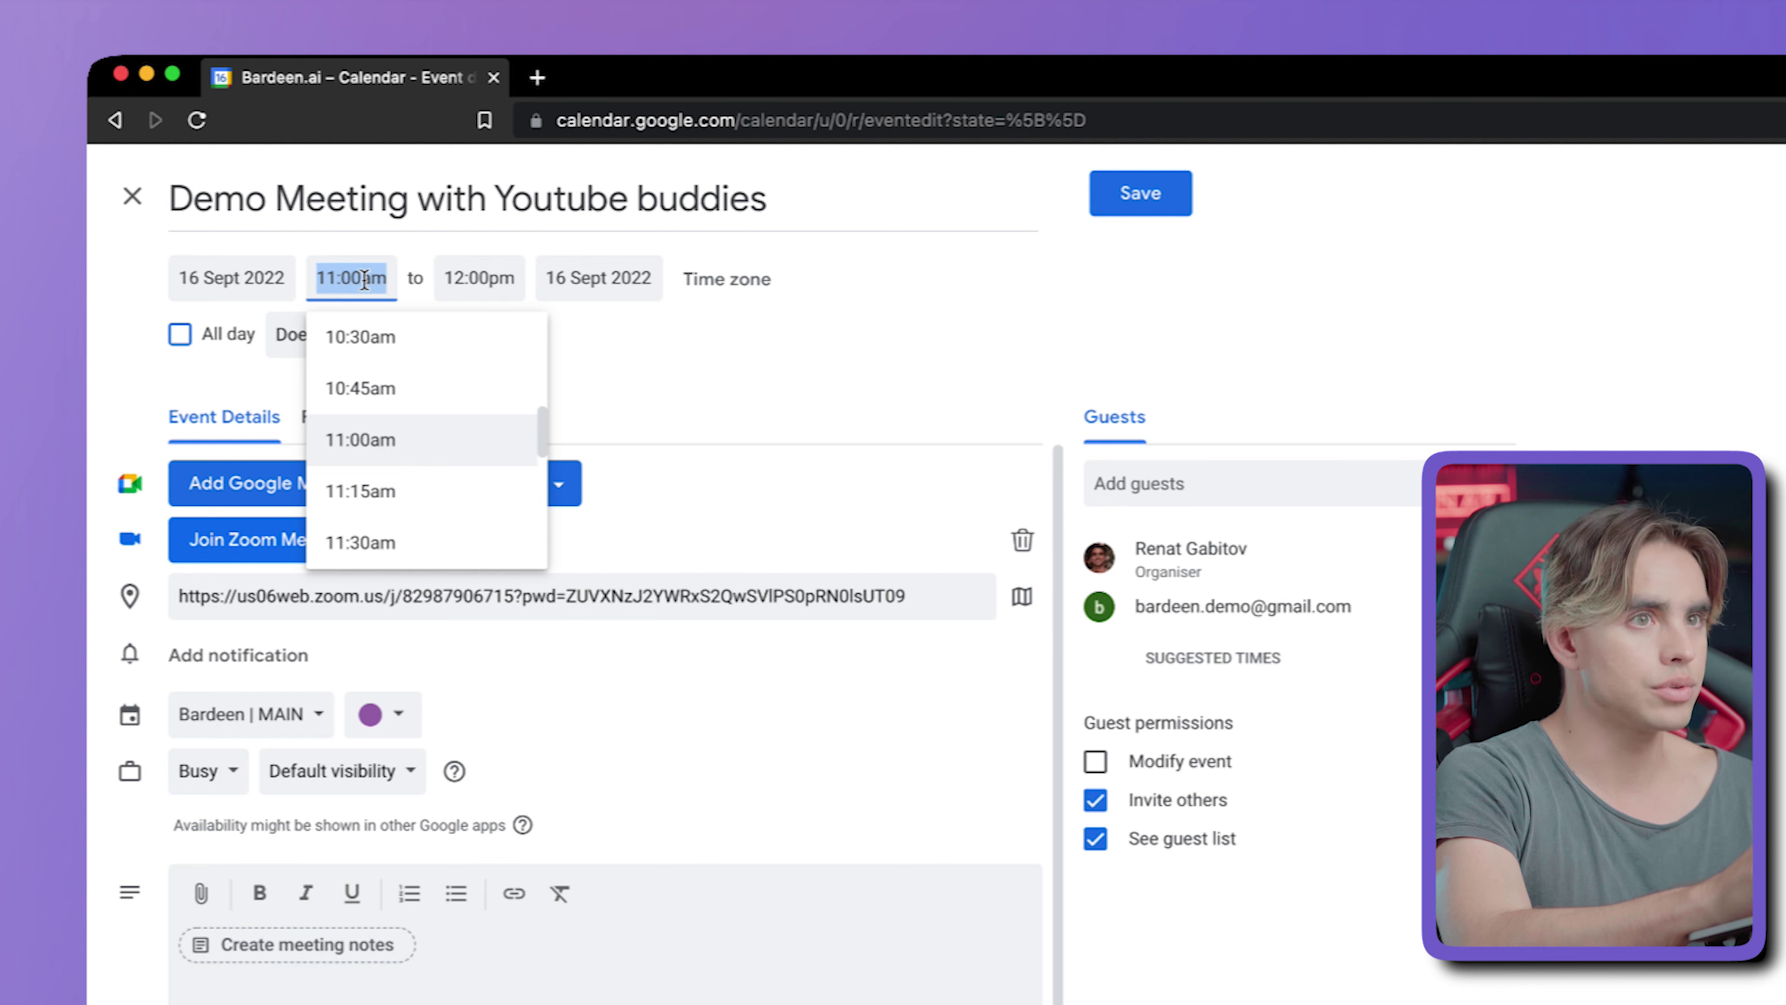
{"action": "left_click", "coordinate": [366, 279]}
{"action": "type", "text": "10:50"}
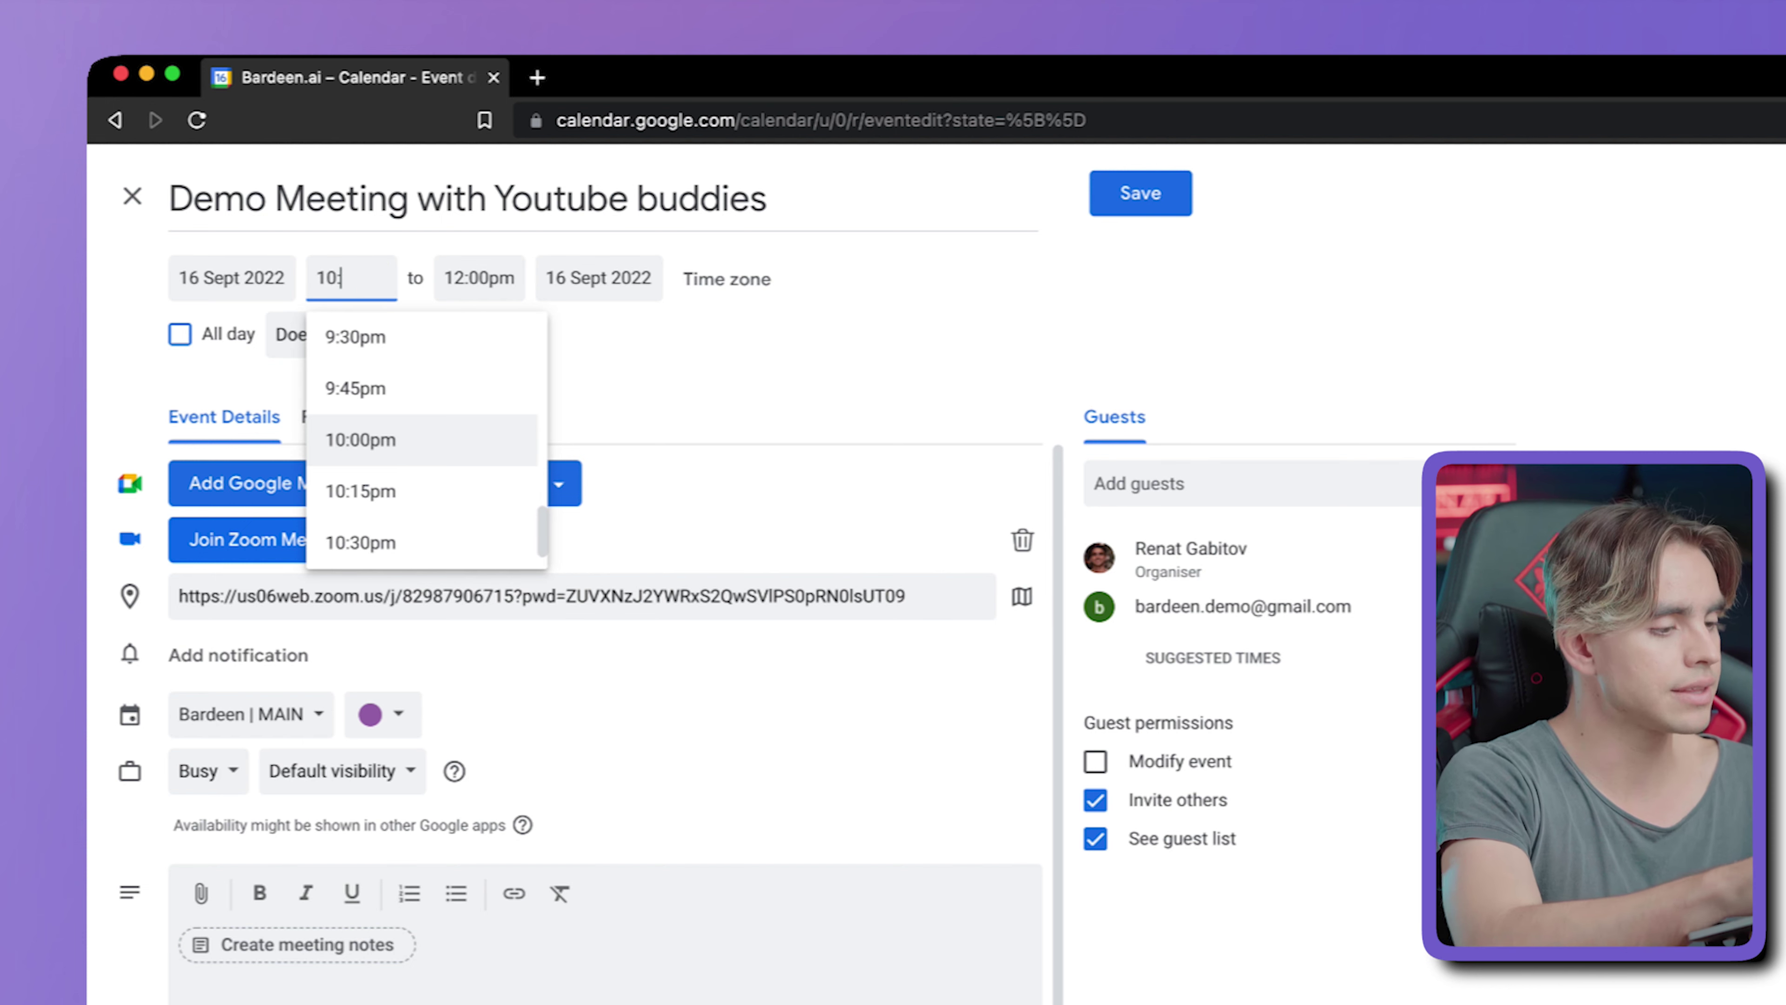
{"action": "key", "text": "Return"}
{"action": "left_click", "coordinate": [1151, 193]}
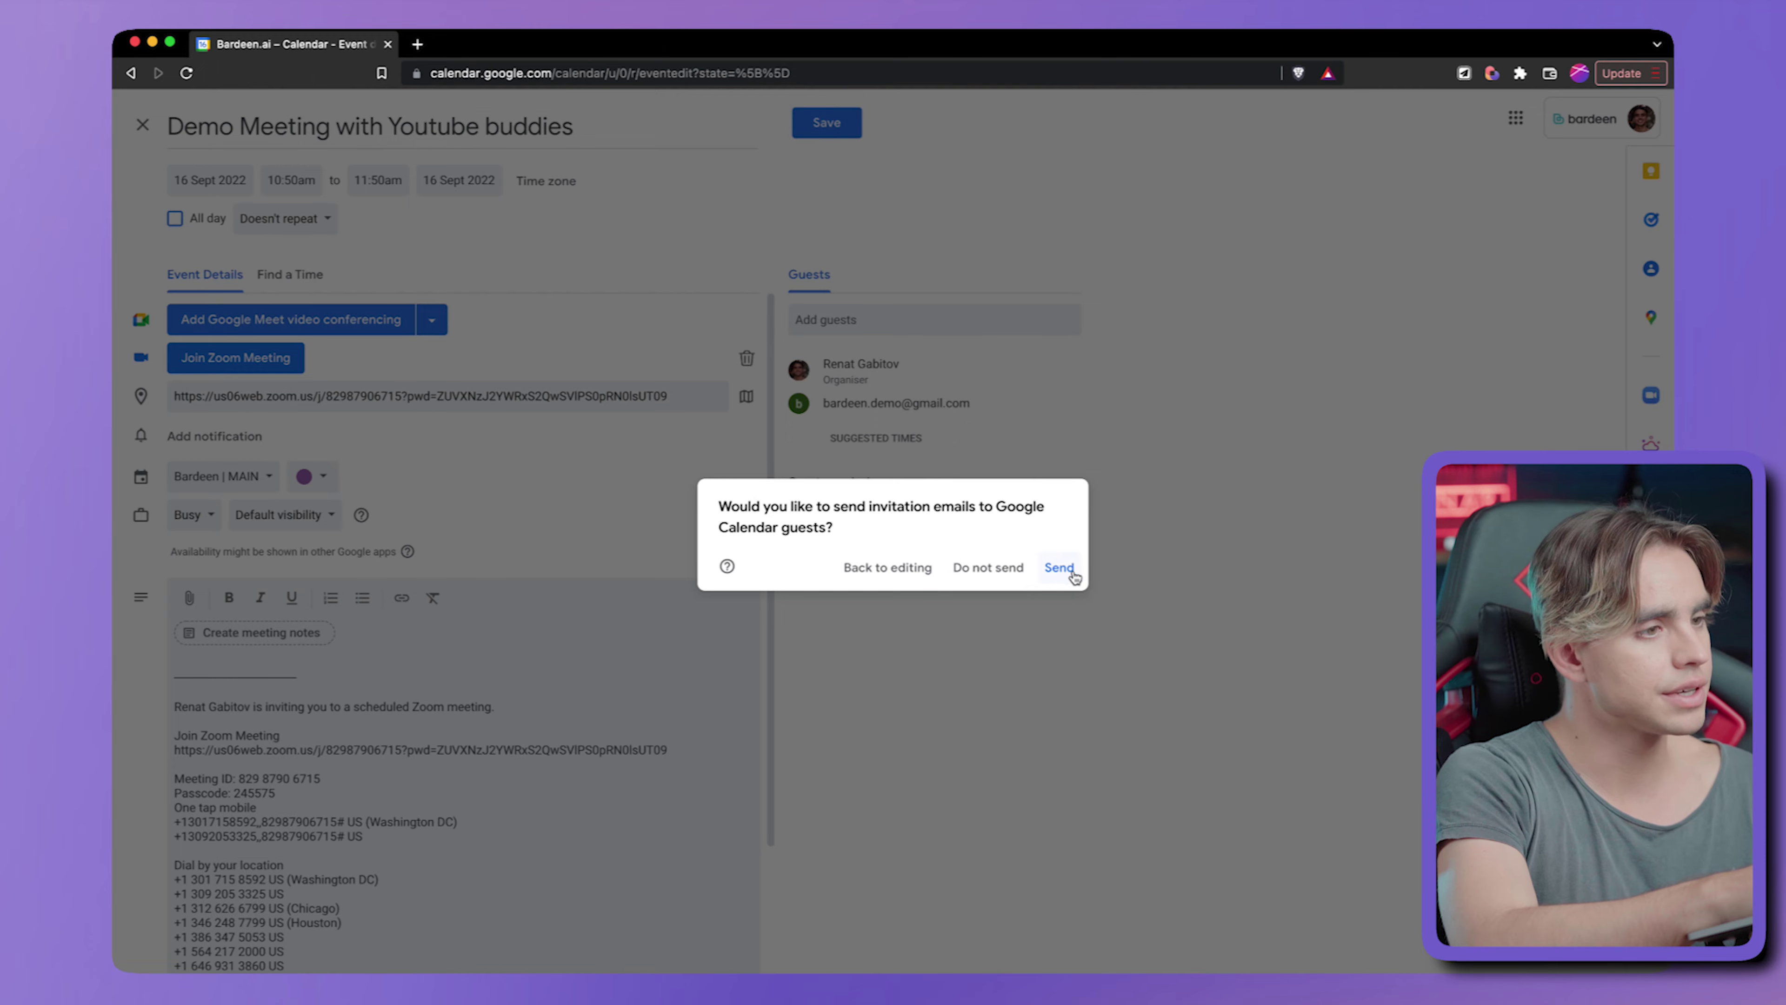
{"action": "left_click", "coordinate": [985, 566]}
{"action": "left_click", "coordinate": [983, 570]}
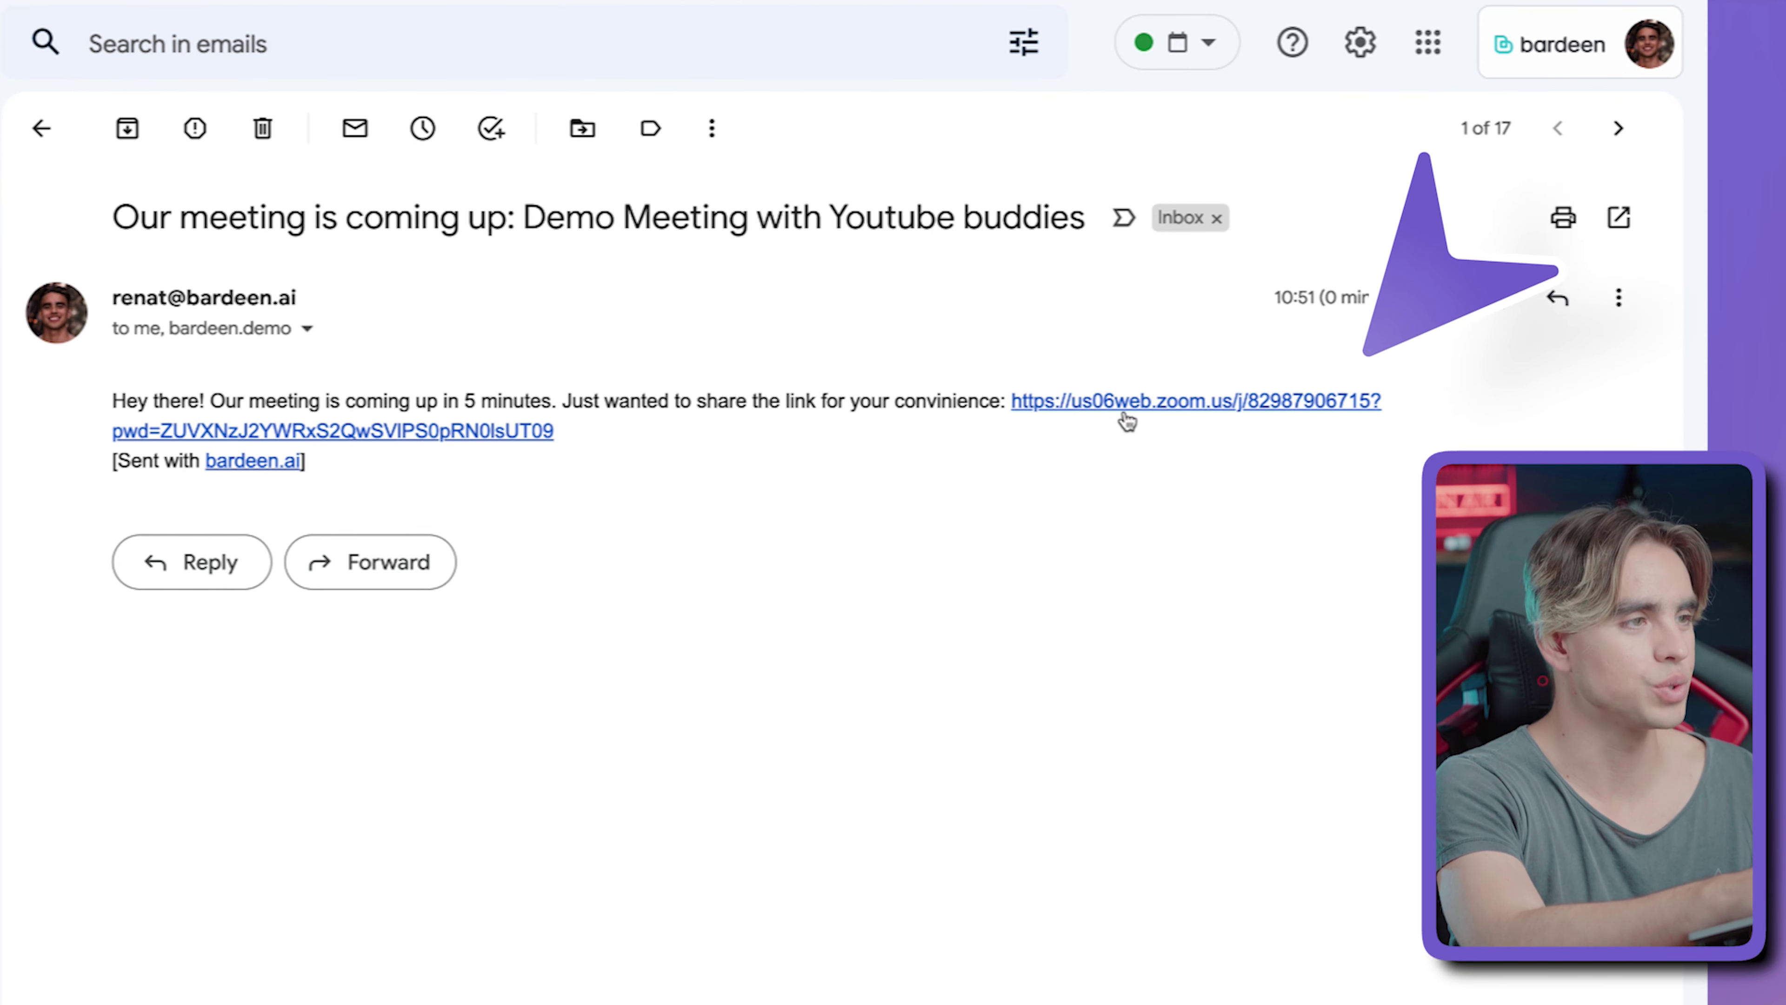
{"action": "left_click_drag", "start_coordinate": [527, 215], "coordinate": [1086, 222]}
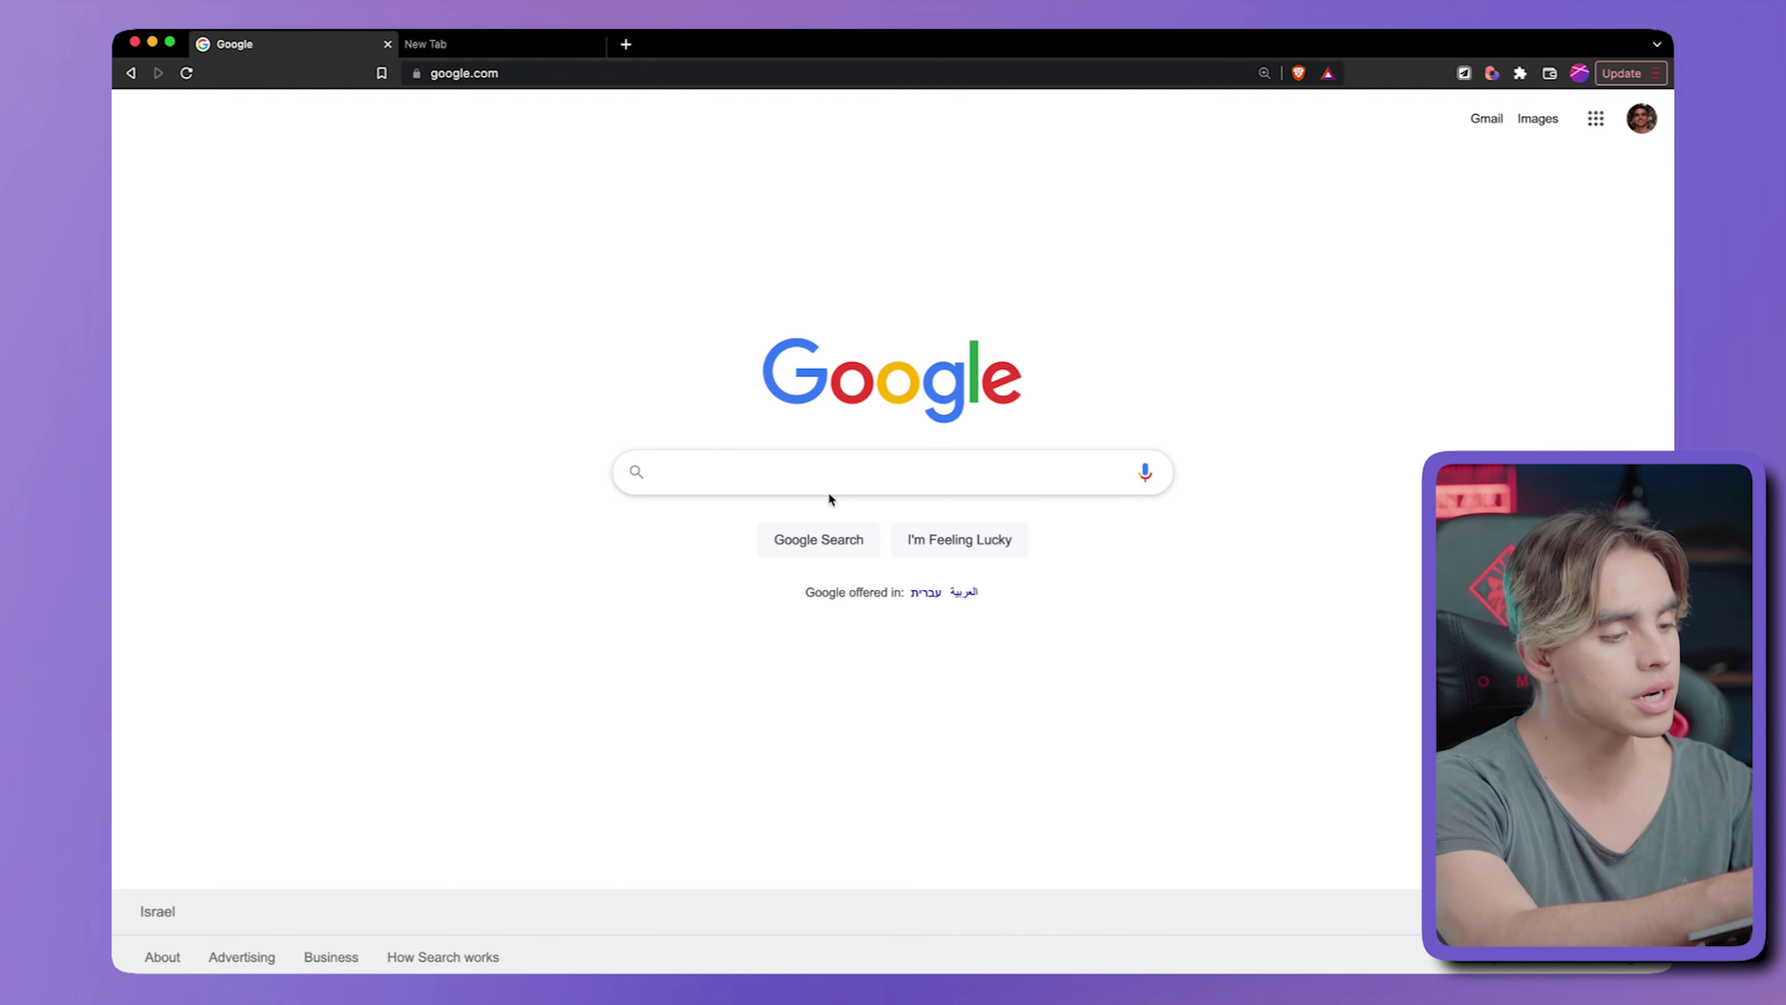
{"action": "type", "text": "puppies"}
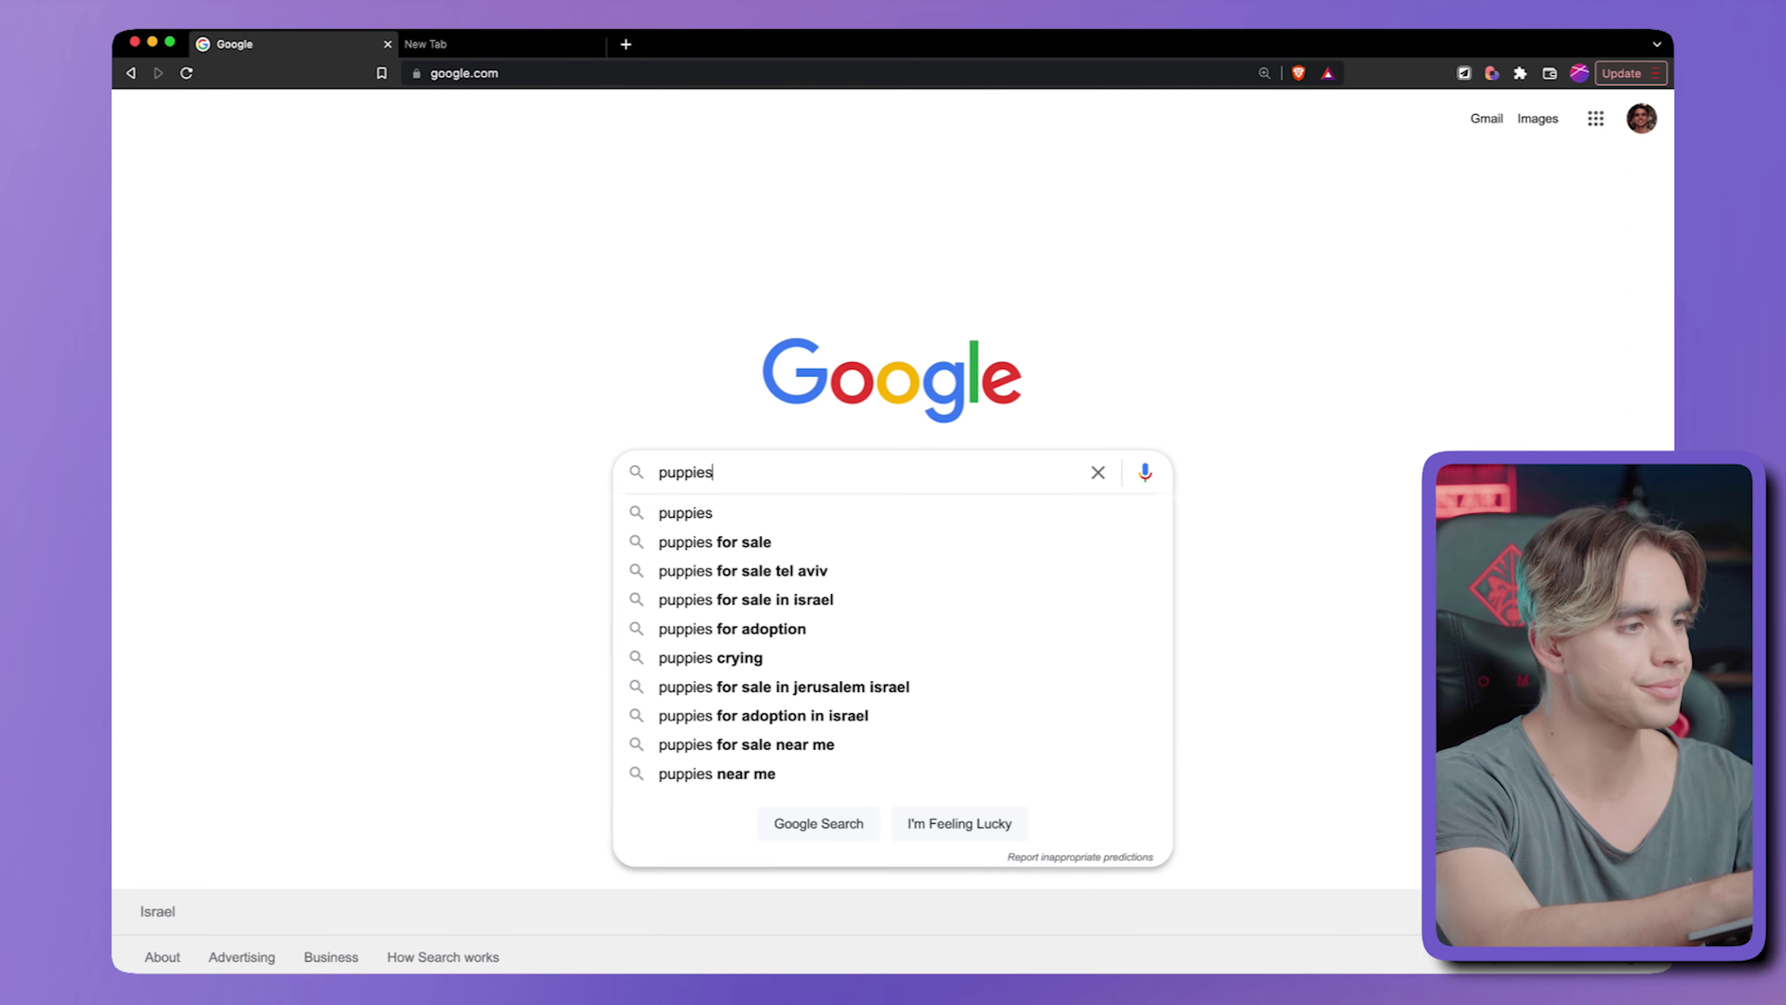
{"action": "key", "text": "Return"}
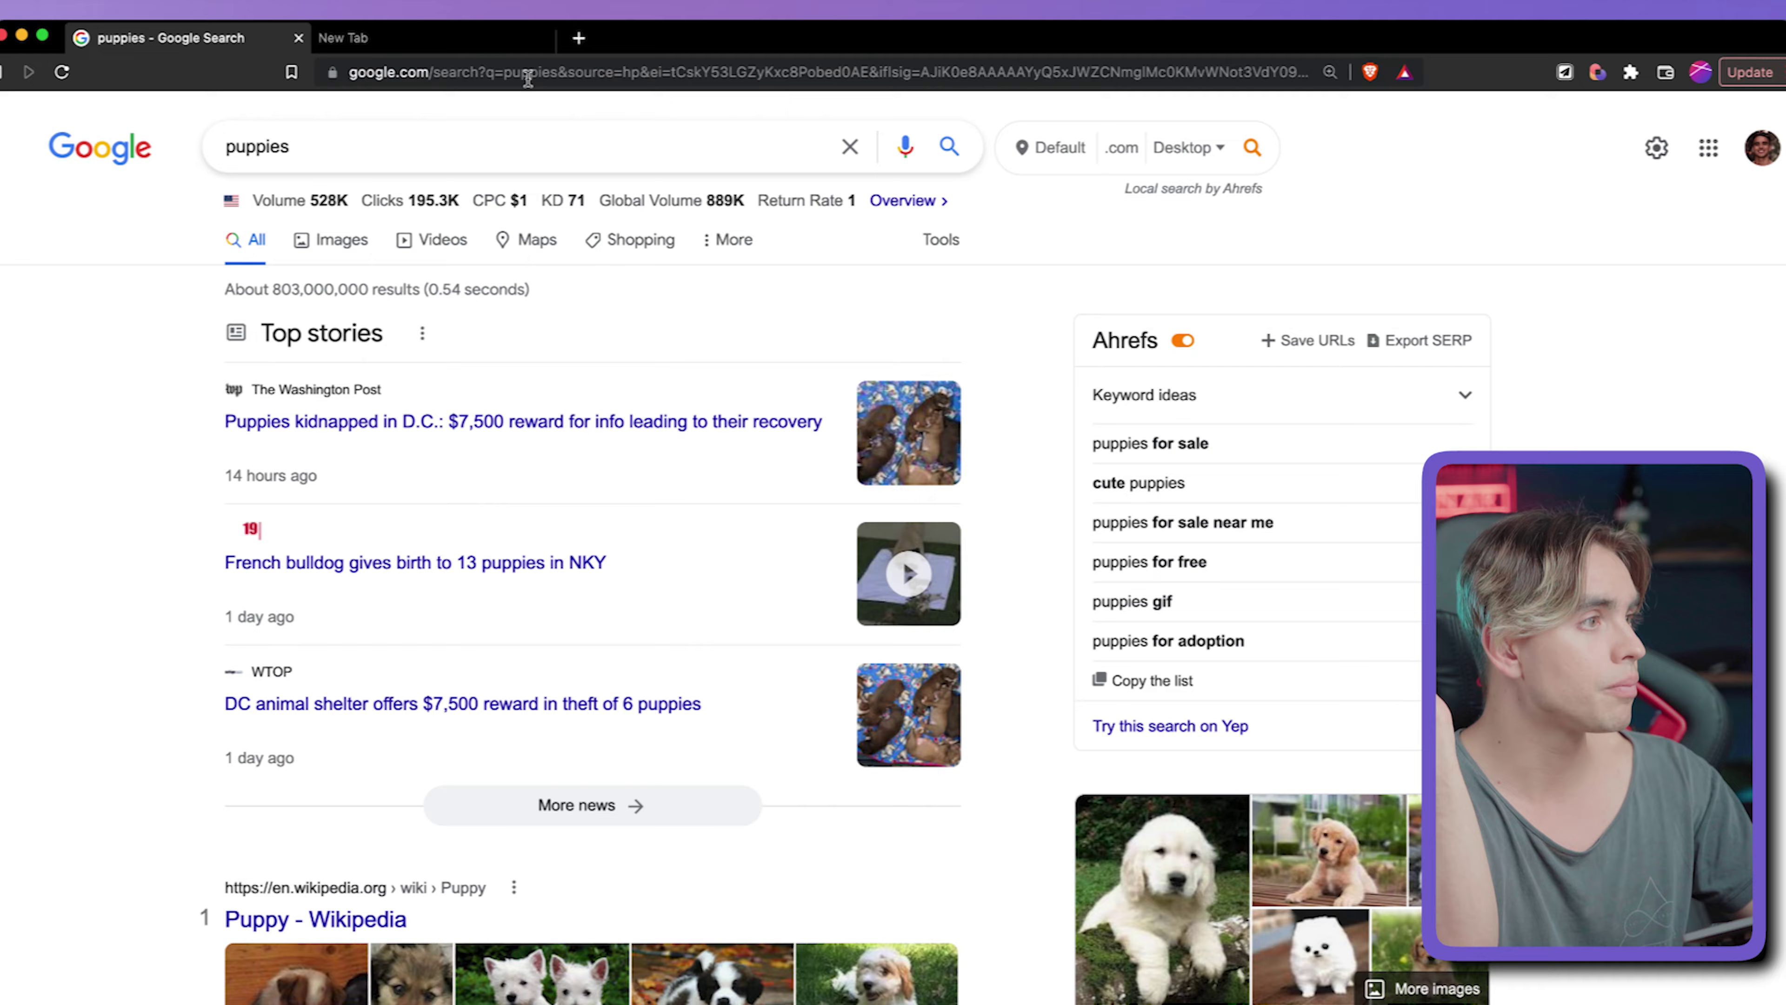
{"action": "left_click_drag", "start_coordinate": [561, 75], "coordinate": [590, 110]}
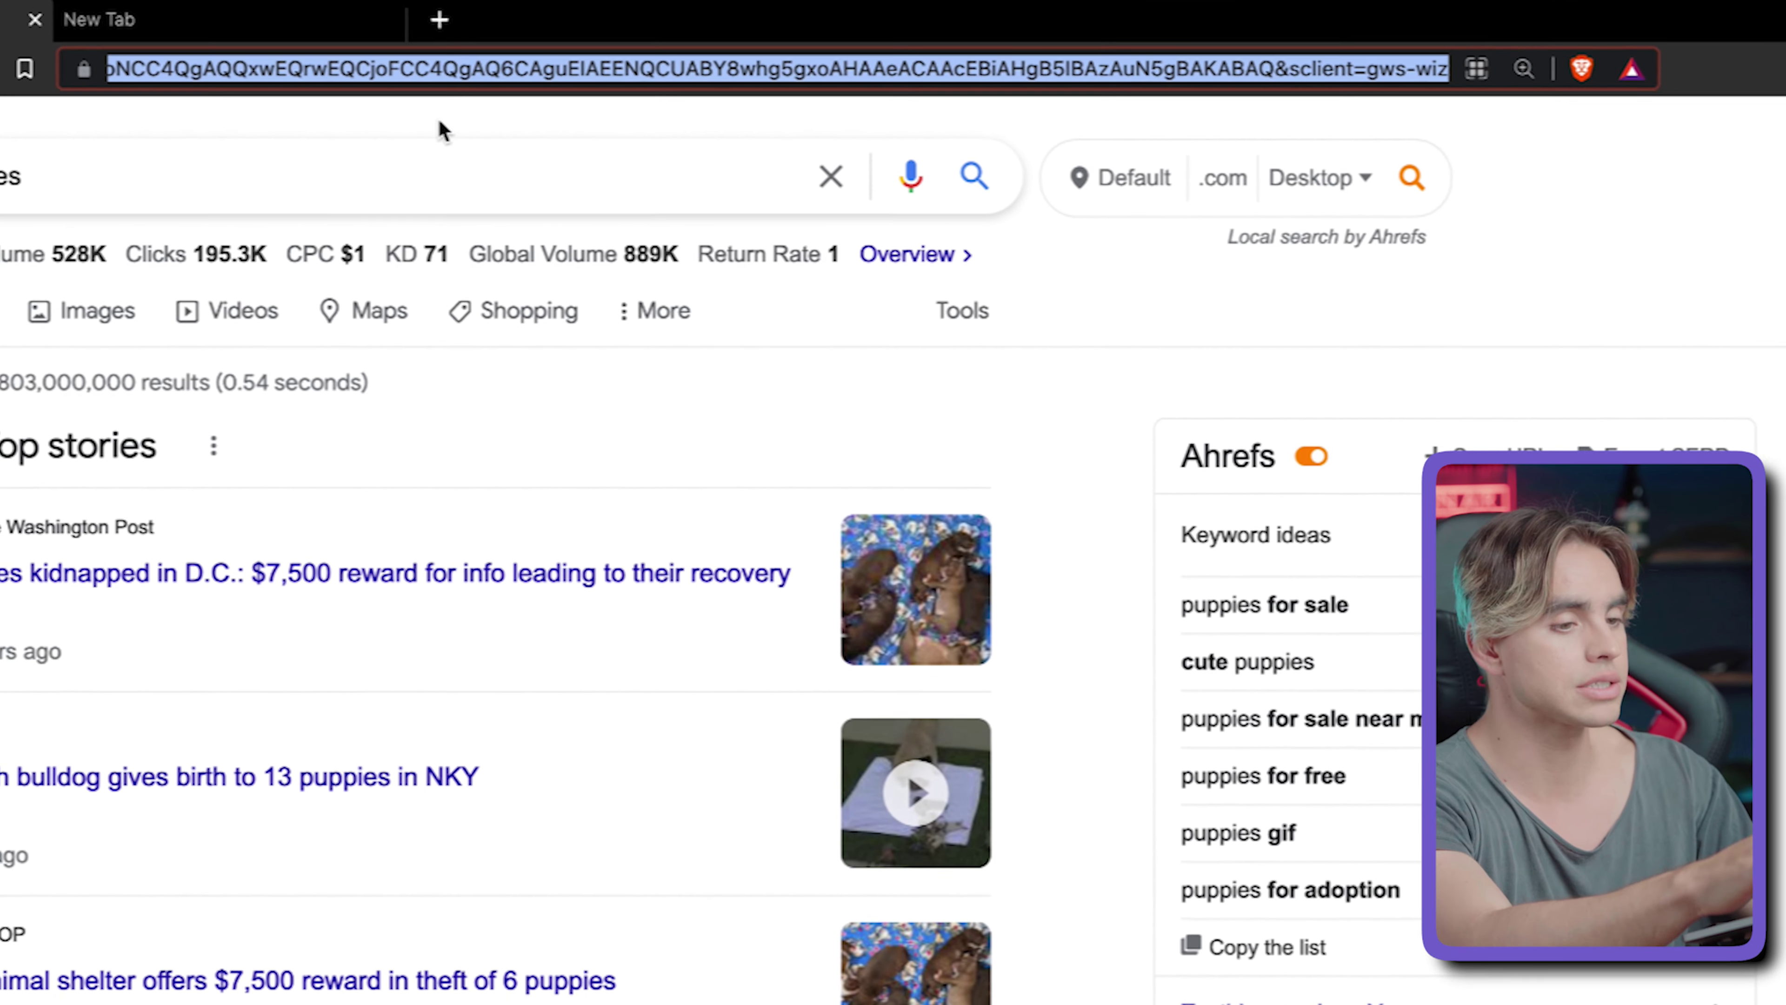
{"action": "type", "text": "https://www.google.com/search?q=puppies"}
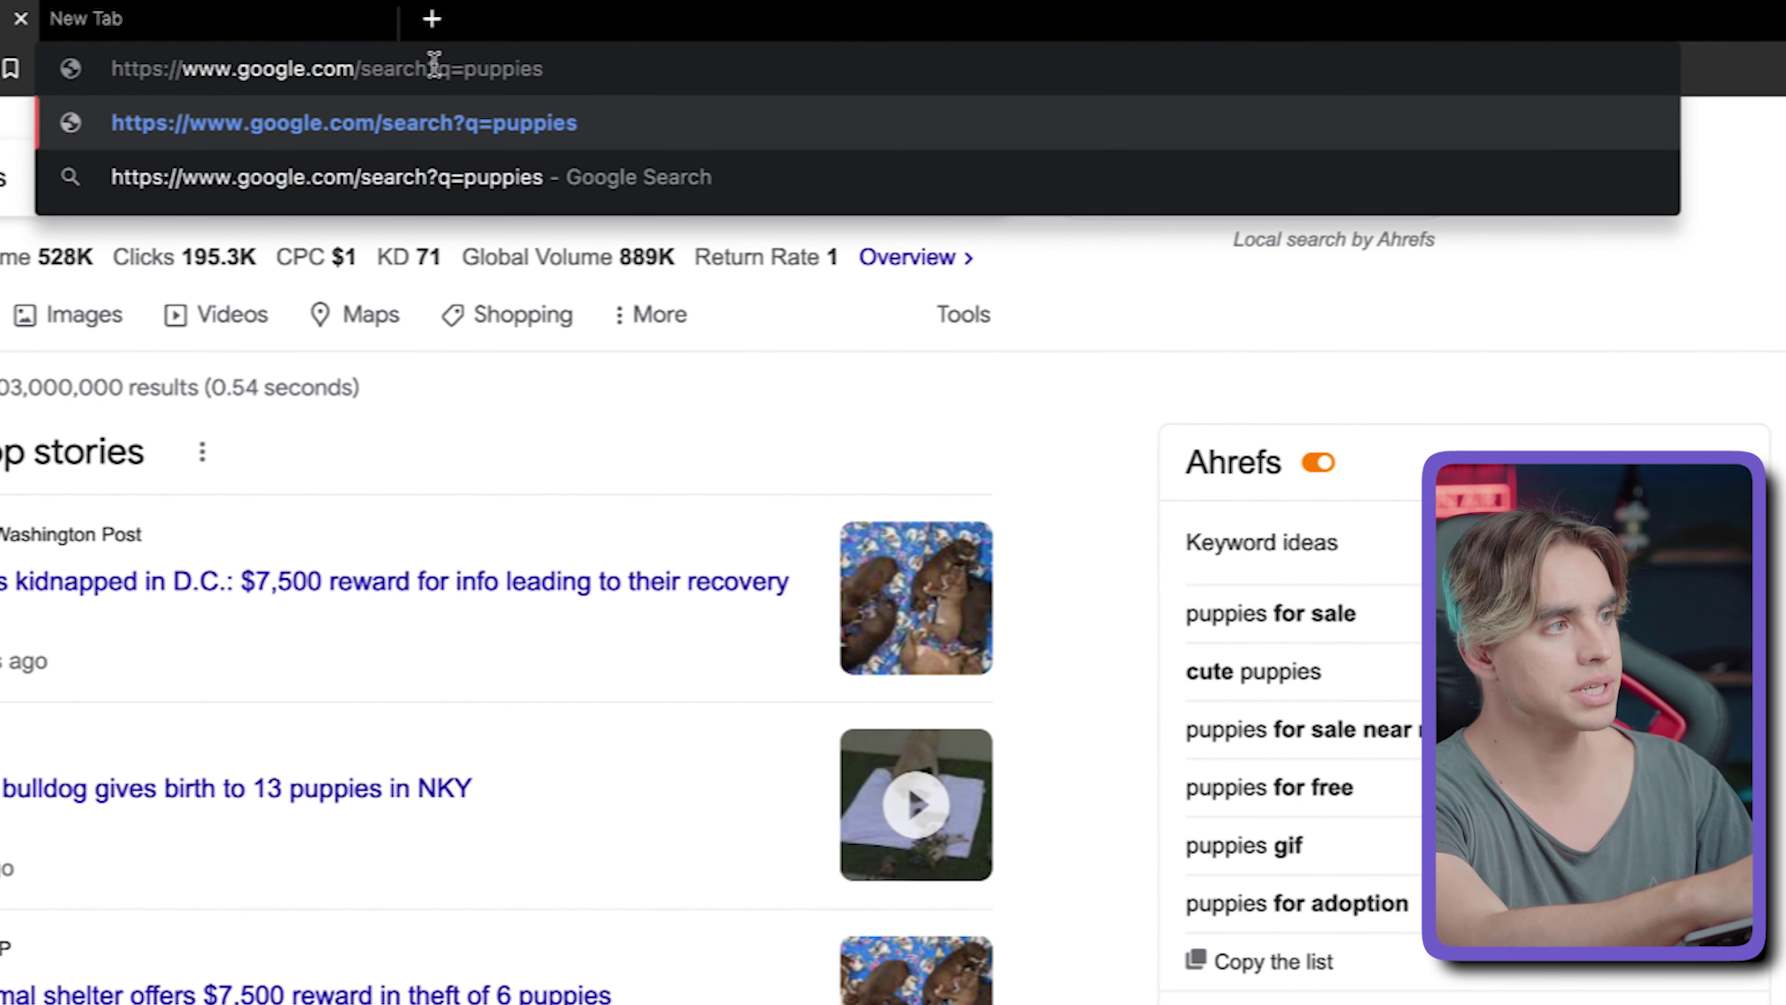
{"action": "left_click_drag", "start_coordinate": [462, 68], "coordinate": [97, 54]}
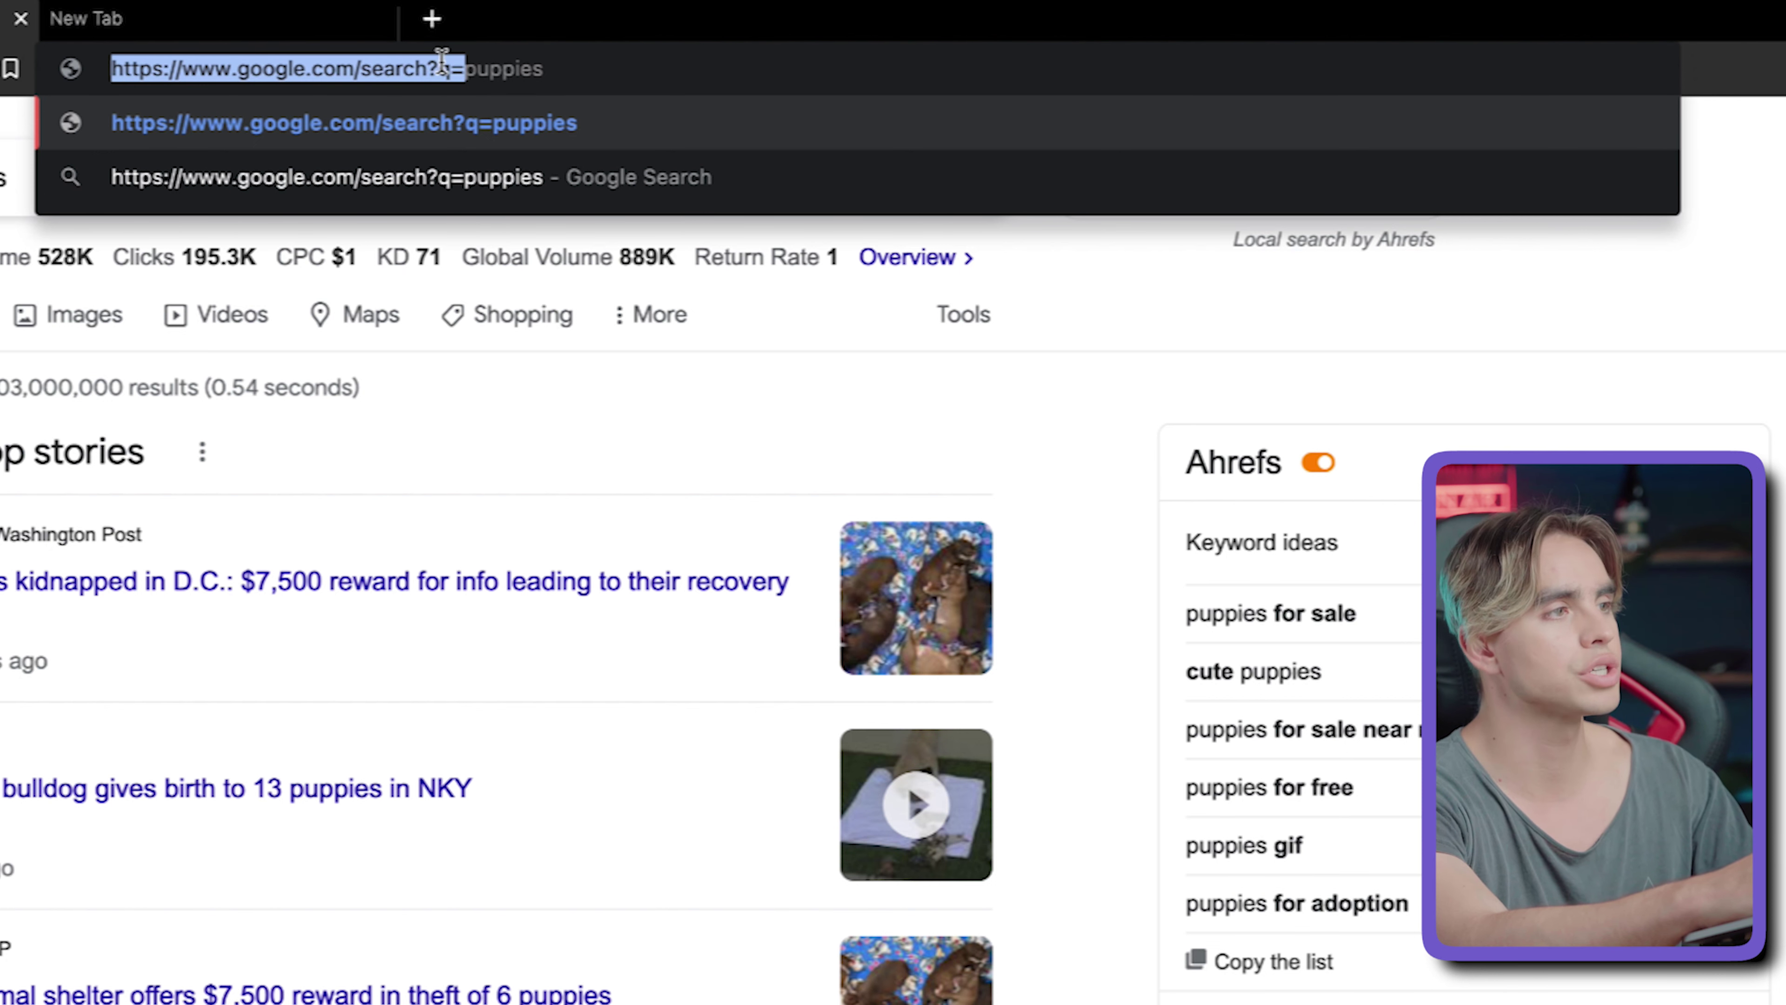
{"action": "left_click", "coordinate": [469, 68]}
{"action": "double_click", "coordinate": [548, 68]}
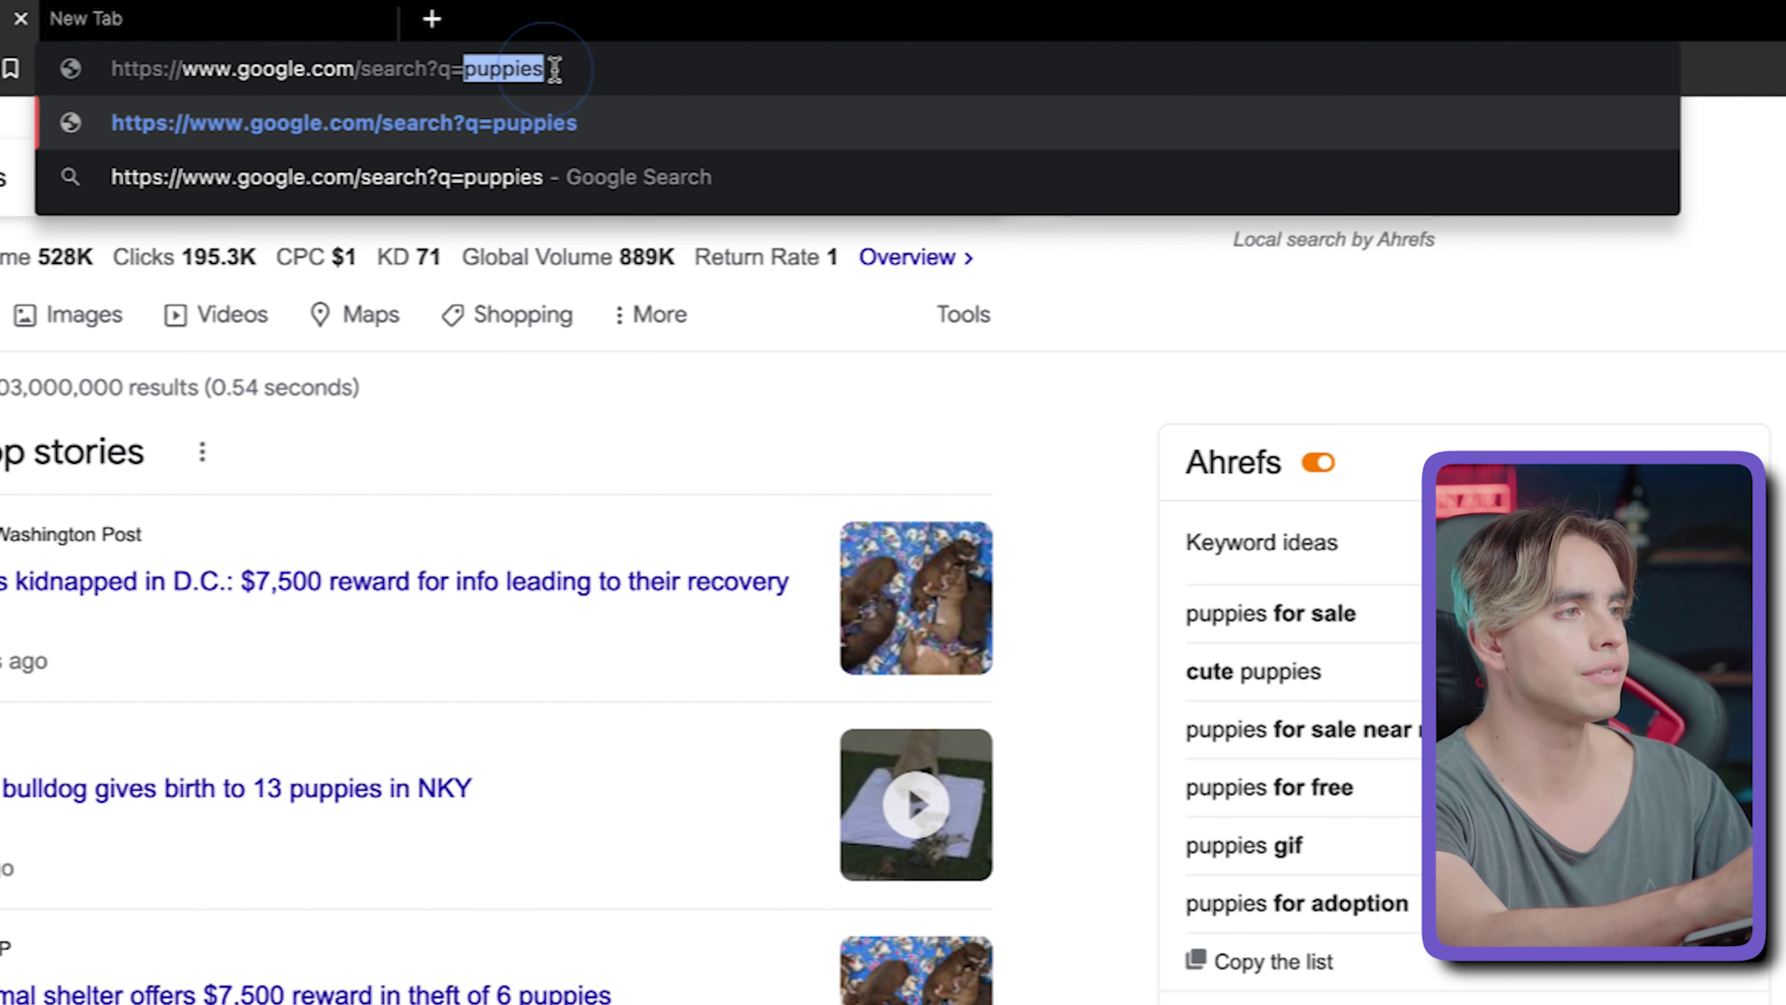
{"action": "left_click", "coordinate": [603, 68]}
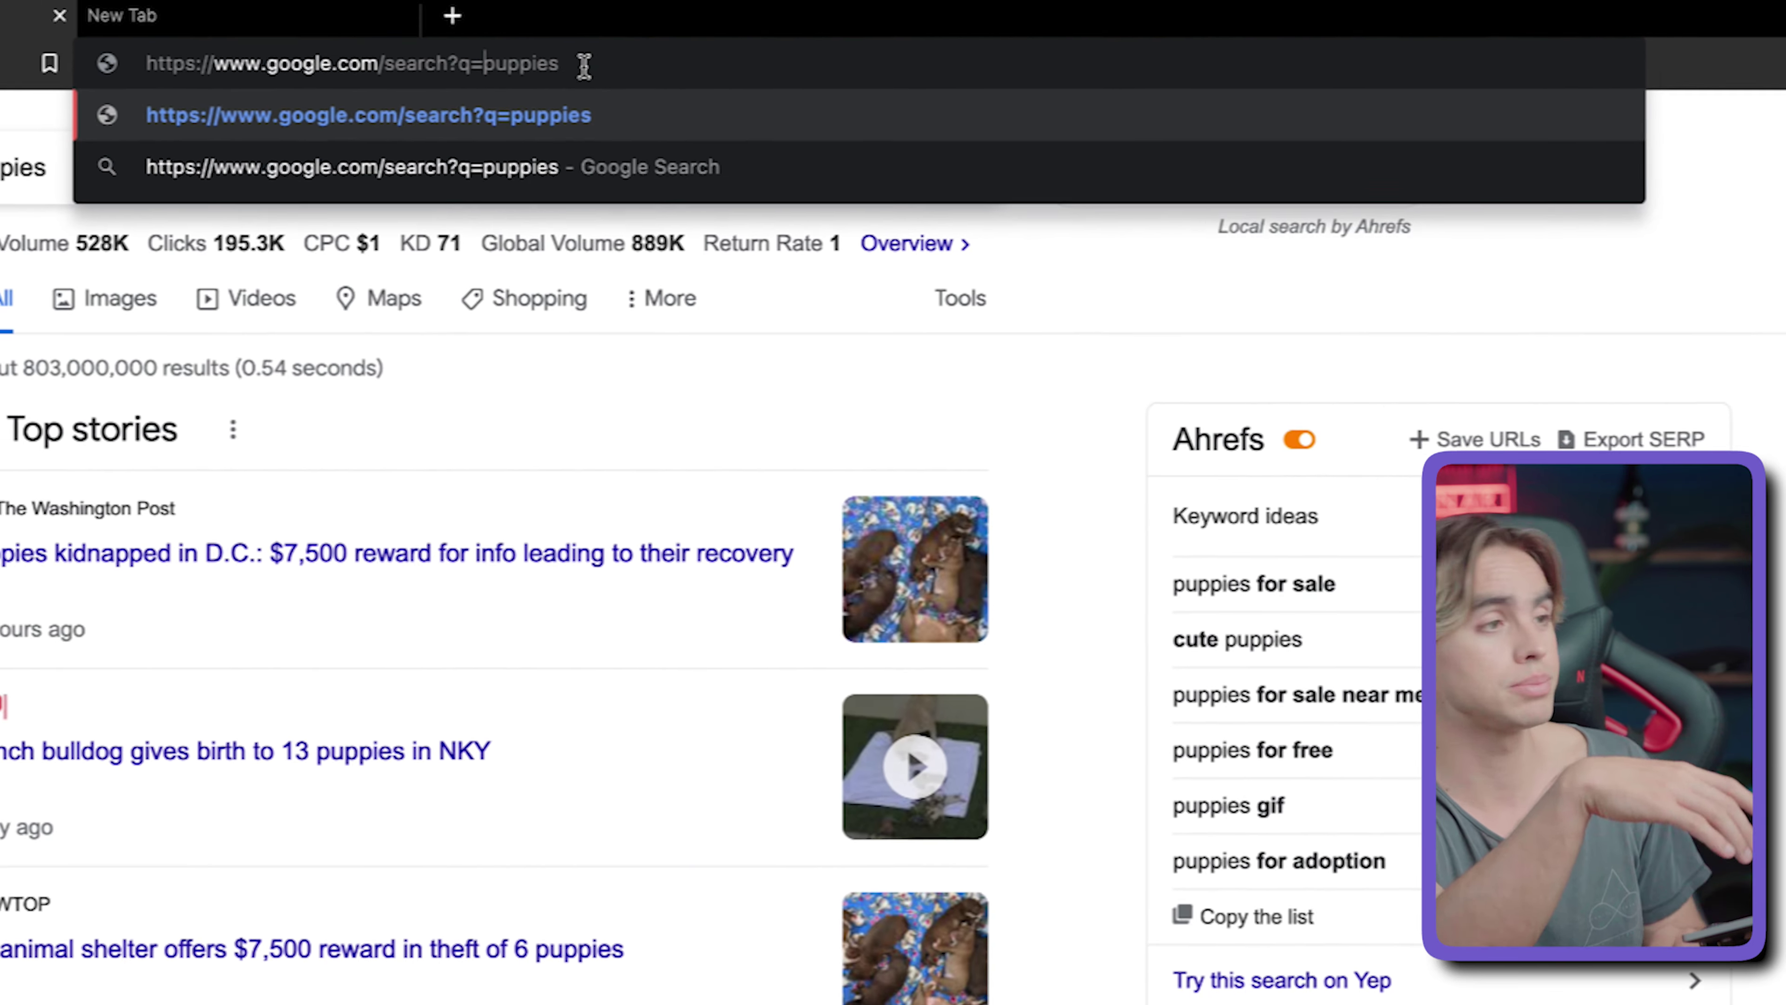
{"action": "key", "text": "super+a"}
{"action": "key", "text": "super+c"}
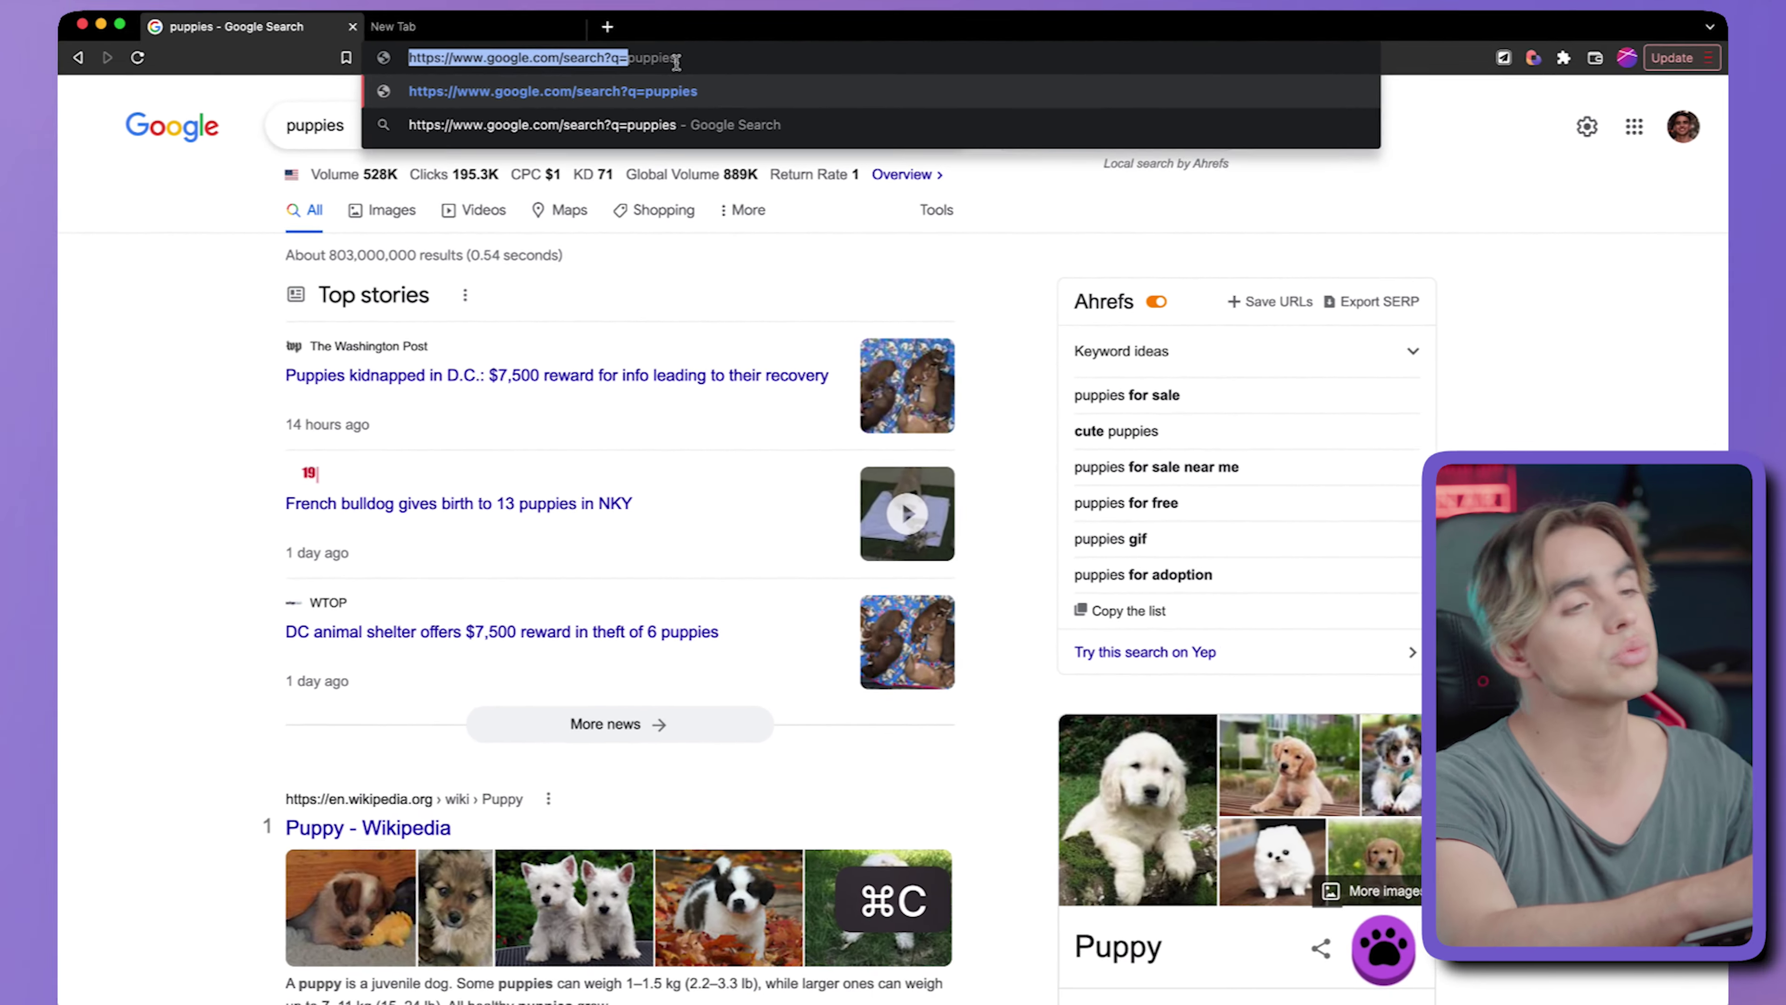
{"action": "left_click", "coordinate": [1546, 241]}
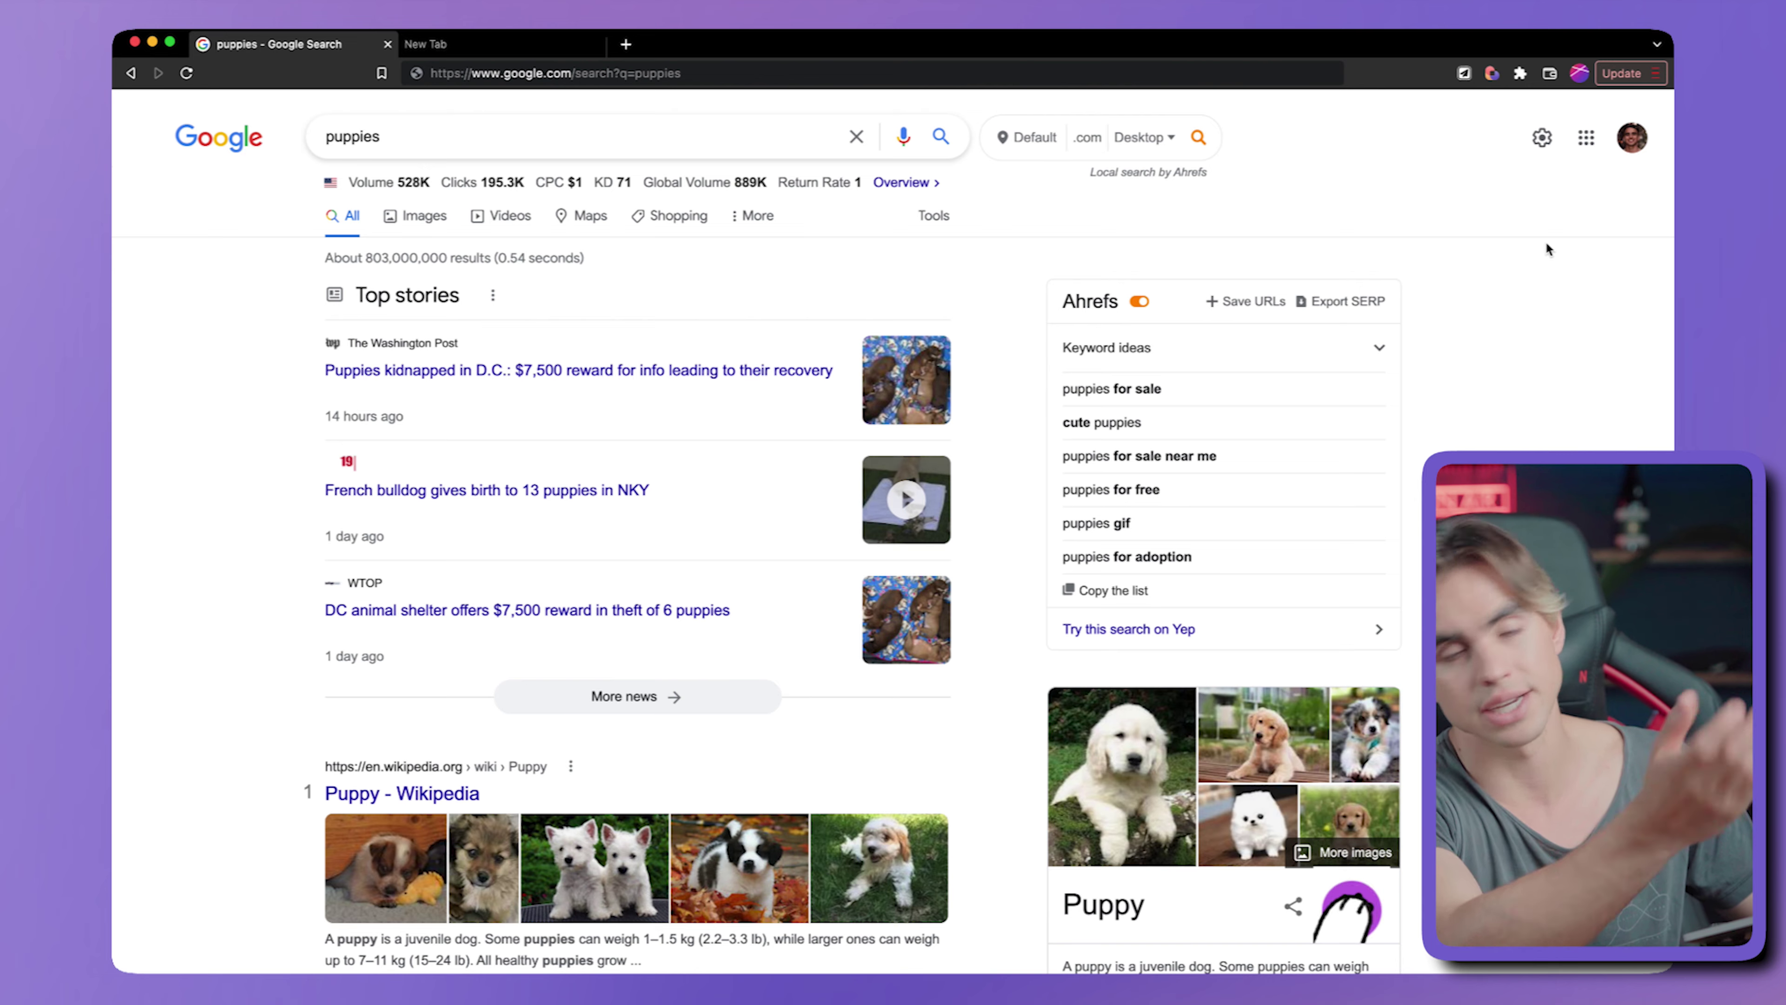
{"action": "left_click", "coordinate": [1491, 72]}
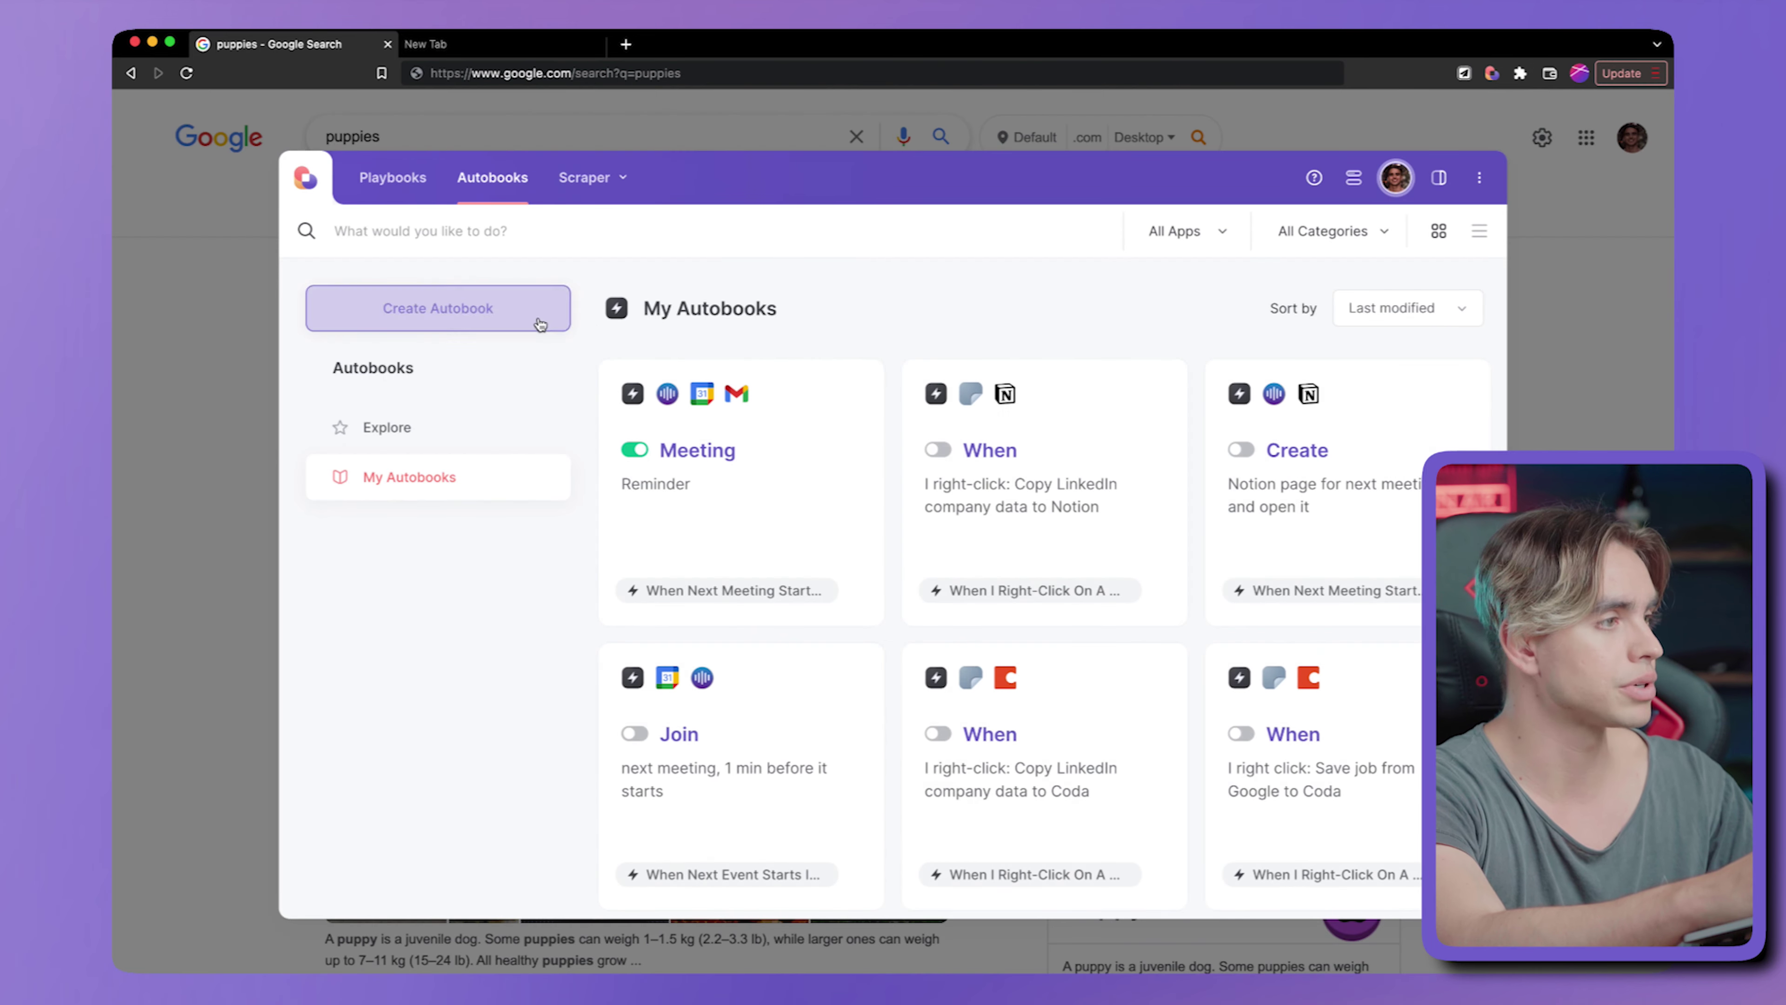
{"action": "left_click", "coordinate": [502, 318]}
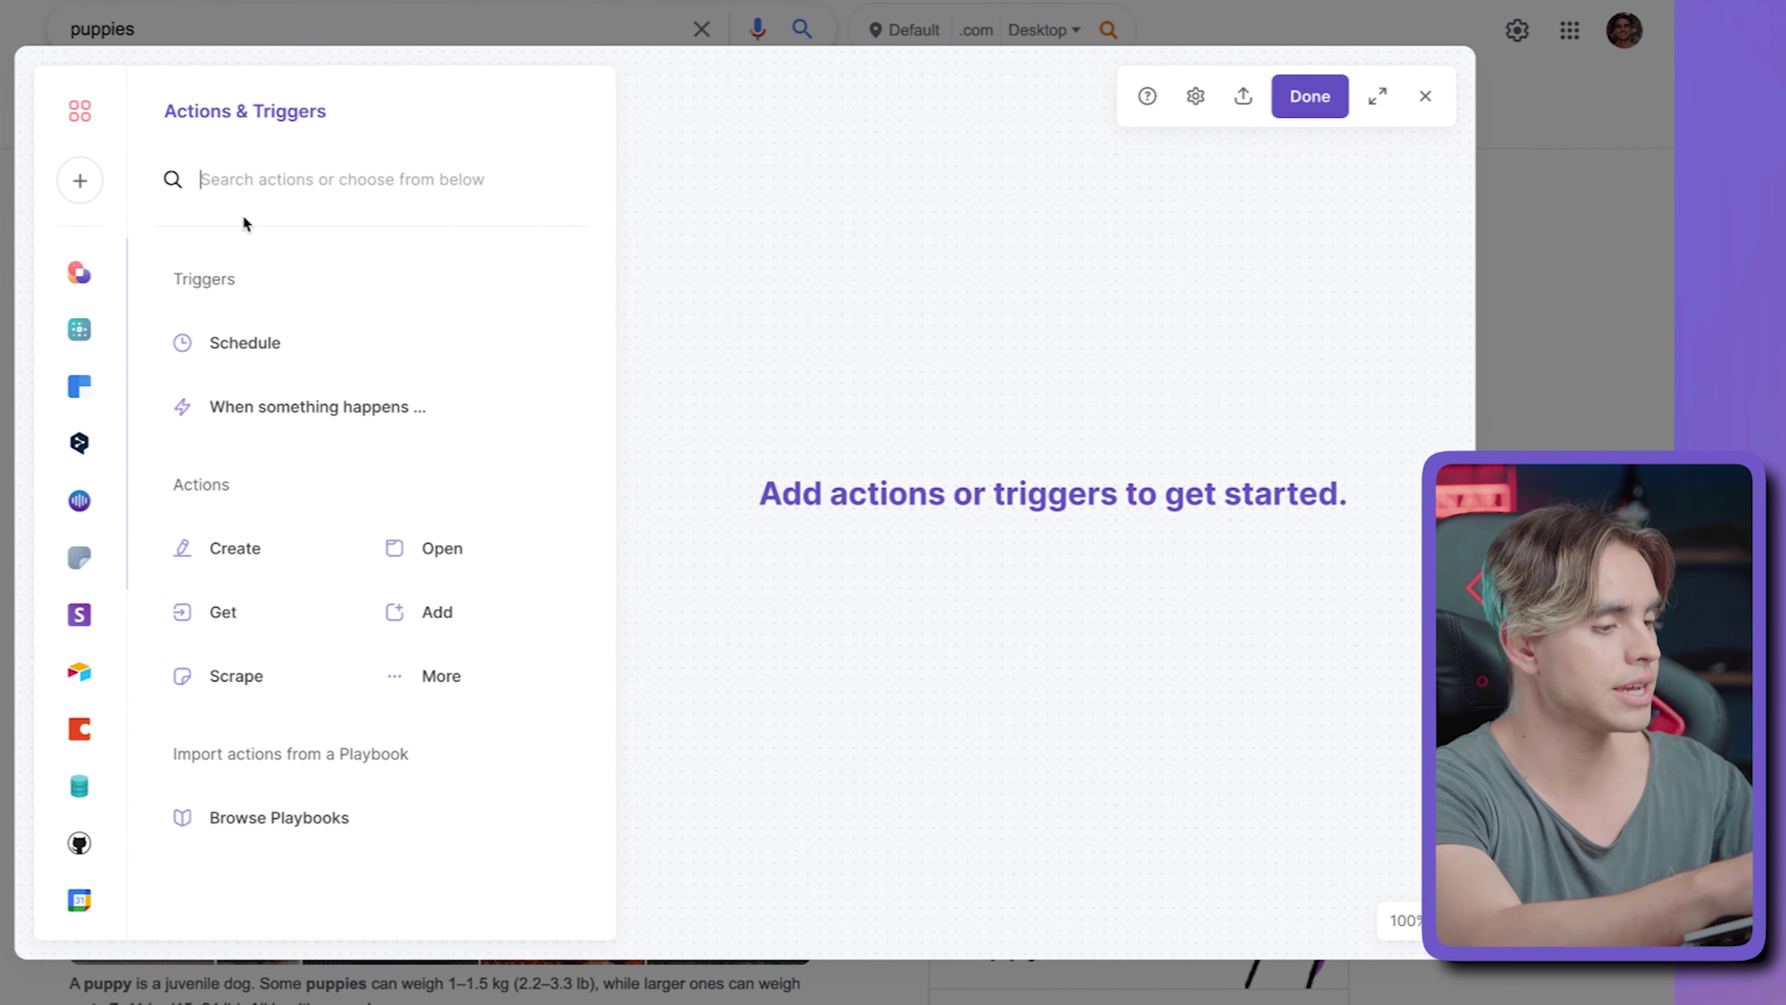
{"action": "type", "text": "merge"}
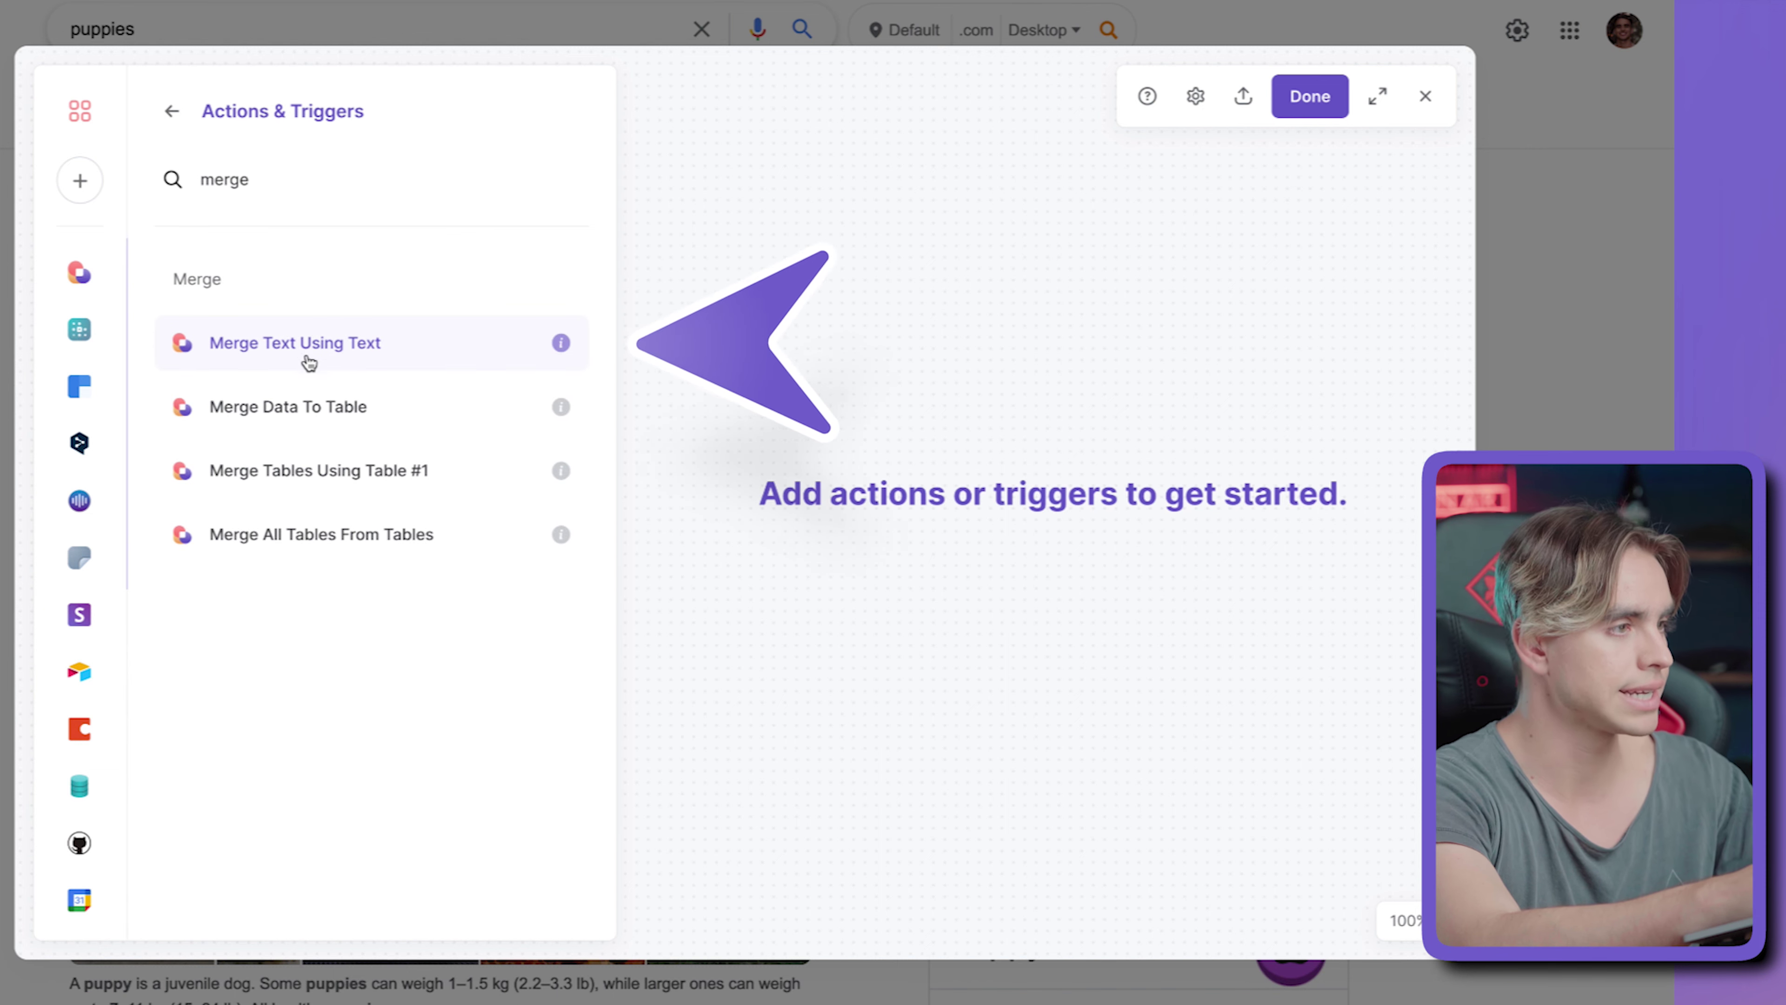
{"action": "left_click", "coordinate": [308, 360]}
{"action": "key", "text": "super+v"}
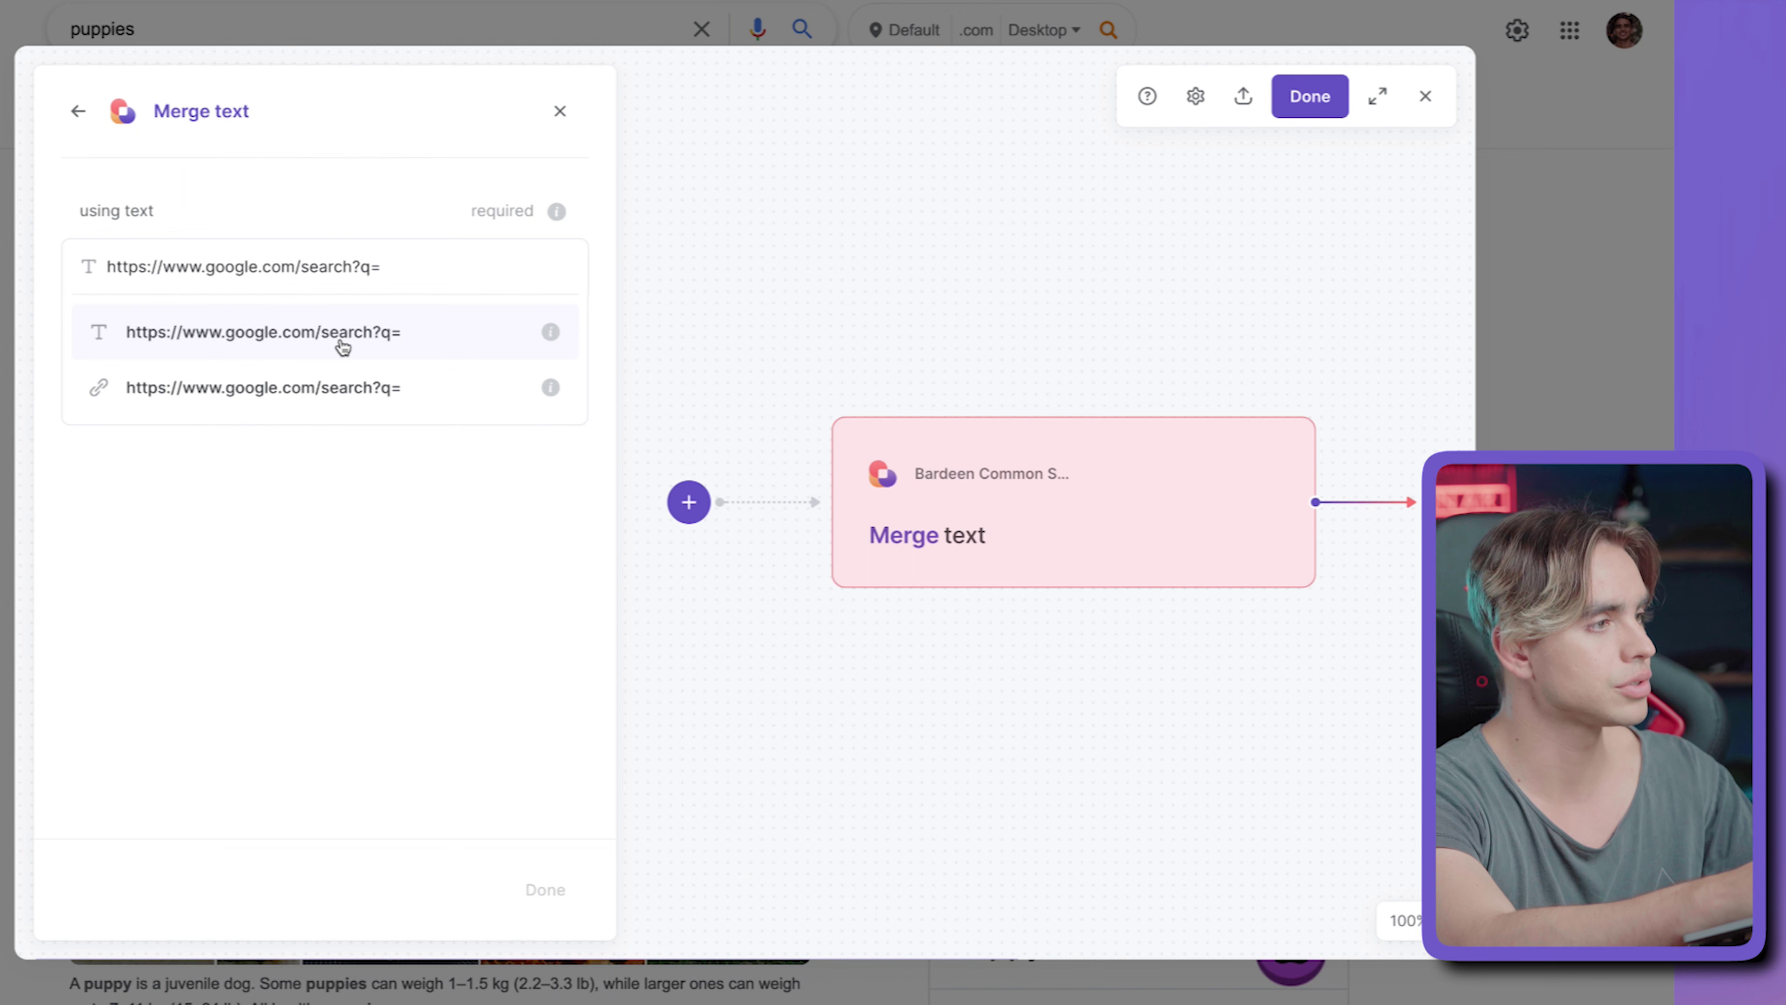
{"action": "left_click", "coordinate": [346, 388]}
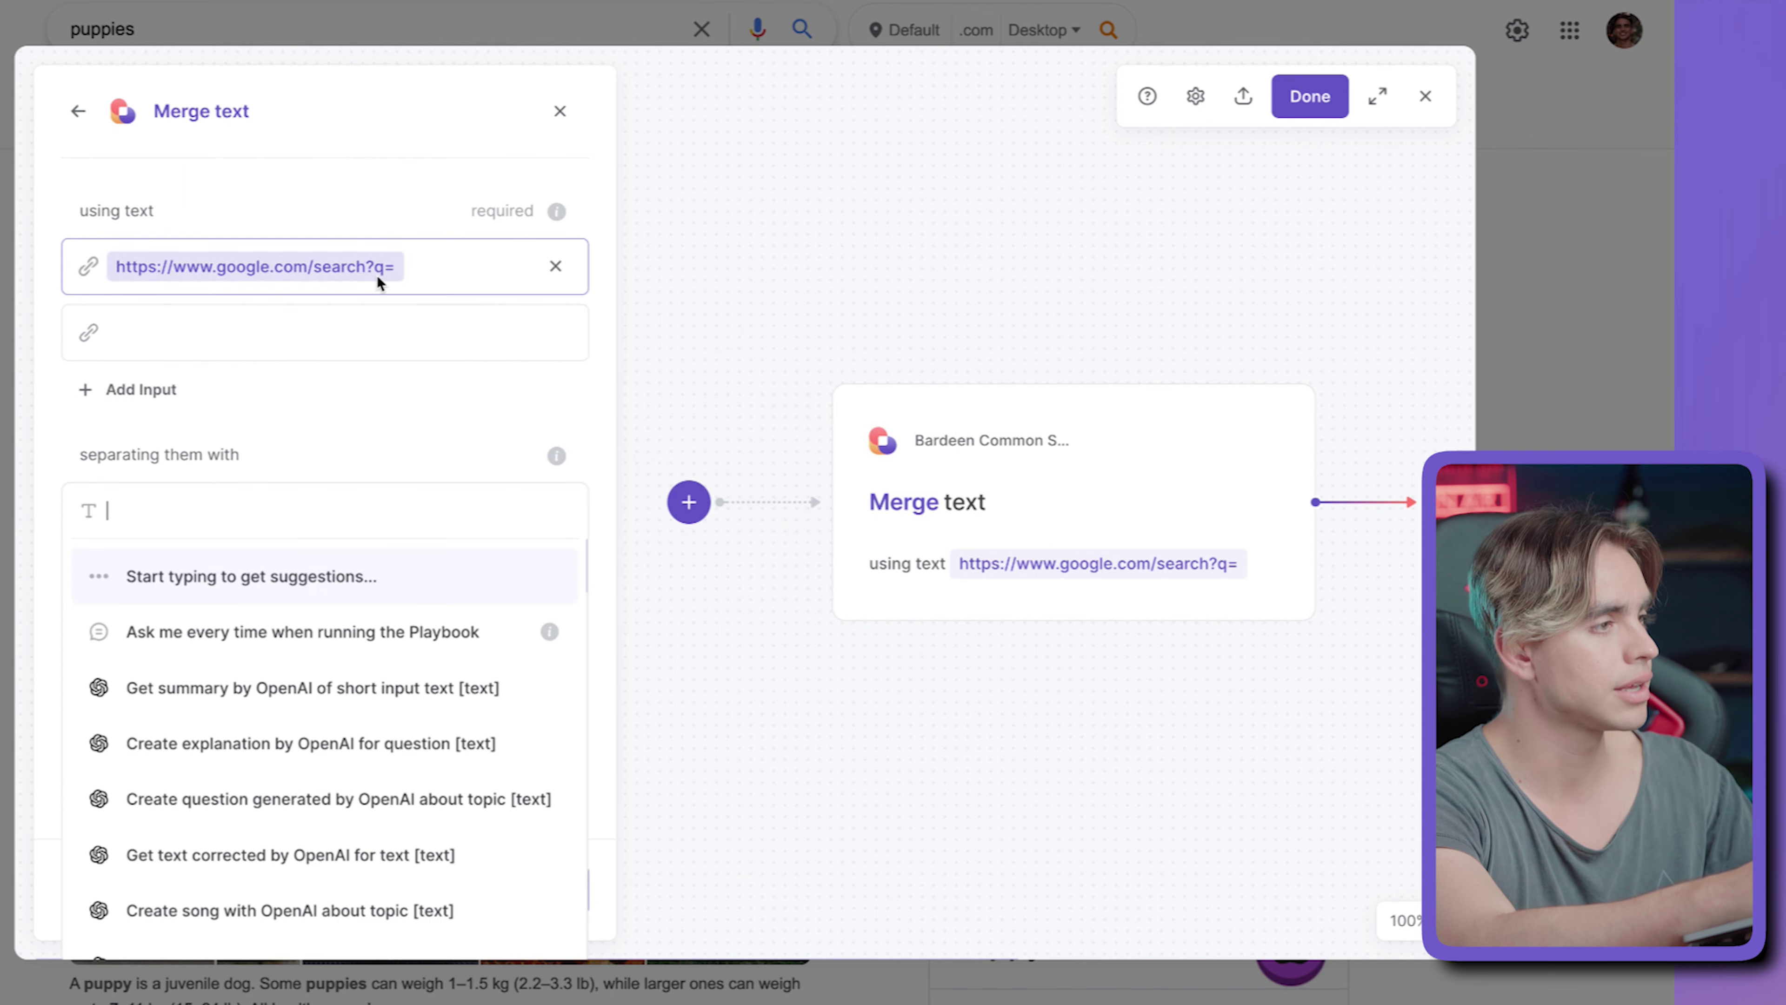
{"action": "left_click", "coordinate": [297, 329]}
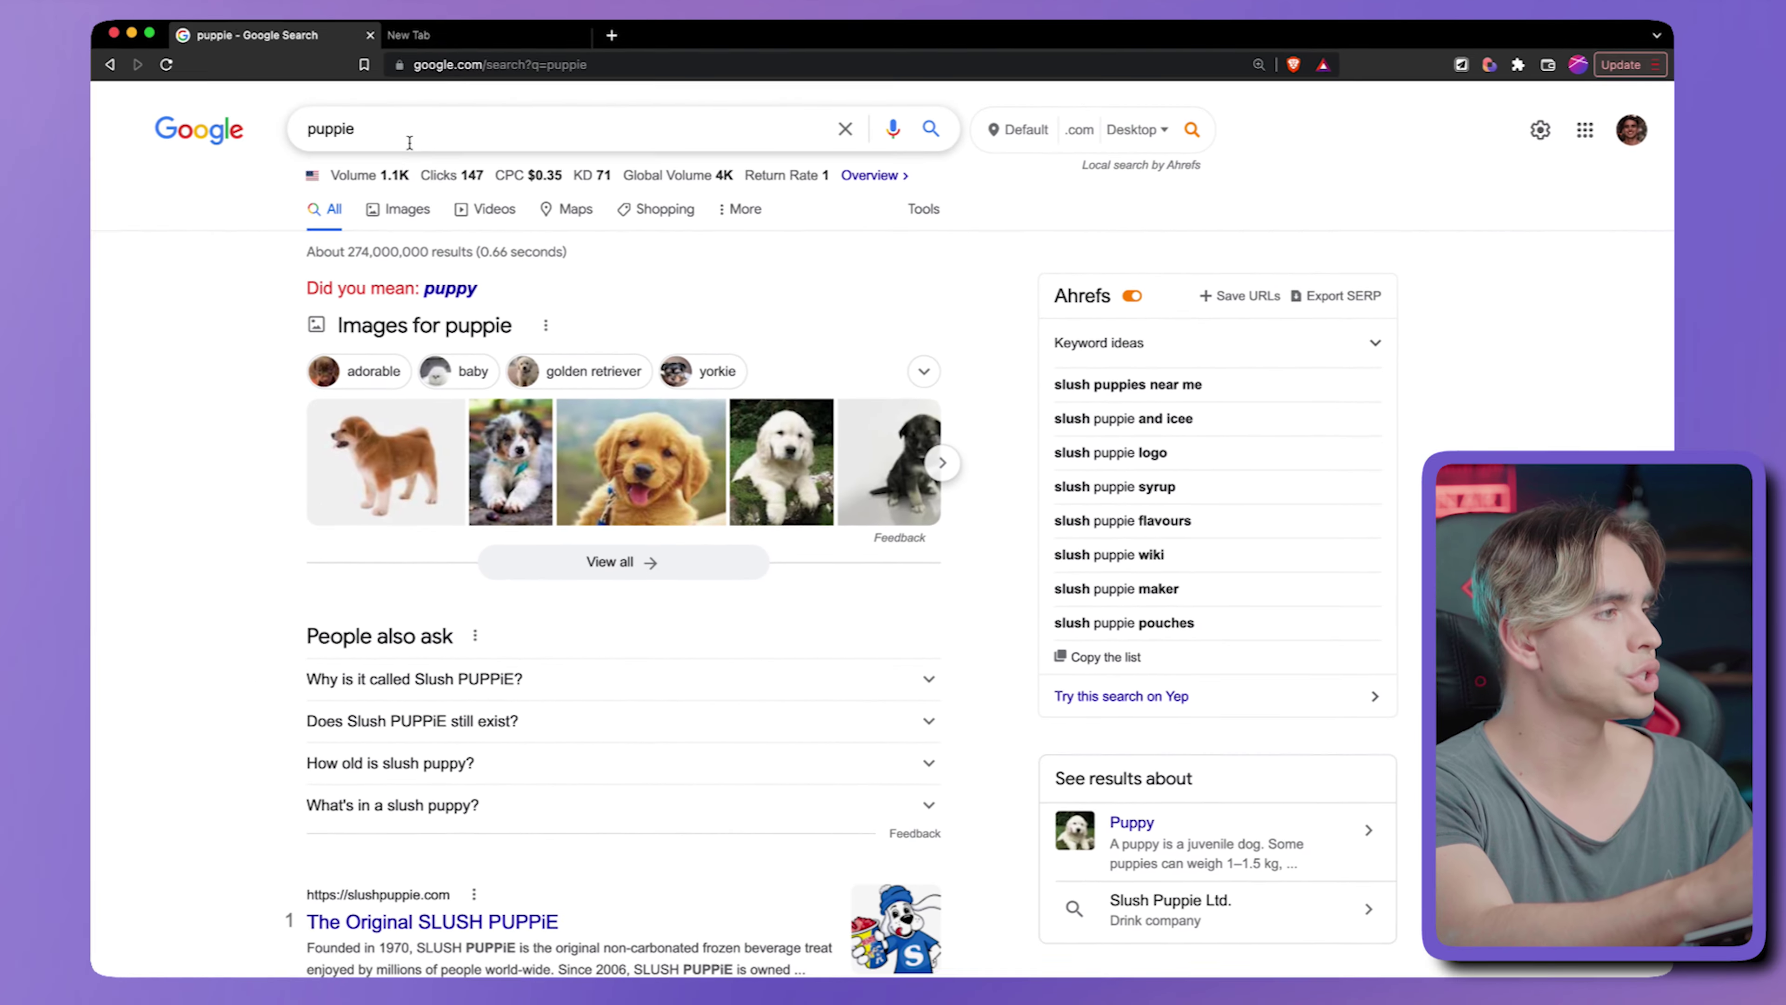
- Search 'big puppie' to inspect how the query is encoded in the results address
{"action": "left_click", "coordinate": [430, 144]}
{"action": "type", "text": "big"}
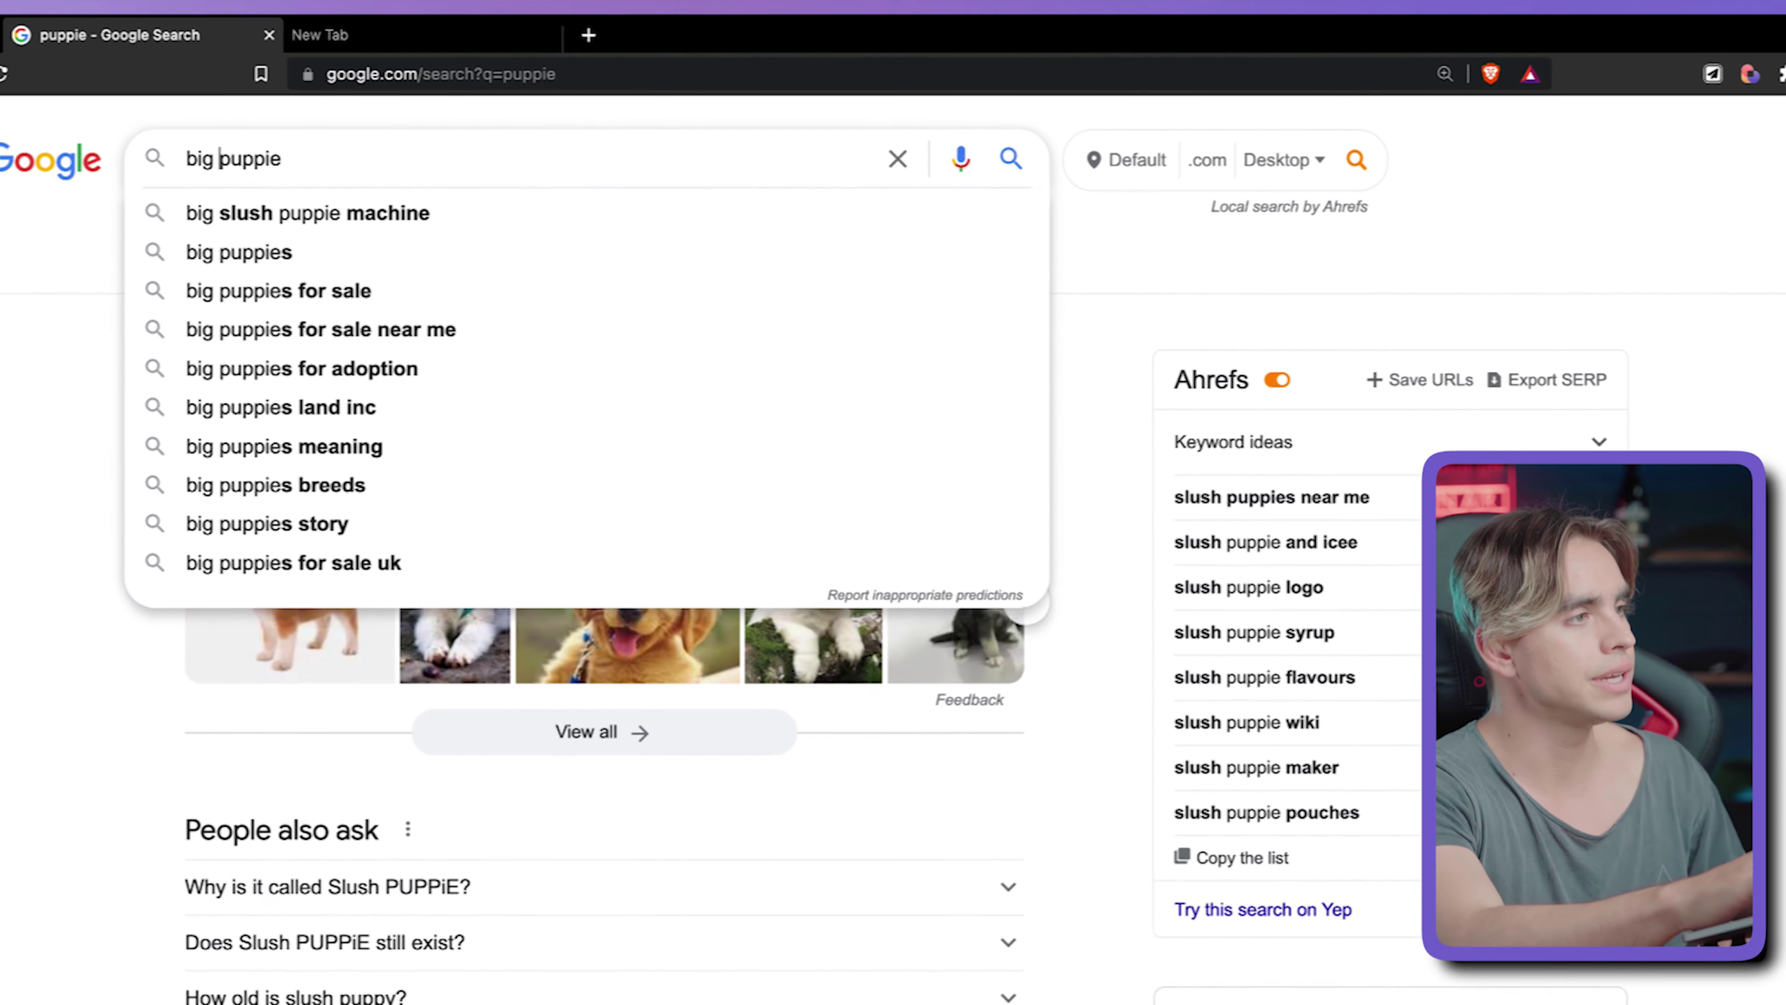
{"action": "key", "text": "Return"}
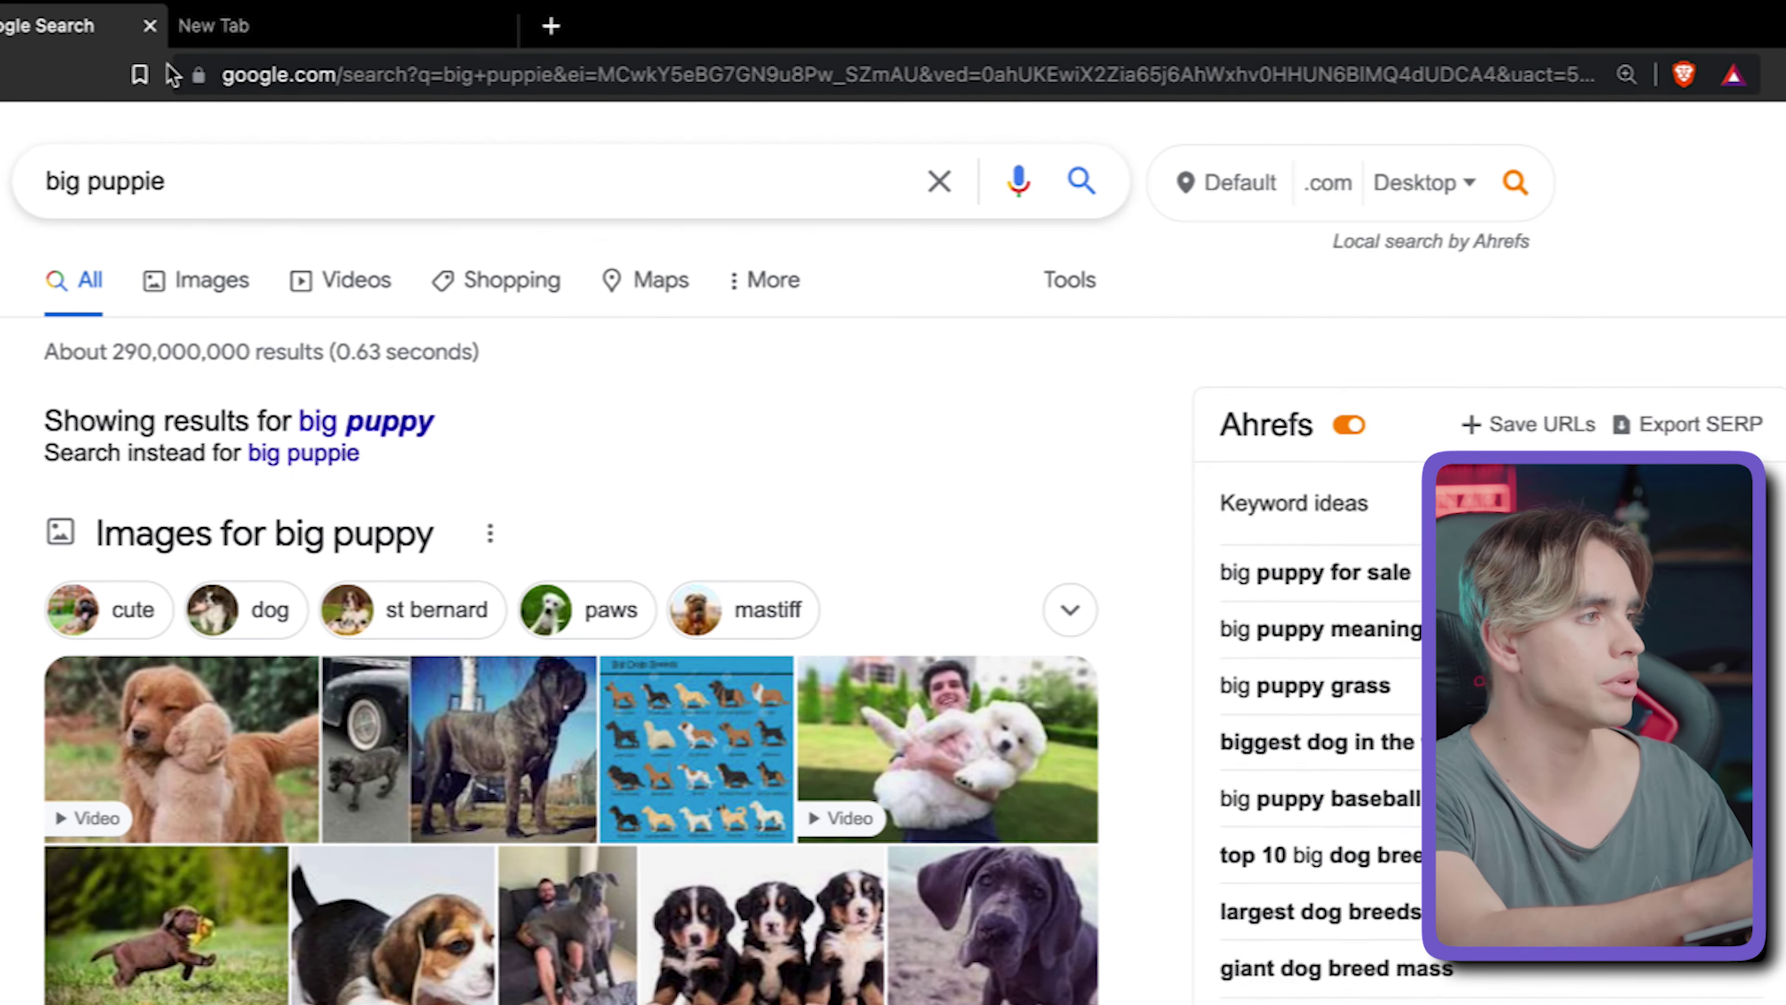
{"action": "left_click", "coordinate": [485, 77]}
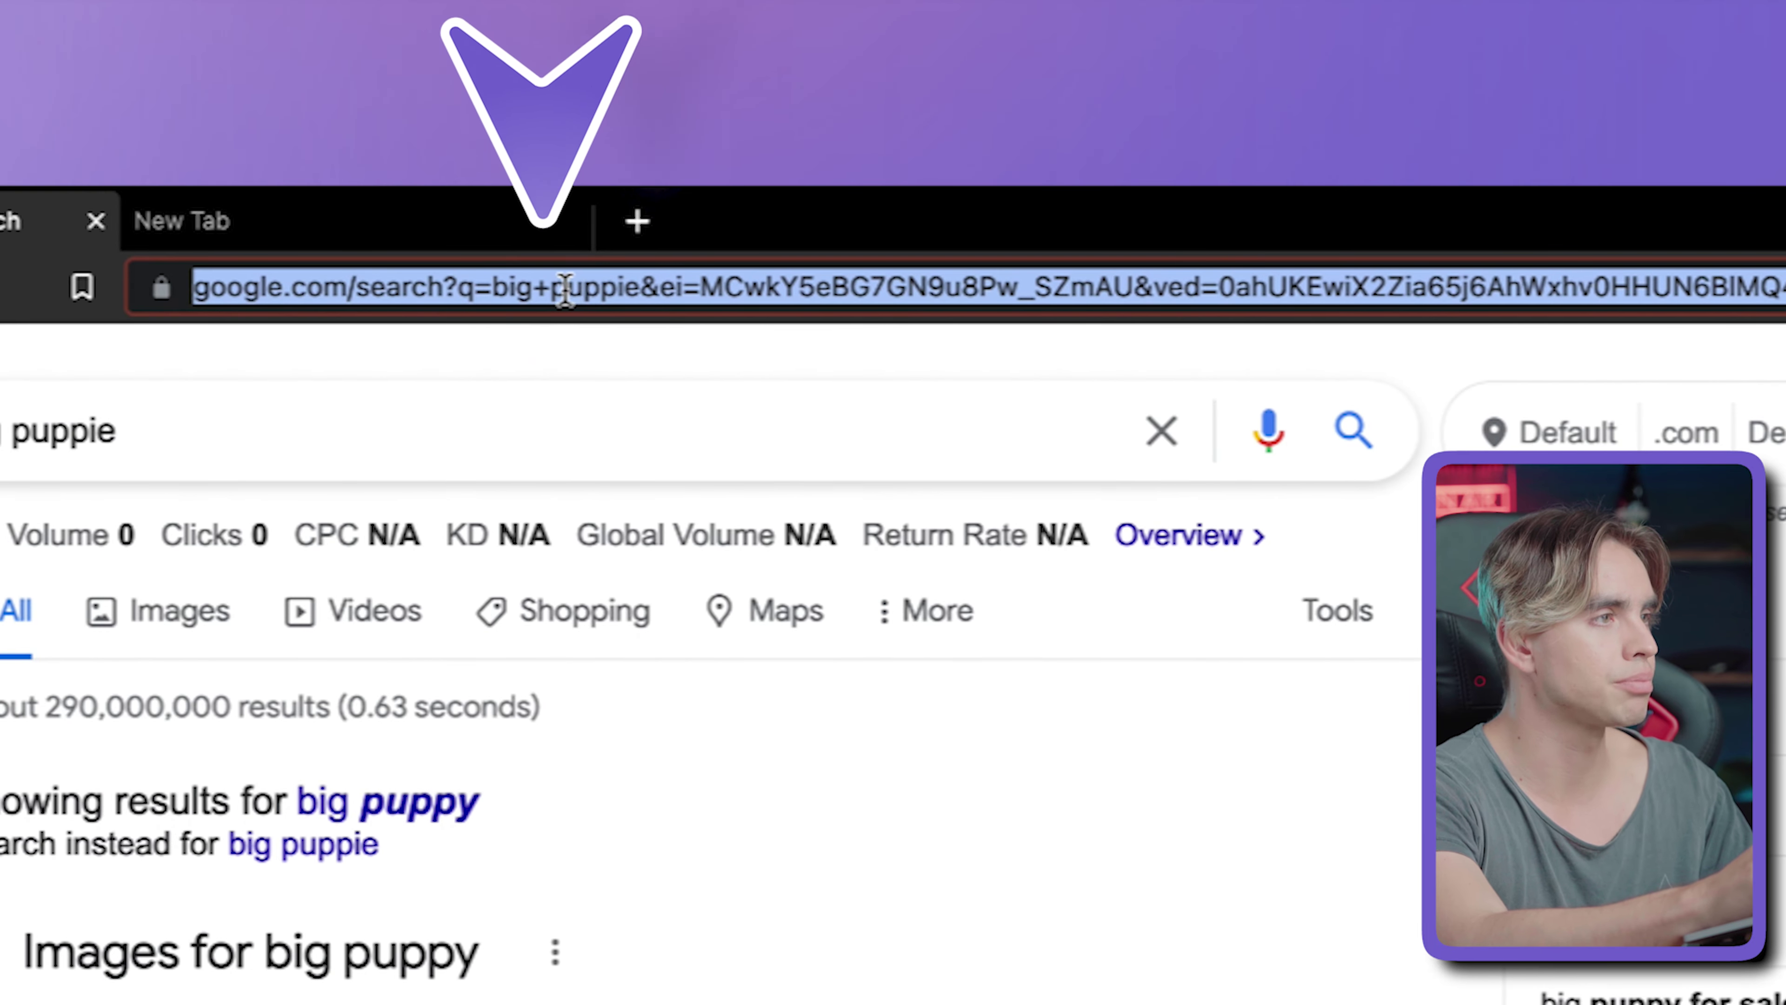
{"action": "left_click", "coordinate": [536, 264]}
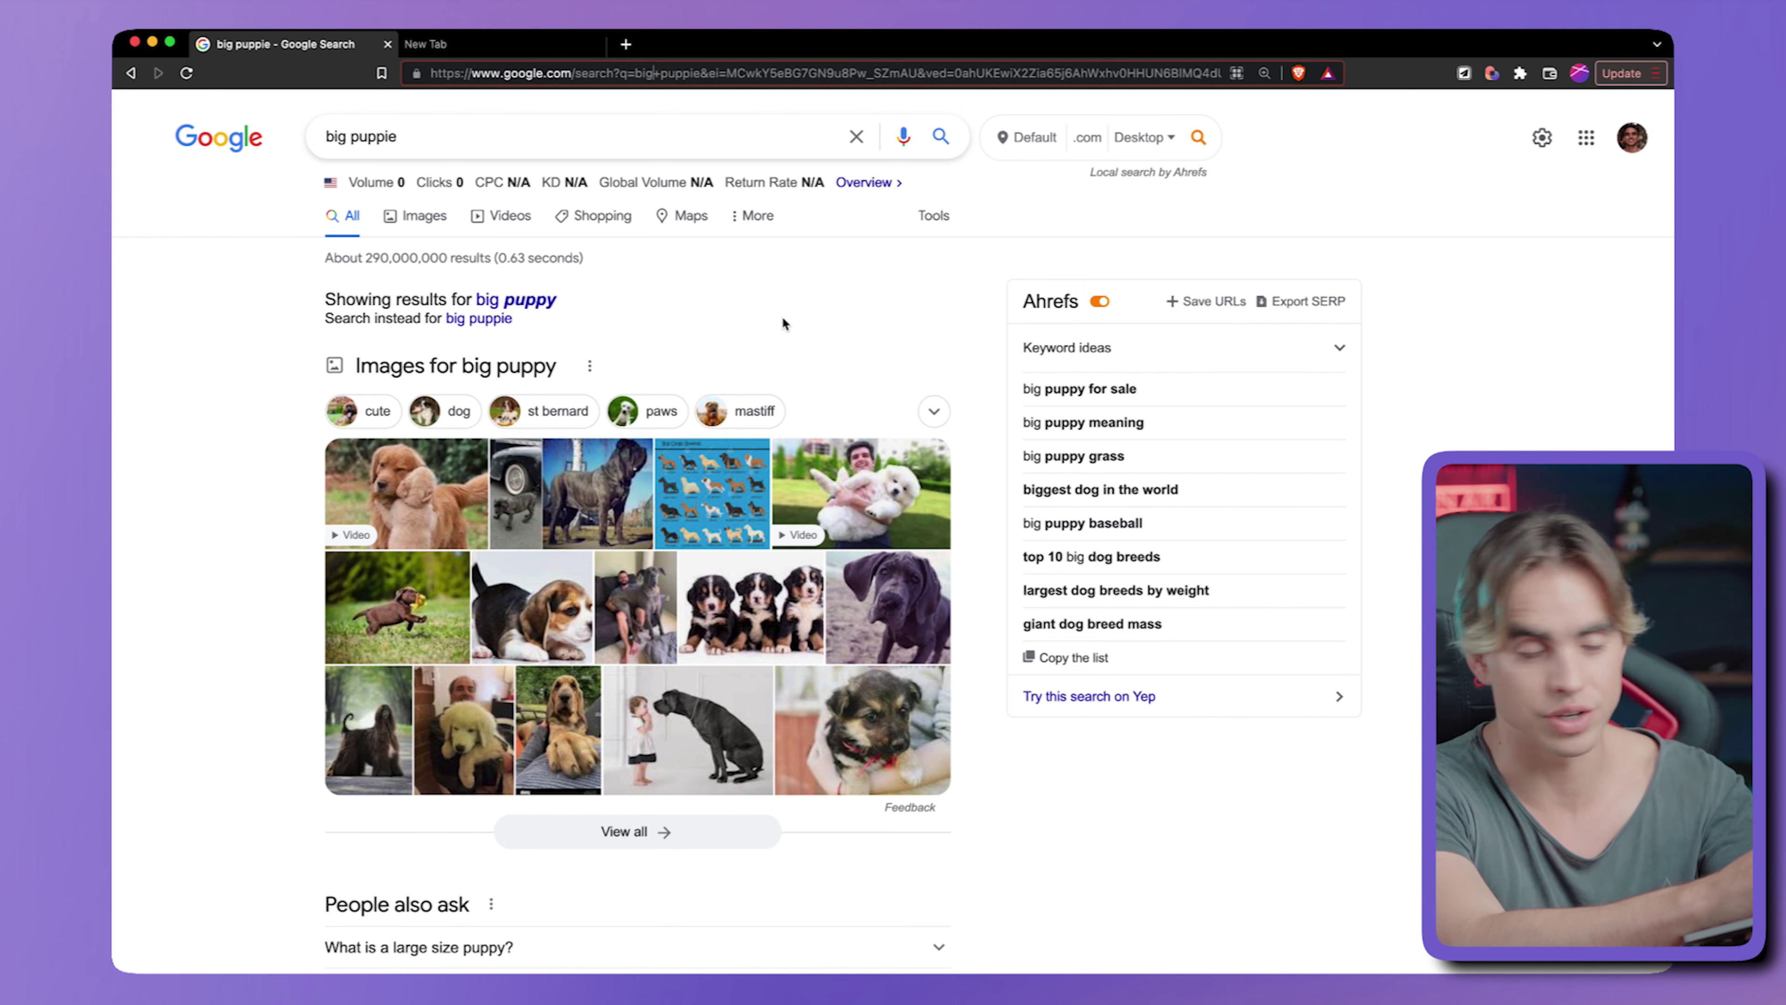
{"action": "key", "text": "alt+b"}
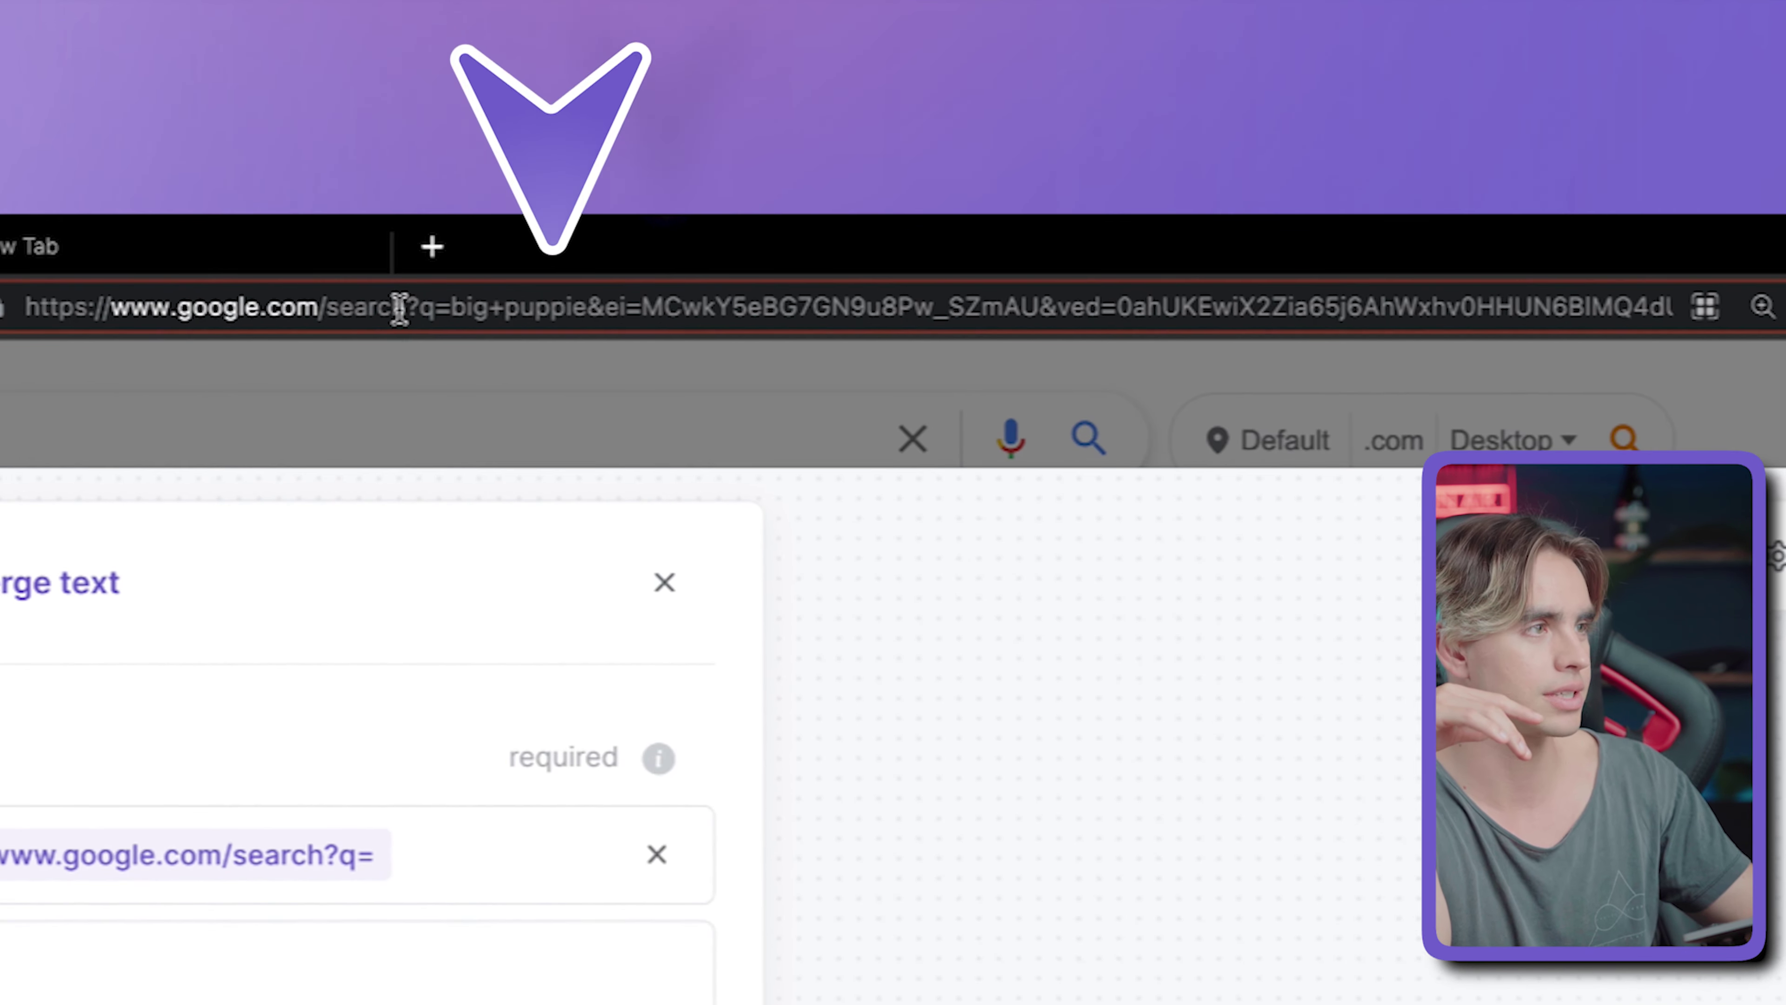
{"action": "left_click_drag", "start_coordinate": [605, 73], "coordinate": [759, 72]}
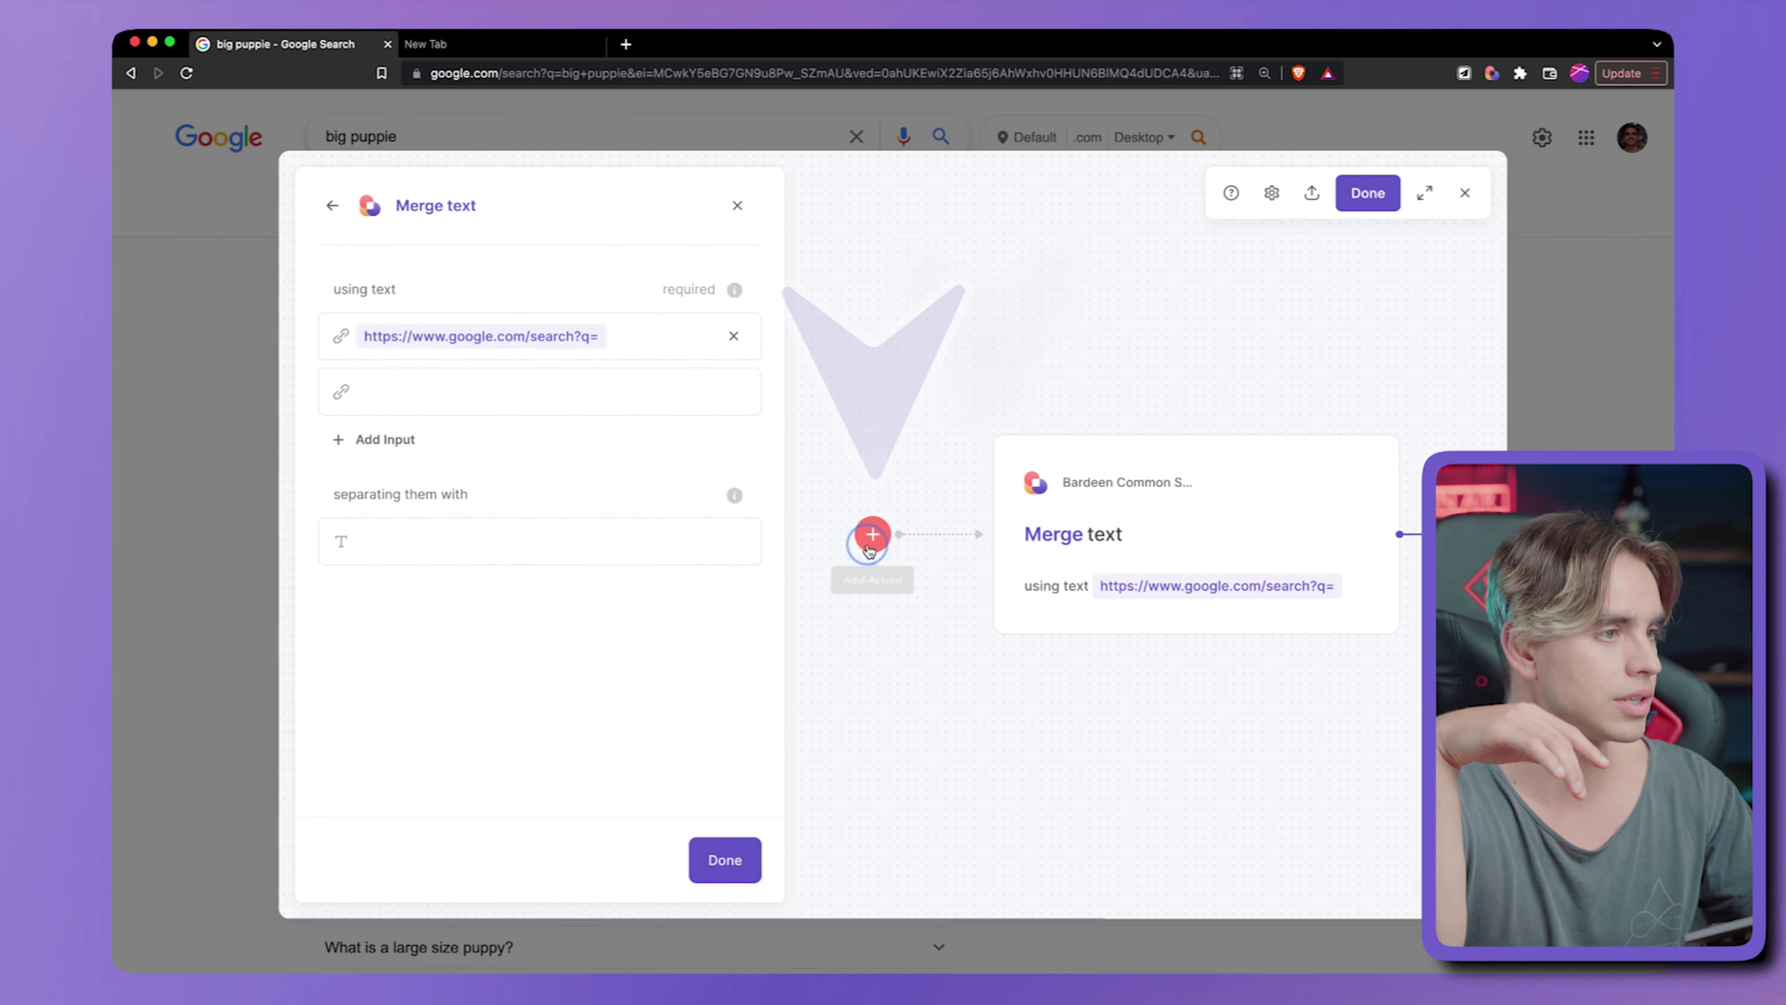
- Add a Convert Text To Url-Encoded String step that asks for a Query input every run
{"action": "left_click", "coordinate": [872, 534]}
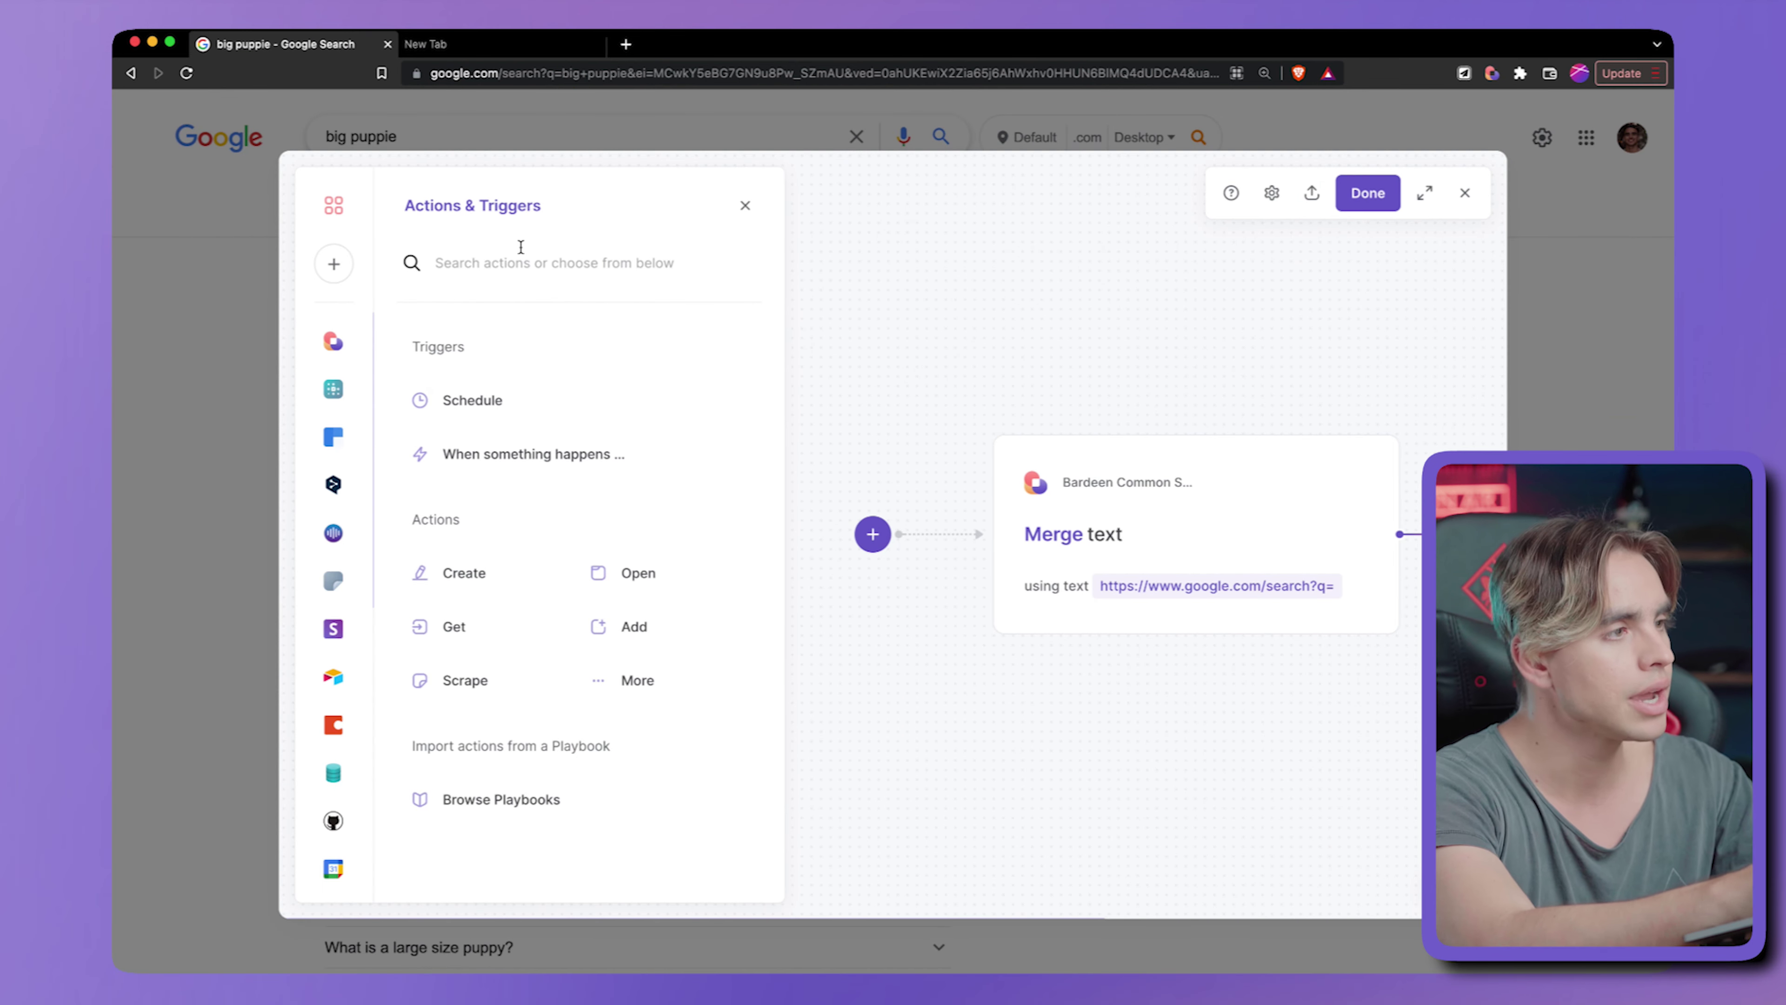
{"action": "type", "text": "url encod"}
{"action": "key", "text": "BackSpace"}
{"action": "key", "text": "BackSpace"}
{"action": "key", "text": "BackSpace"}
{"action": "key", "text": "BackSpace"}
{"action": "key", "text": "BackSpace"}
{"action": "key", "text": "BackSpace"}
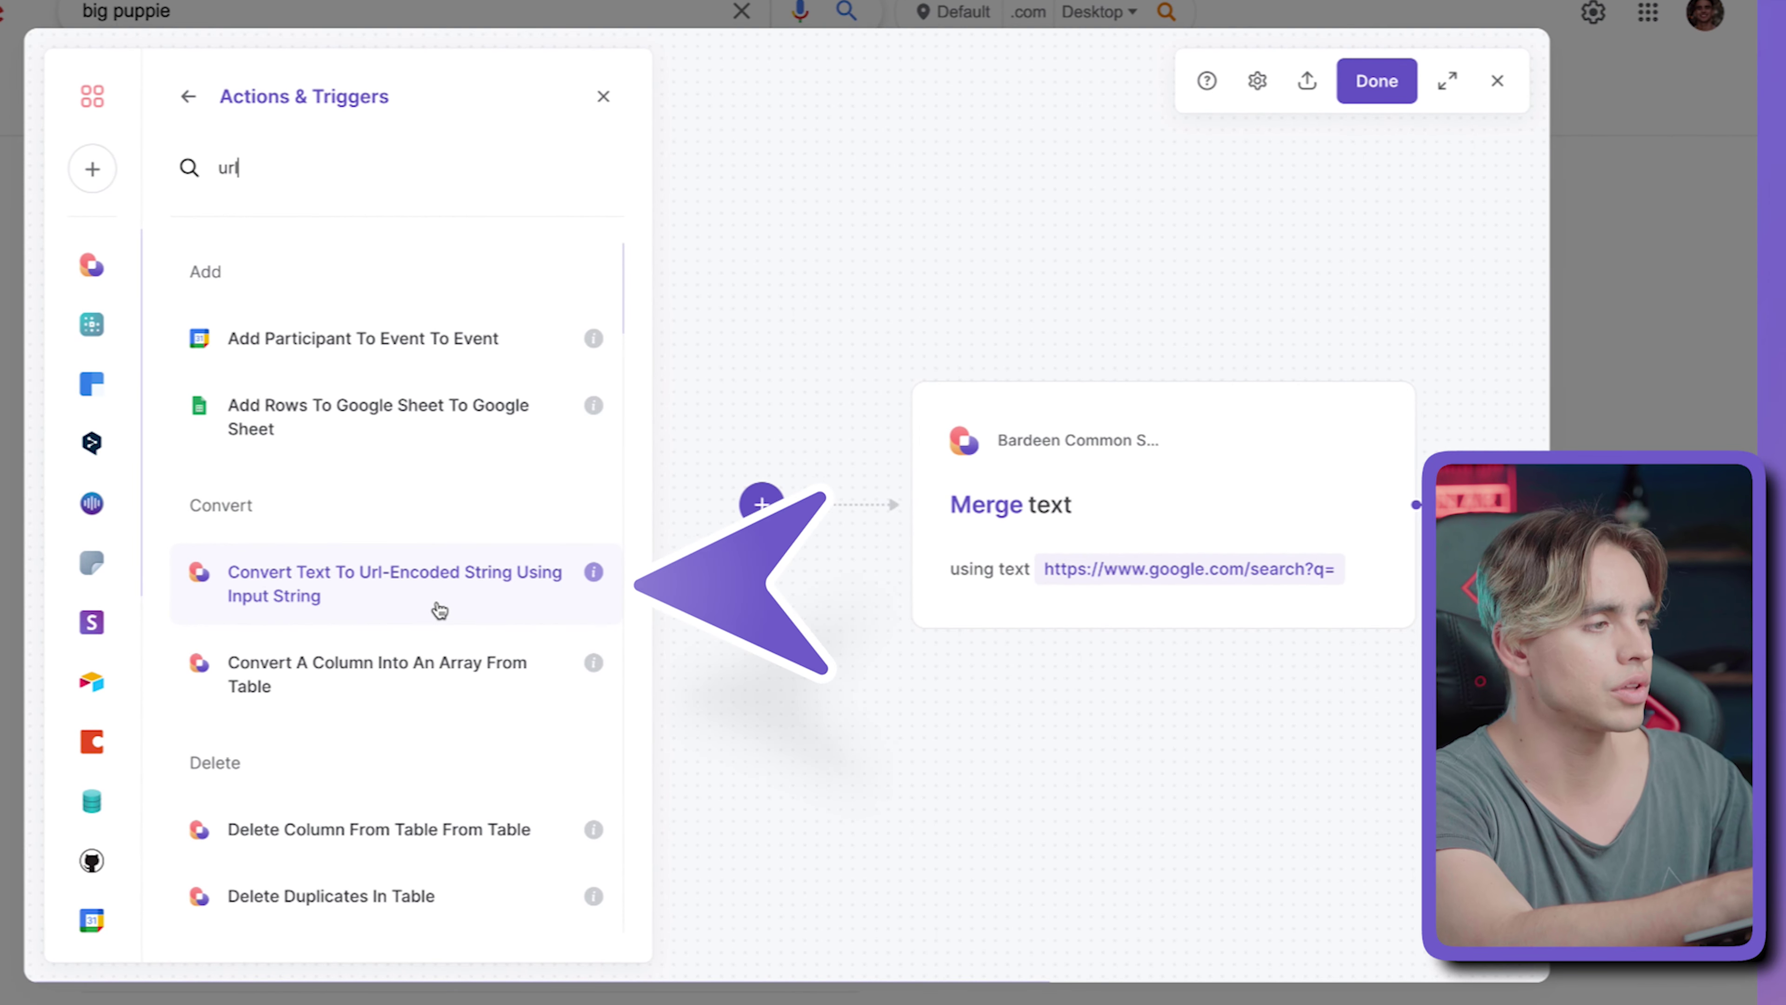
{"action": "left_click", "coordinate": [440, 610]}
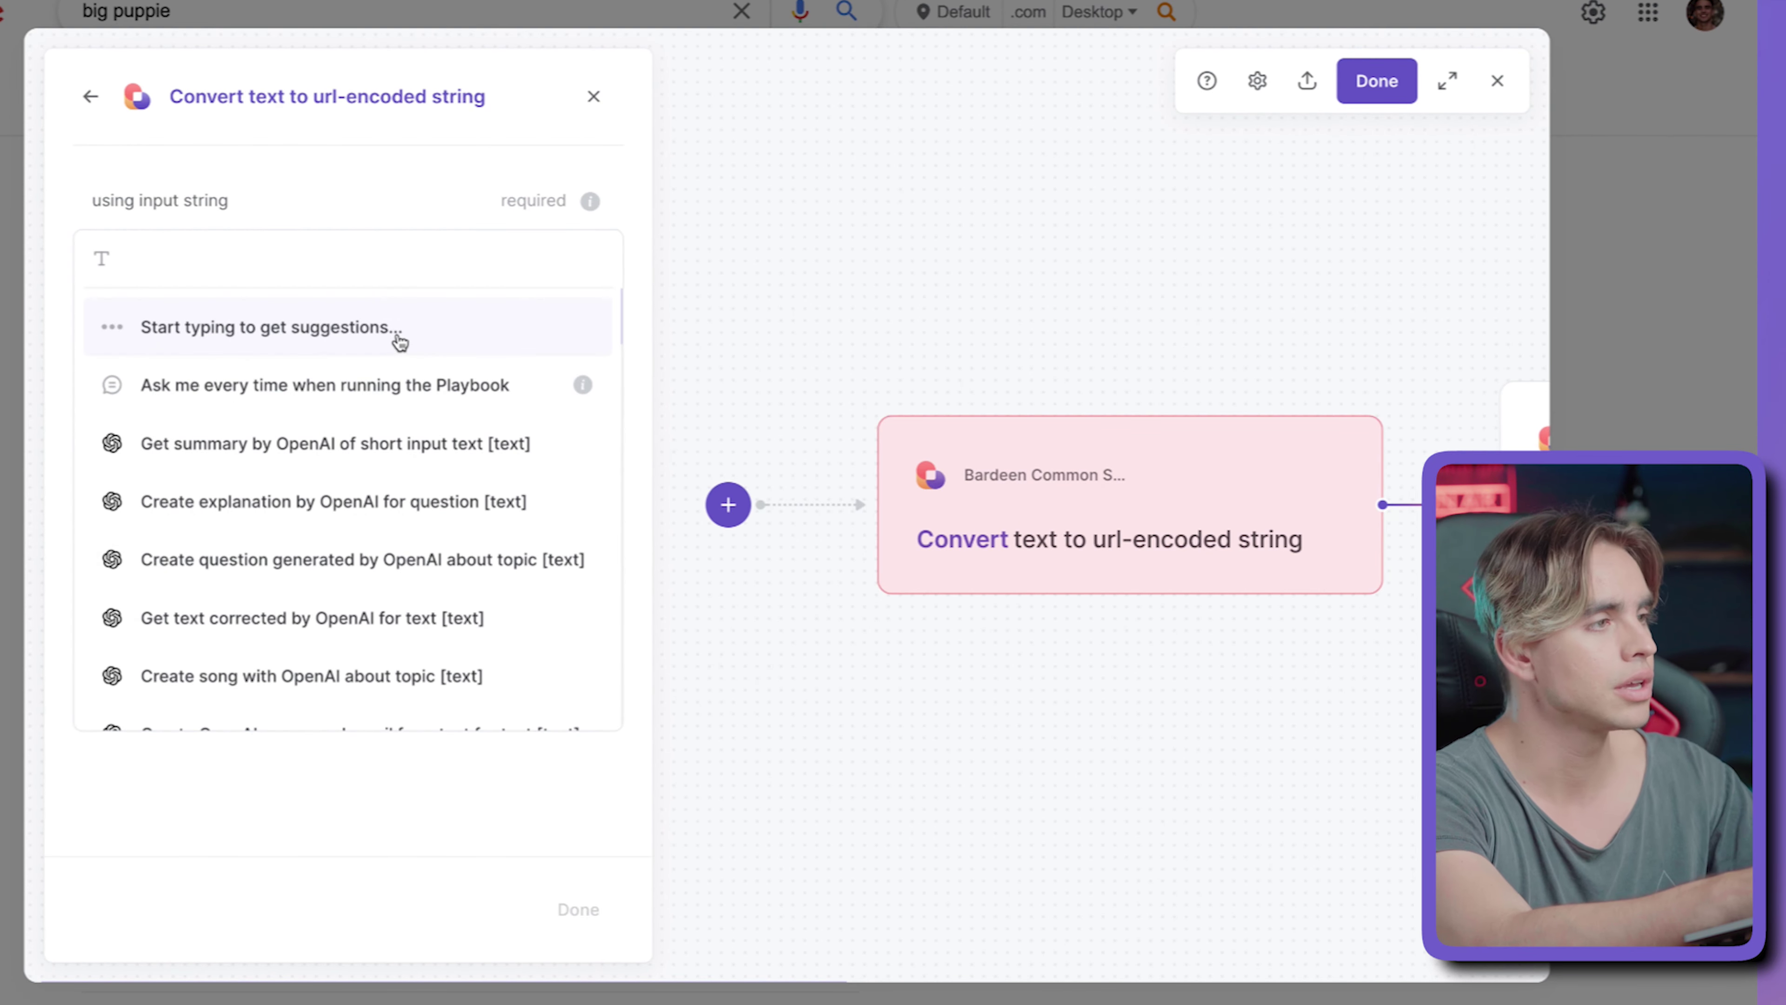
{"action": "left_click", "coordinate": [368, 362]}
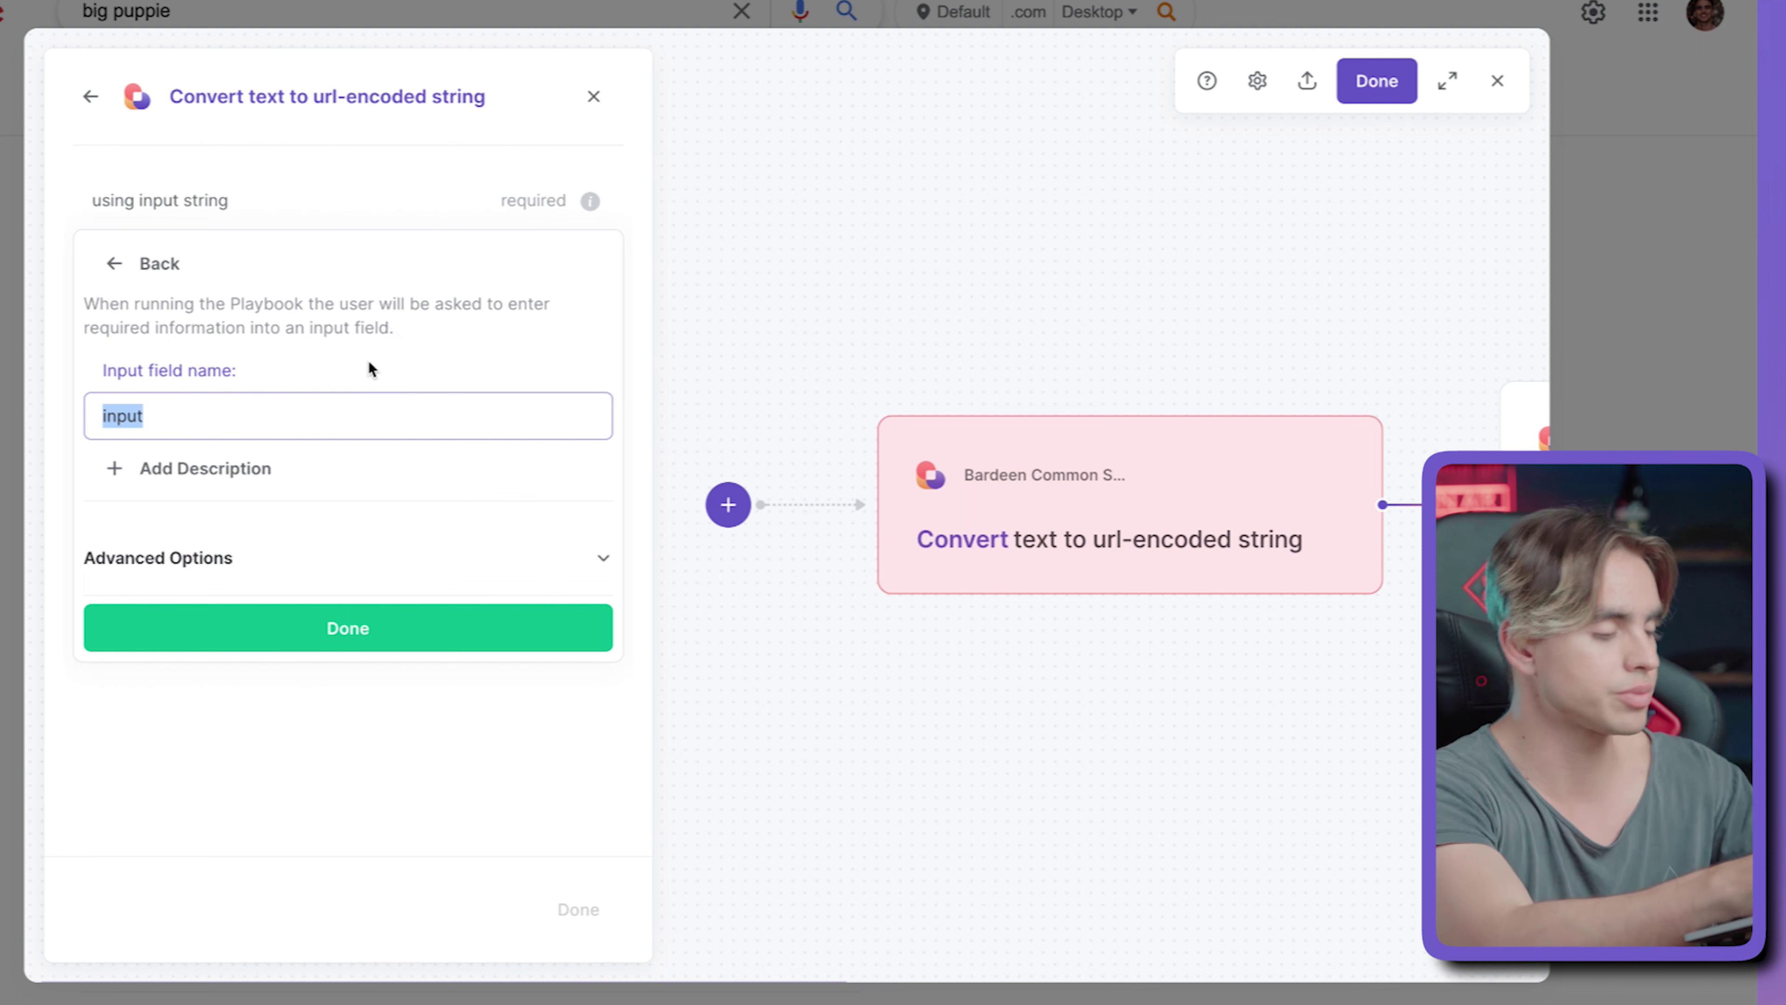
{"action": "type", "text": "Quer"}
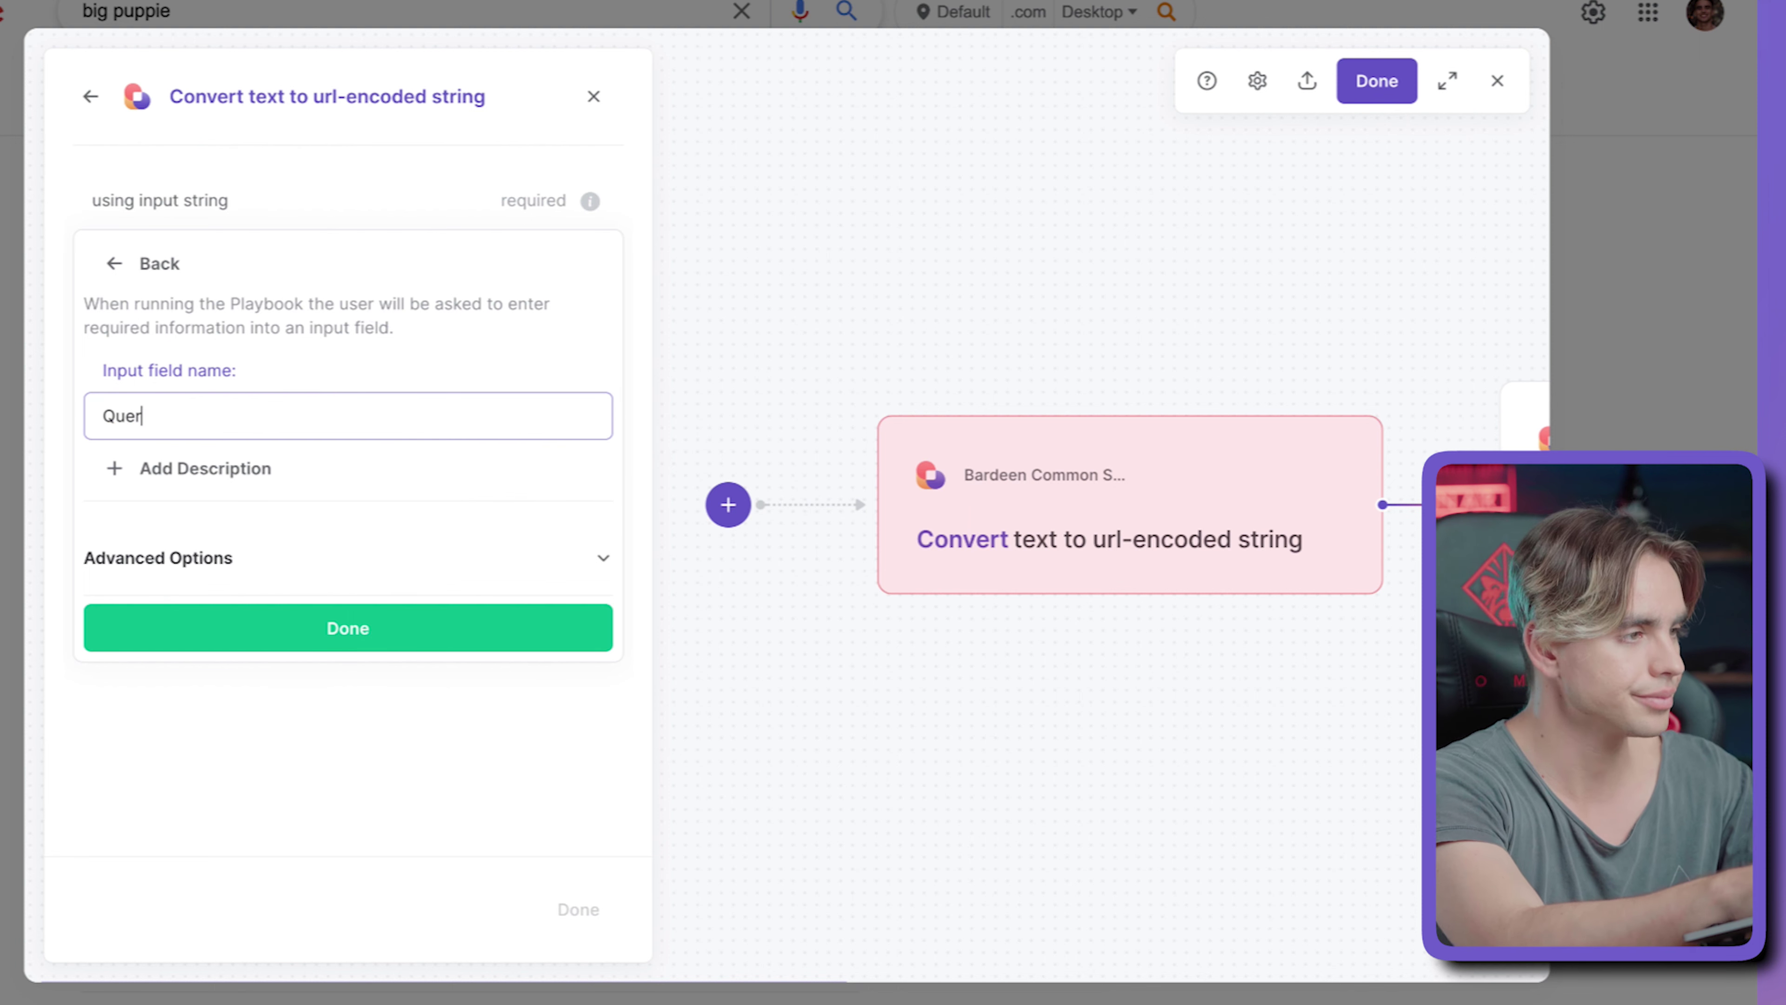
{"action": "type", "text": "ry"}
{"action": "left_click", "coordinate": [462, 628]}
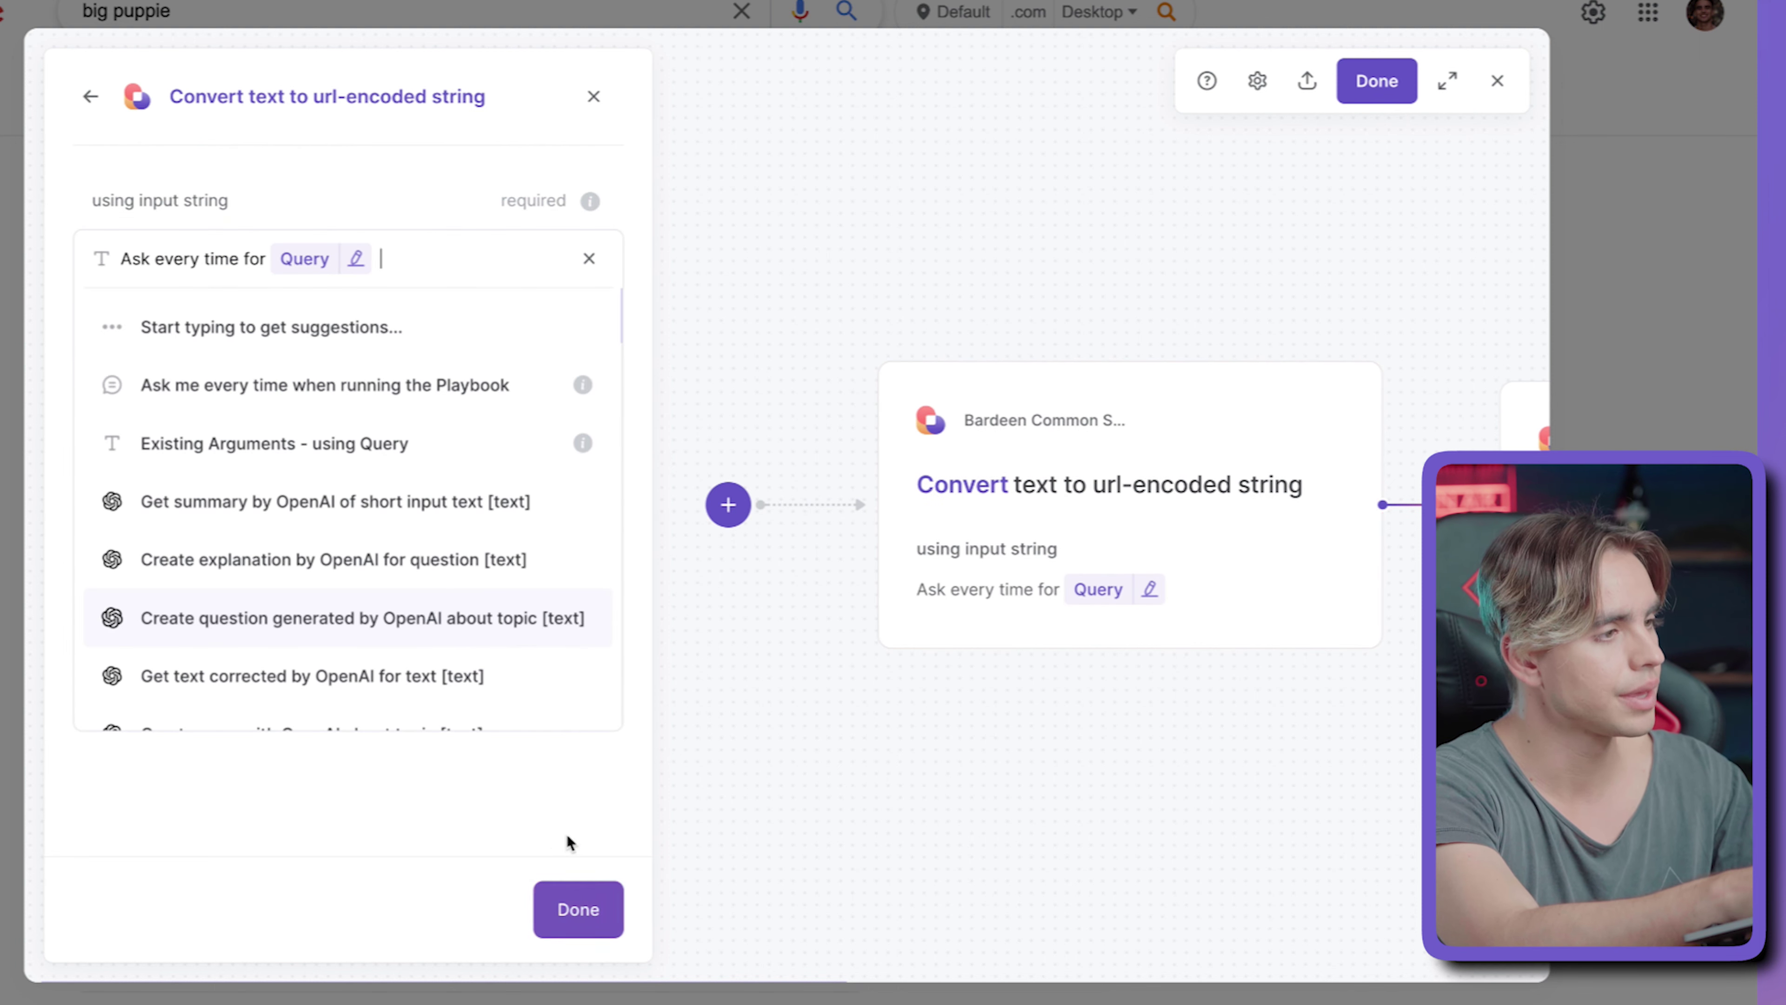
{"action": "left_click", "coordinate": [577, 927]}
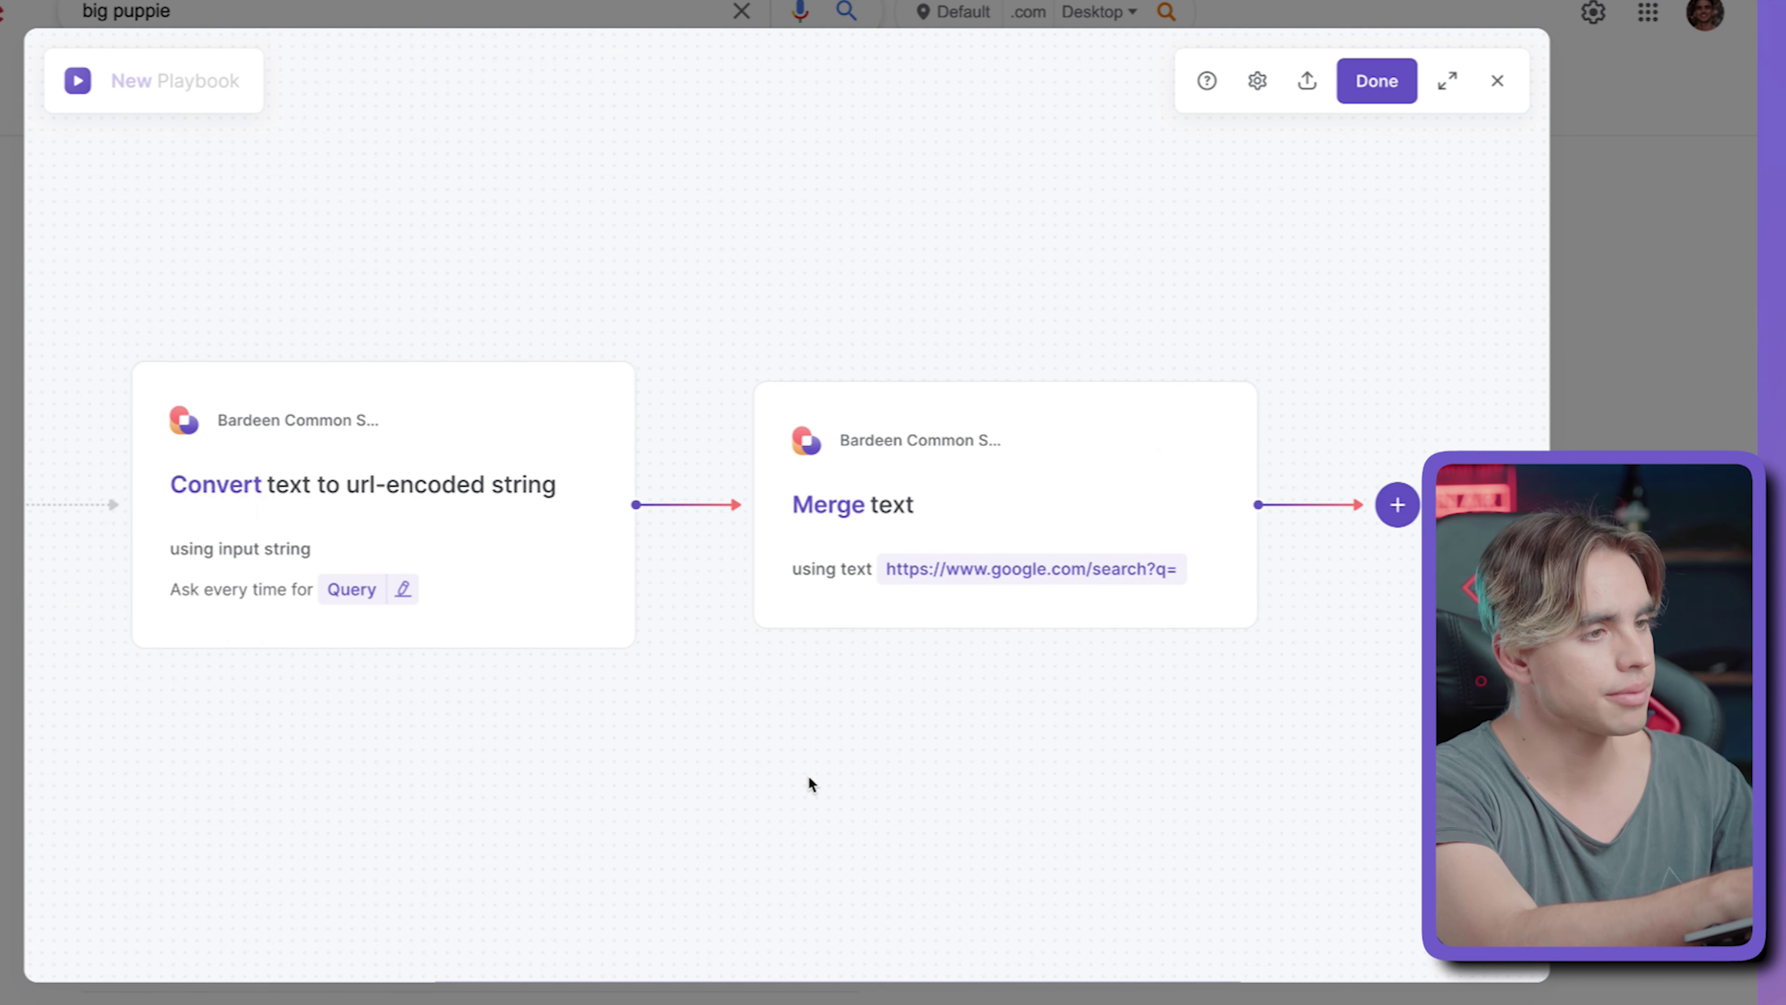
- Append the URL-encoded output as the second text of the Merge text step
{"action": "left_click", "coordinate": [935, 520]}
{"action": "left_click", "coordinate": [444, 322]}
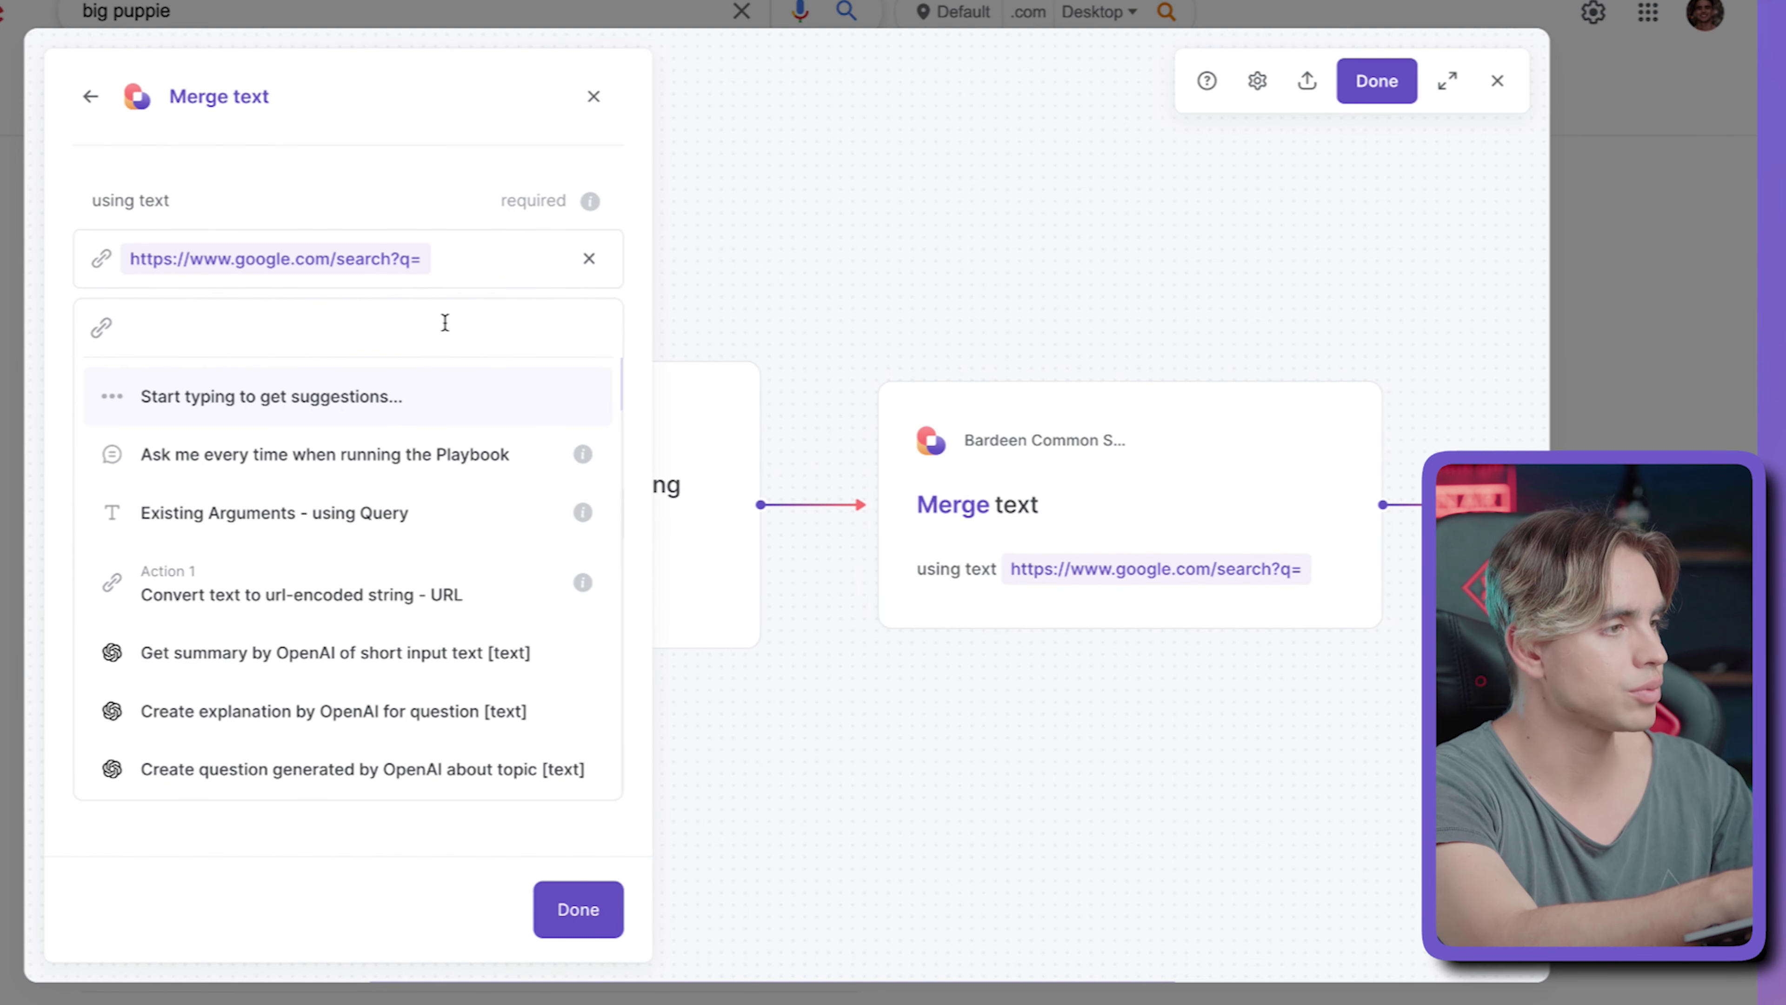
{"action": "left_click", "coordinate": [484, 568]}
{"action": "left_click", "coordinate": [575, 908]}
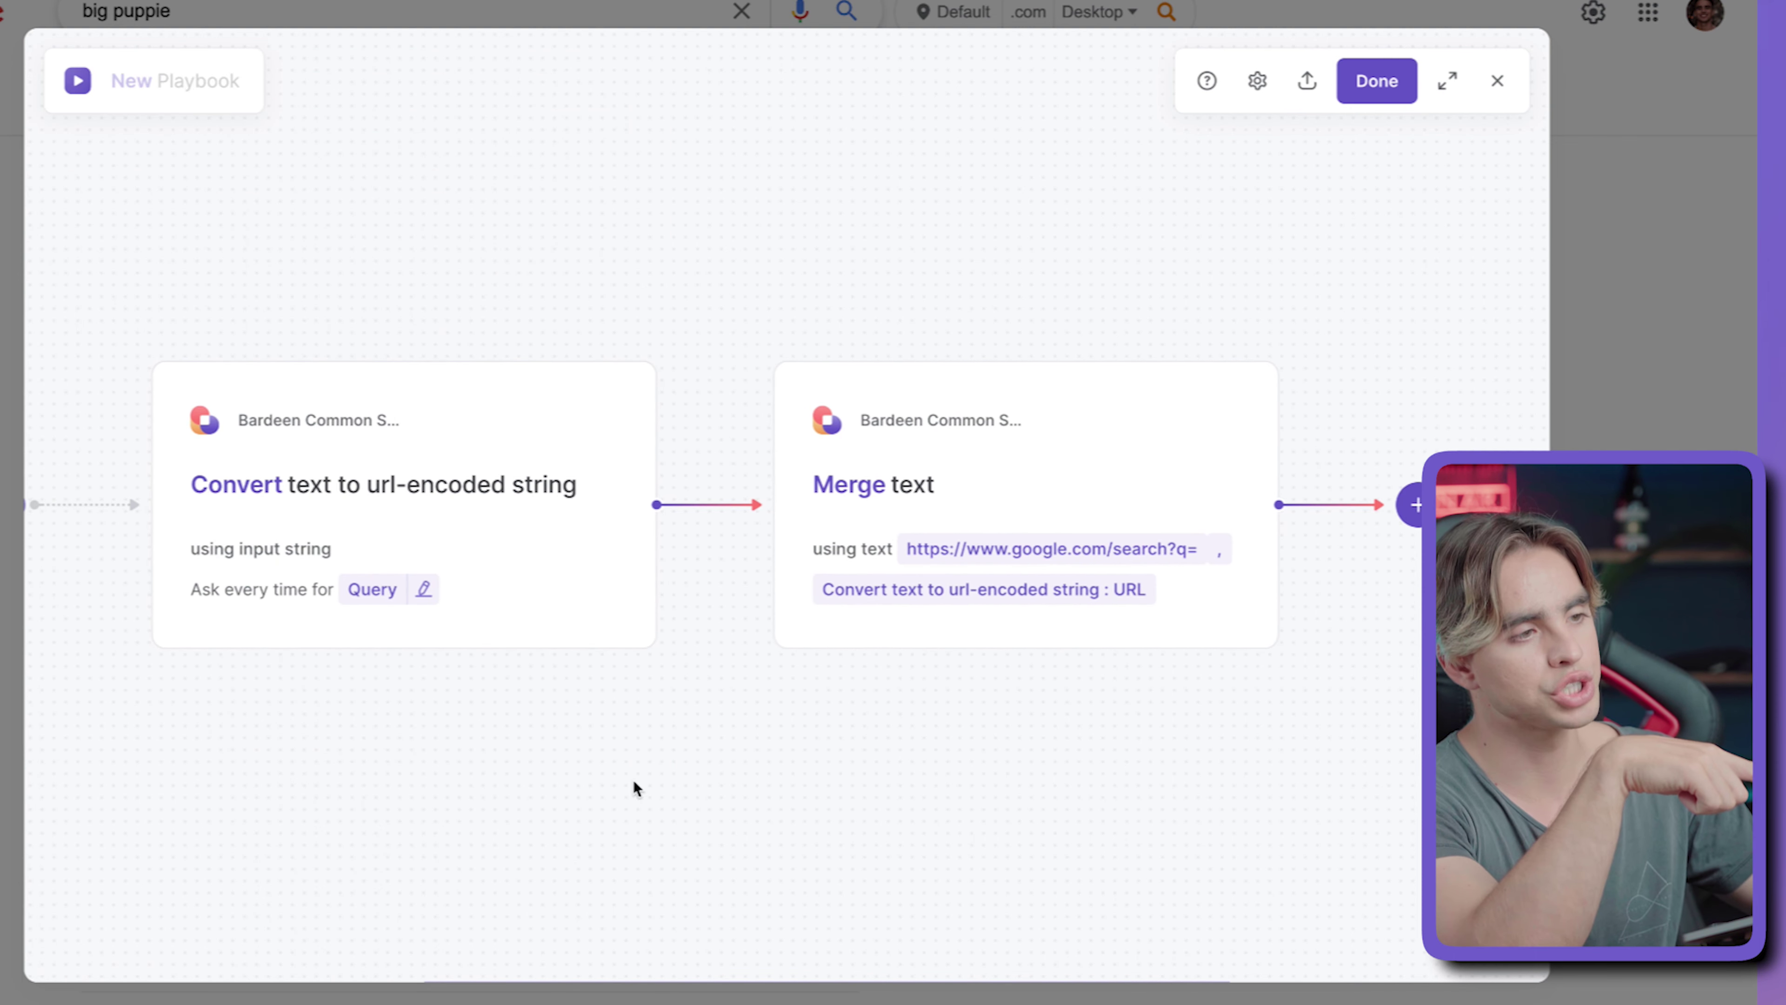
{"action": "scroll", "coordinate": [1318, 494], "scroll_direction": "right", "scroll_amount": 4}
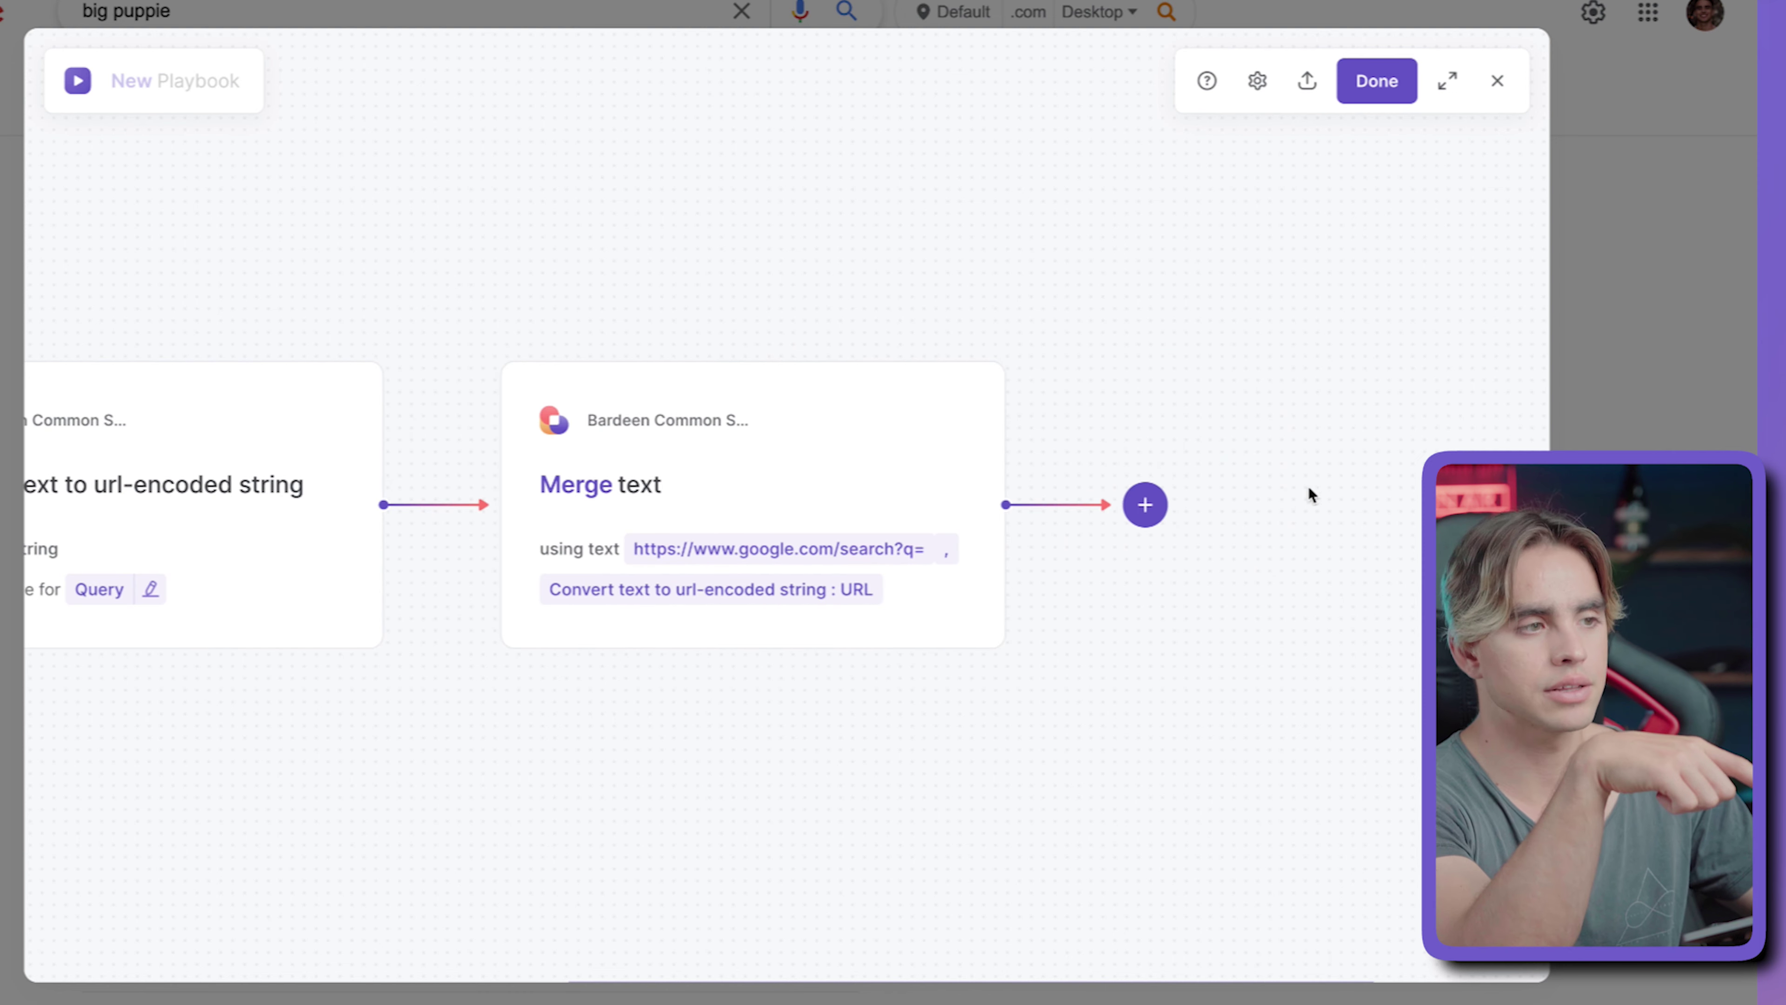
- Add an Open All Links In Text step that uses the Merge text output
{"action": "left_click", "coordinate": [1156, 524]}
{"action": "left_click", "coordinate": [1168, 576]}
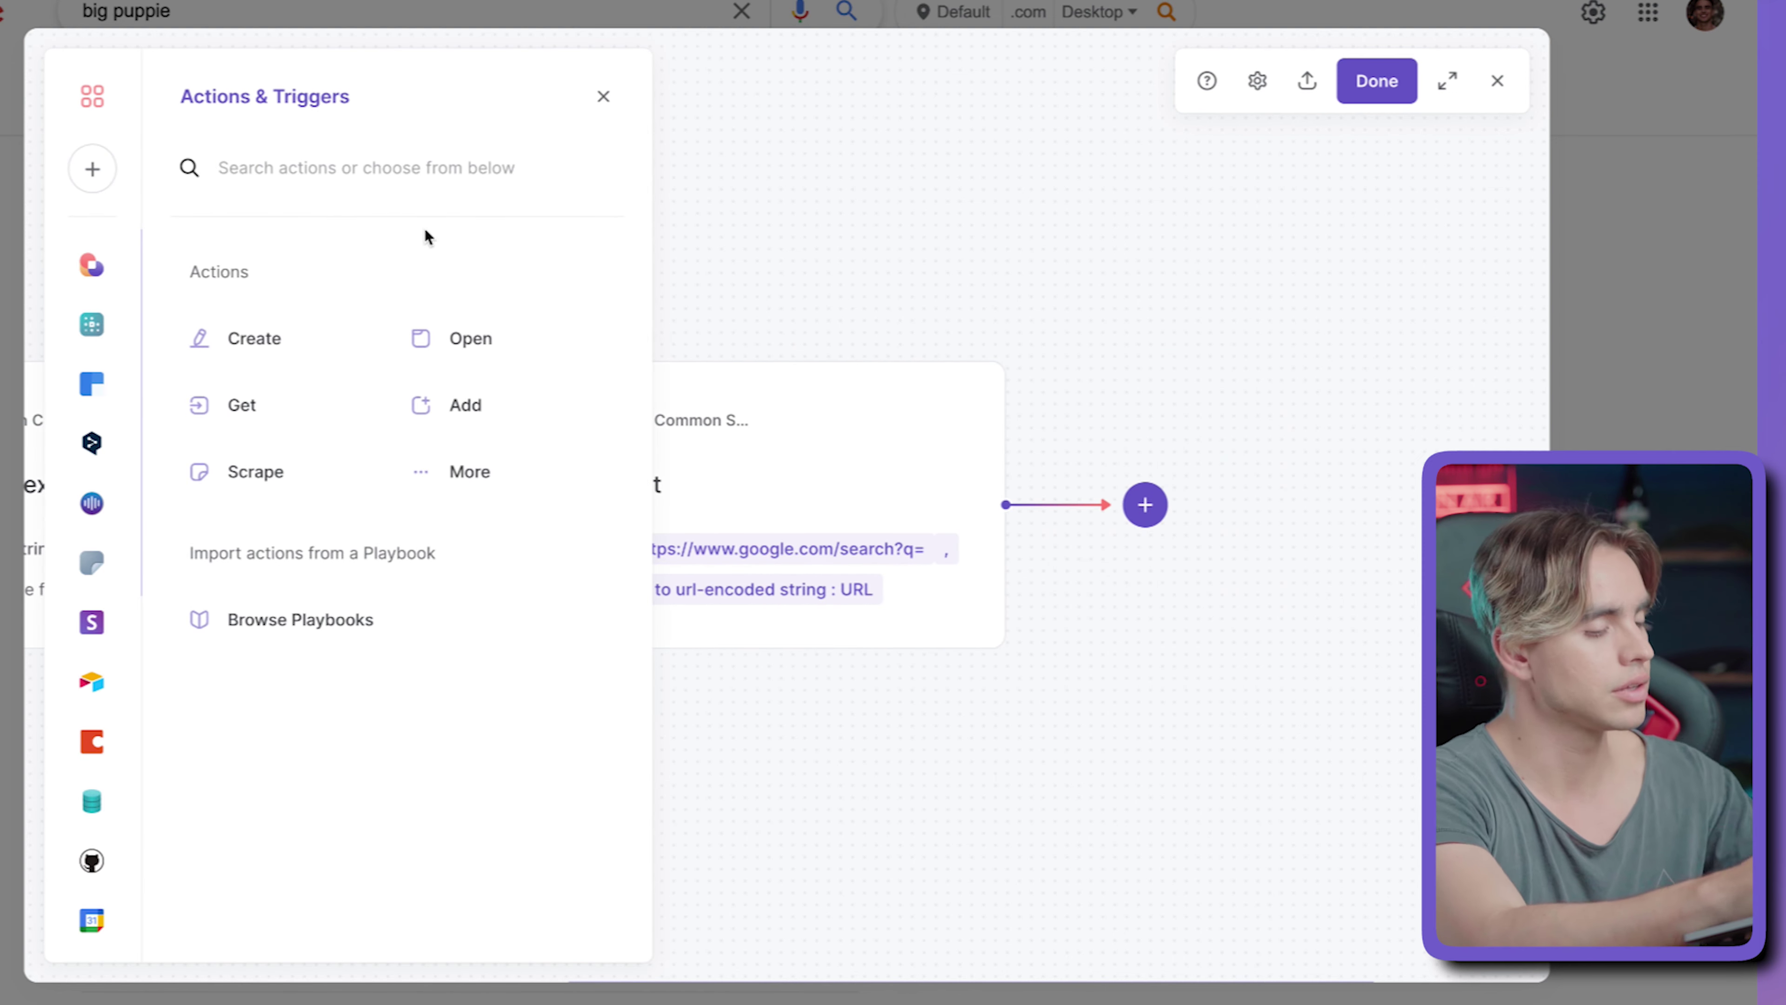
{"action": "type", "text": "open lin"}
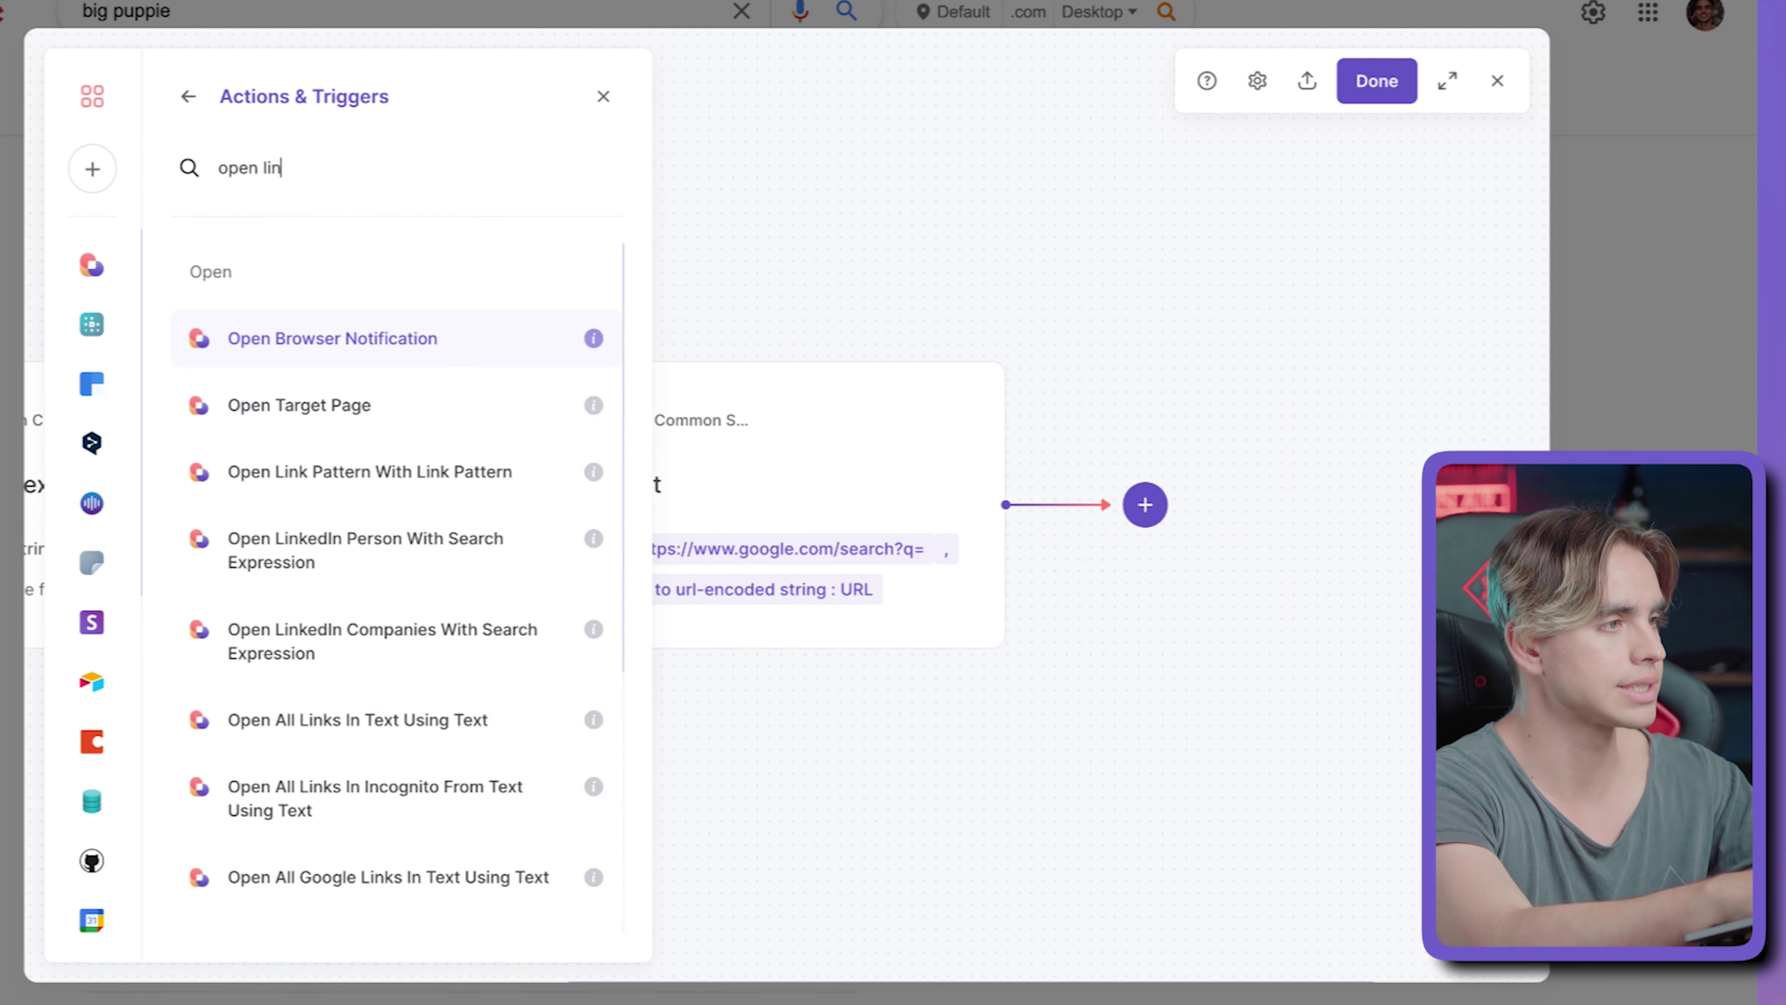
{"action": "type", "text": "ks"}
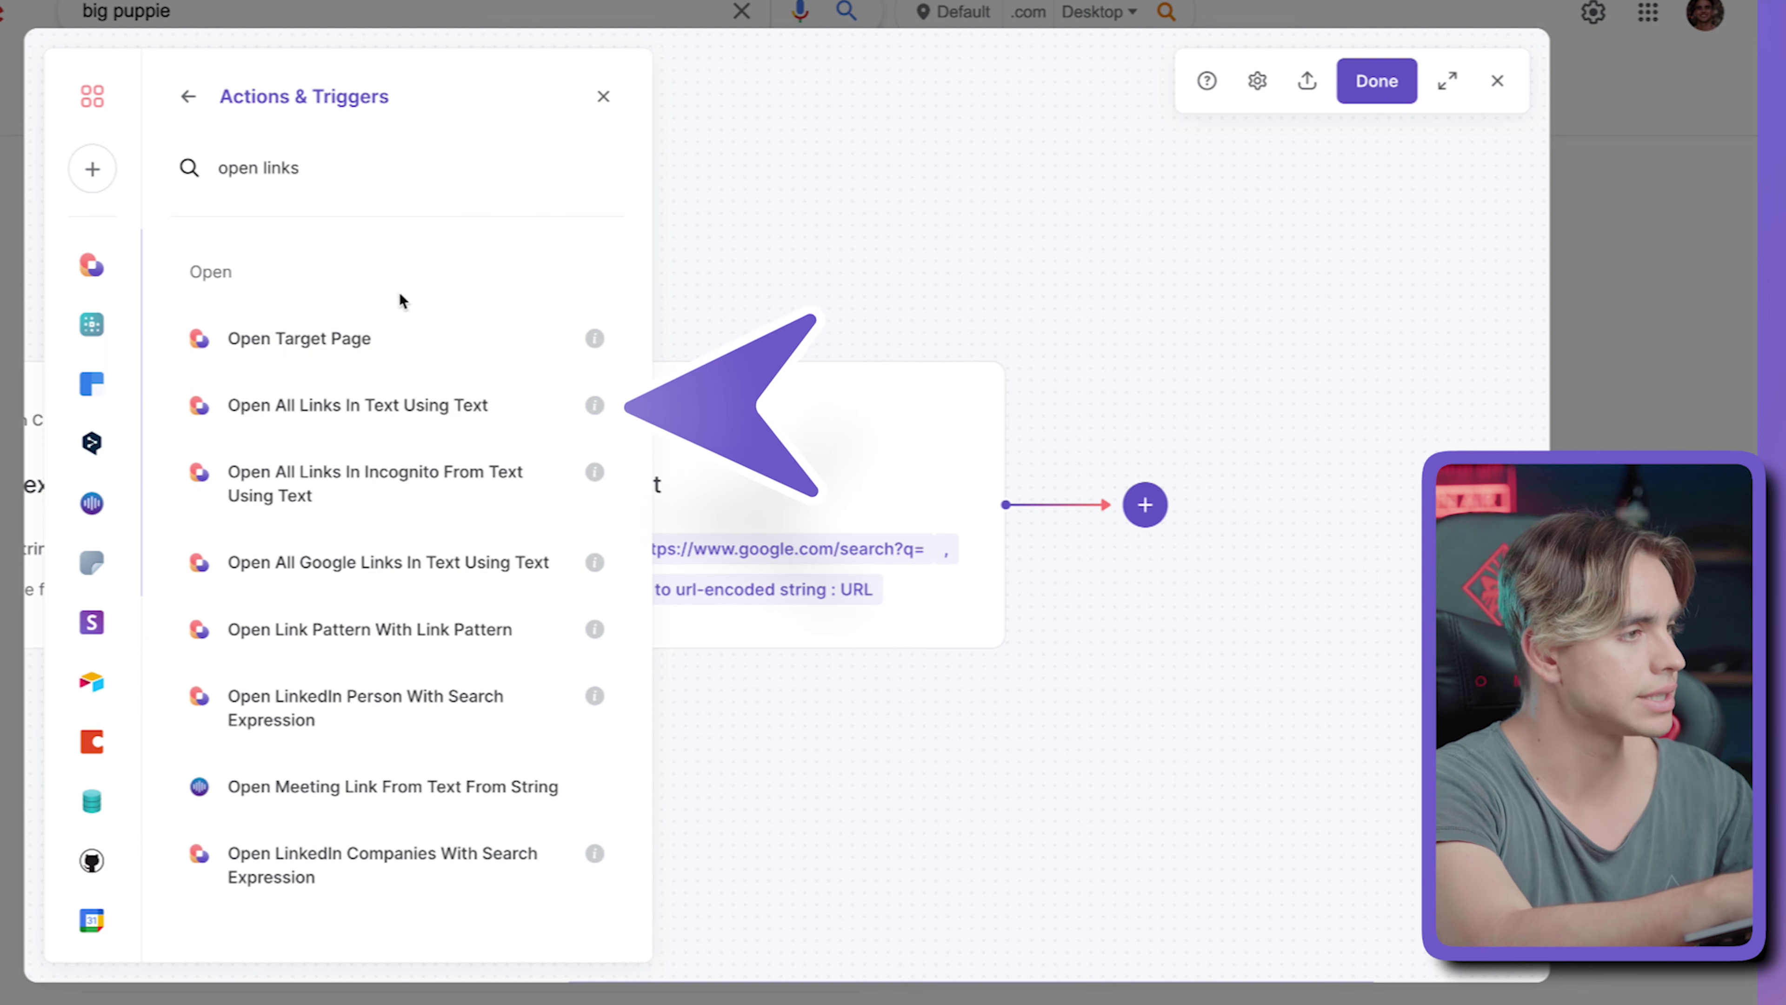
{"action": "left_click", "coordinate": [375, 406]}
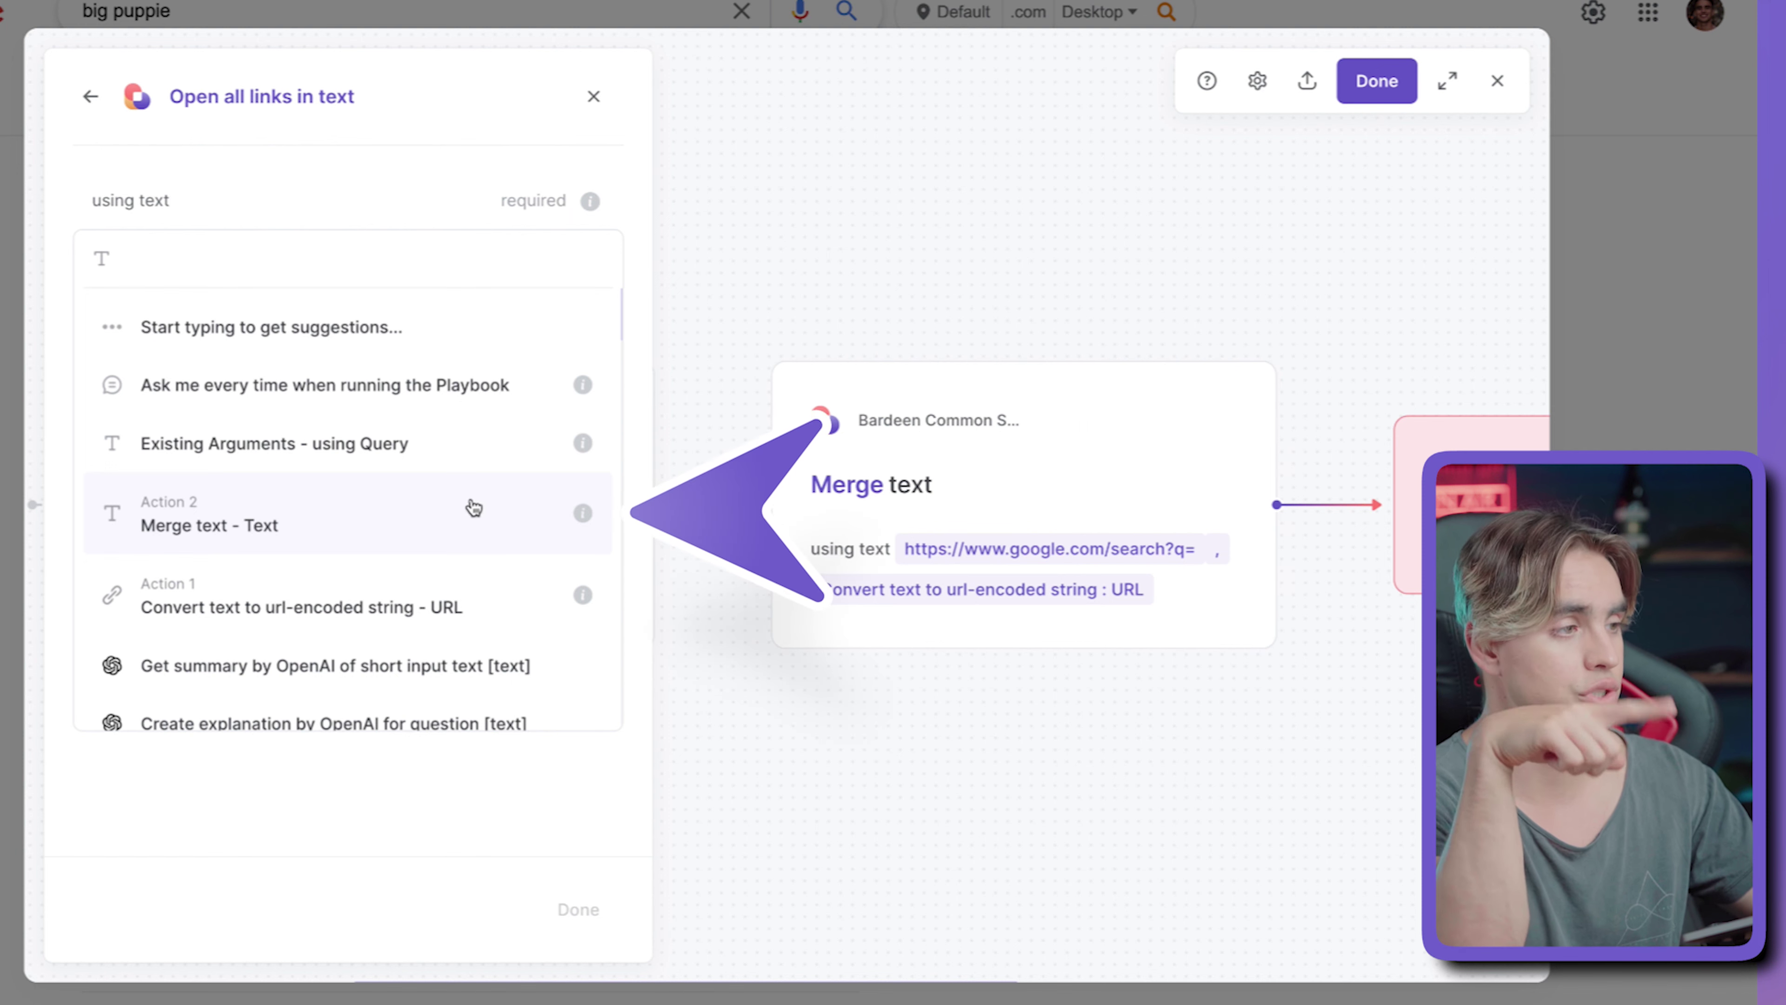
{"action": "left_click", "coordinate": [372, 519]}
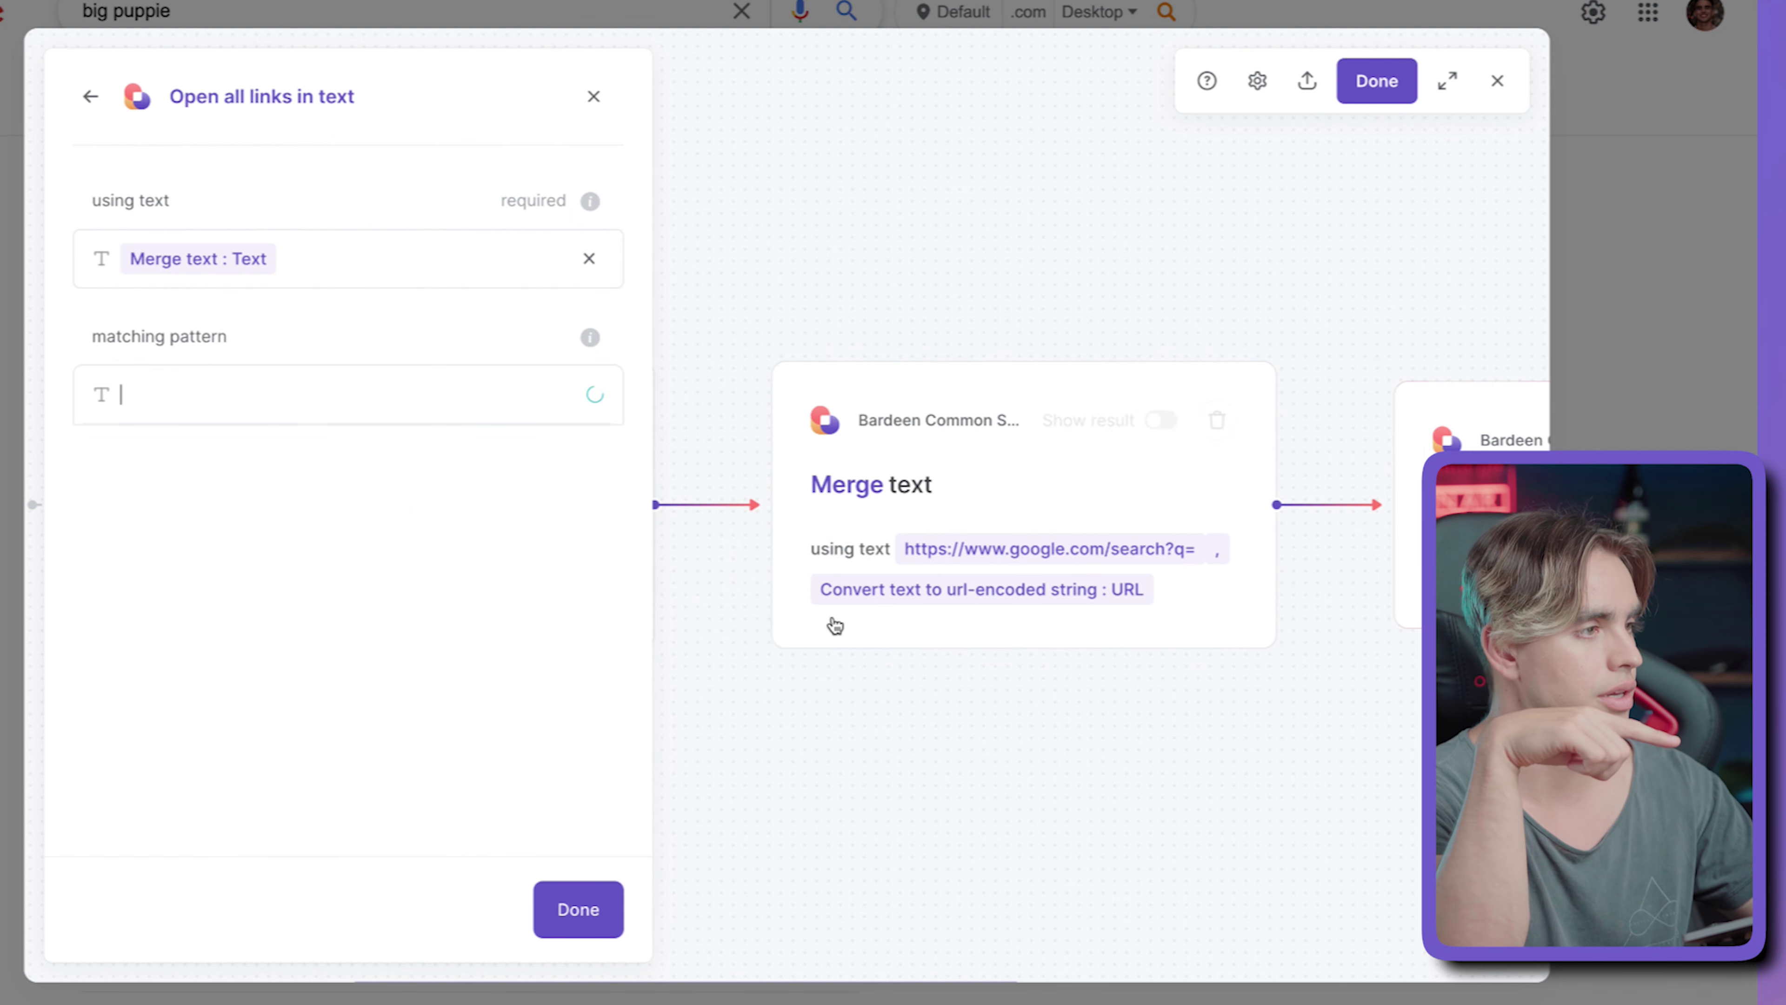
{"action": "left_click", "coordinate": [572, 925]}
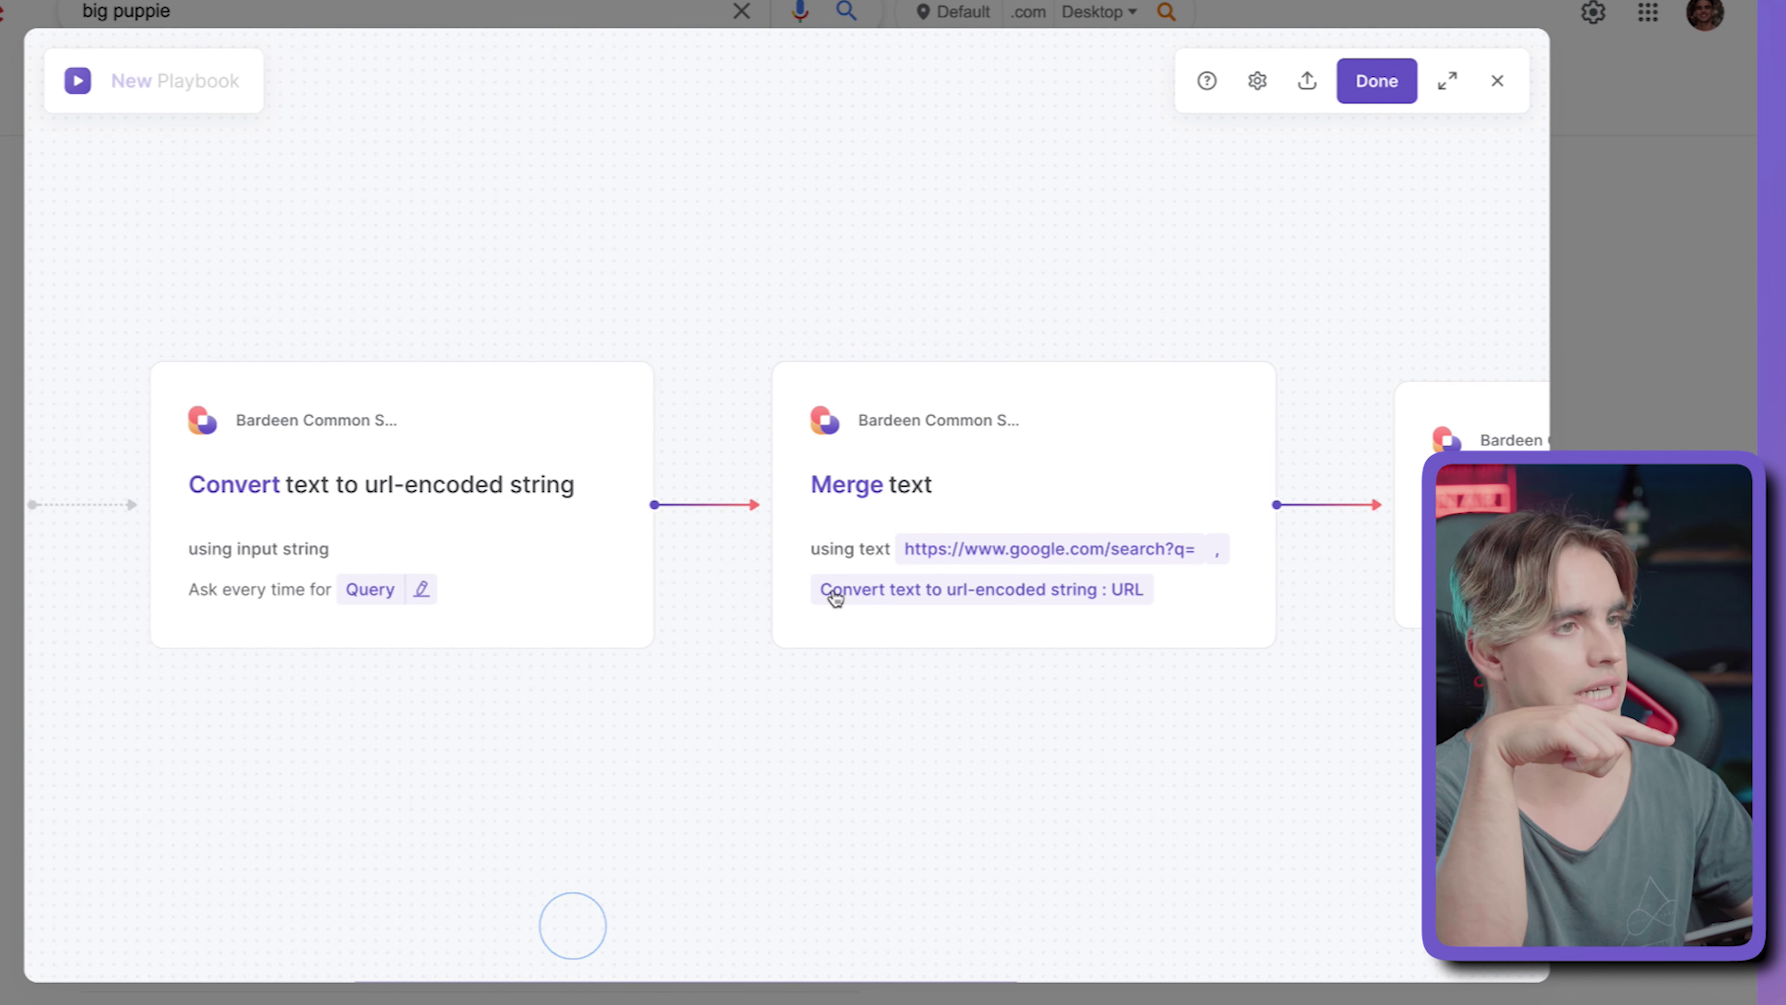
- Save the playbook as 'Quick Google Search'
{"action": "left_click", "coordinate": [1360, 97]}
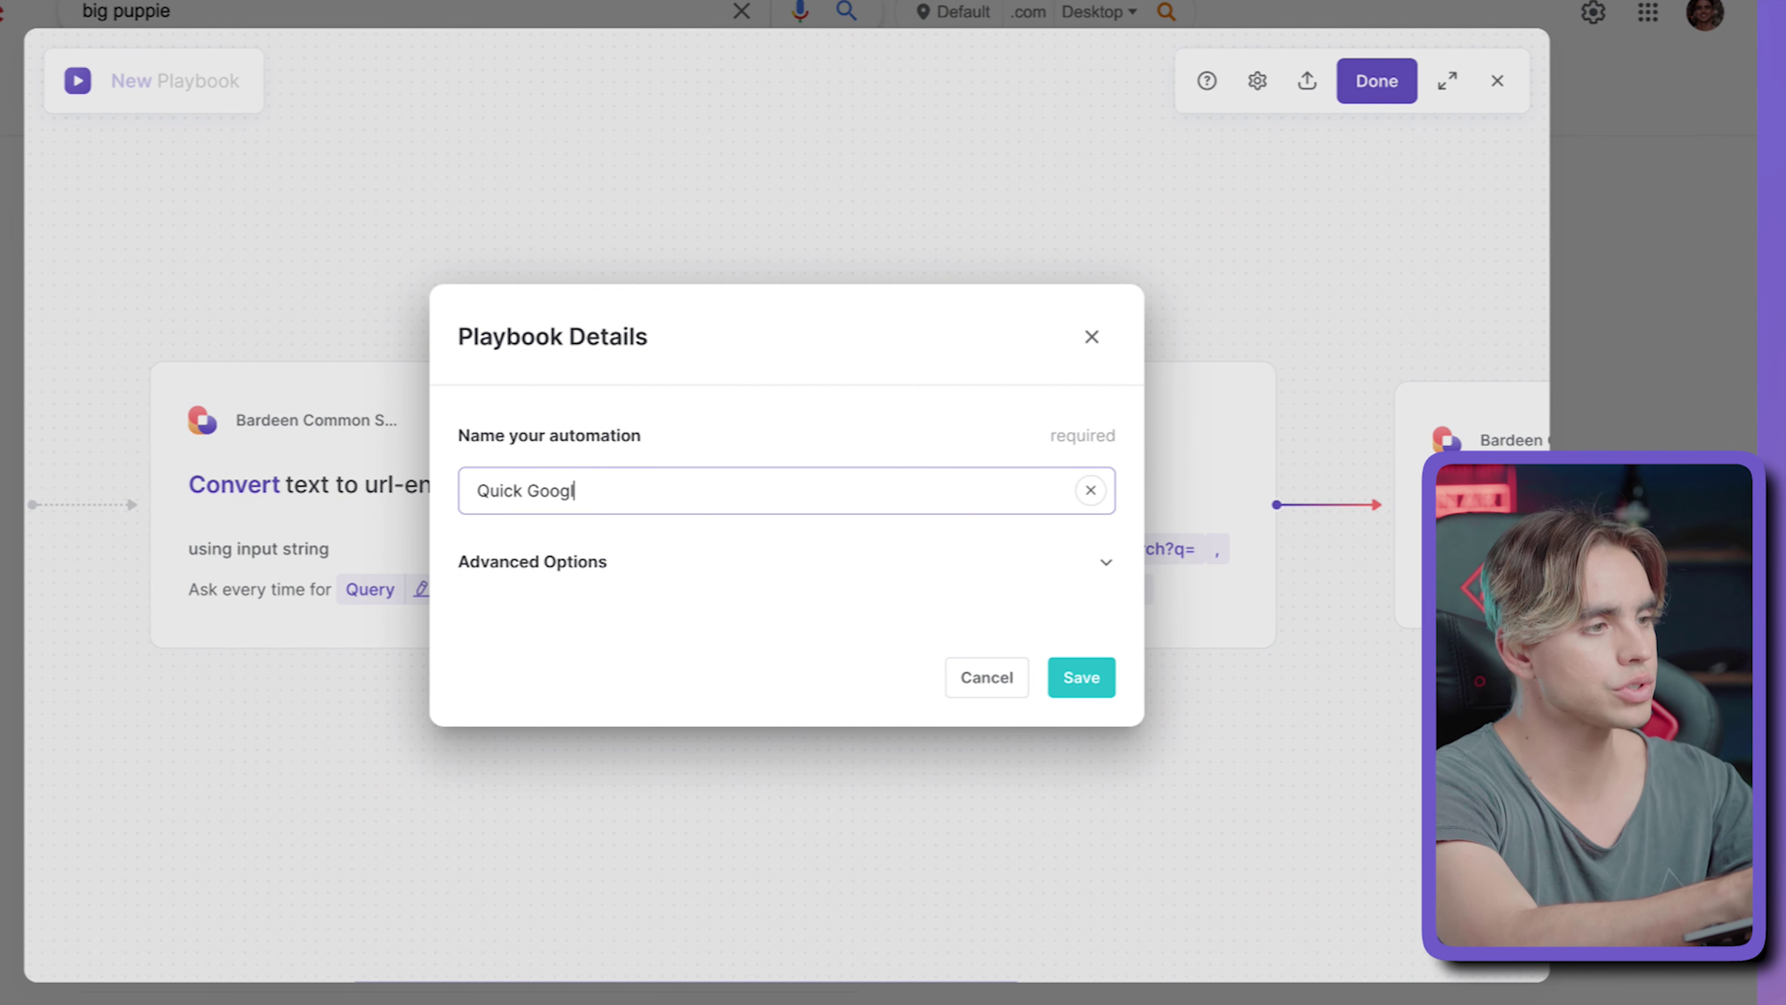
{"action": "key", "text": "Return"}
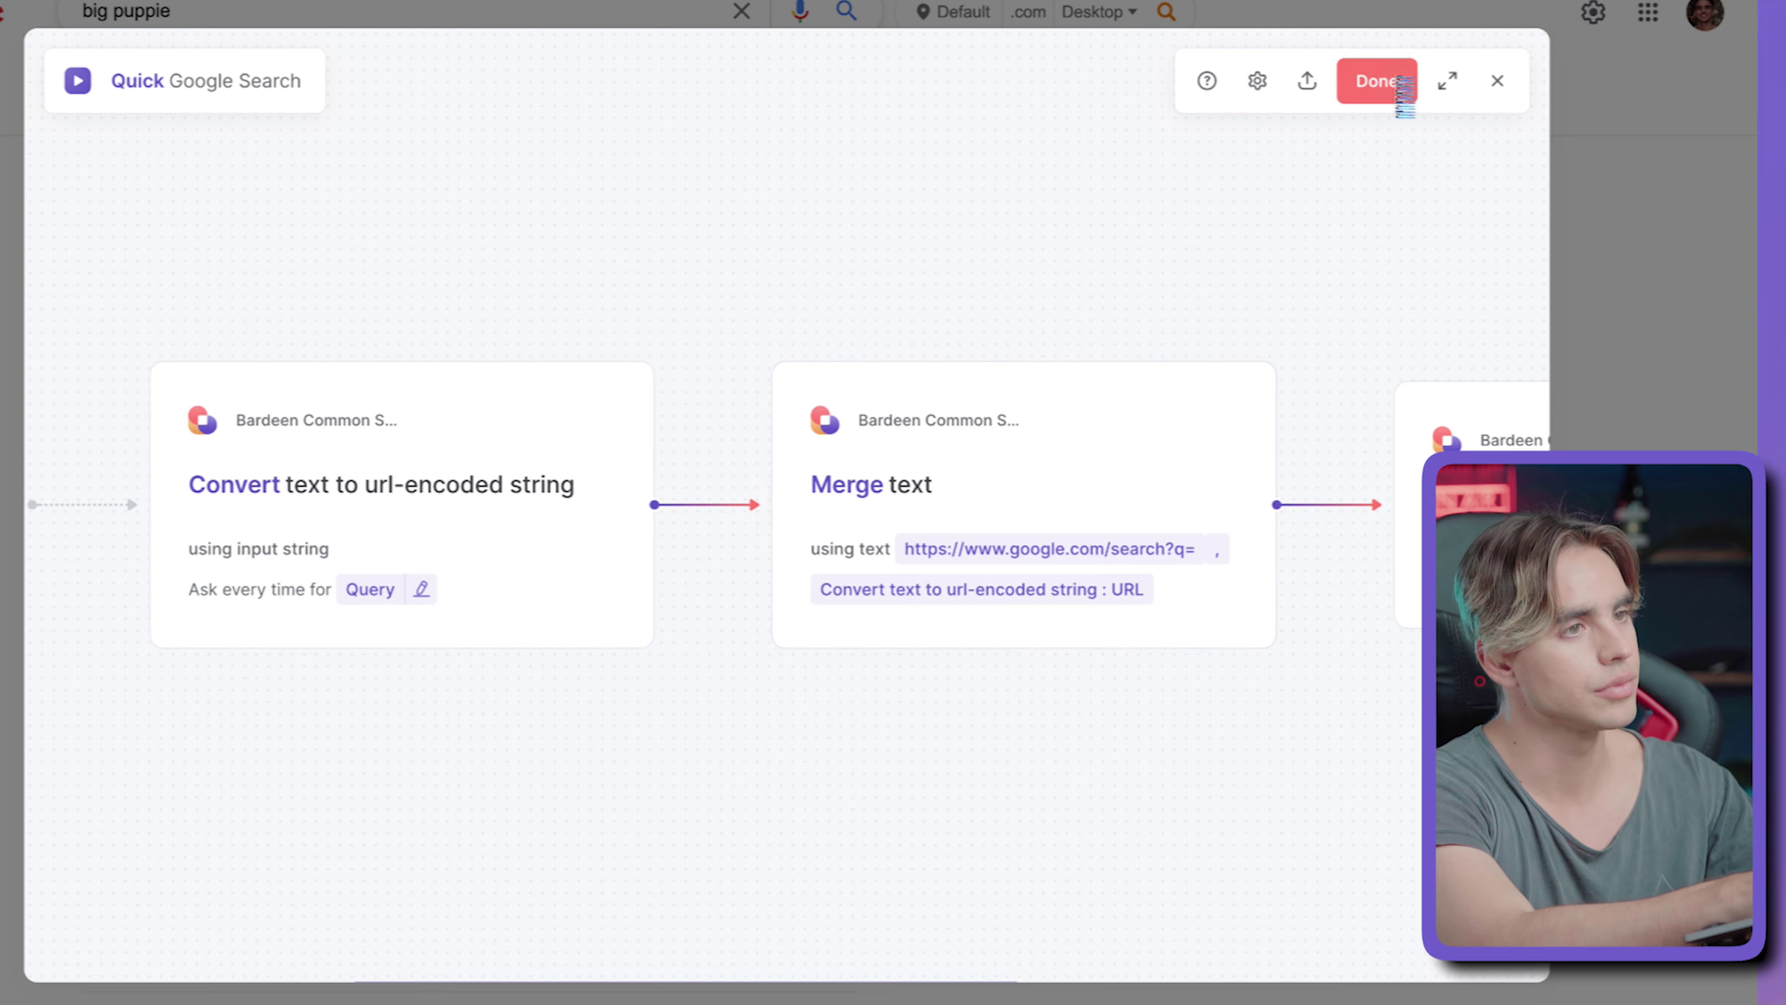
{"action": "left_click", "coordinate": [1377, 81]}
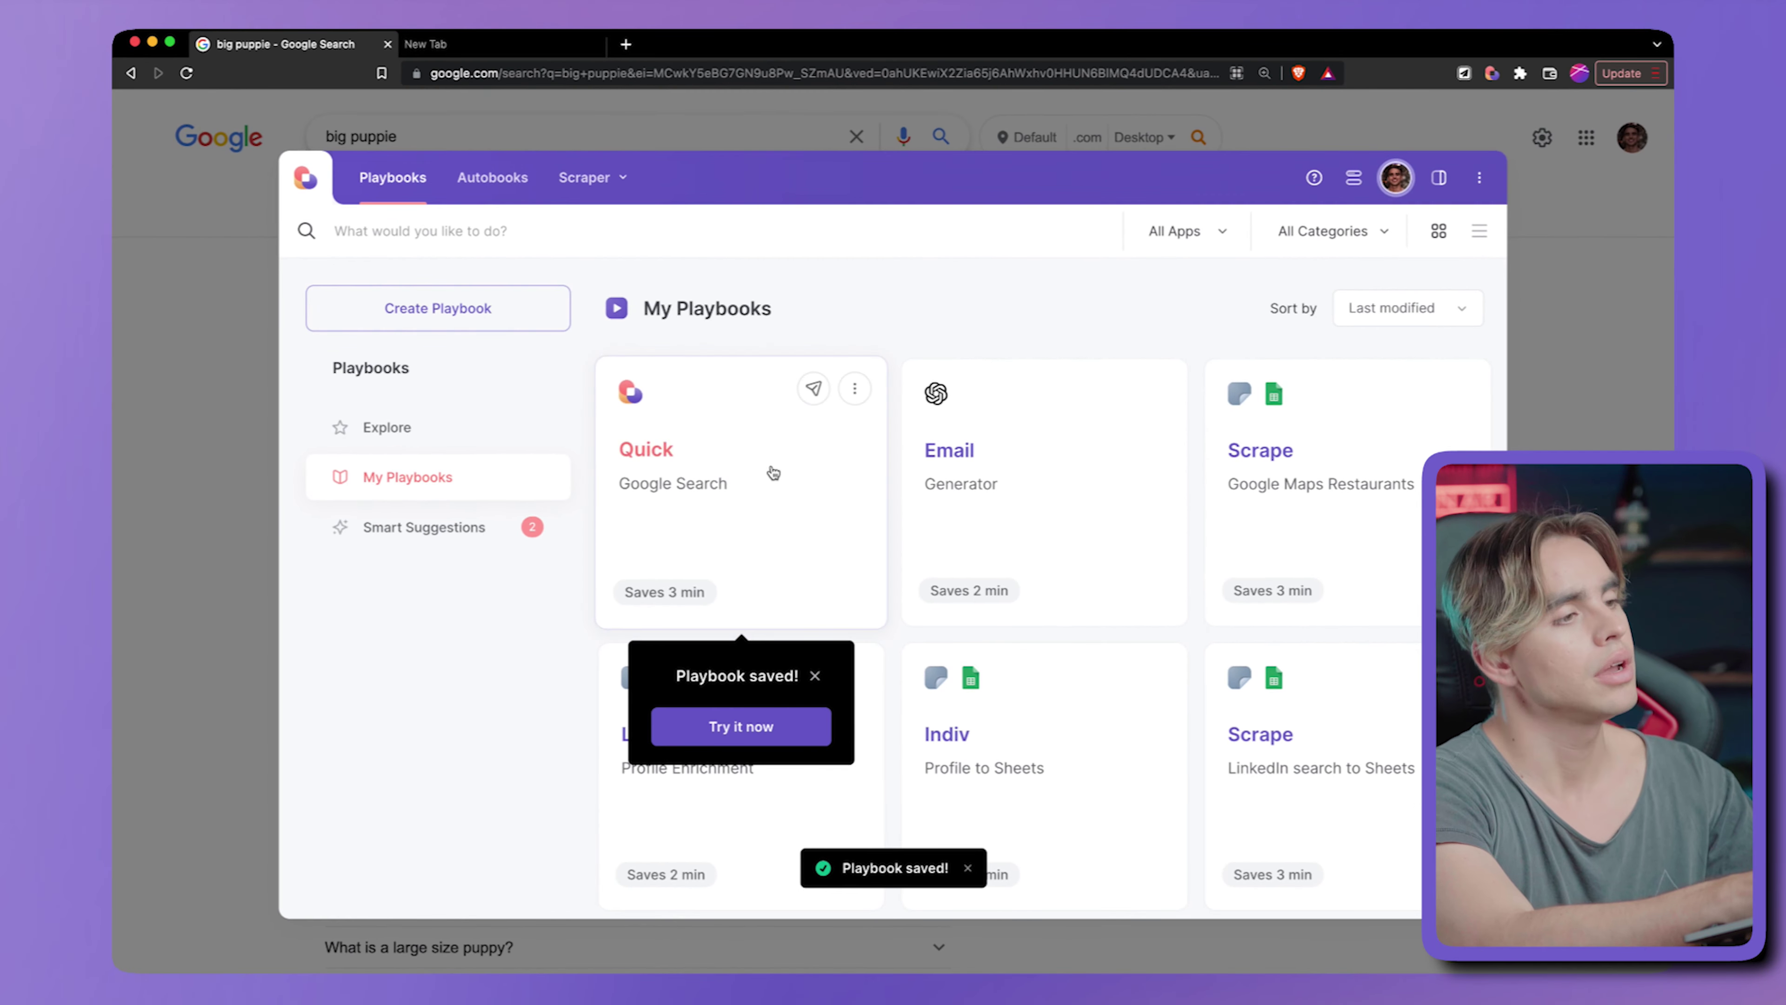
- Run the Quick Google Search playbook with the query 'something really smart'
{"action": "left_click", "coordinate": [772, 471]}
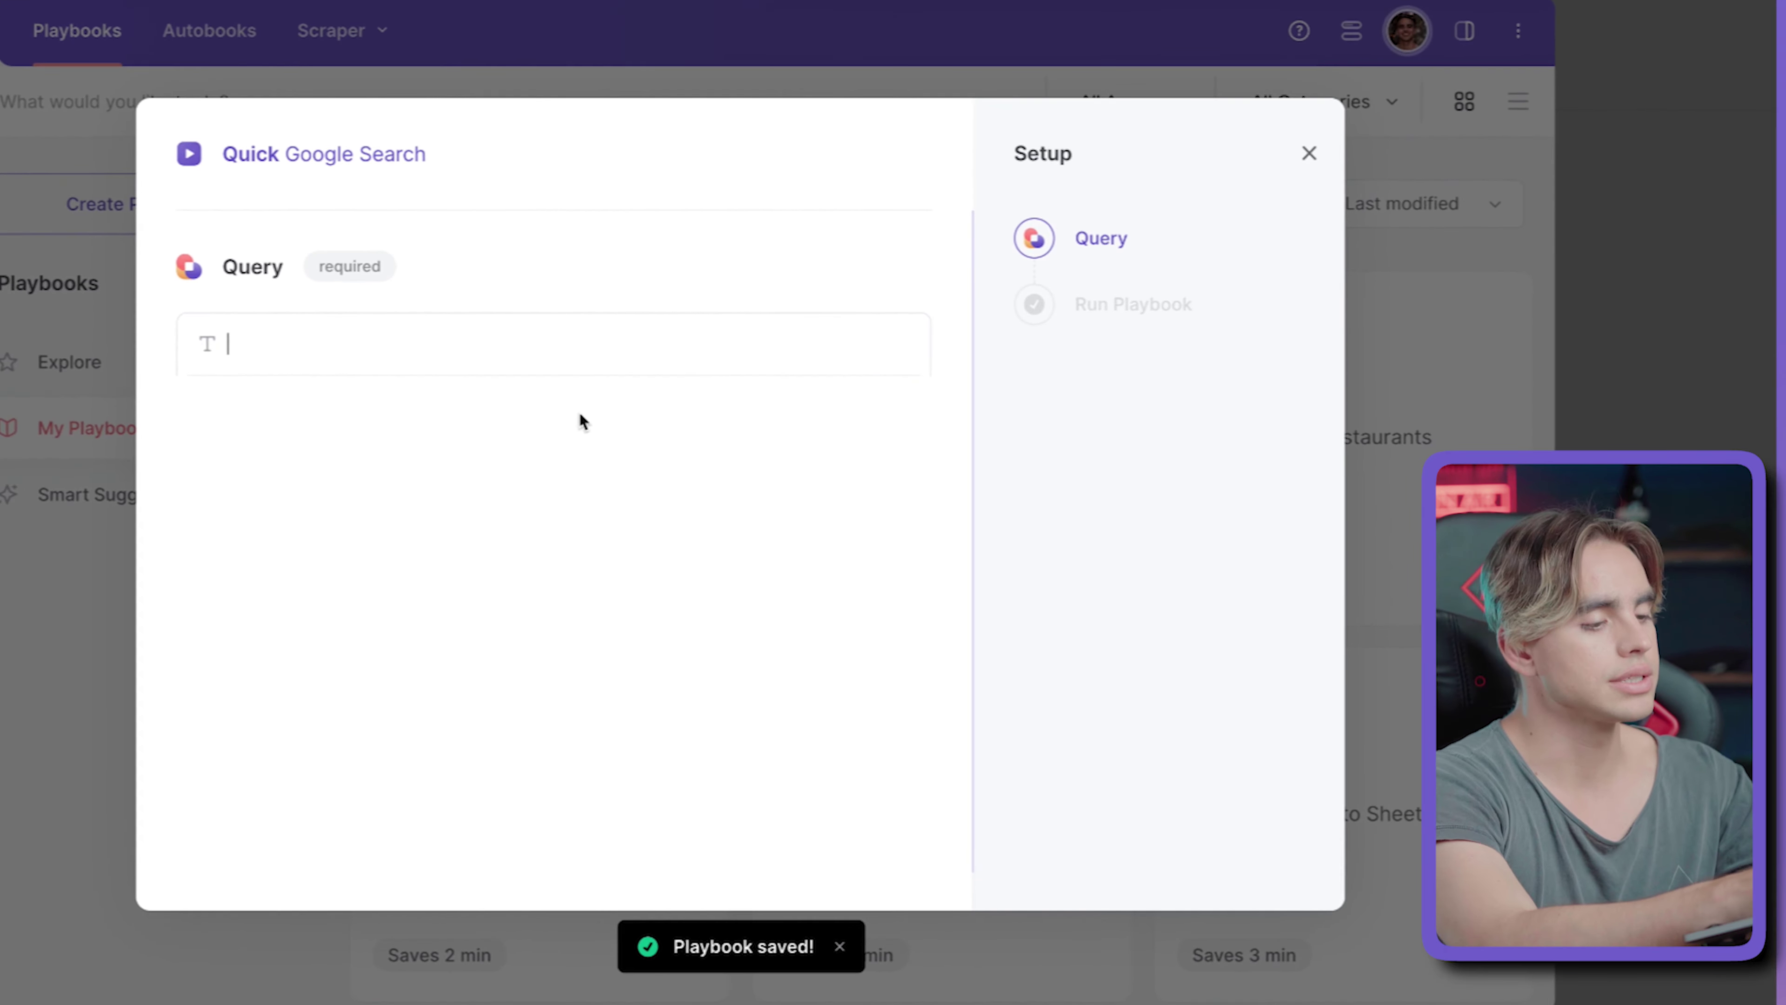
{"action": "type", "text": "something really smart"}
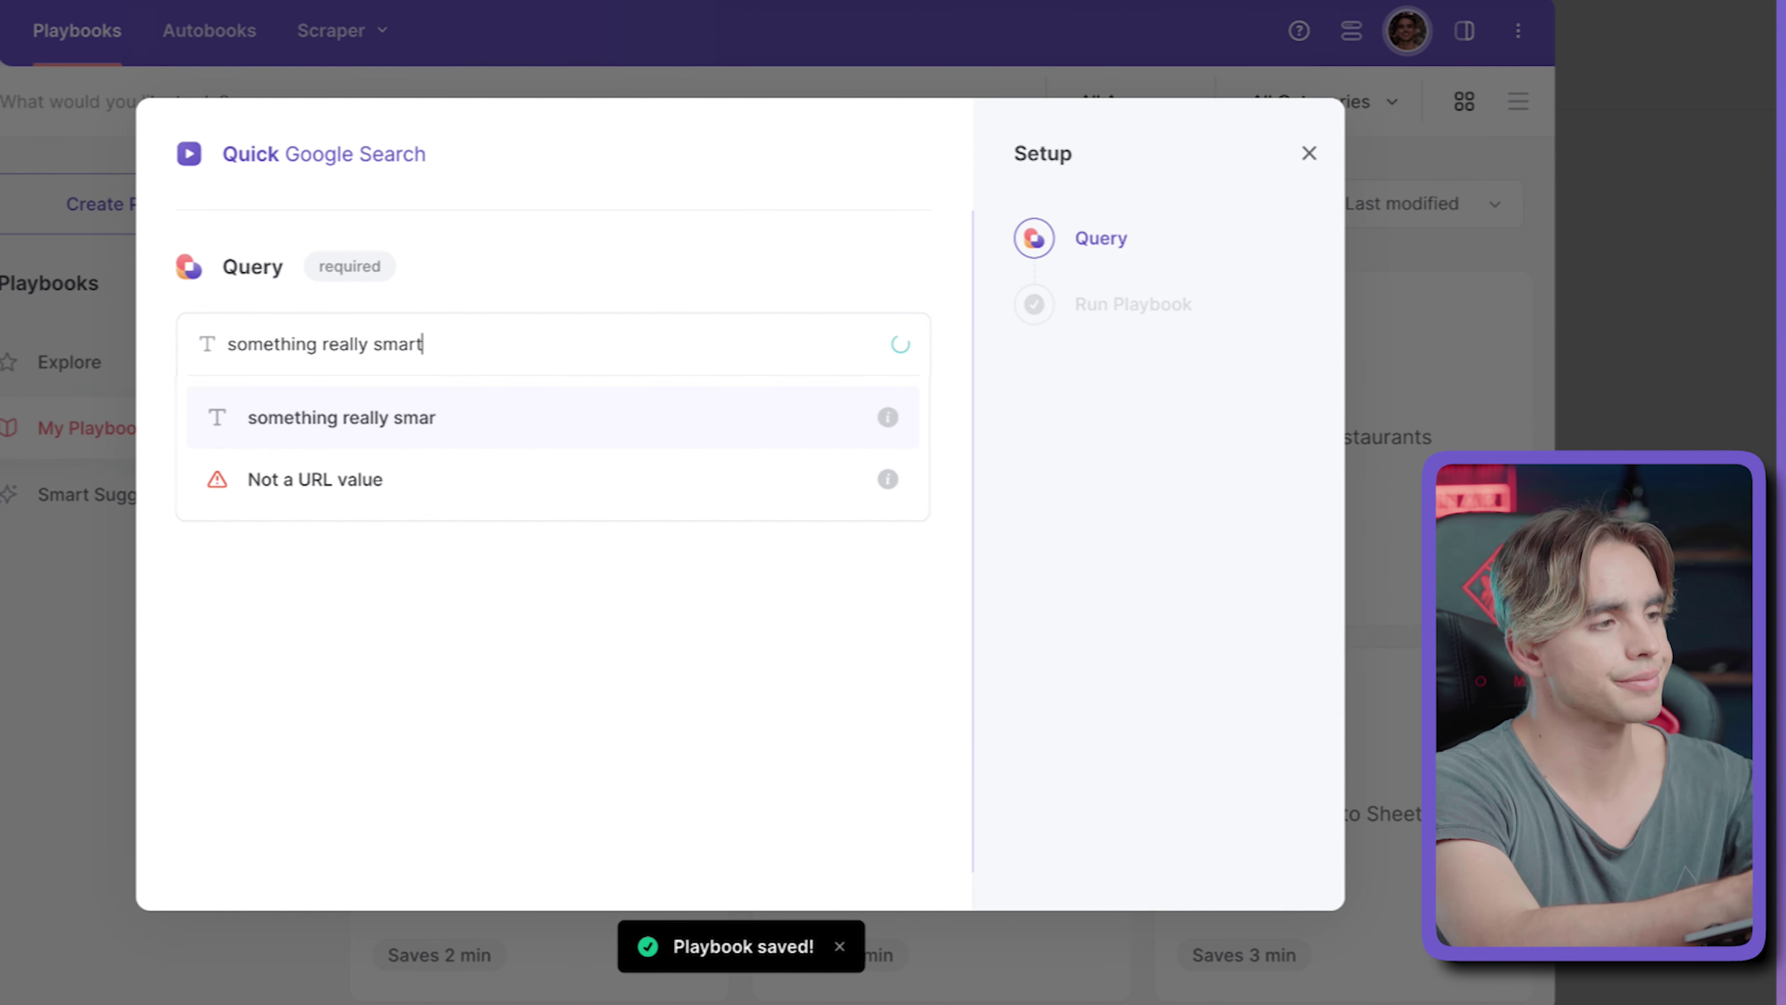
{"action": "key", "text": "Return"}
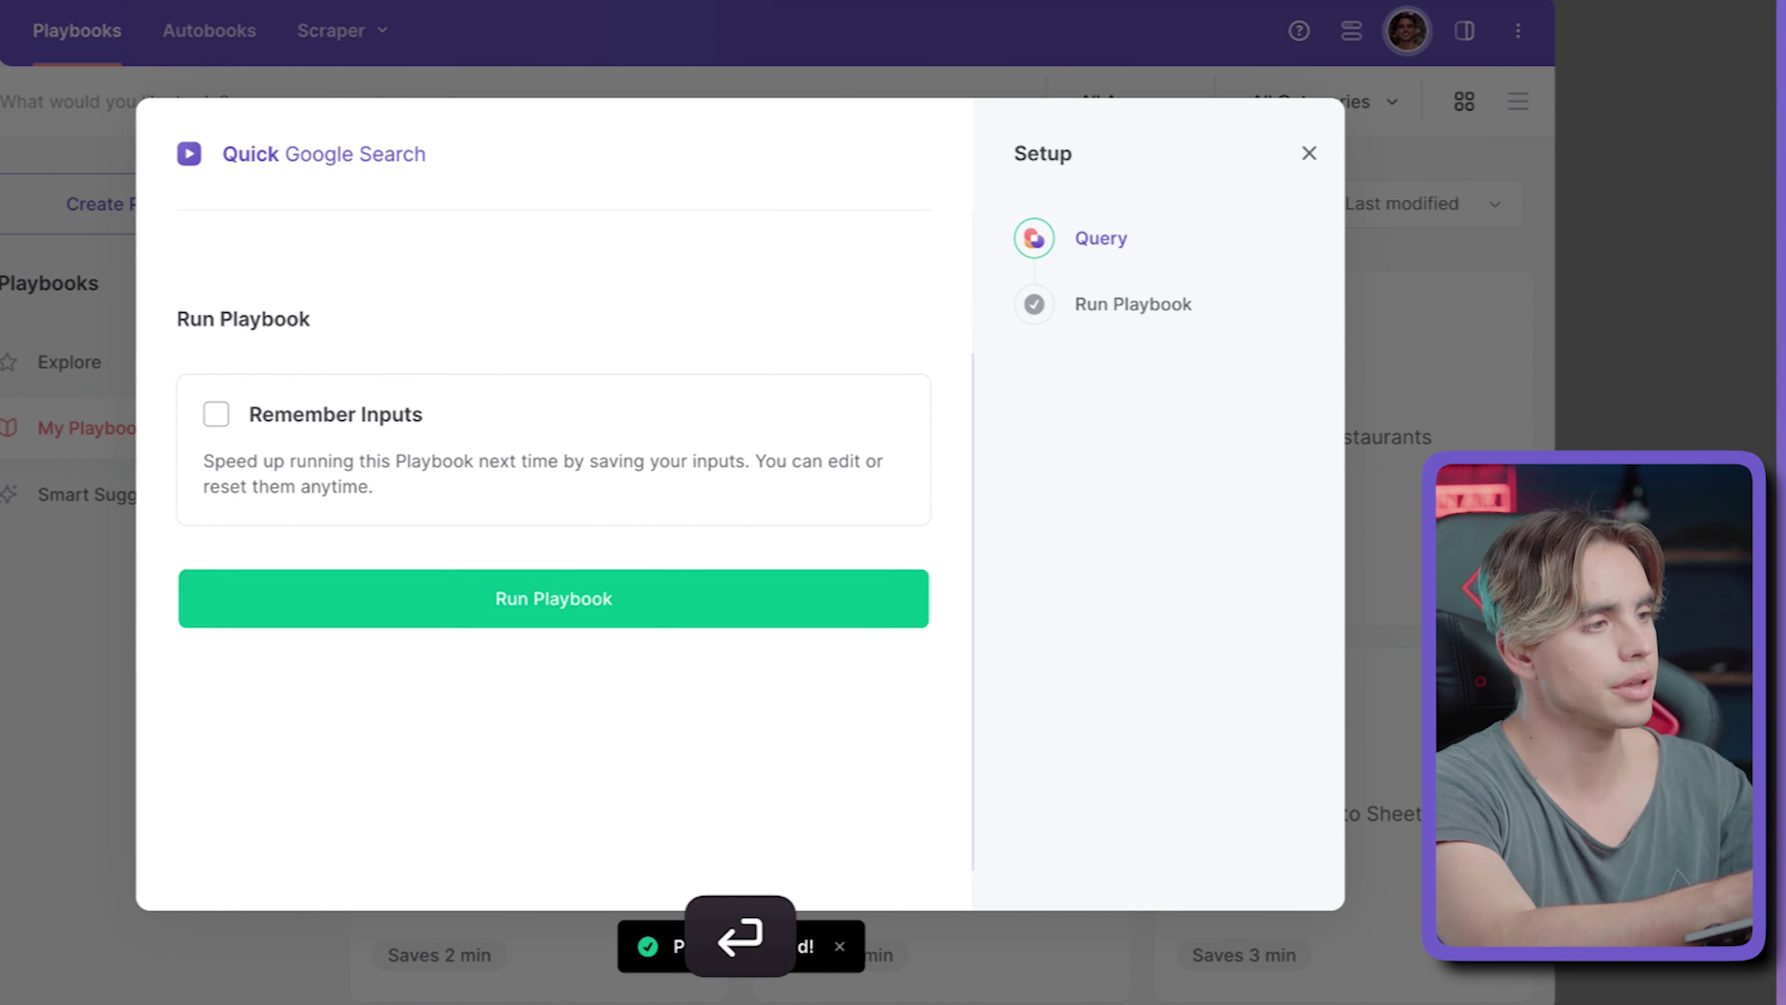
{"action": "left_click", "coordinate": [690, 534]}
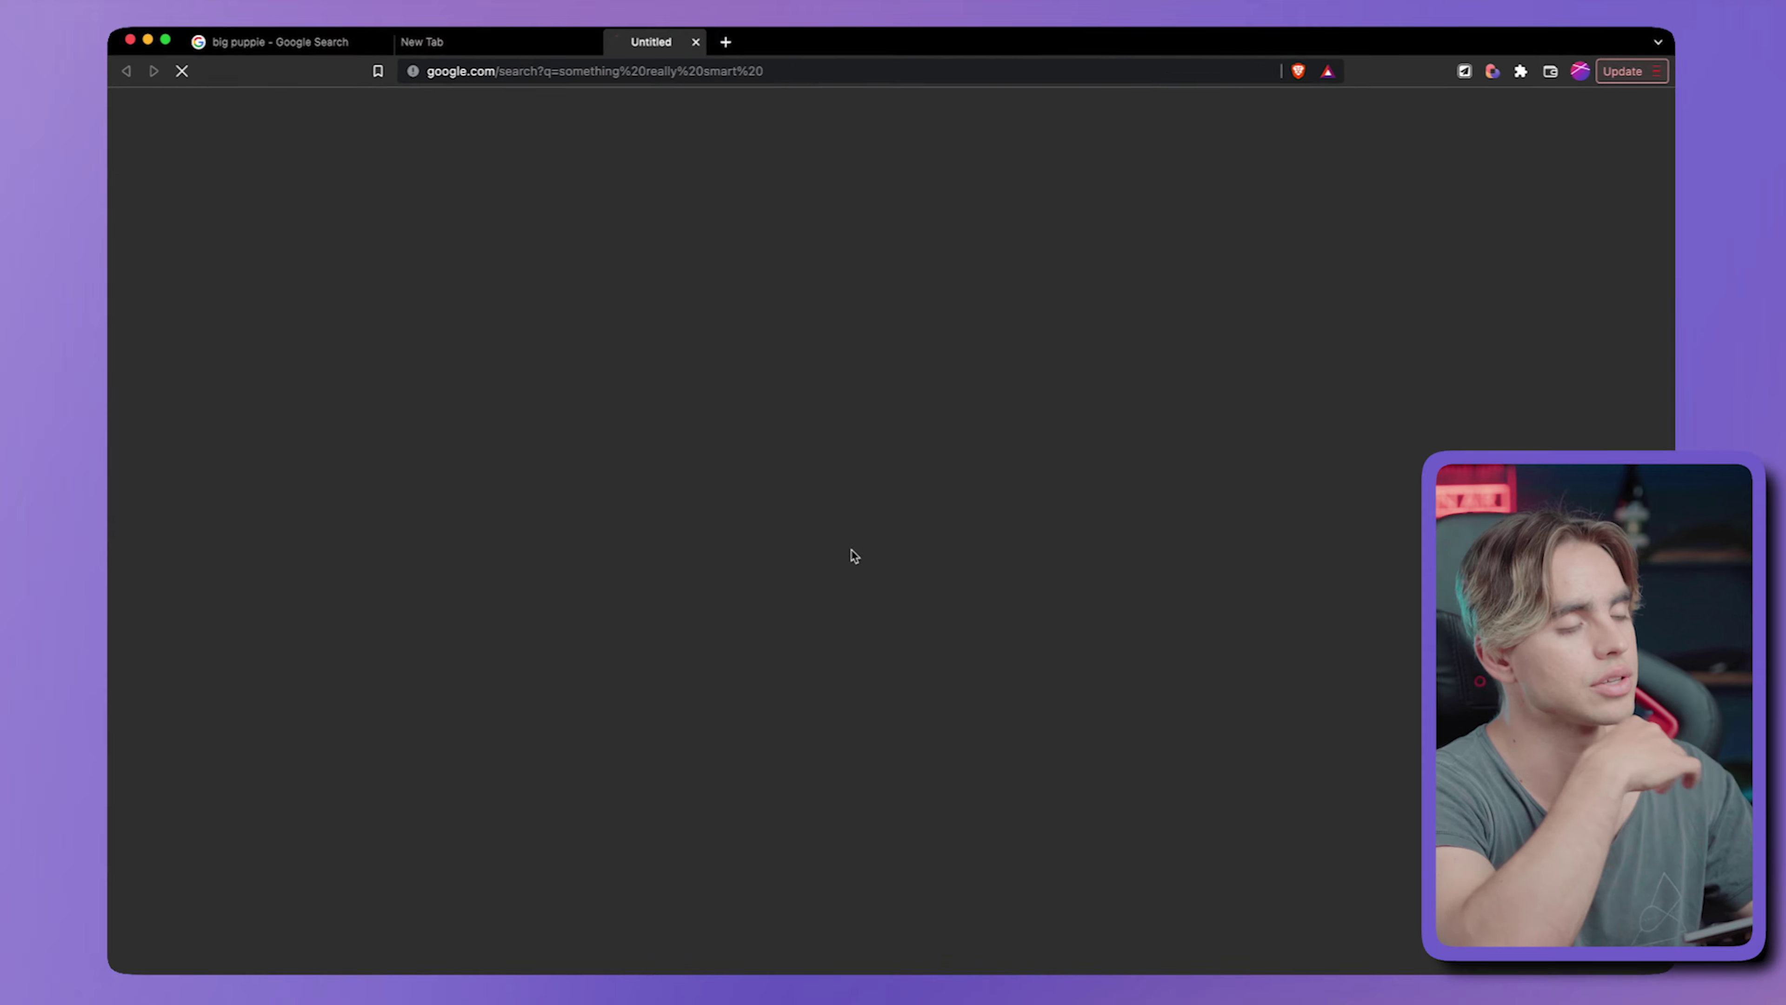